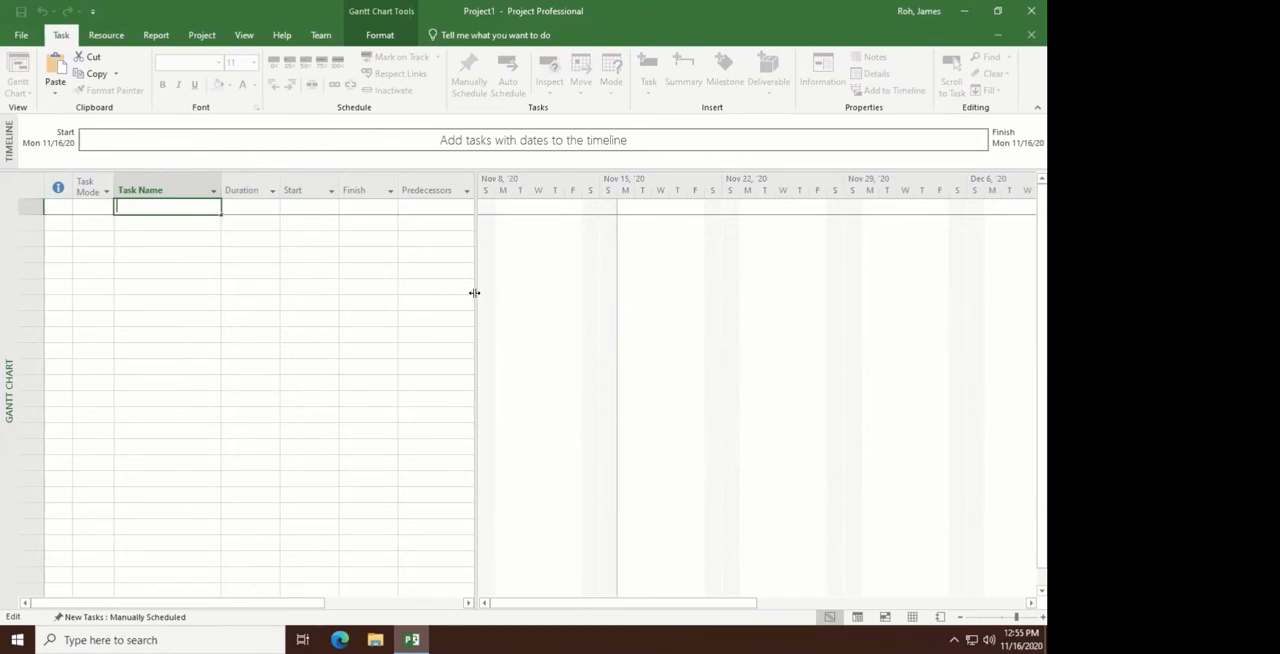
- Widen the task table beside the Gantt chart until the Resource Names column is fully visible
{"action": "mouse_move", "coordinate": [474, 293]}
{"action": "left_mouse_down"}
{"action": "mouse_move", "coordinate": [517, 294]}
{"action": "mouse_move", "coordinate": [481, 293]}
{"action": "left_mouse_up"}
{"action": "left_click_drag", "start_coordinate": [646, 293], "coordinate": [443, 303]}
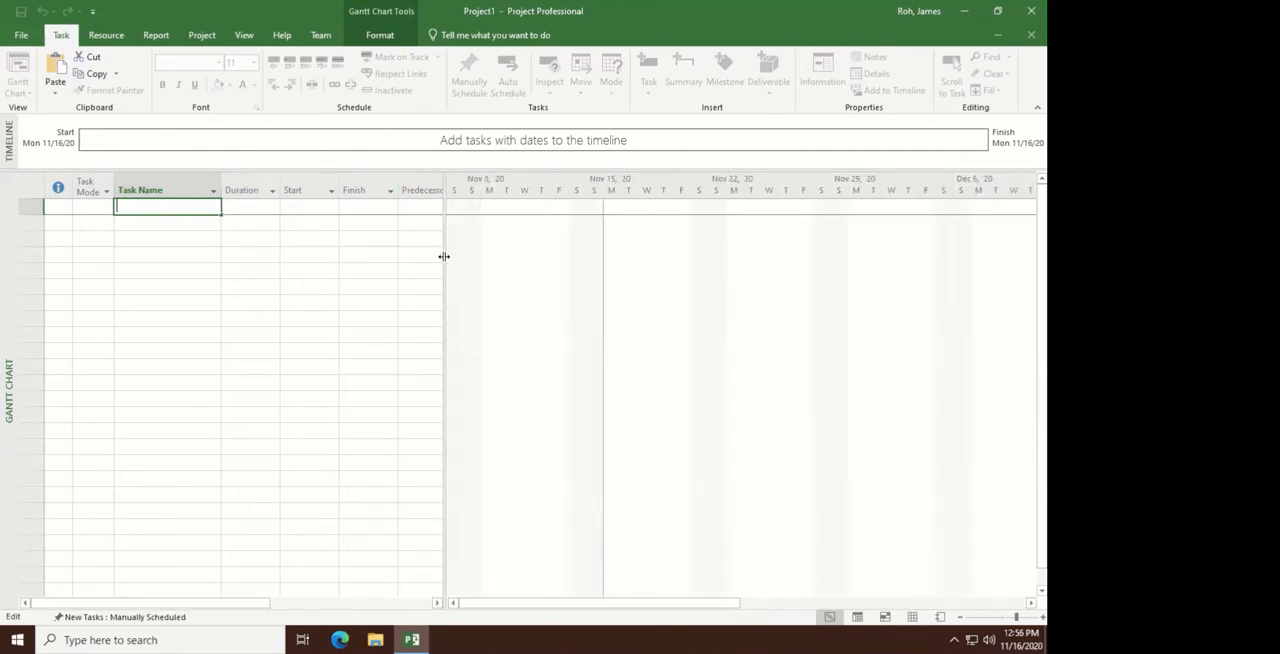
{"action": "left_click_drag", "start_coordinate": [443, 256], "coordinate": [556, 342]}
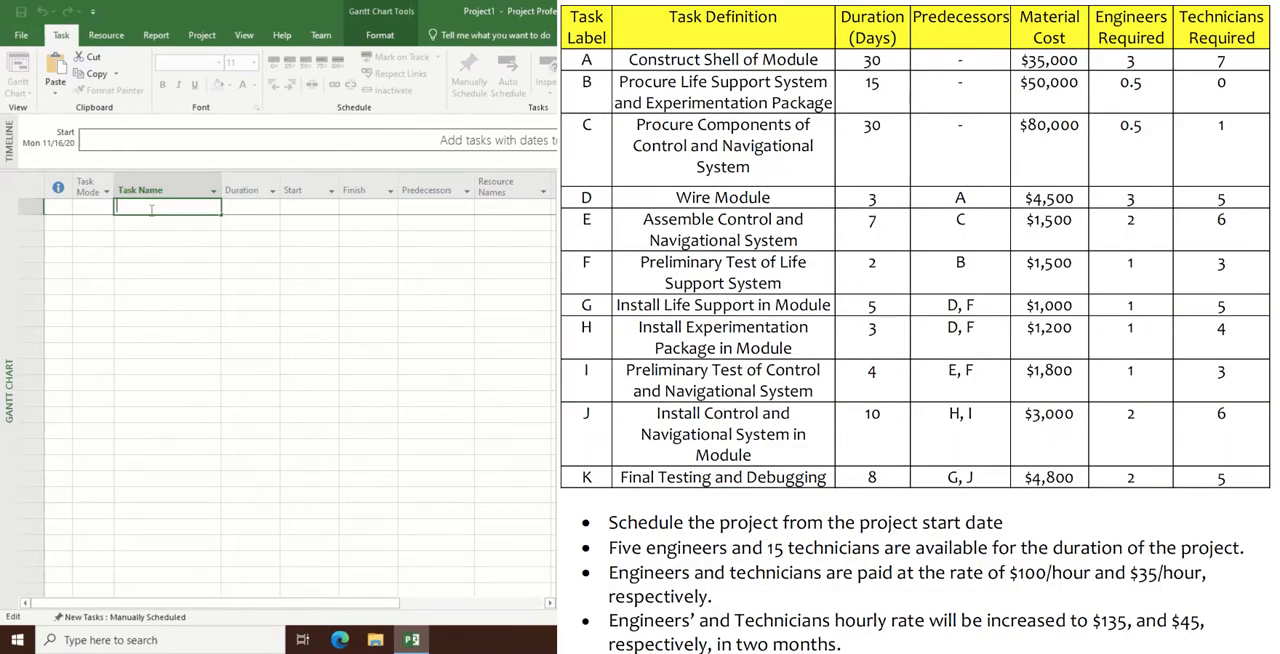
- Enter the first task name as "A: Construct Shell of Module"
{"action": "type", "text": "A:"}
{"action": "type", "text": "Construct Shell of Module"}
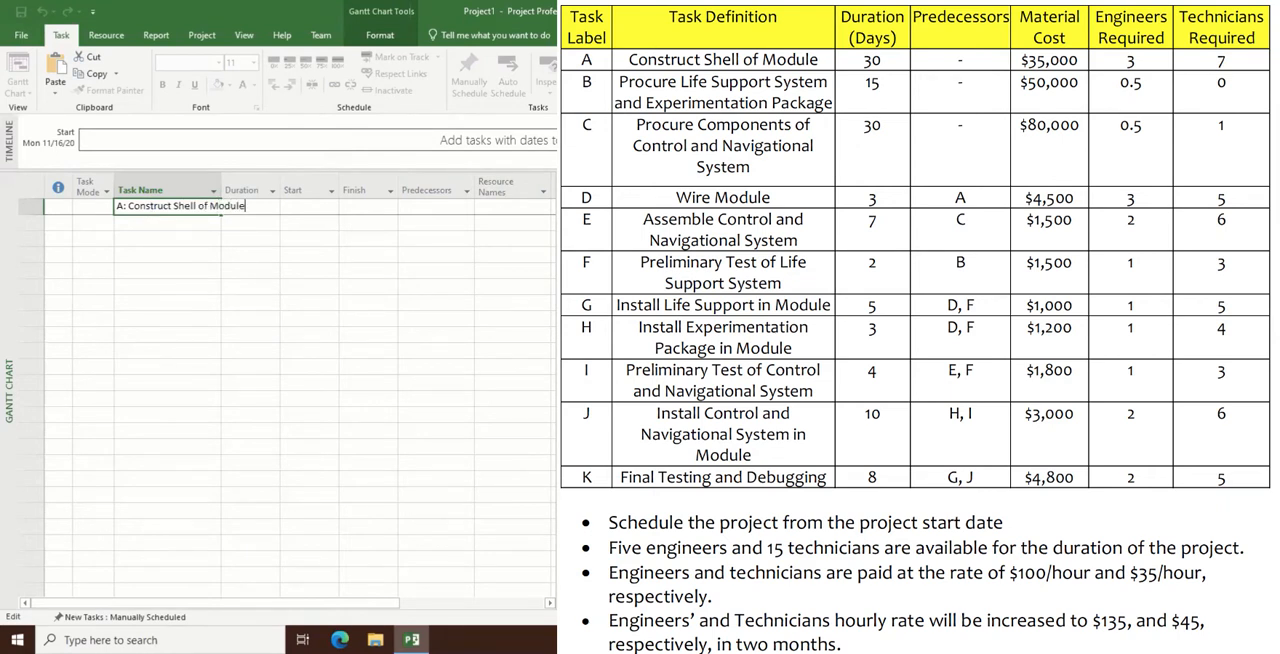
{"action": "key", "text": "Return"}
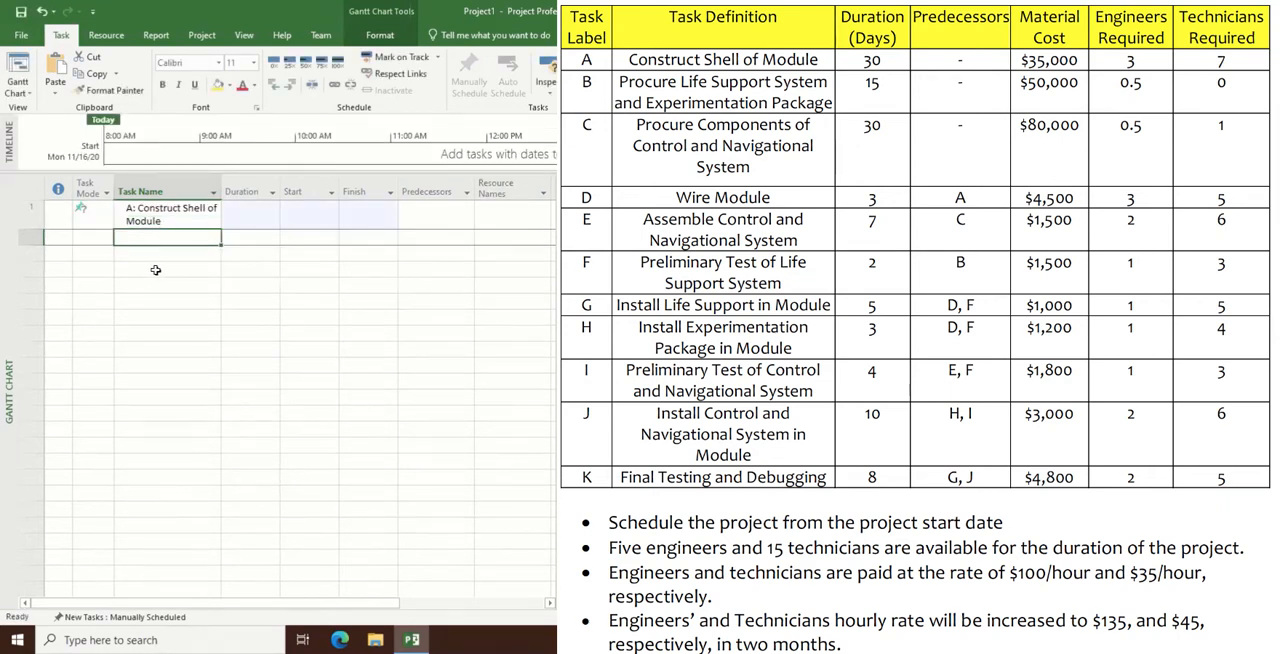
- Add a second task named "B: Prcure Life Support System and Experimentation Package"
{"action": "type", "text": "B:"}
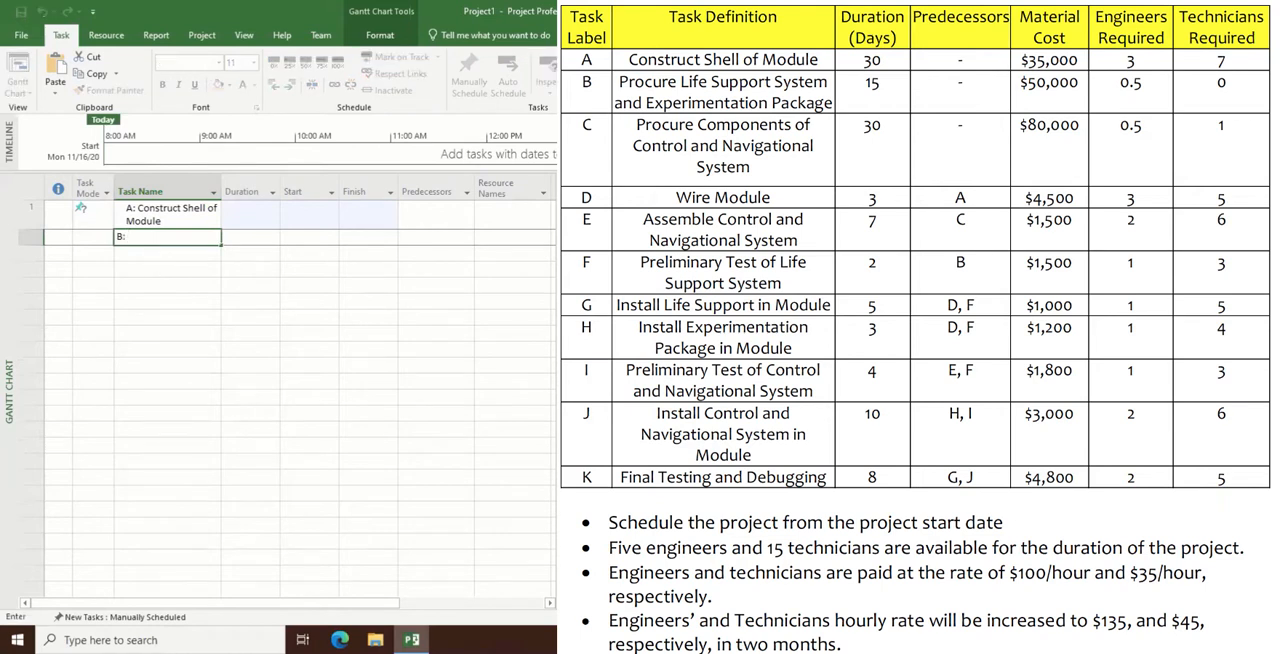
{"action": "type", "text": " Prcure Life Support System and Experimentatio"}
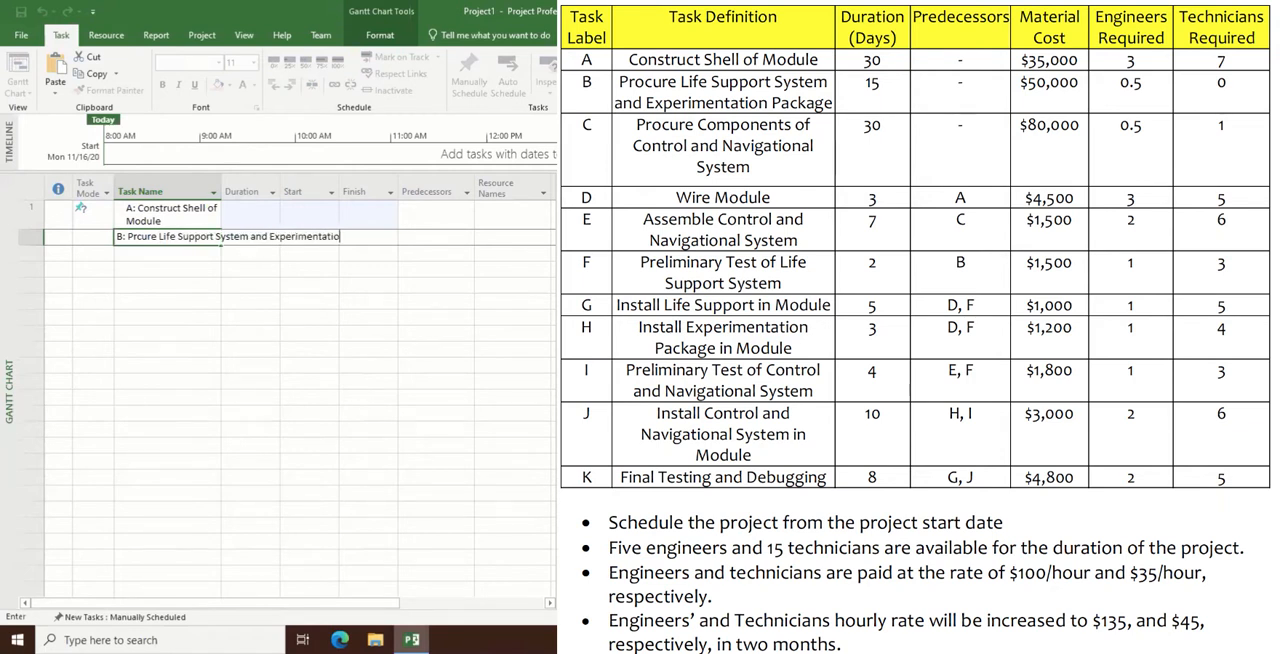
{"action": "type", "text": "n Package"}
{"action": "key", "text": "Return"}
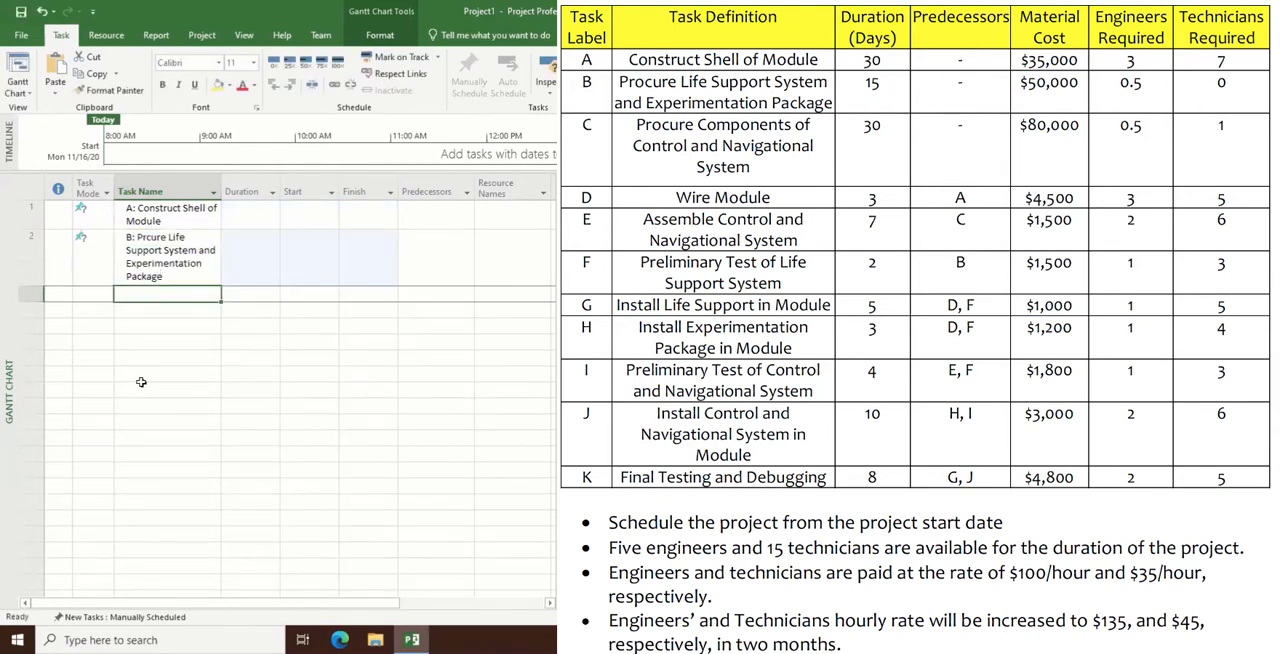
- Add a third task named "C: Procure Components of Control and Navigational System"
{"action": "type", "text": "C:"}
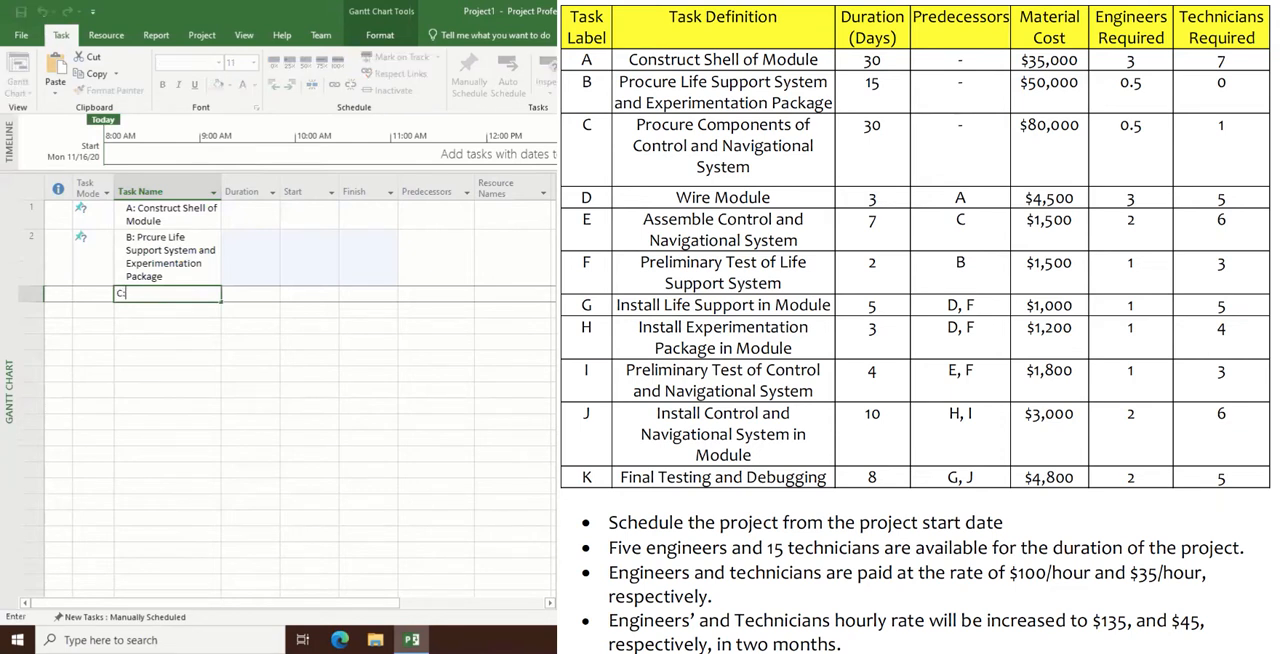
{"action": "type", "text": " Procure Components of Control and"}
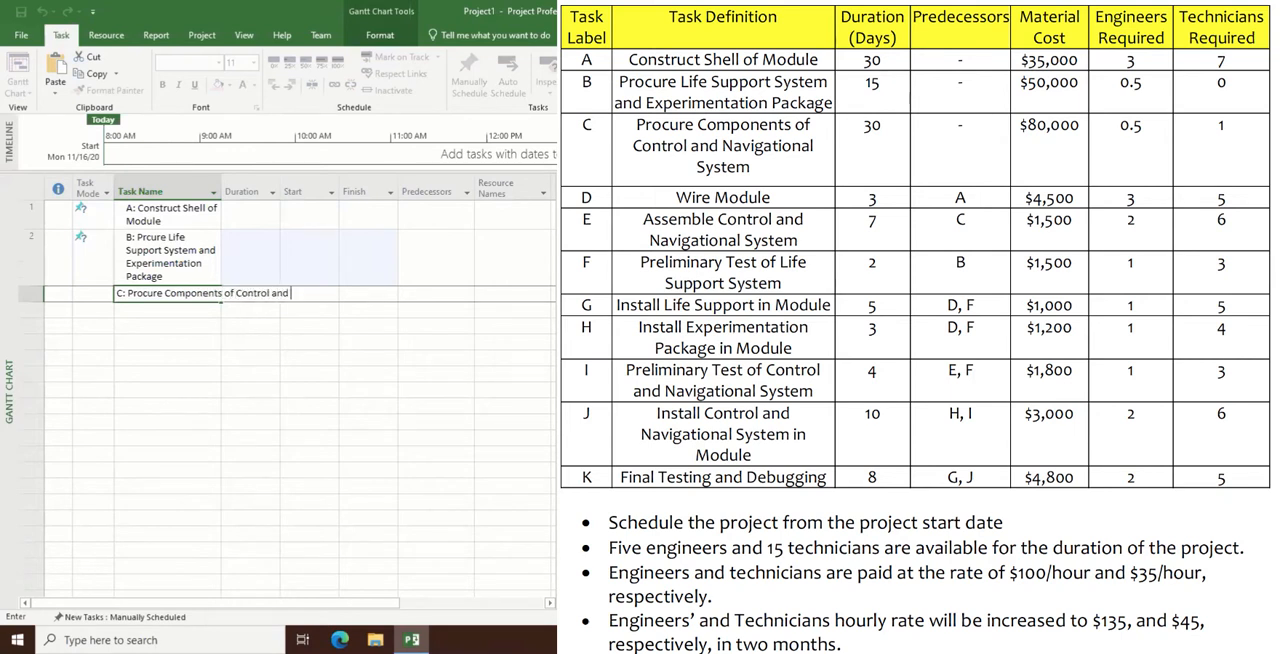
{"action": "type", "text": " Navigational System"}
{"action": "key", "text": "Return"}
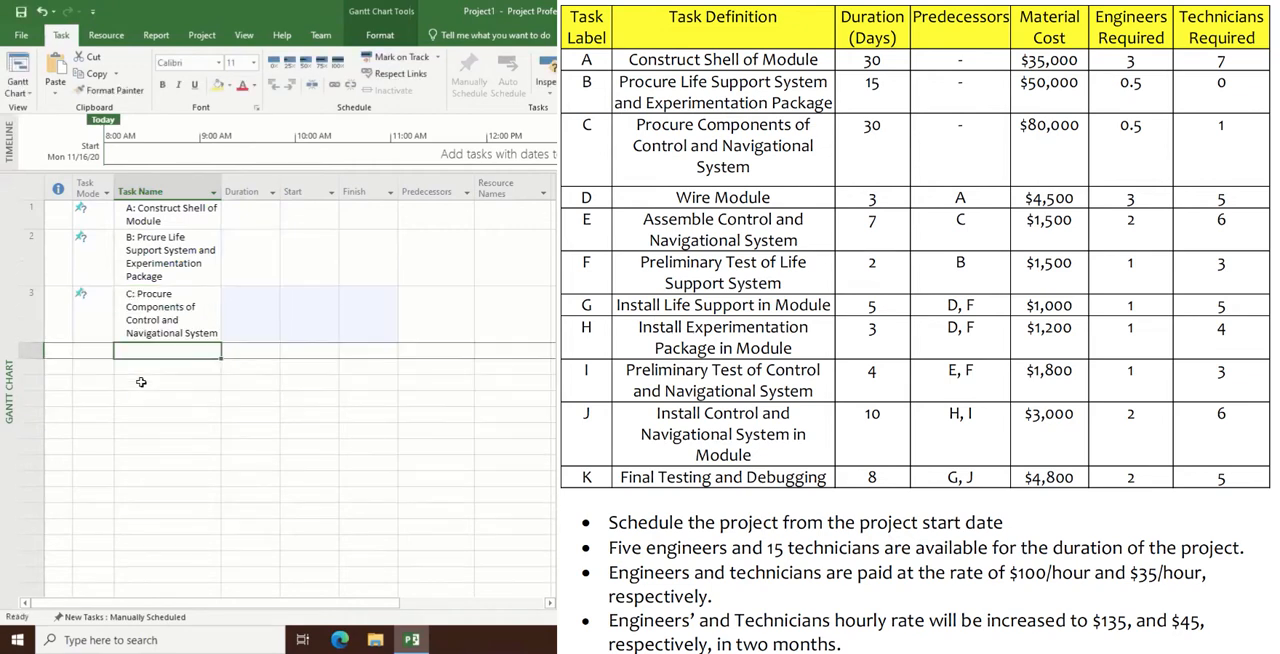
- Add a fourth task named "D: Wire Module" to the task list
{"action": "type", "text": "D"}
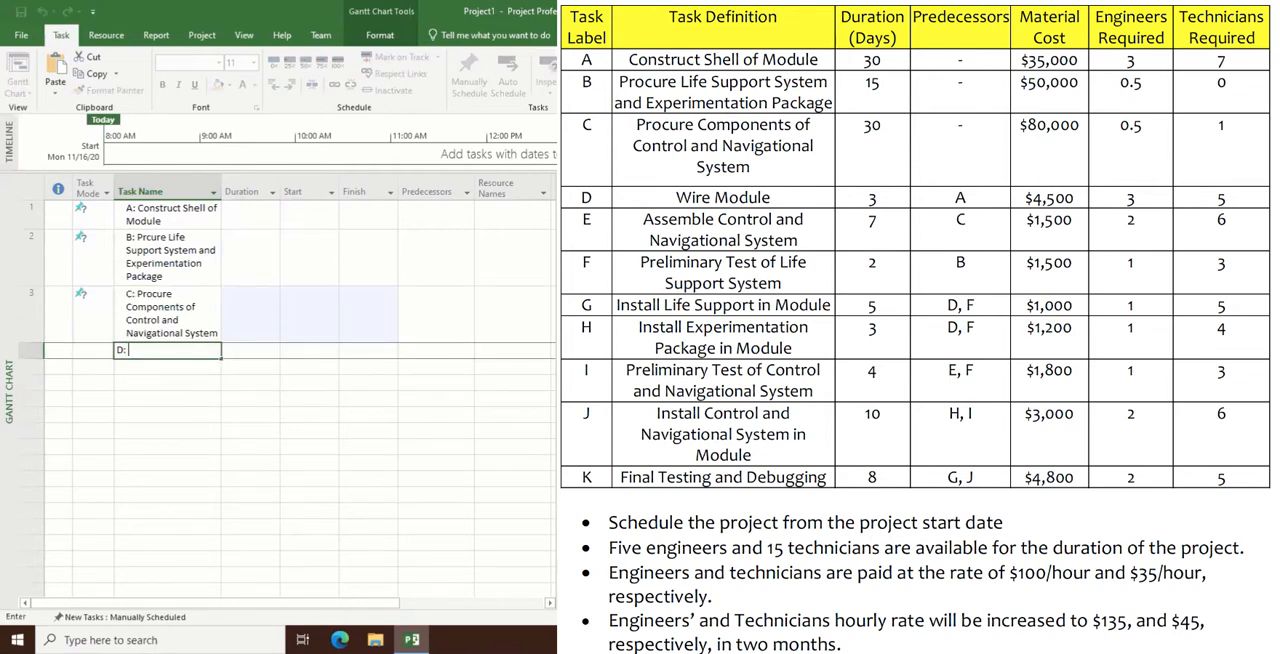
{"action": "type", "text": ": Wire Module"}
{"action": "key", "text": "Return"}
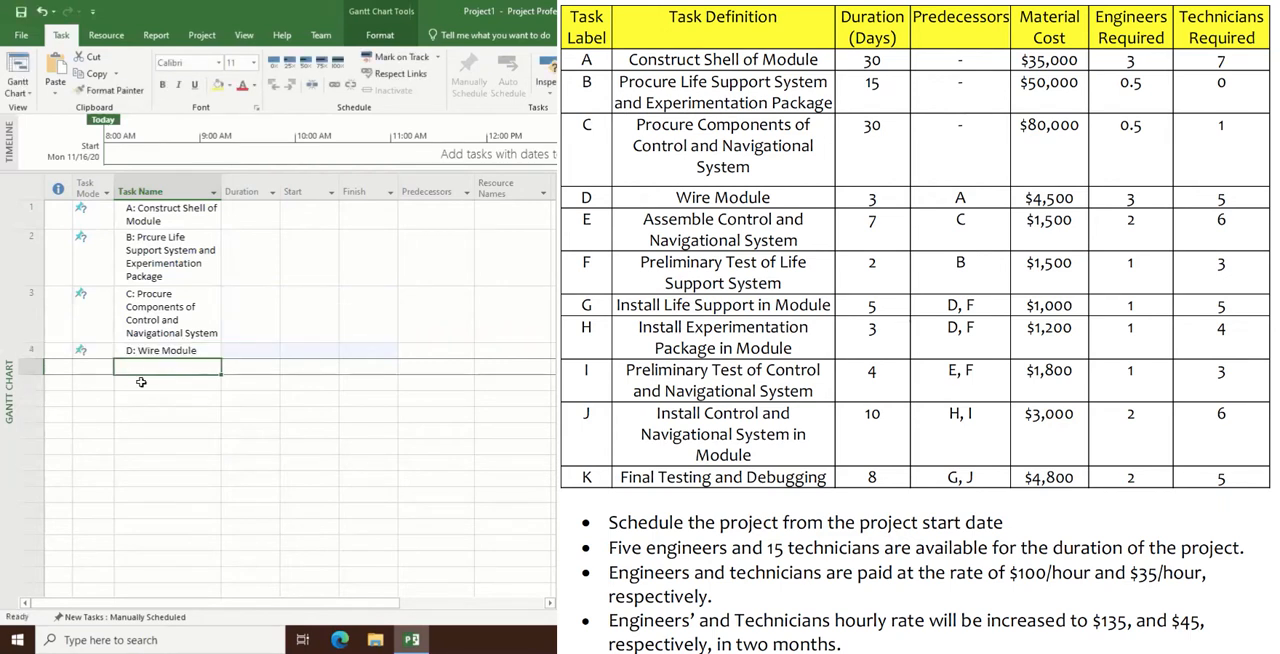
- Add a fifth task named "E: Assemble Control and Naviagational System"
{"action": "type", "text": "E:"}
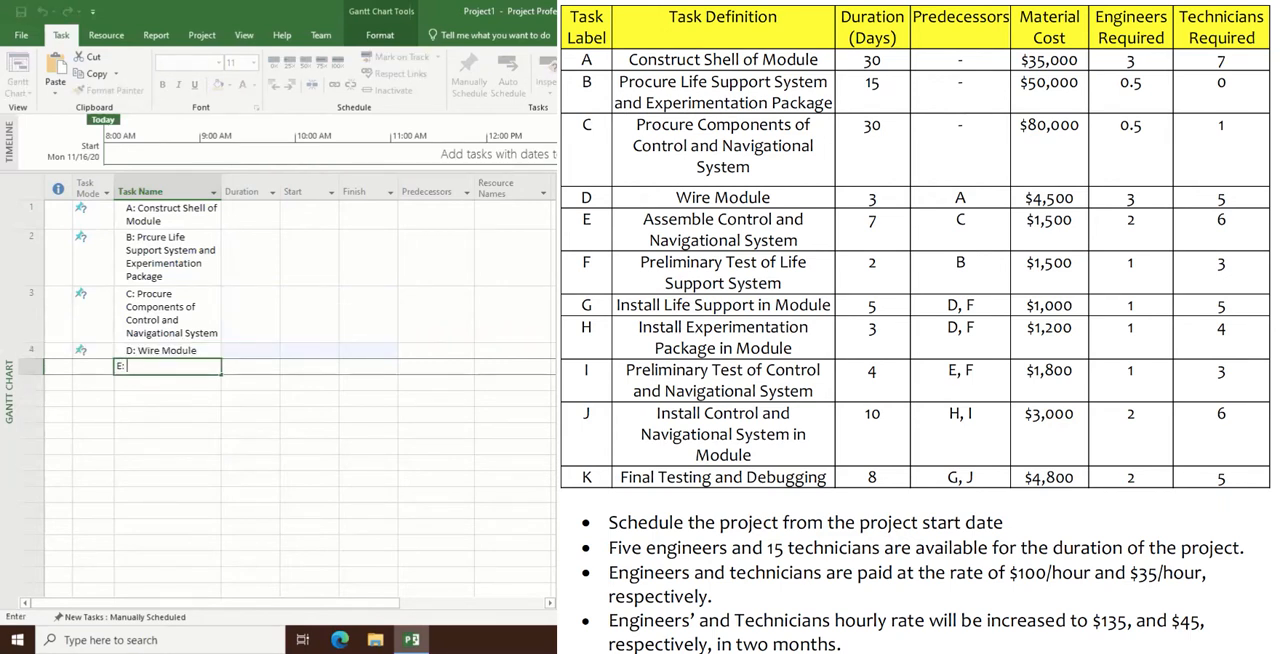
{"action": "type", "text": " Assemble Control and Naviagation"}
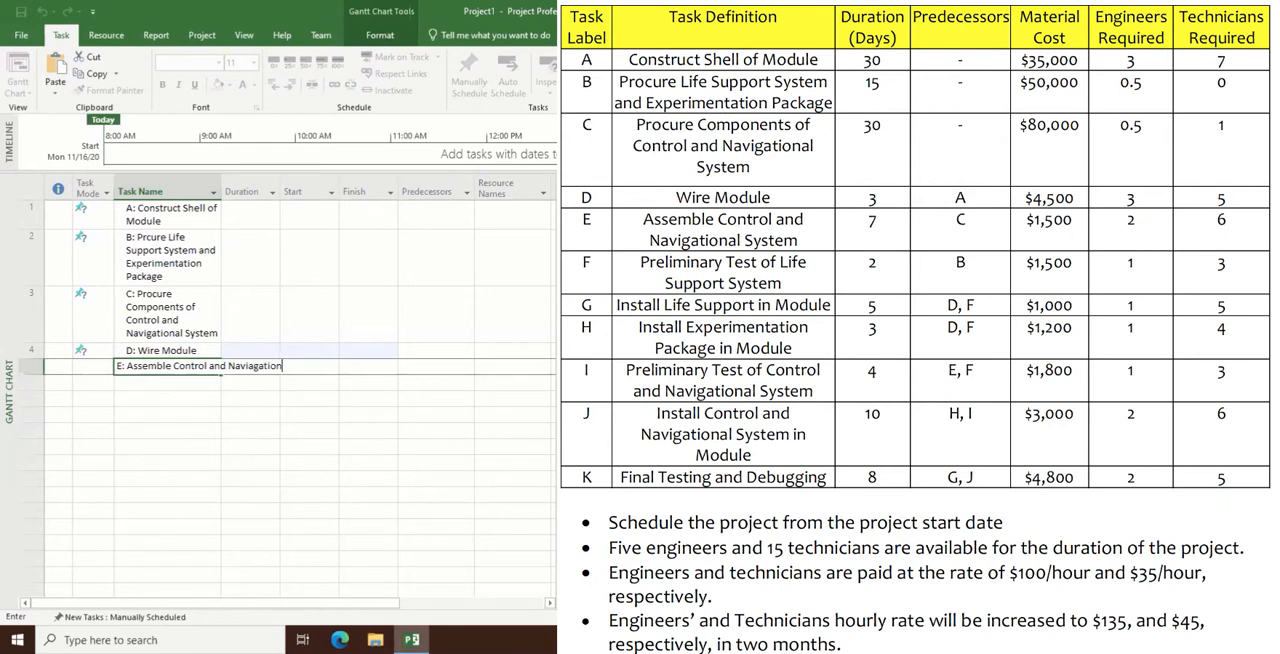
{"action": "type", "text": "al System"}
{"action": "key", "text": "Return"}
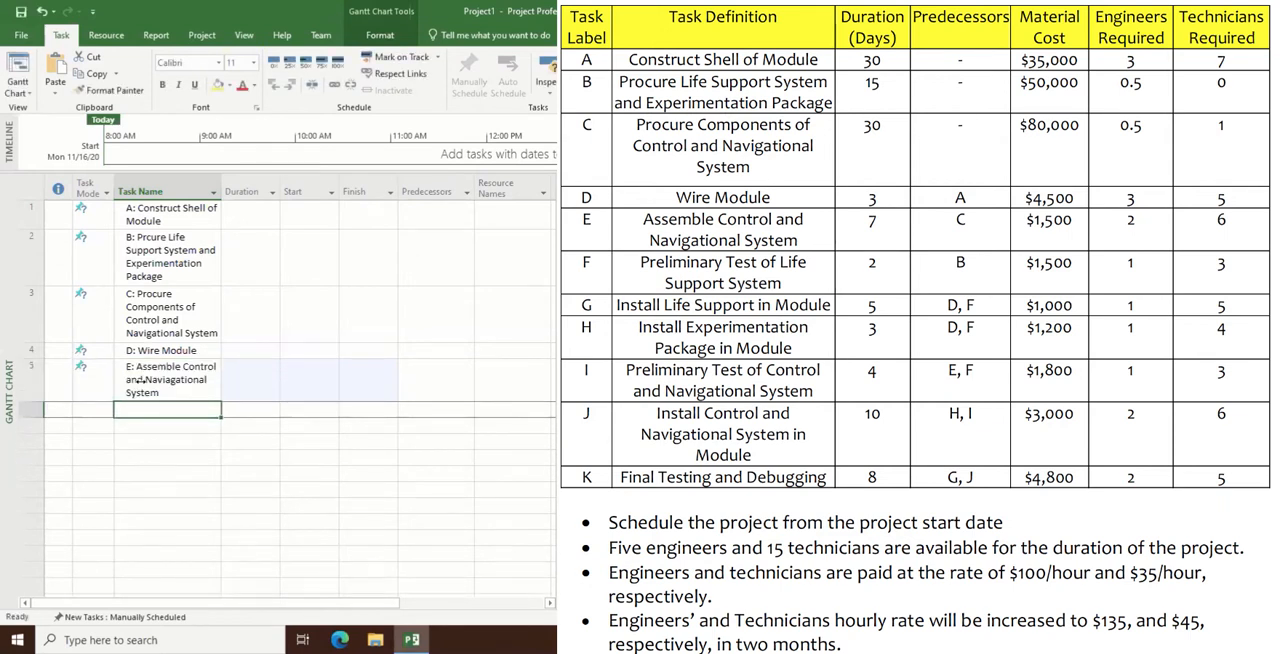
- Add a sixth task named "F: Preliminary Test of Life Support System"
{"action": "type", "text": "F:"}
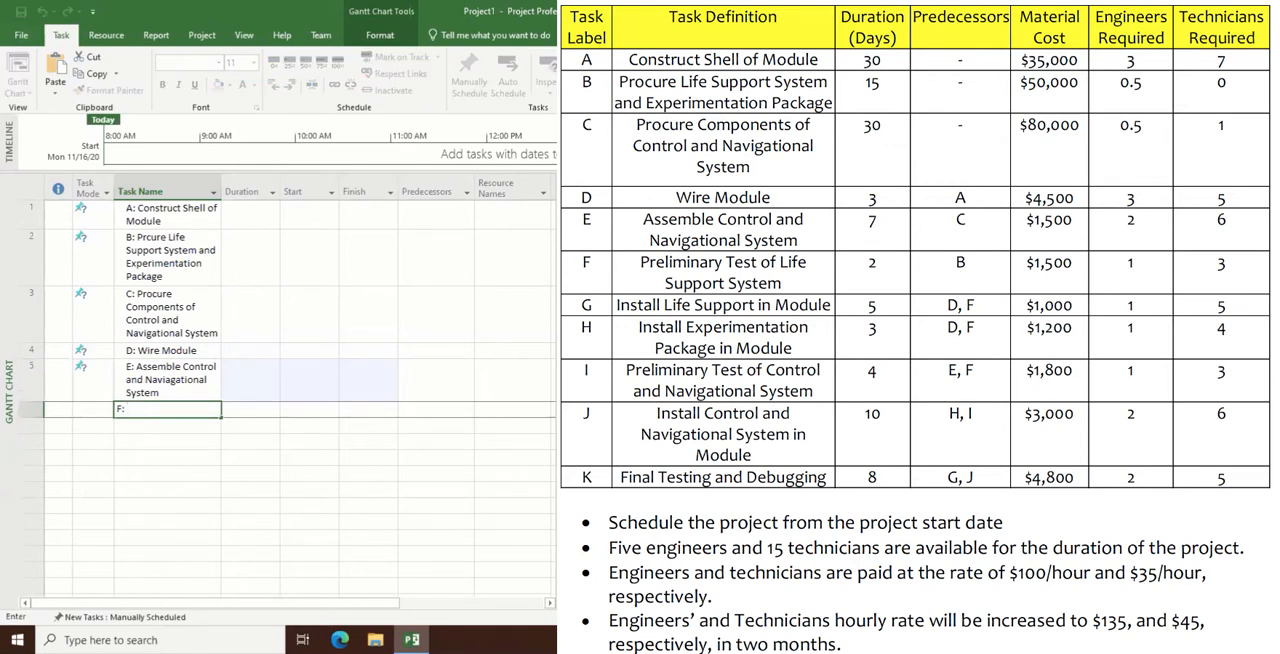
{"action": "type", "text": " Preliminary Test of Life Su"}
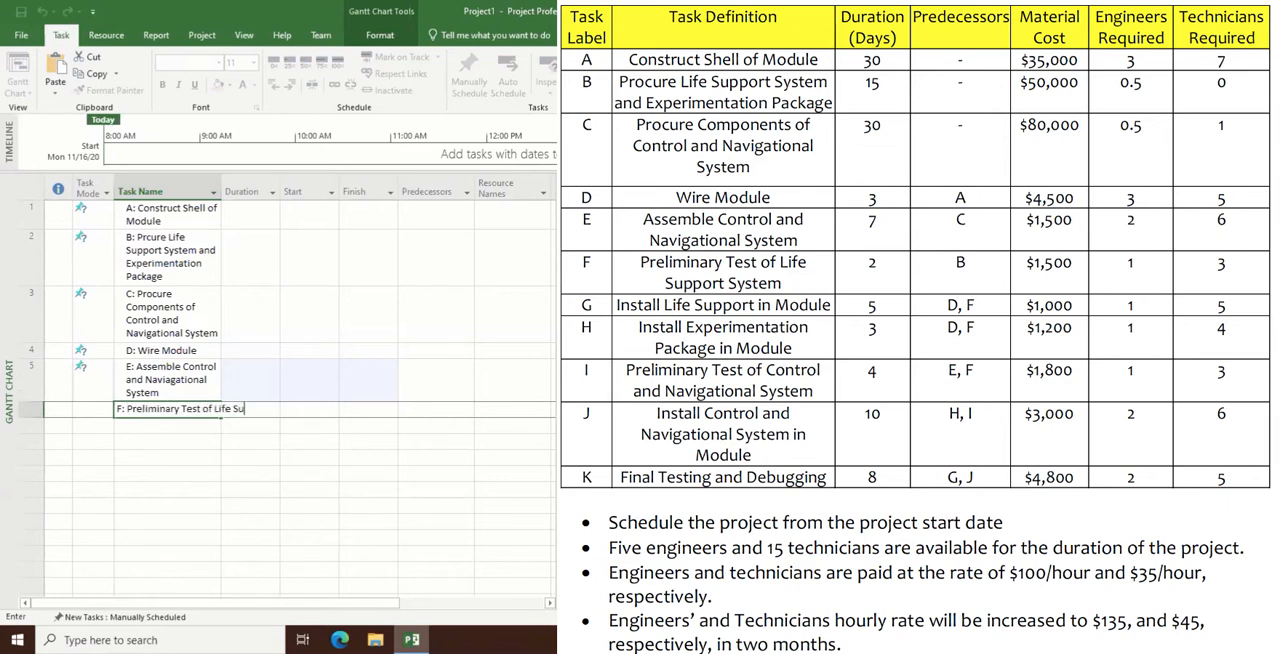
{"action": "type", "text": "pport Sys"}
{"action": "key", "text": "BackSpace"}
{"action": "type", "text": "ystem"}
{"action": "key", "text": "Return"}
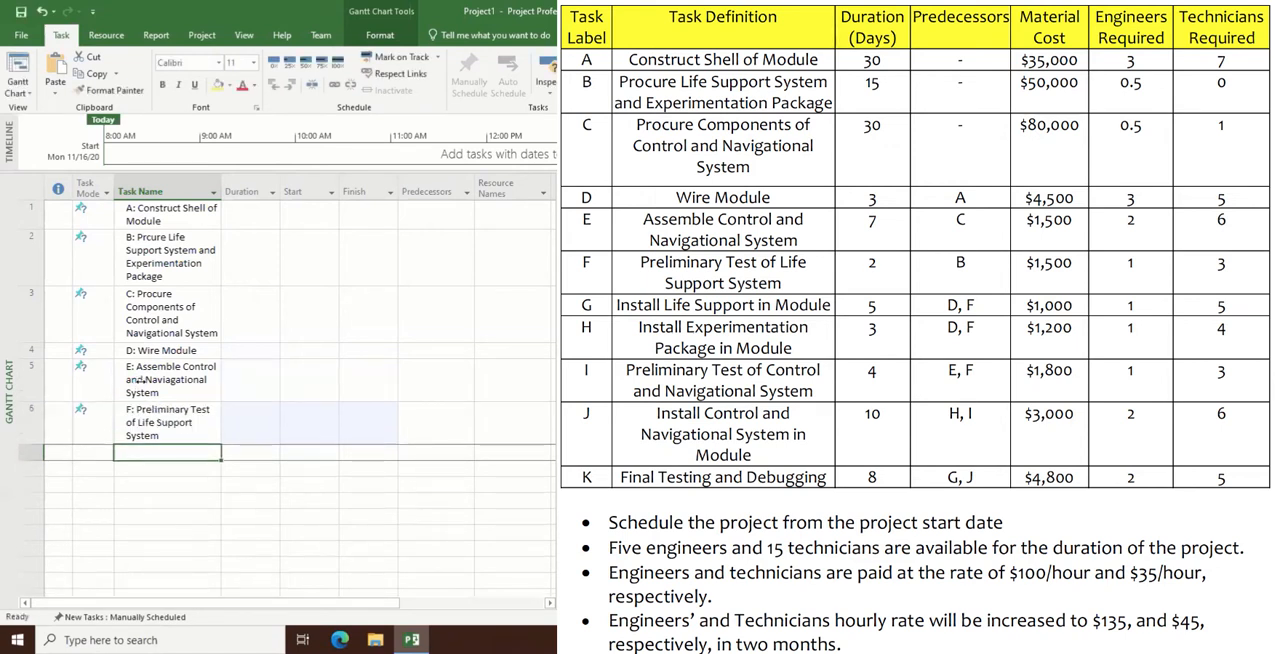
- Add a seventh task named "G: Install Life Support in Module"
{"action": "type", "text": "G: I"}
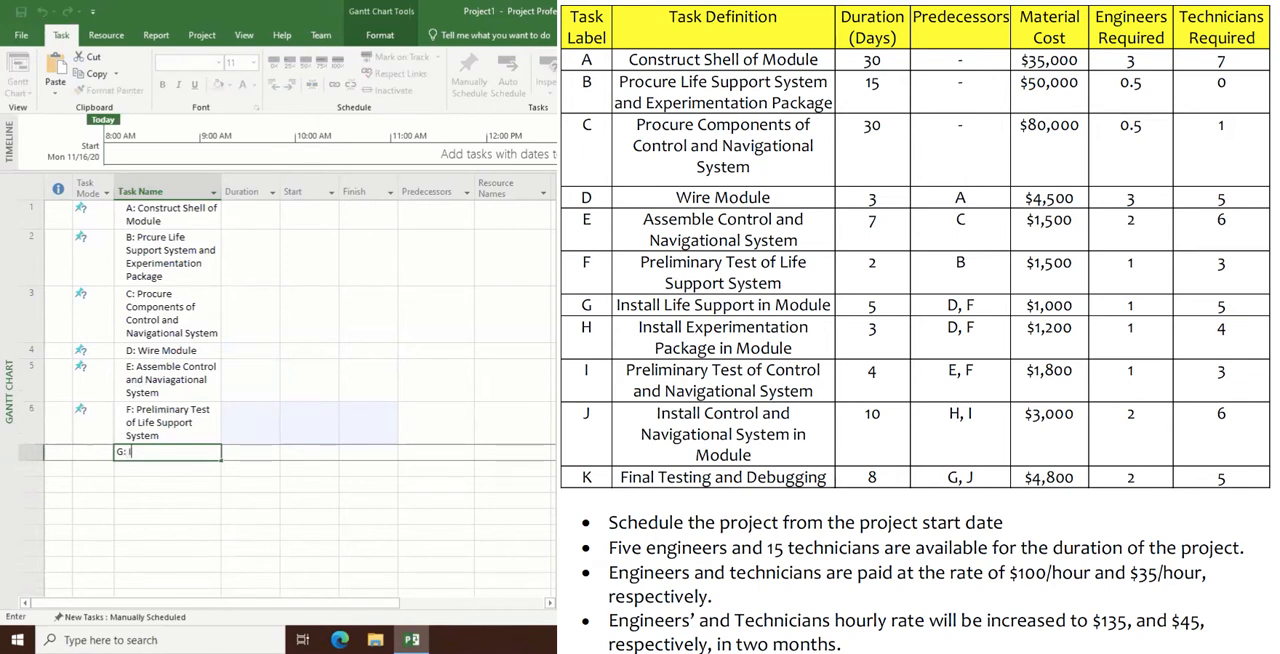
{"action": "type", "text": "nstall Life Support in"}
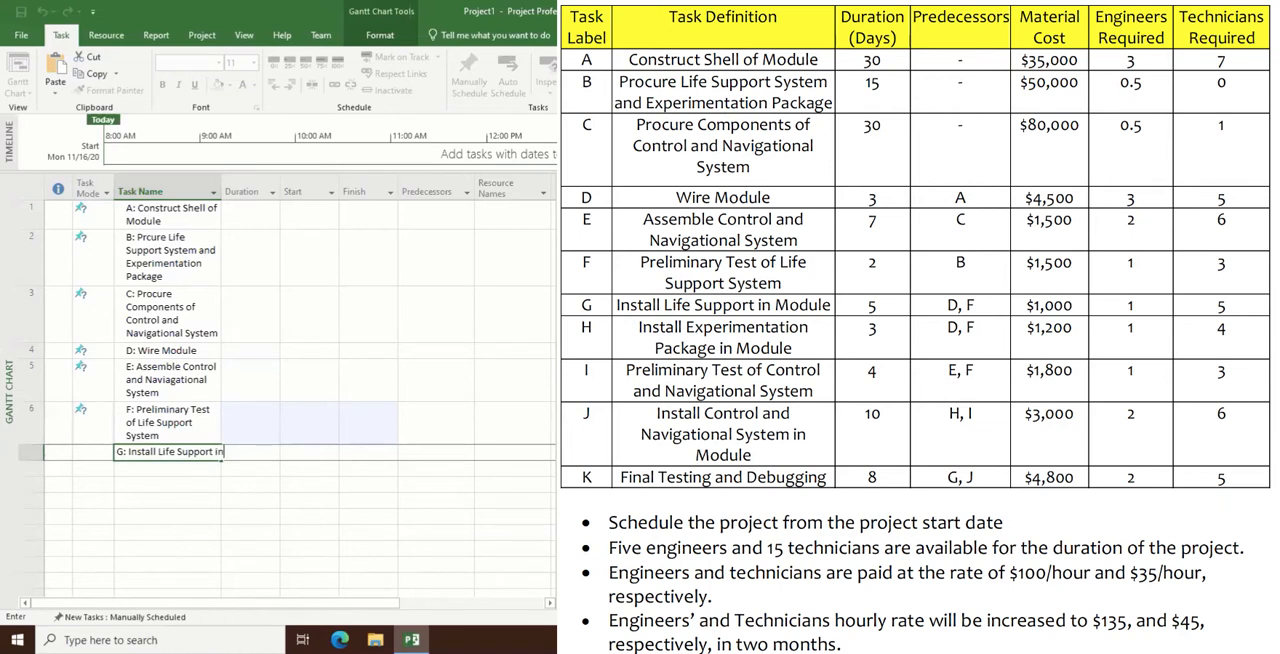
{"action": "type", "text": " Module"}
{"action": "key", "text": "Return"}
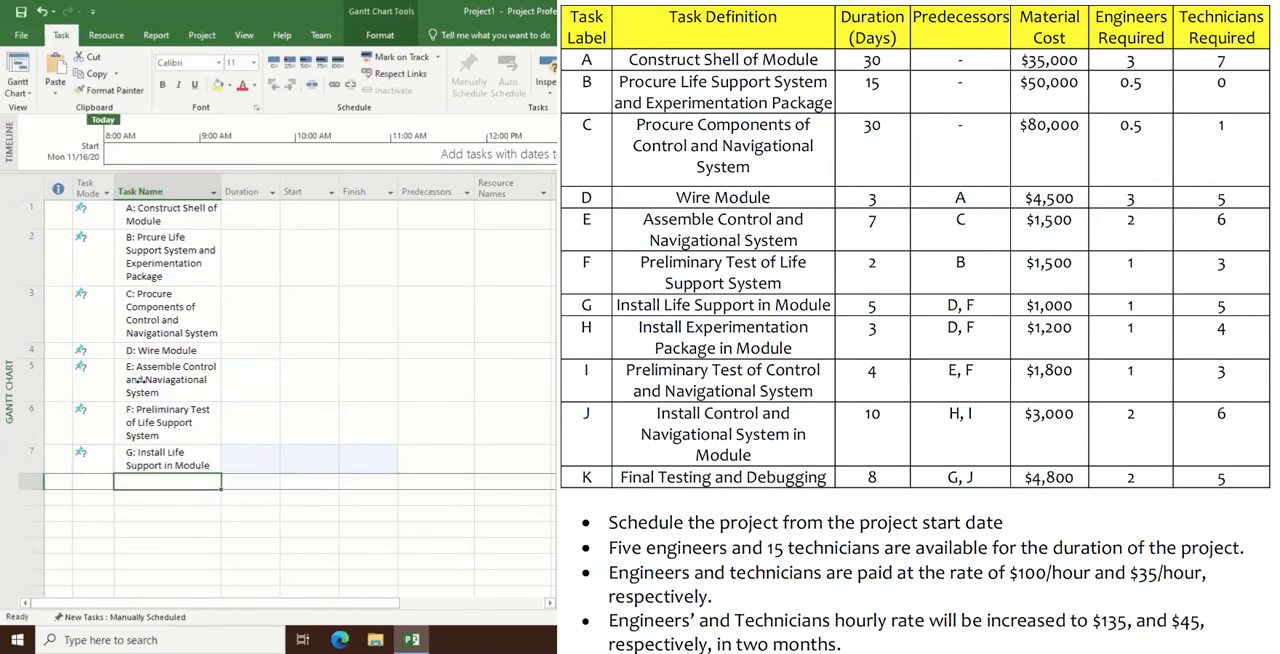
- Add an eighth task named "H: Install Experimentation Pakage in Module"
{"action": "type", "text": "H:"}
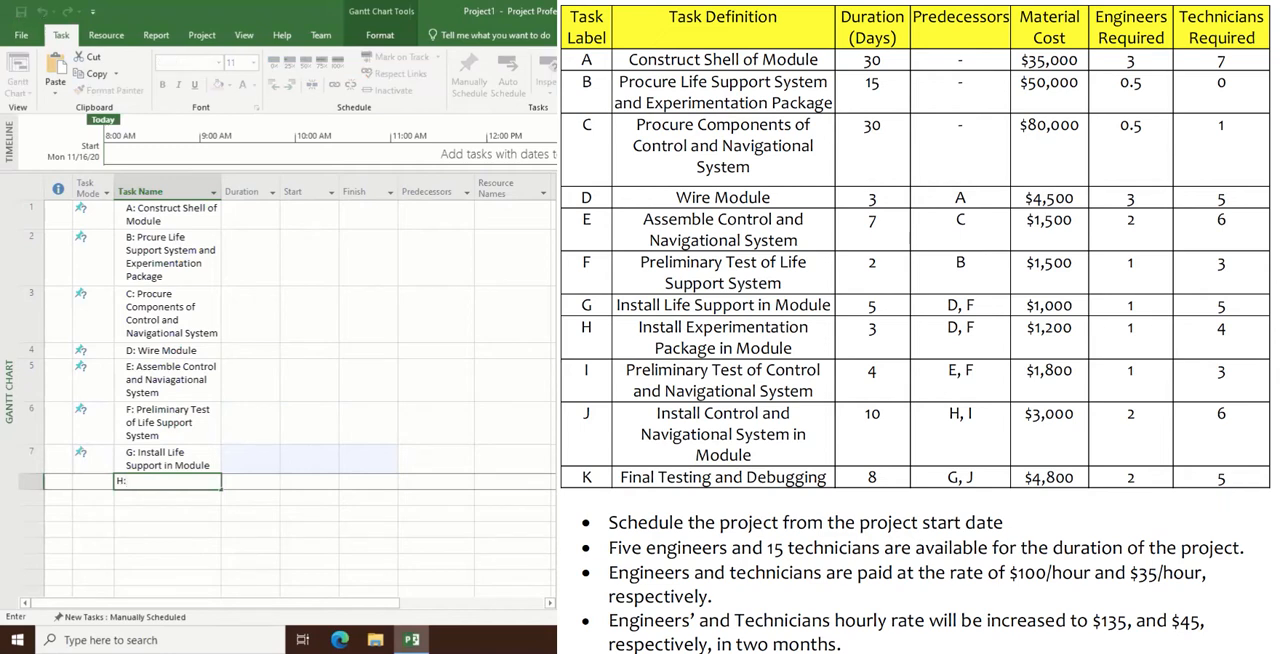
{"action": "type", "text": " Install Experimentation P"}
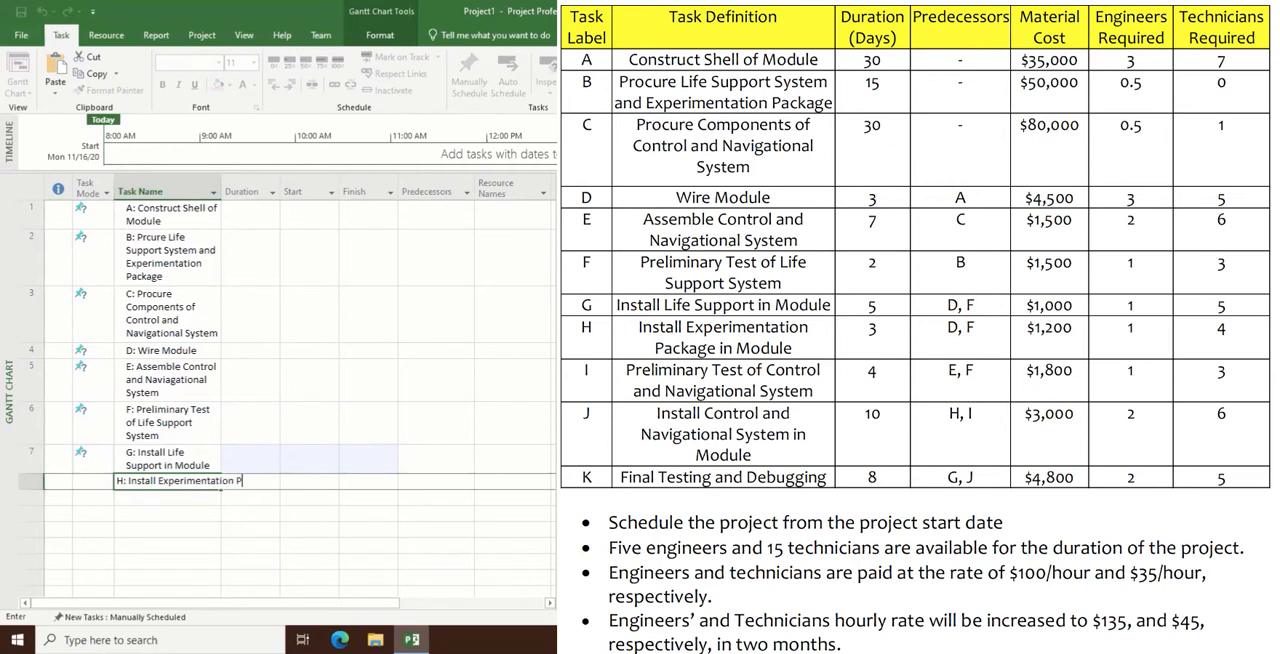
{"action": "type", "text": "akcate in Modeul"}
{"action": "key", "text": "BackSpace"}
{"action": "key", "text": "BackSpace"}
{"action": "key", "text": "BackSpace"}
{"action": "key", "text": "BackSpace"}
{"action": "key", "text": "BackSpace"}
{"action": "key", "text": "BackSpace"}
{"action": "key", "text": "BackSpace"}
{"action": "key", "text": "BackSpace"}
{"action": "key", "text": "BackSpace"}
{"action": "key", "text": "BackSpace"}
{"action": "type", "text": "kage in Module"}
{"action": "key", "text": "Return"}
- Add a ninth task named "I: Preliminary Test f Control and Navigational System"
{"action": "type", "text": "I:"}
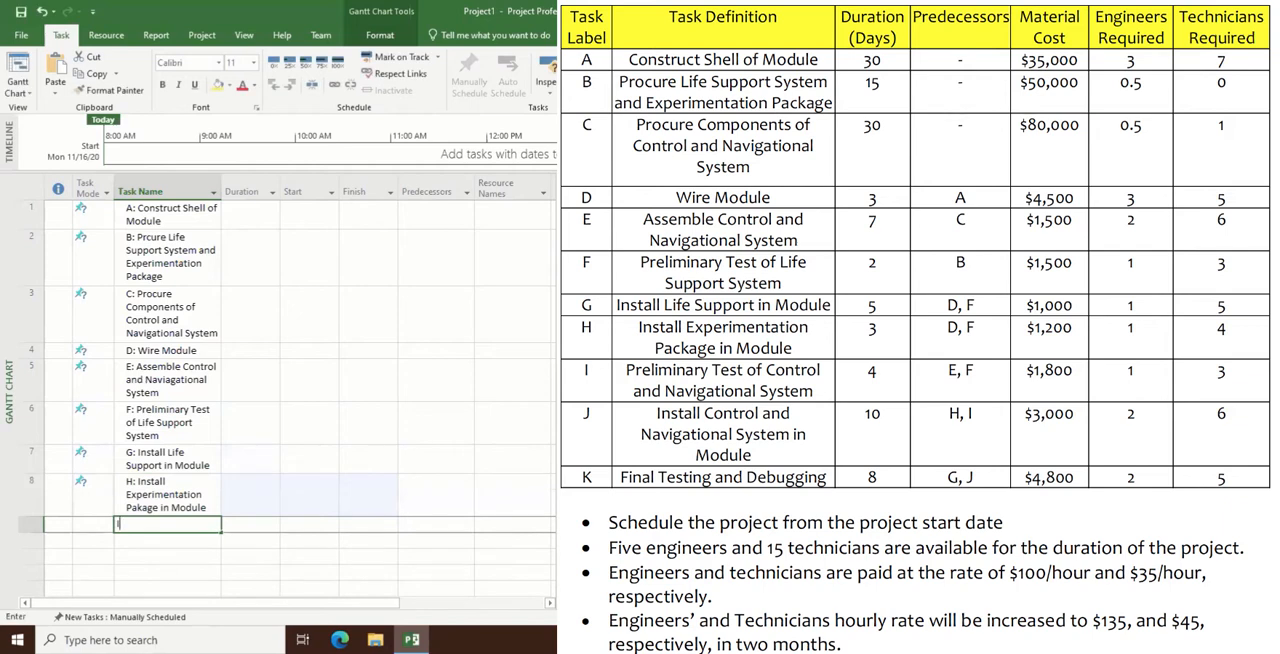
{"action": "type", "text": " Preli"}
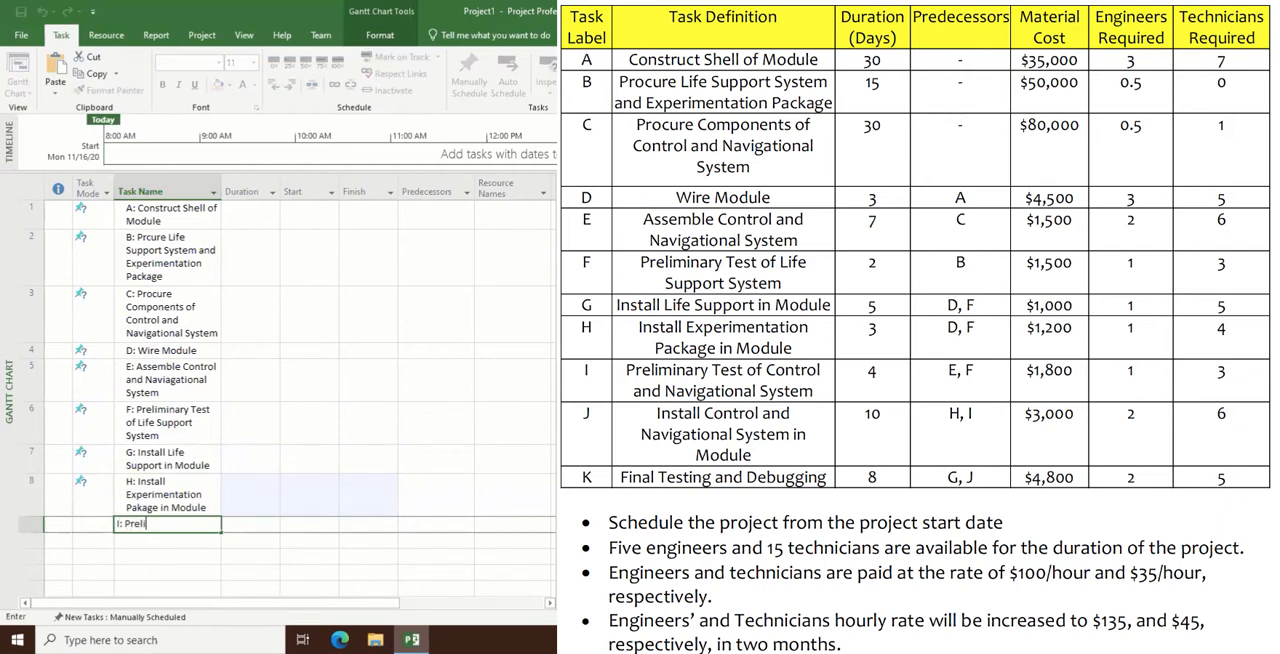
{"action": "type", "text": "minary Test f Control and N"}
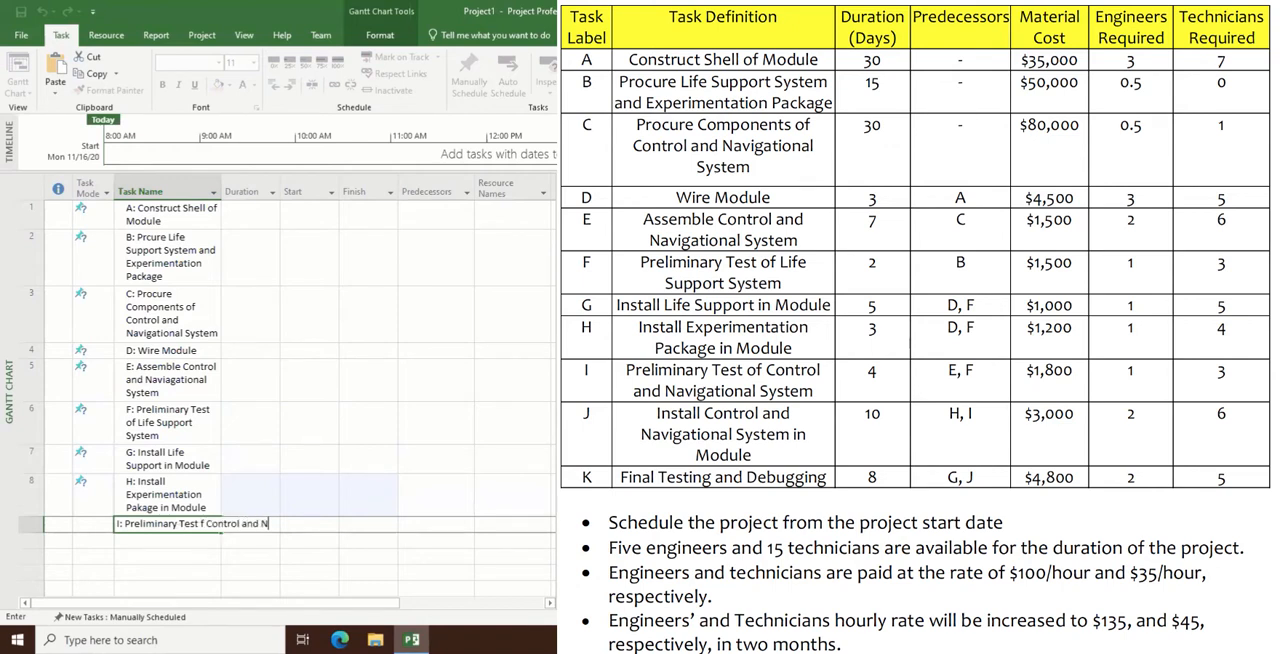
{"action": "type", "text": "avigational System"}
{"action": "key", "text": "Return"}
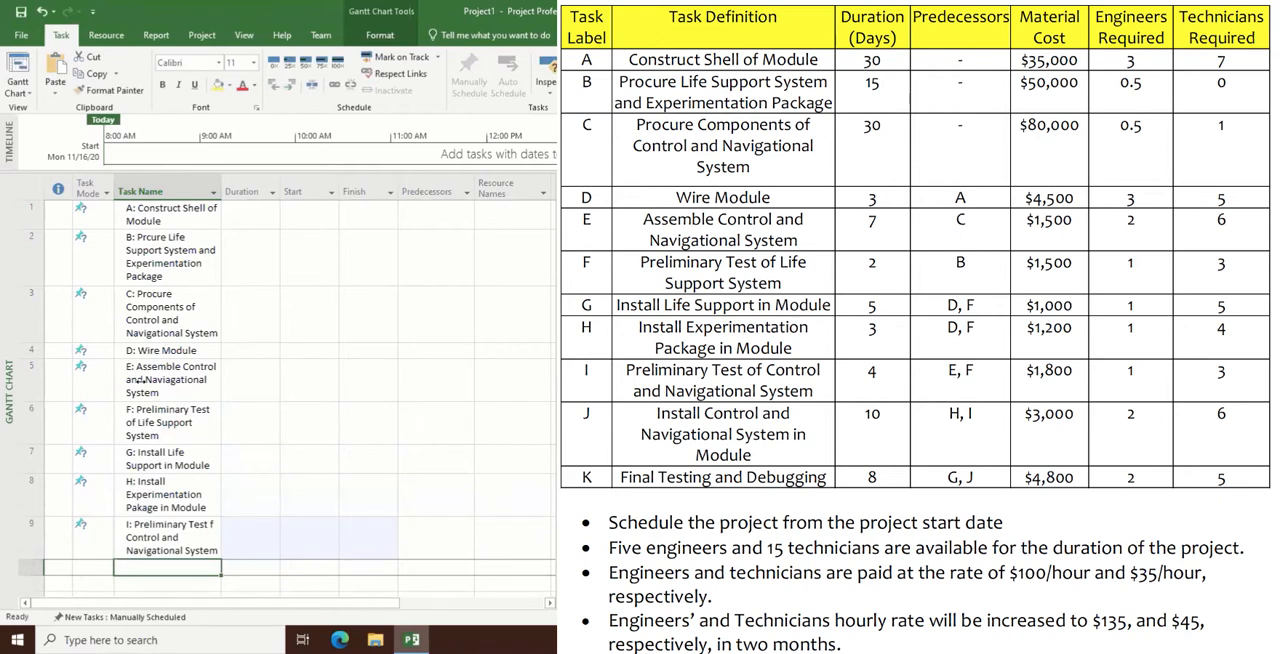
- Add a tenth task named "J: Install Control and Navigational System in Module"
{"action": "type", "text": "J:"}
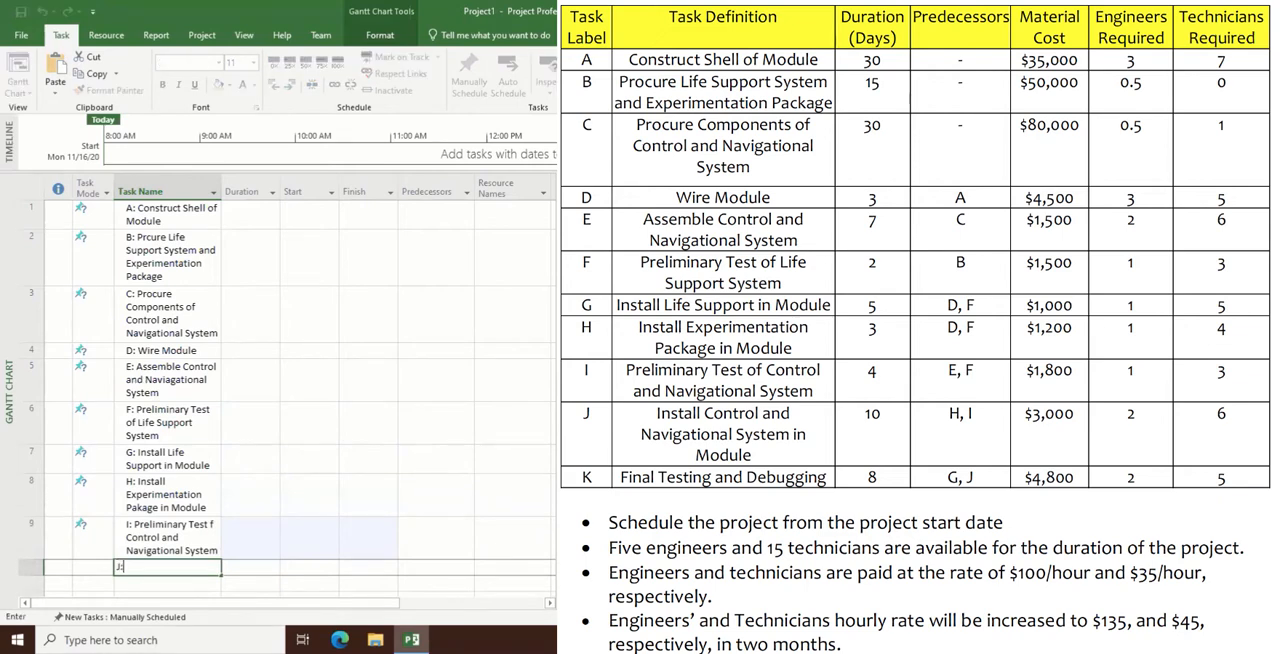
{"action": "type", "text": " Install Control and Navi"}
{"action": "type", "text": "gation"}
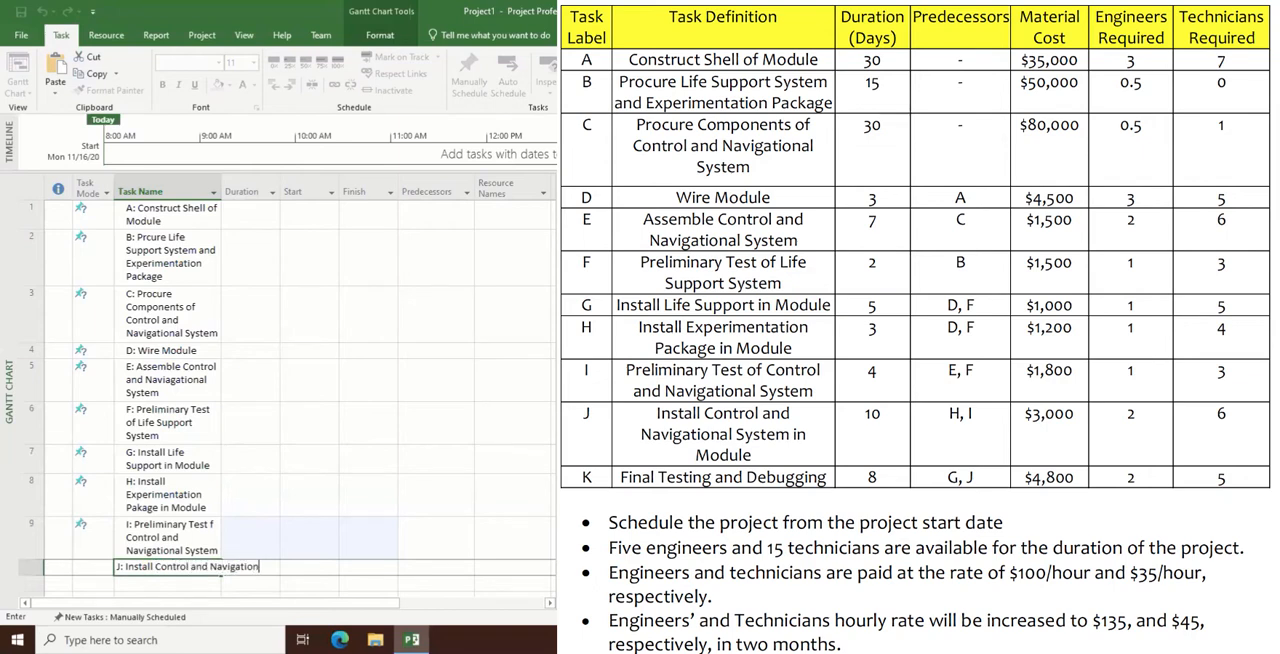
{"action": "type", "text": "al System in Module"}
{"action": "key", "text": "Return"}
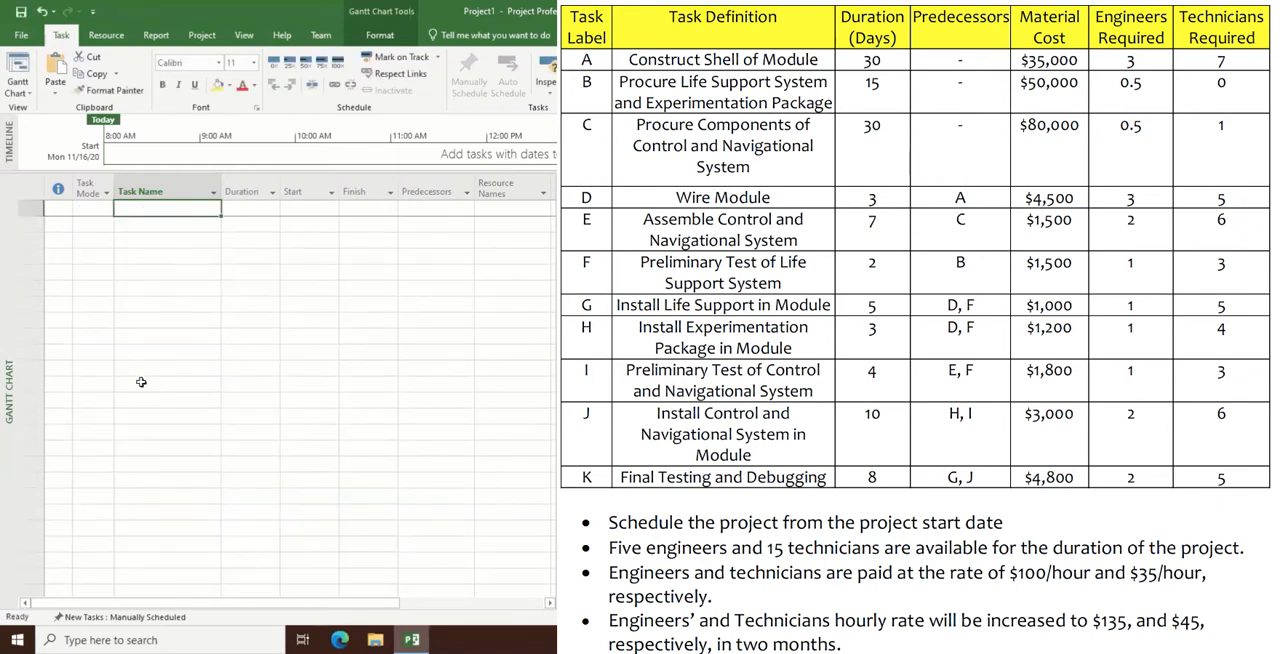
- Add an eleventh task named "K: Final Testing and Debugging" at the end of the task list
{"action": "type", "text": "K:"}
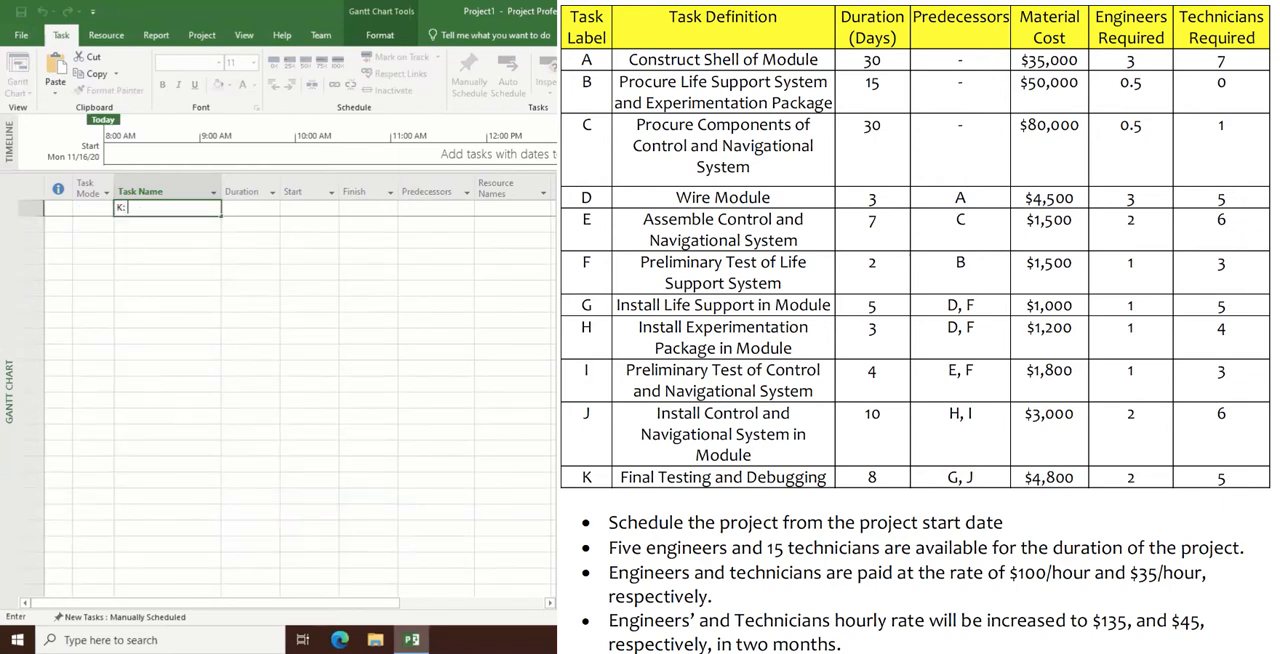
{"action": "type", "text": " Final Testing and Debugging"}
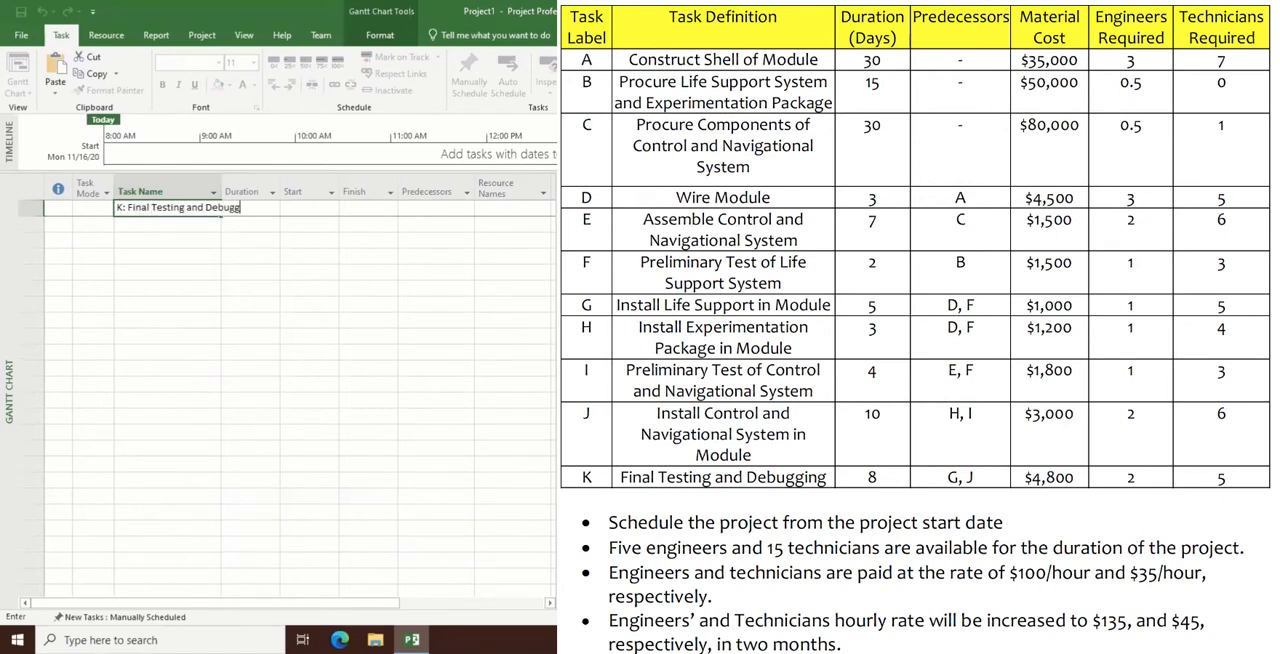
{"action": "key", "text": "Return"}
{"action": "scroll", "coordinate": [141, 382], "scroll_direction": "up", "scroll_amount": 10}
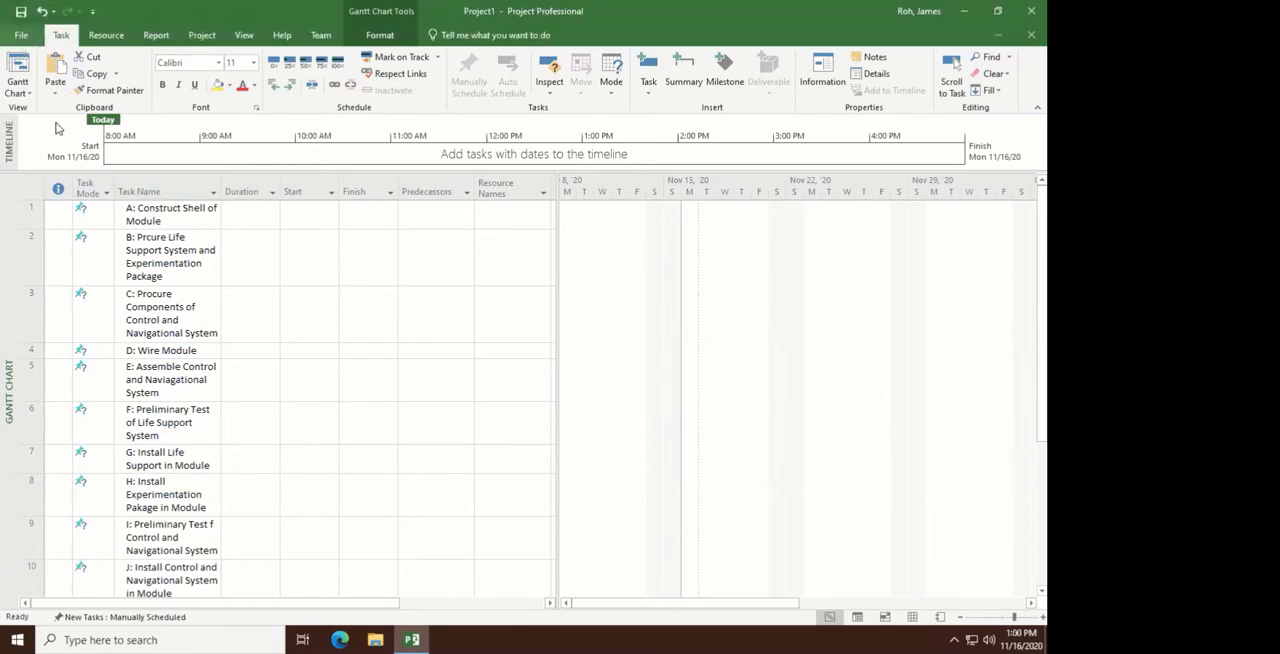
- Start saving the project under a new name and browse to the Teaching > OM folder on the H: home drive
{"action": "left_click", "coordinate": [20, 37]}
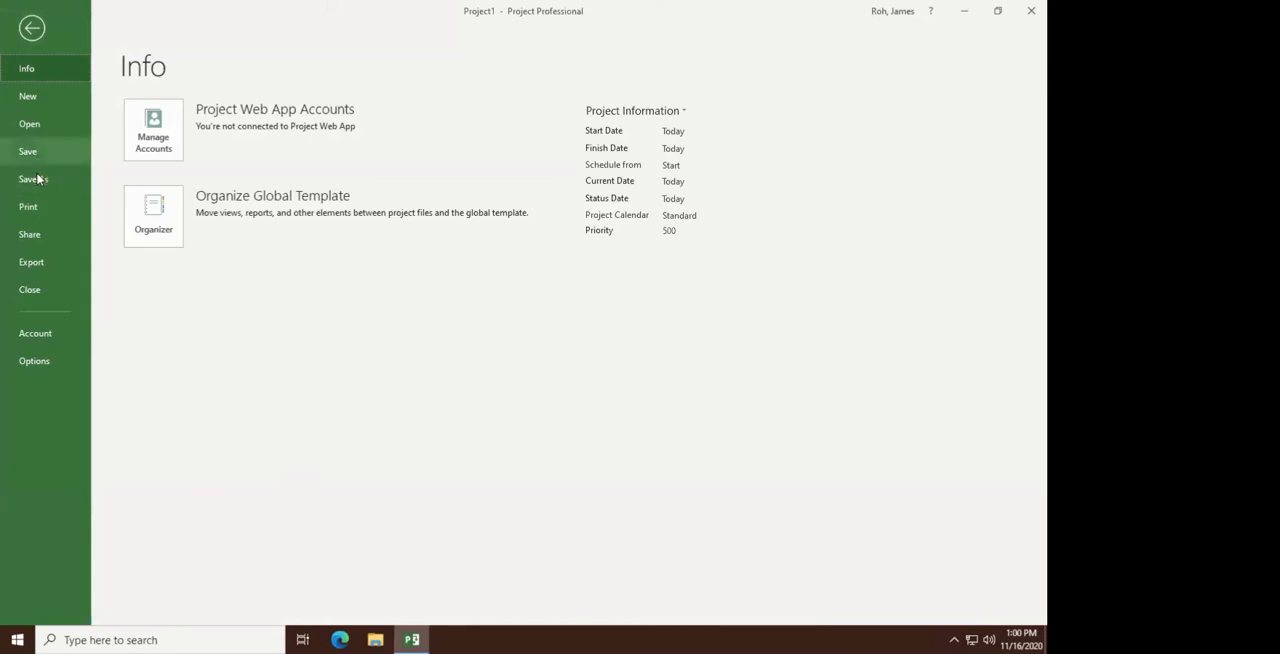
{"action": "left_click", "coordinate": [37, 178]}
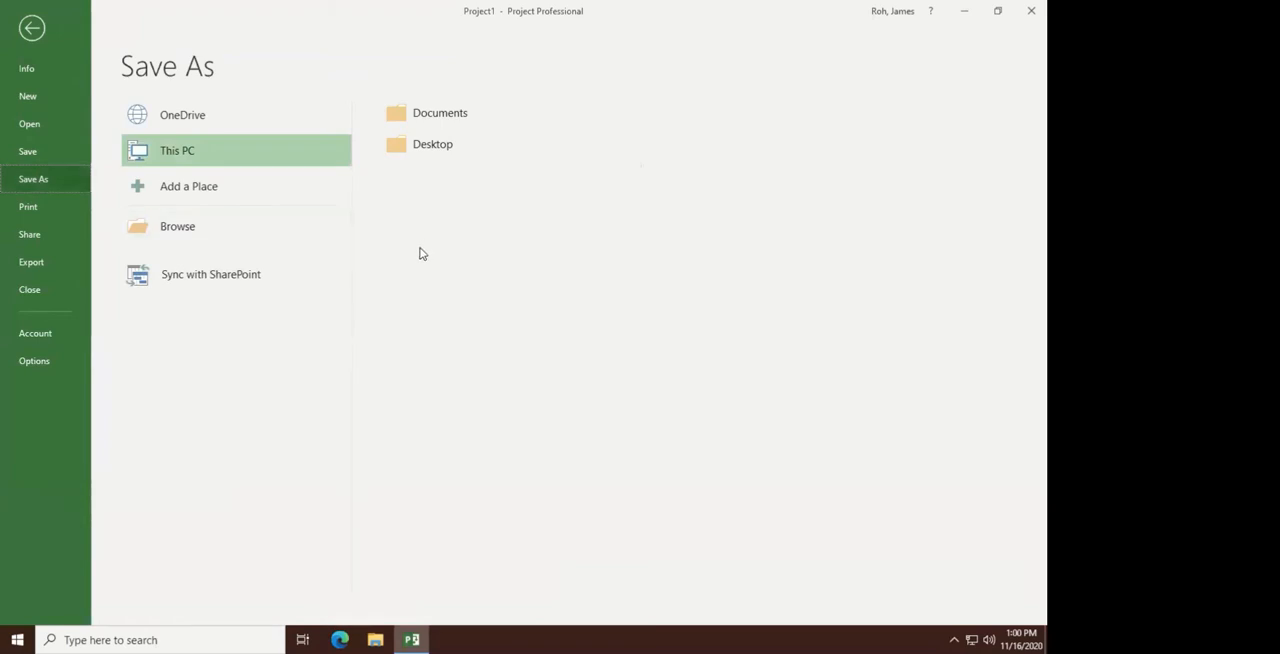
{"action": "left_click", "coordinate": [178, 227]}
{"action": "left_click", "coordinate": [61, 115]}
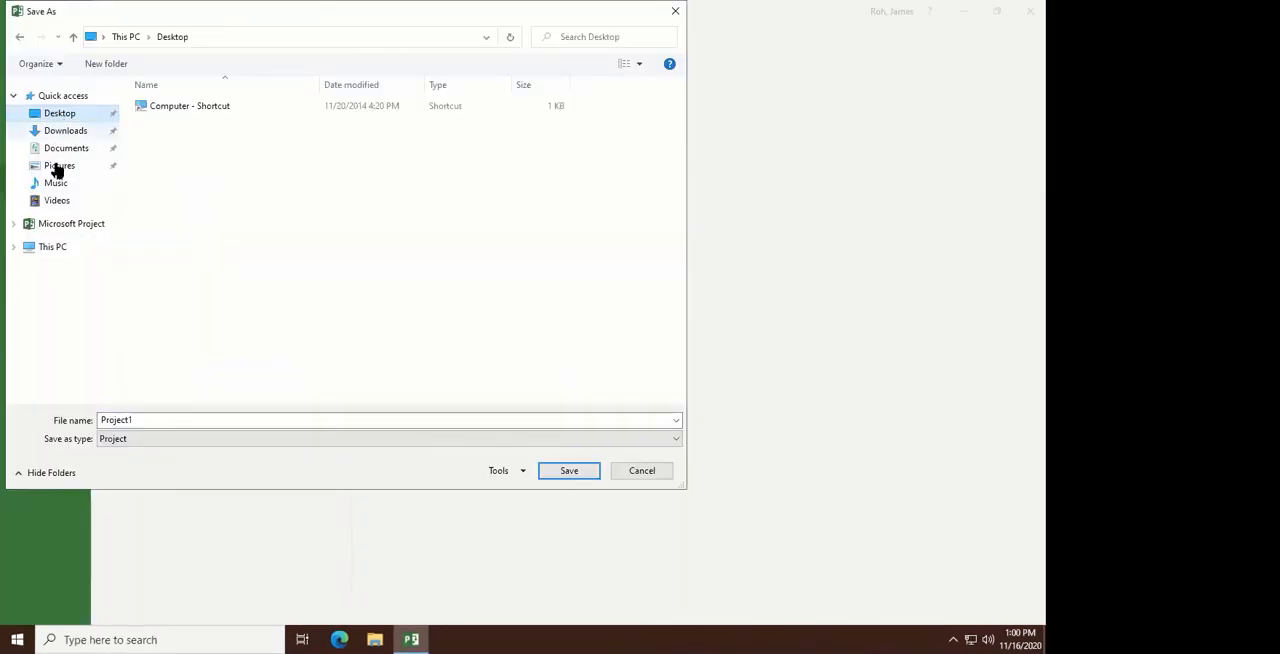
{"action": "left_click", "coordinate": [45, 249]}
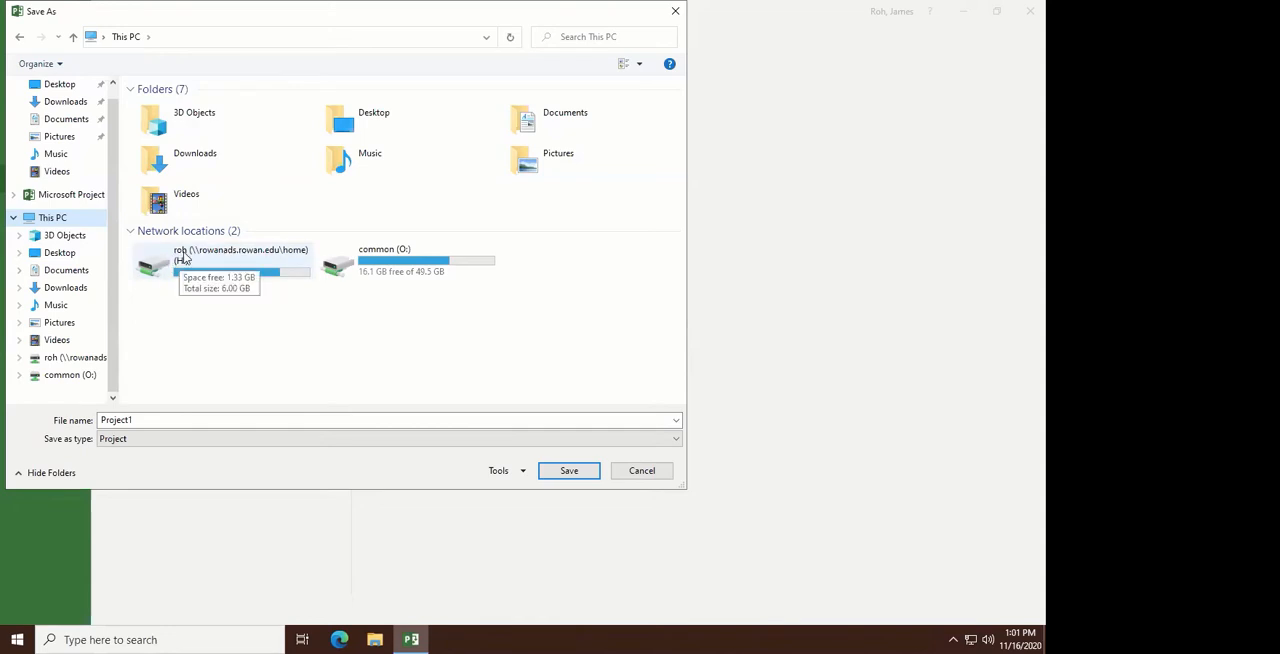
{"action": "double_click", "coordinate": [250, 259]}
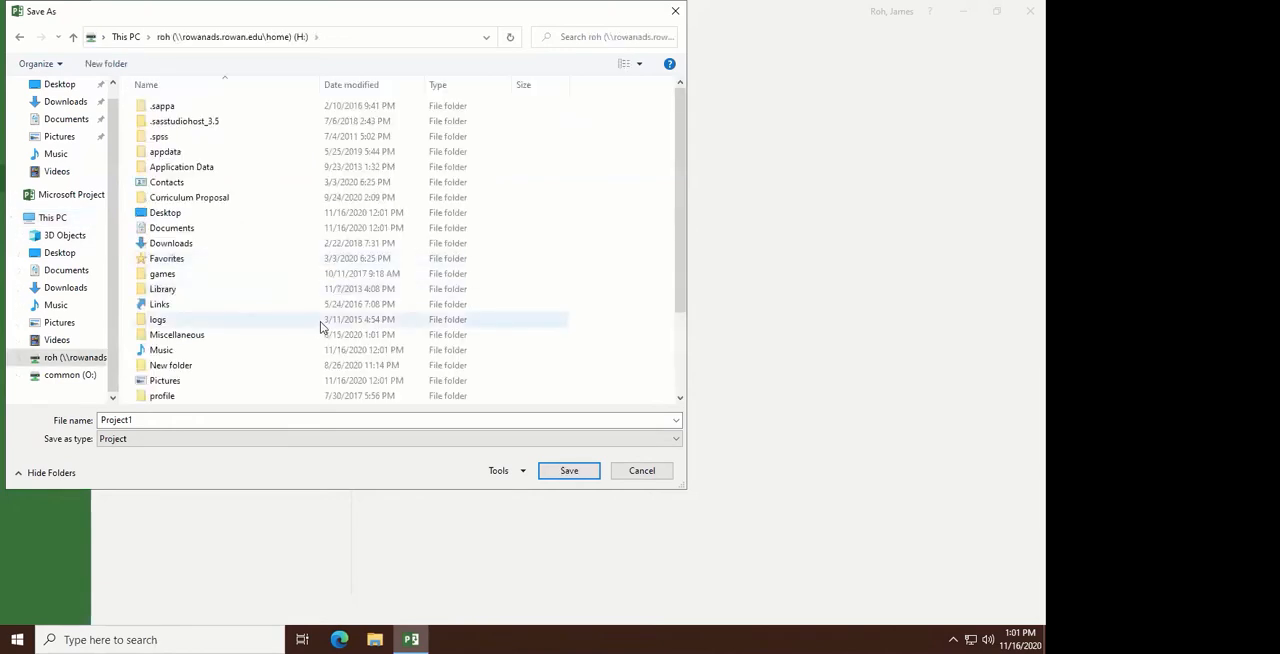
{"action": "scroll", "coordinate": [202, 362], "scroll_direction": "down", "scroll_amount": 3}
{"action": "double_click", "coordinate": [172, 352]}
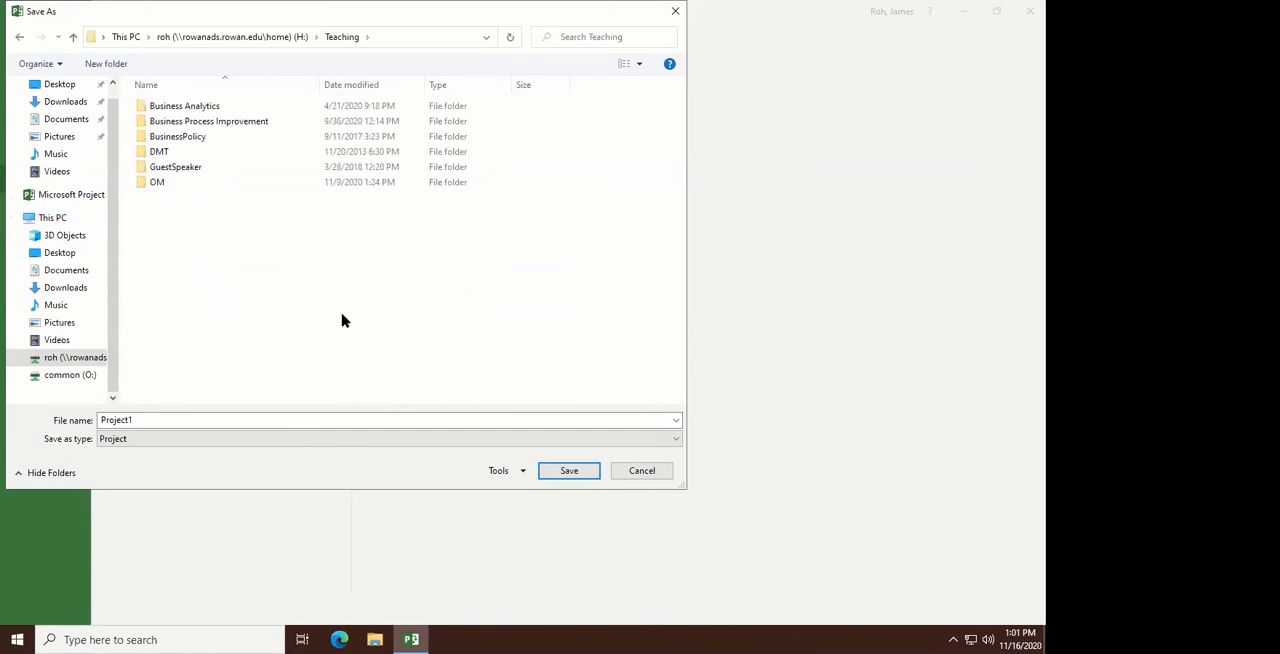
{"action": "left_click", "coordinate": [157, 186]}
{"action": "double_click", "coordinate": [157, 186]}
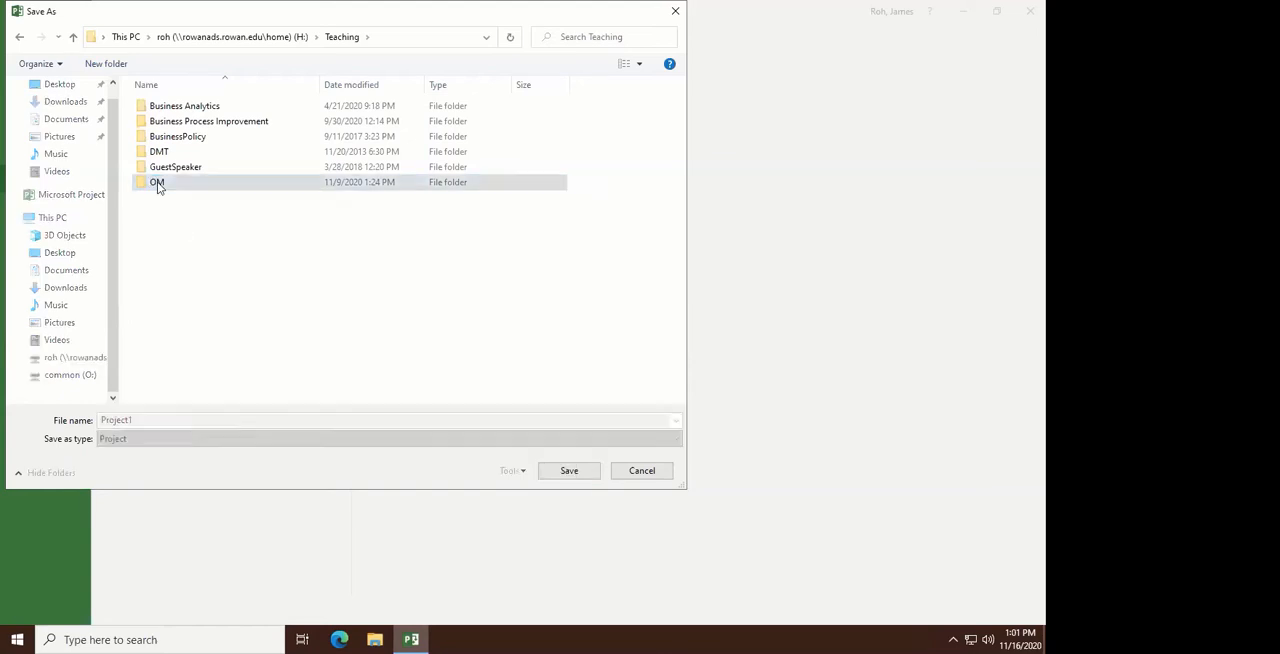
- Name the file "MS Project Management Exercise 2020" and save it as a Project file
{"action": "left_click", "coordinate": [142, 421]}
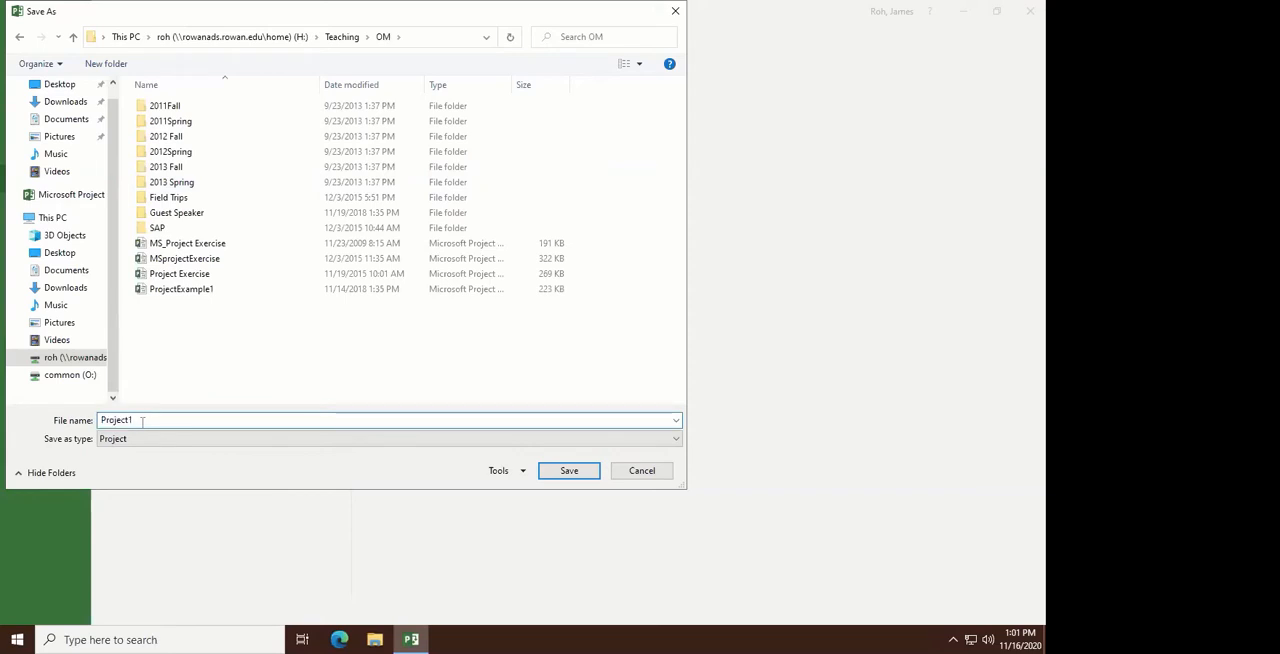
{"action": "key", "text": "BackSpace"}
{"action": "key", "text": "BackSpace"}
{"action": "key", "text": "BackSpace"}
{"action": "key", "text": "BackSpace"}
{"action": "key", "text": "BackSpace"}
{"action": "key", "text": "BackSpace"}
{"action": "key", "text": "BackSpace"}
{"action": "key", "text": "BackSpace"}
{"action": "type", "text": "Micros"}
{"action": "key", "text": "BackSpace"}
{"action": "key", "text": "BackSpace"}
{"action": "key", "text": "BackSpace"}
{"action": "key", "text": "BackSpace"}
{"action": "key", "text": "BackSpace"}
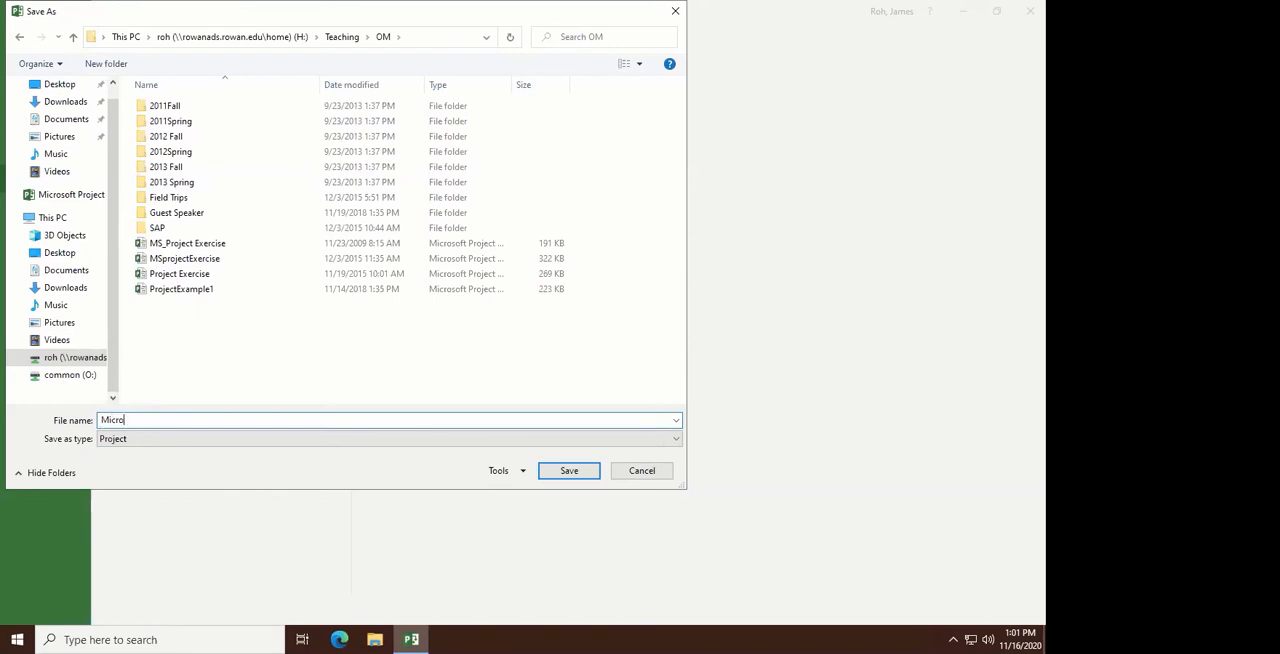
{"action": "type", "text": "S Project Management Exercise"}
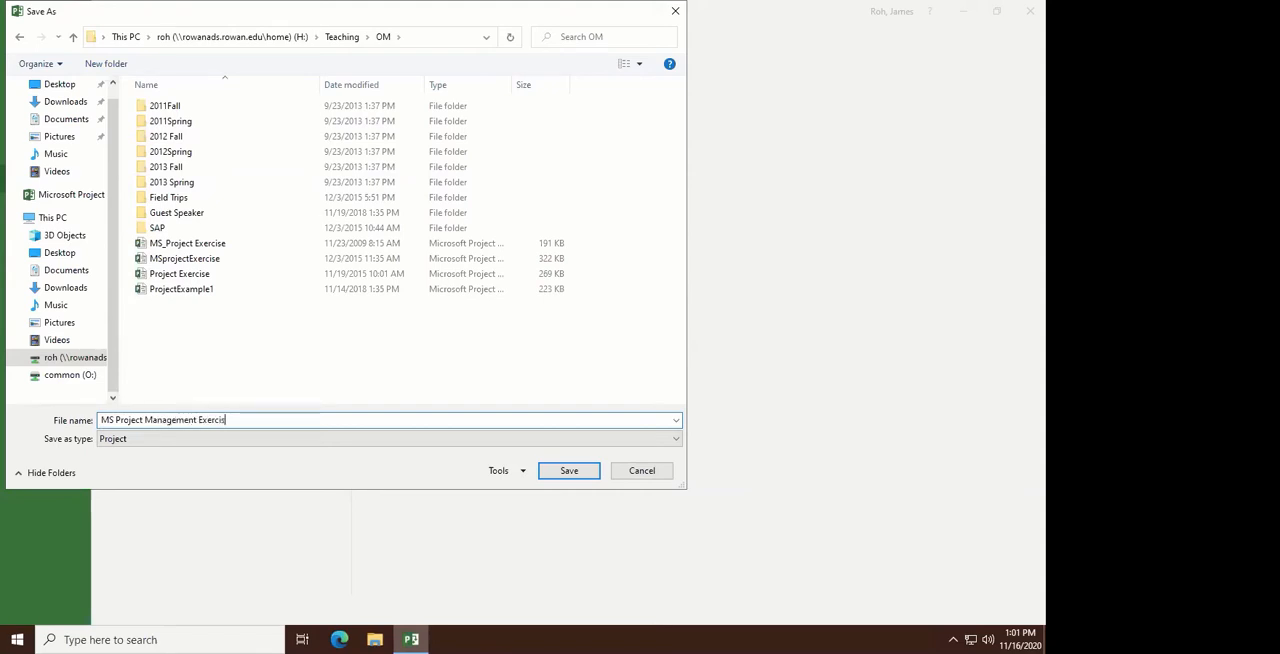
{"action": "type", "text": " 2020"}
{"action": "key", "text": "Tab"}
{"action": "left_click", "coordinate": [566, 471]}
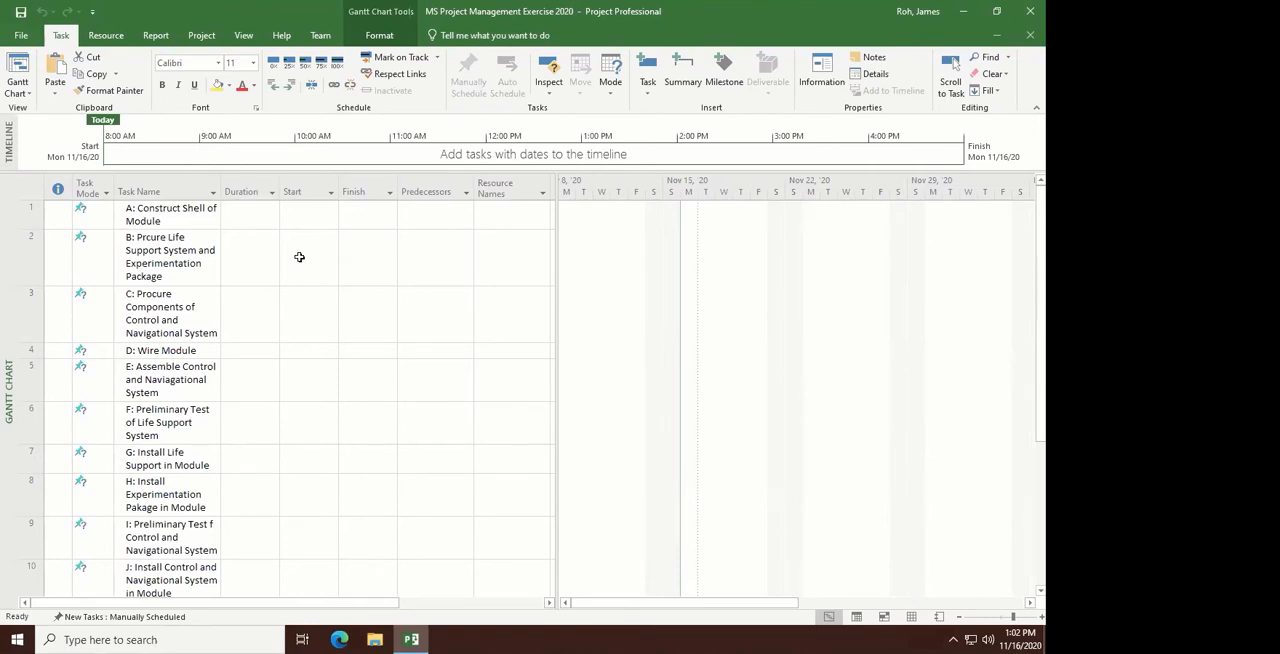
- Set the duration of task A: Construct Shell of Module to 30 days
{"action": "left_click", "coordinate": [245, 211]}
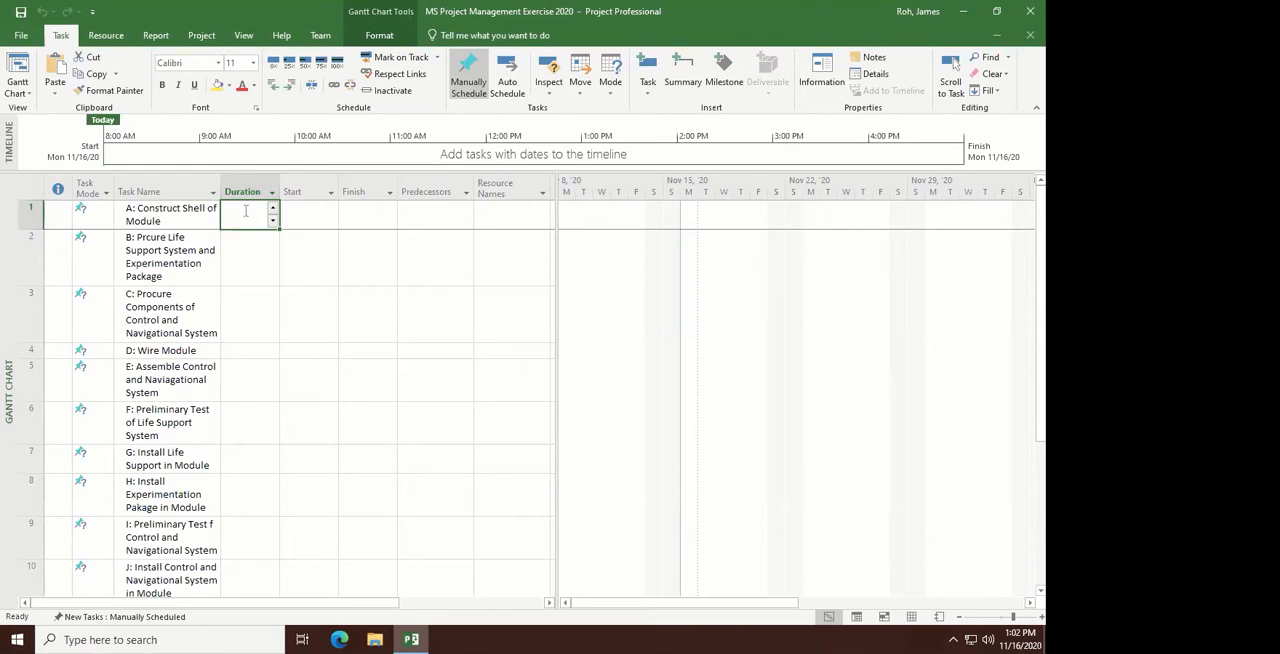
{"action": "type", "text": "30"}
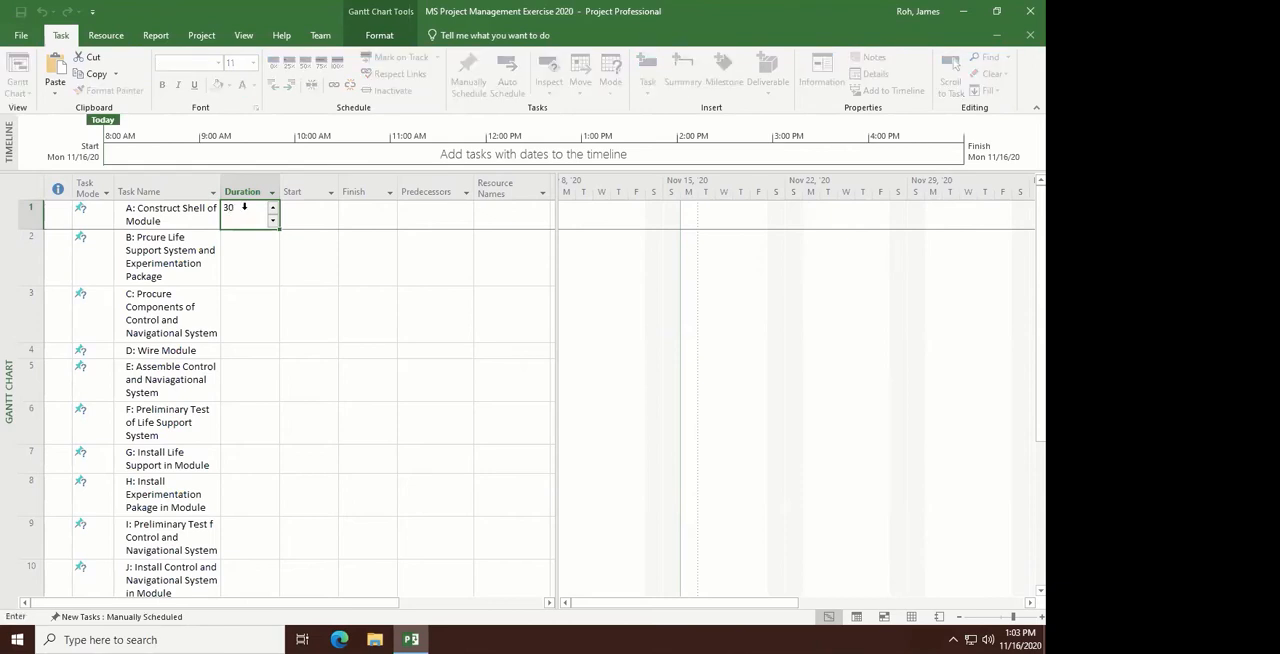
{"action": "key", "text": "Return"}
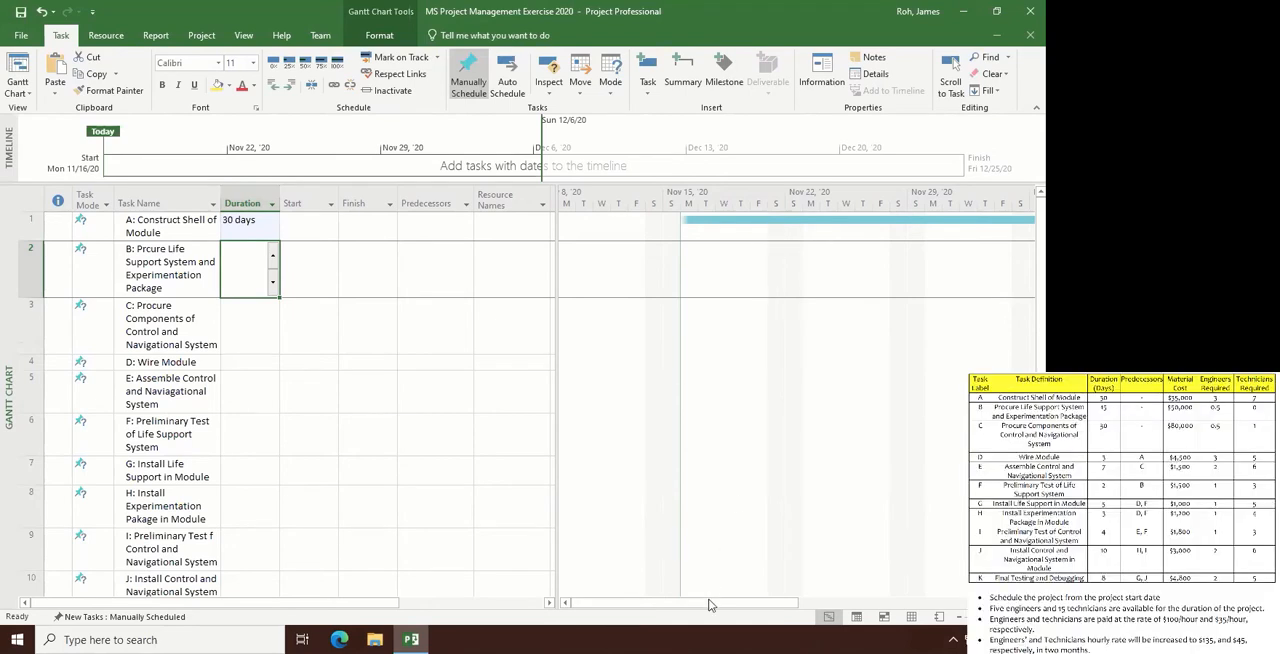
- Set the duration of task B, the procurement of the life support system and experimentation package, to 15 days
{"action": "left_click_drag", "start_coordinate": [740, 612], "coordinate": [928, 621]}
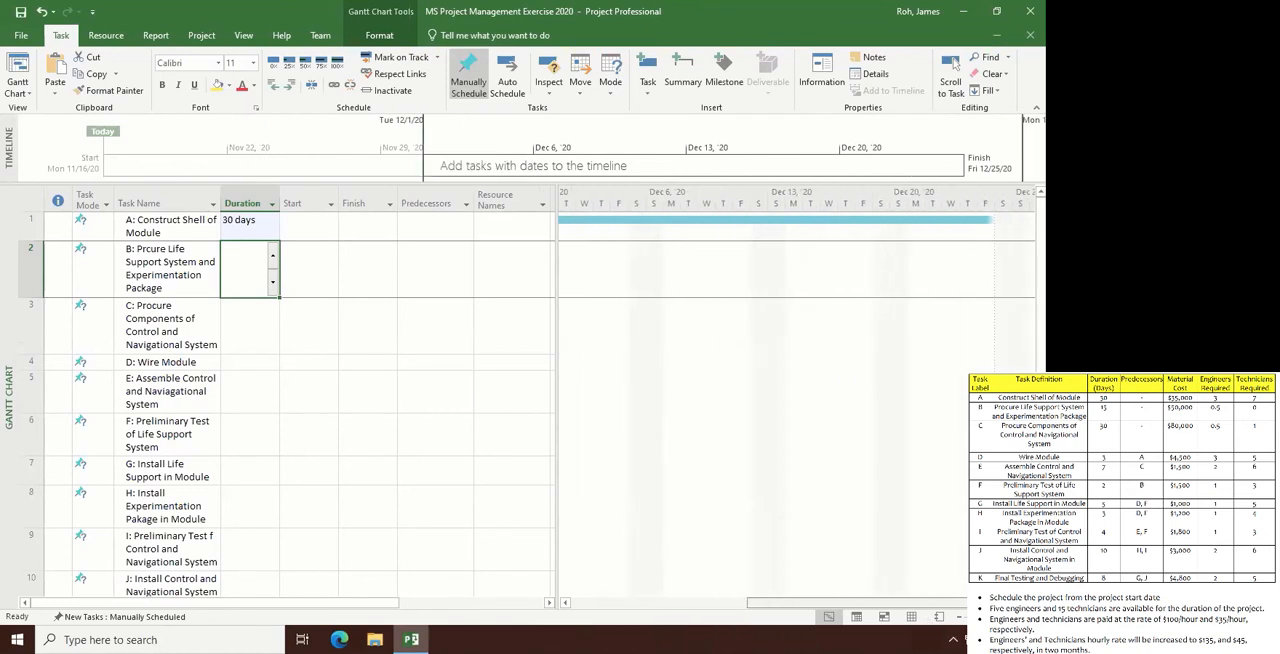
{"action": "left_click", "coordinate": [952, 66]}
{"action": "mouse_move", "coordinate": [728, 604]}
{"action": "left_mouse_down"}
{"action": "mouse_move", "coordinate": [764, 629]}
{"action": "mouse_move", "coordinate": [938, 634]}
{"action": "left_mouse_up"}
{"action": "left_click", "coordinate": [952, 66]}
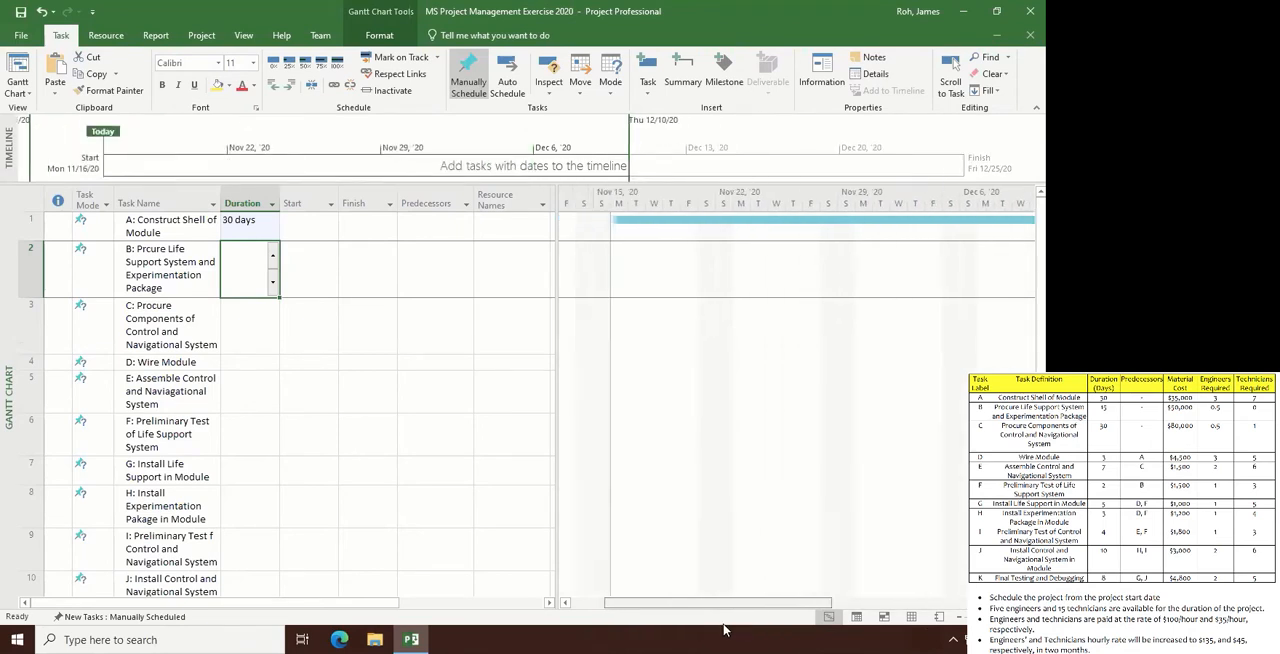
{"action": "mouse_move", "coordinate": [860, 619]}
{"action": "left_mouse_down"}
{"action": "mouse_move", "coordinate": [682, 604]}
{"action": "mouse_move", "coordinate": [760, 617]}
{"action": "left_mouse_up"}
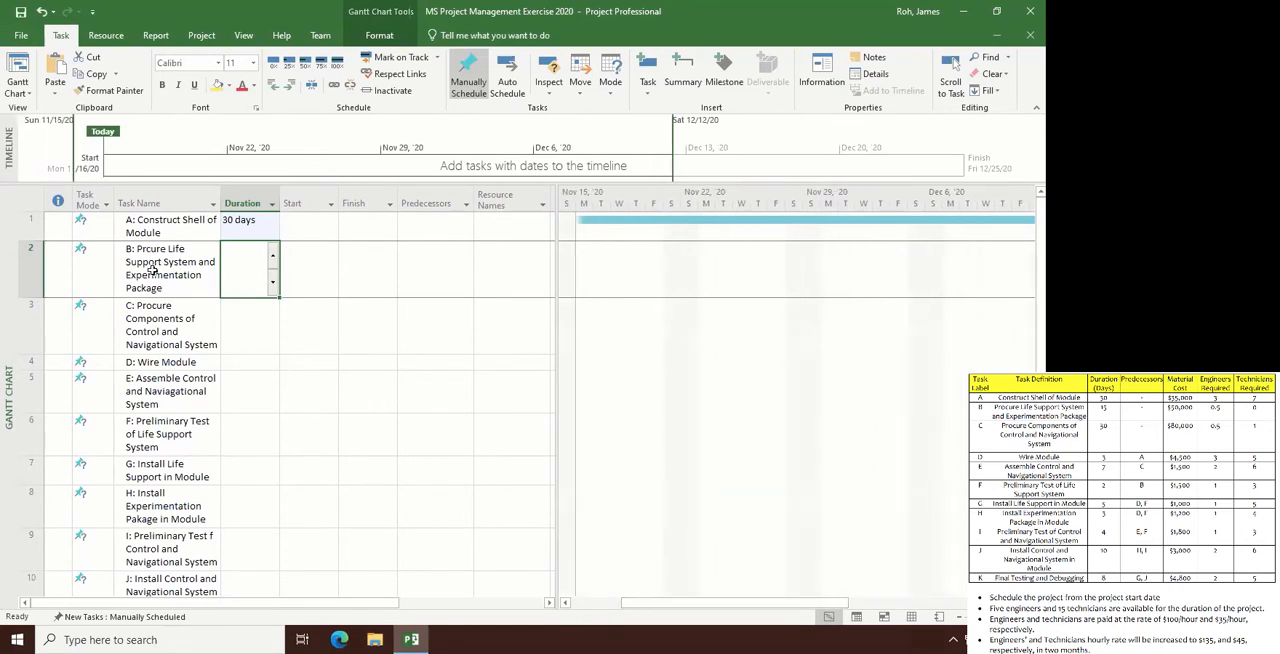
{"action": "left_click", "coordinate": [247, 261]}
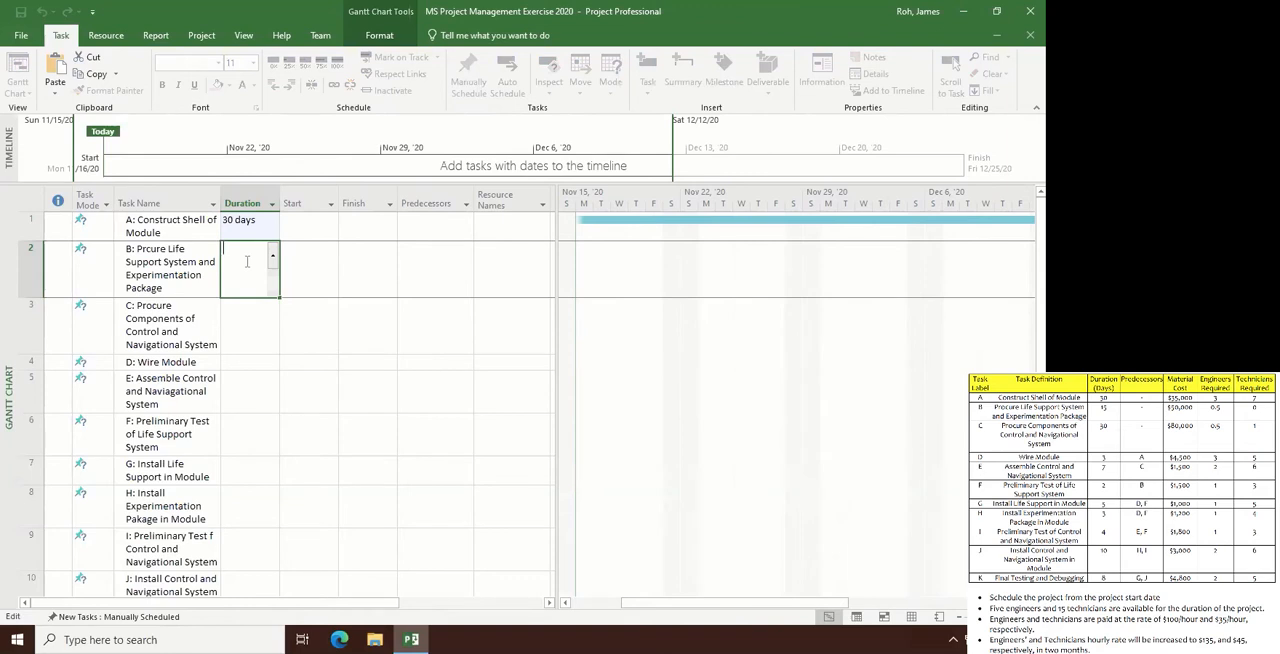
{"action": "type", "text": "15"}
{"action": "key", "text": "Return"}
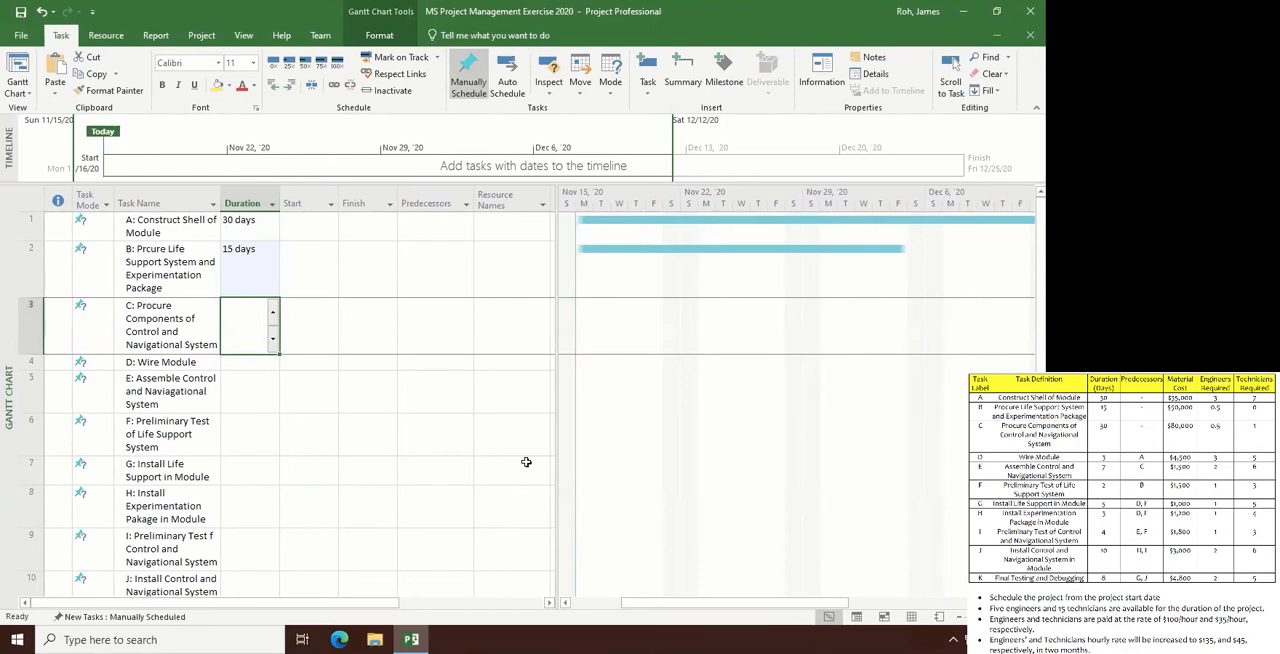
{"action": "type", "text": "30"}
- Set the duration of task C to 30 days and of task D: Wire Module to 3 days
{"action": "key", "text": "Return"}
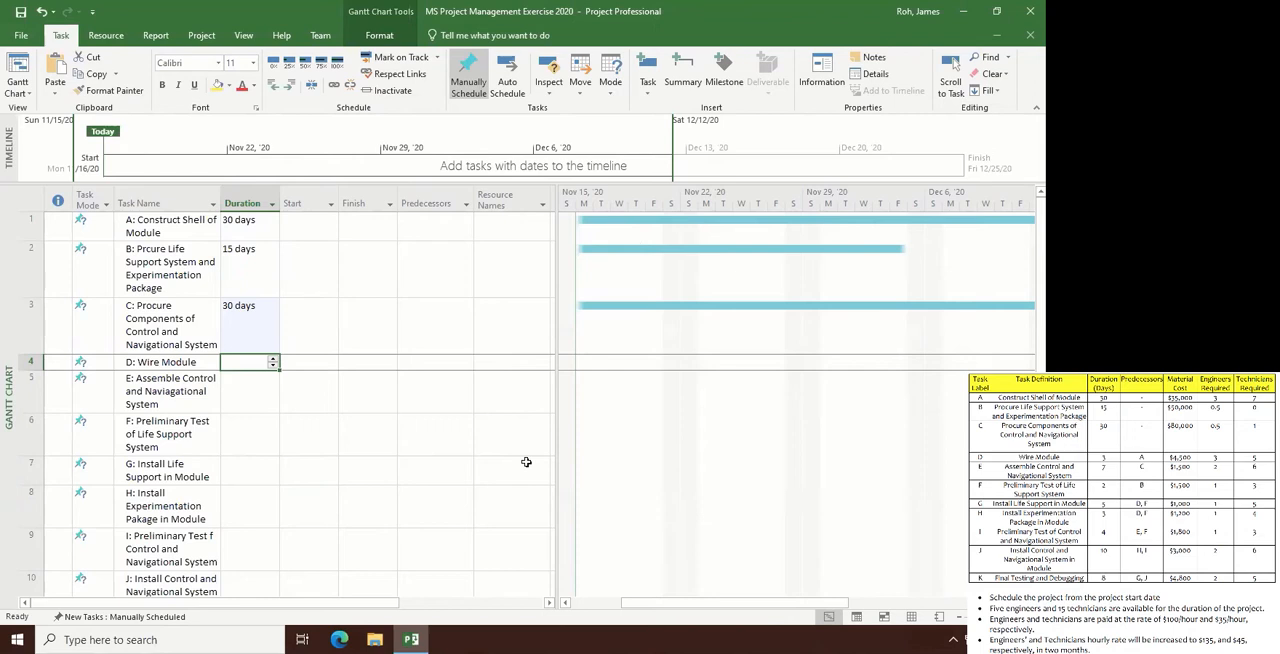
{"action": "type", "text": "3"}
{"action": "key", "text": "Return"}
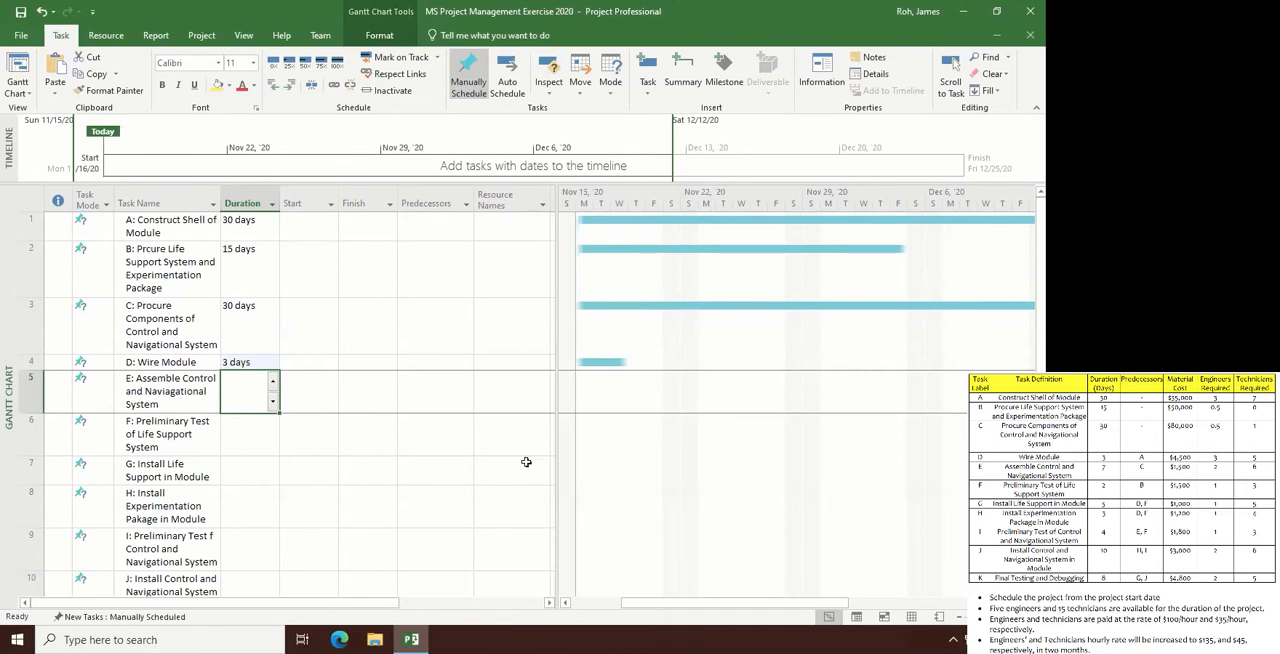
- Set the durations of tasks E, F and G to 7, 2 and 5 days respectively
{"action": "type", "text": "7"}
{"action": "key", "text": "Return"}
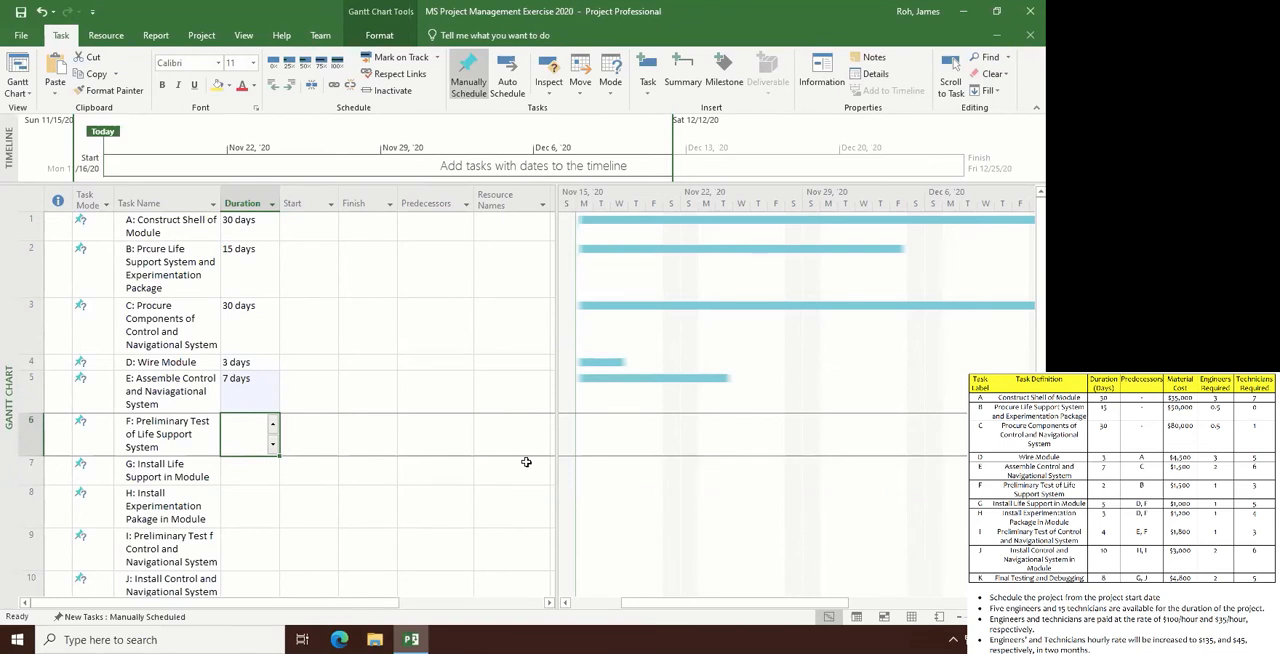
{"action": "type", "text": "2"}
{"action": "key", "text": "Return"}
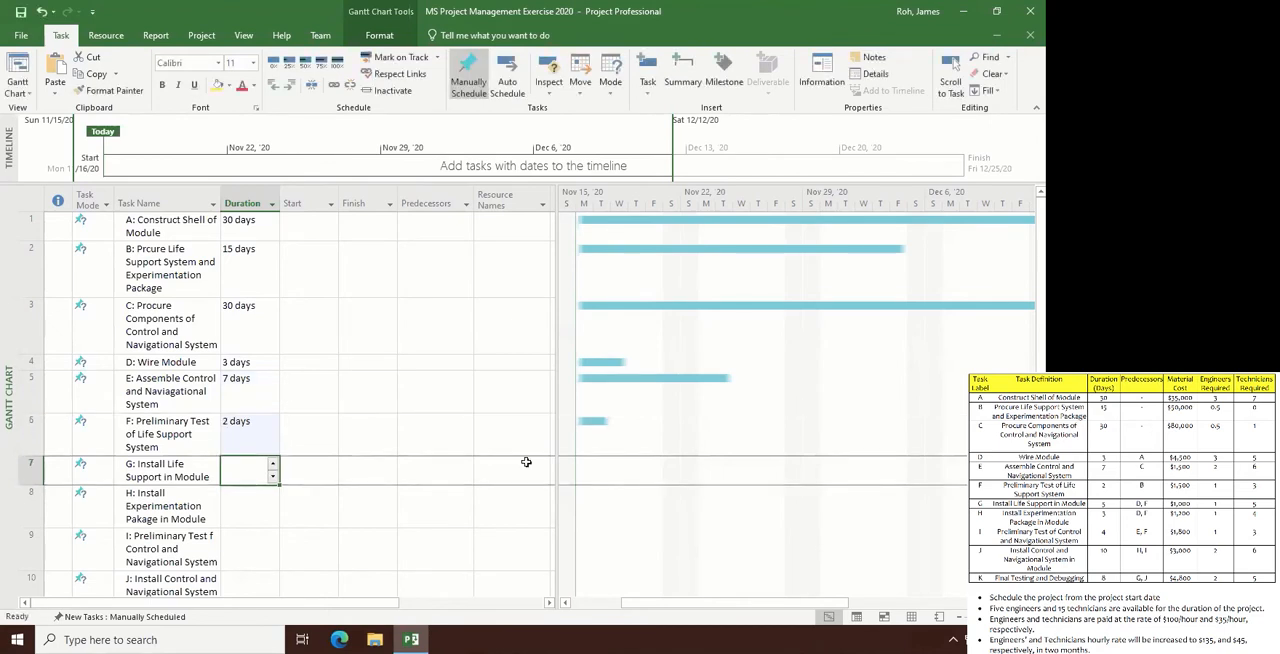
{"action": "type", "text": "5"}
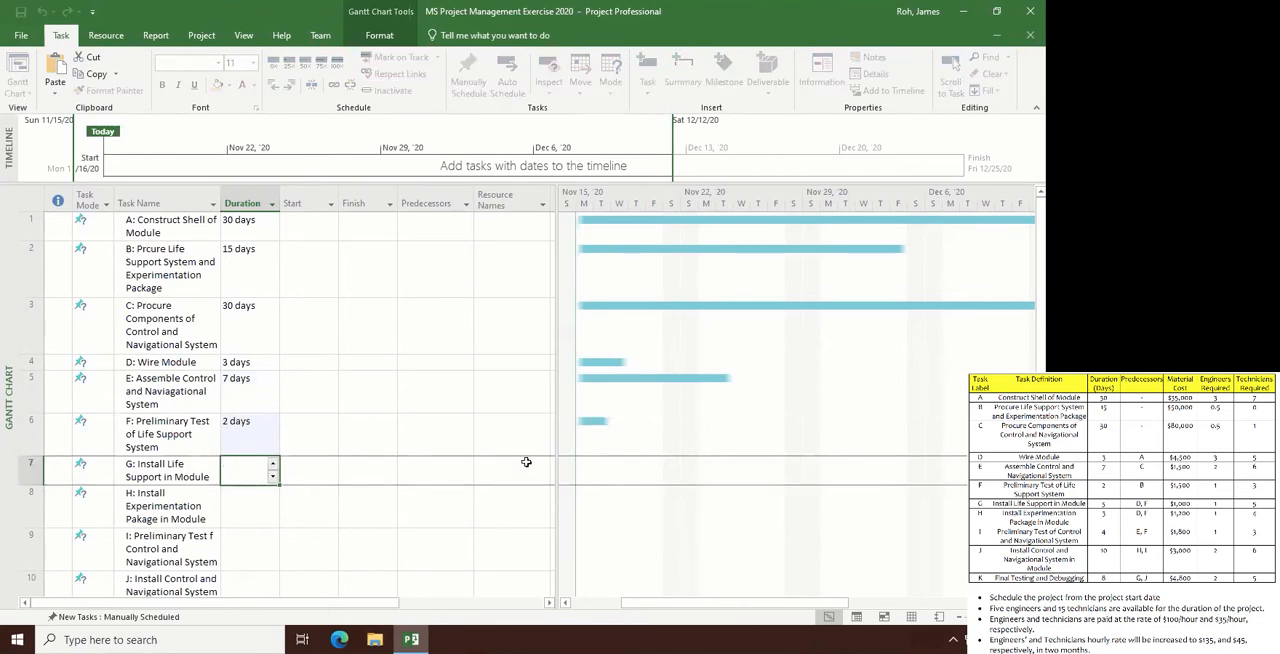
{"action": "key", "text": "Return"}
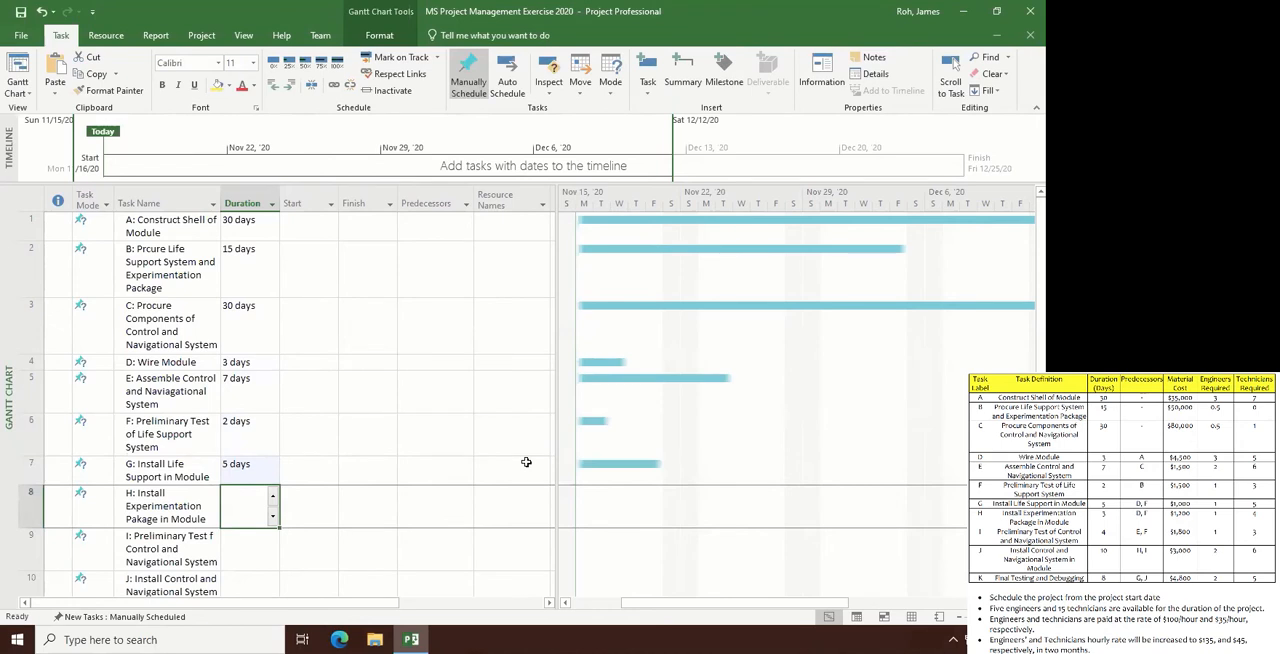
- Set the durations of tasks H and I to 3 and 4 days respectively
{"action": "type", "text": "3"}
{"action": "key", "text": "Return"}
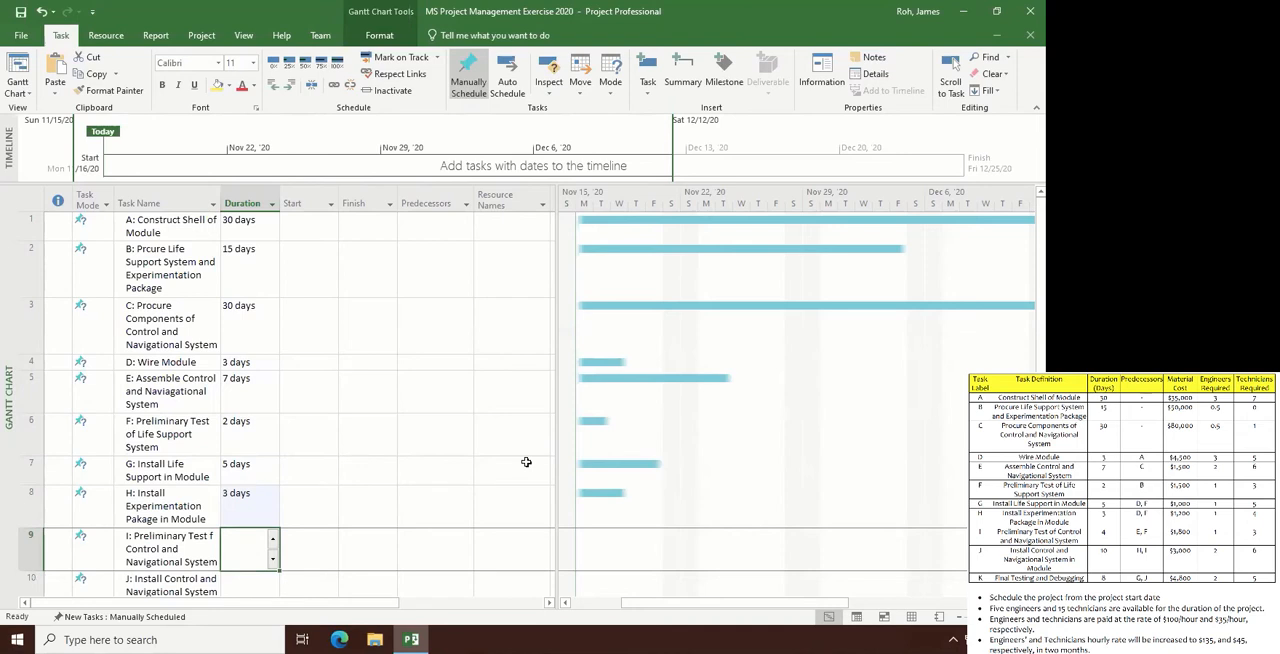
{"action": "type", "text": "4"}
{"action": "key", "text": "Return"}
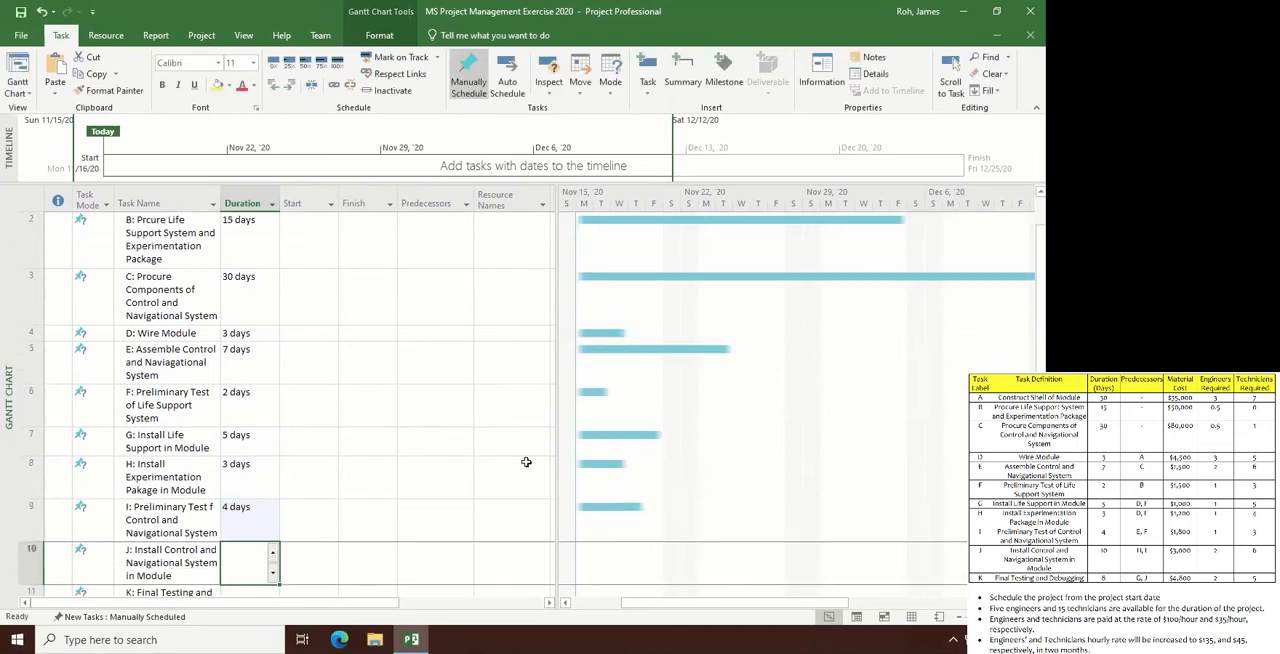
- Set the duration of task J to 10 days and of task K: Final Testing and Debugging to 8 days
{"action": "type", "text": "10"}
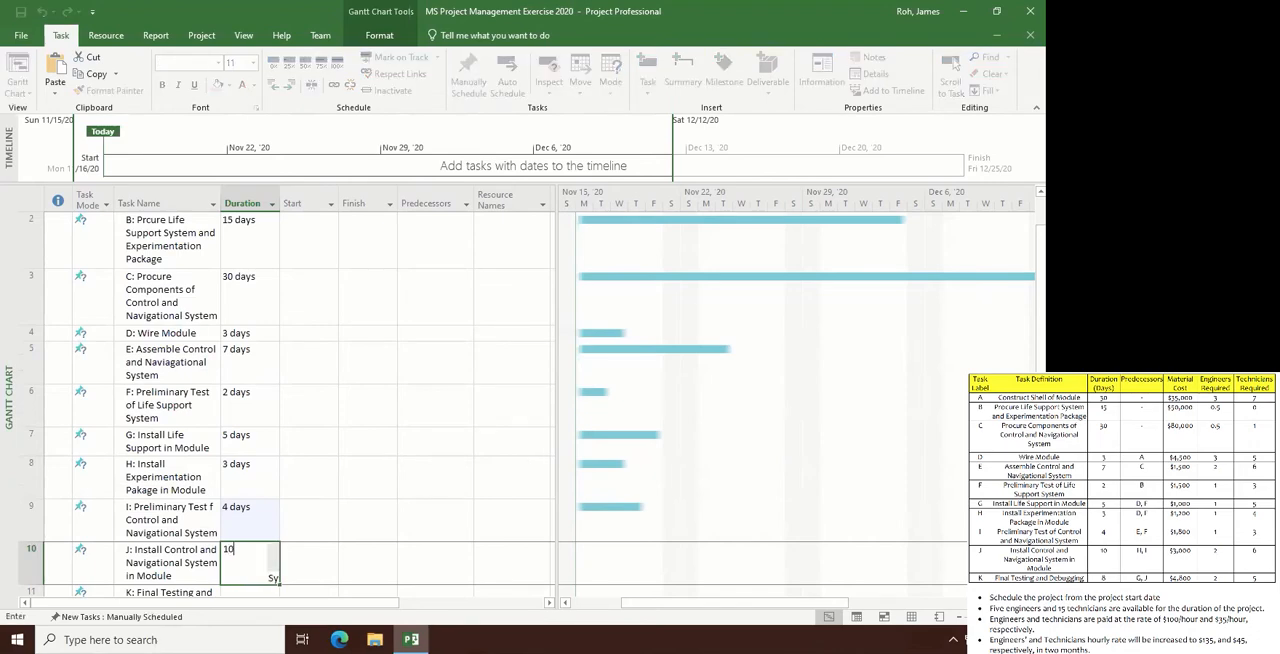
{"action": "key", "text": "Return"}
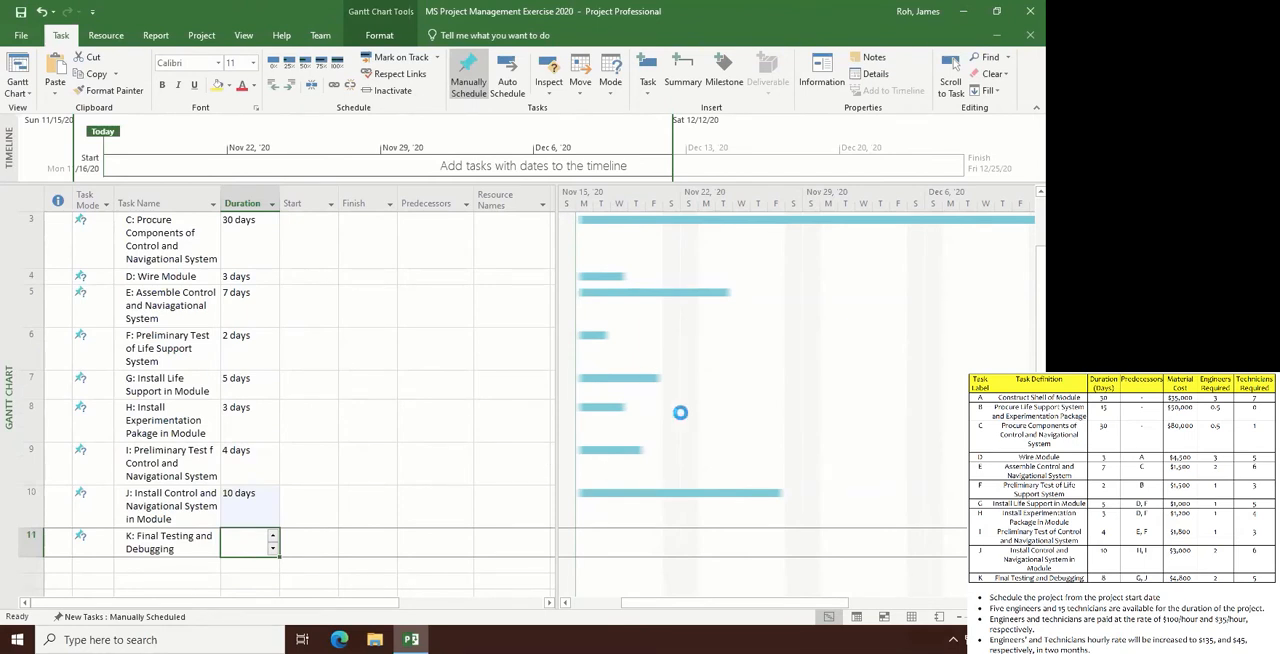
{"action": "type", "text": "8"}
{"action": "key", "text": "Return"}
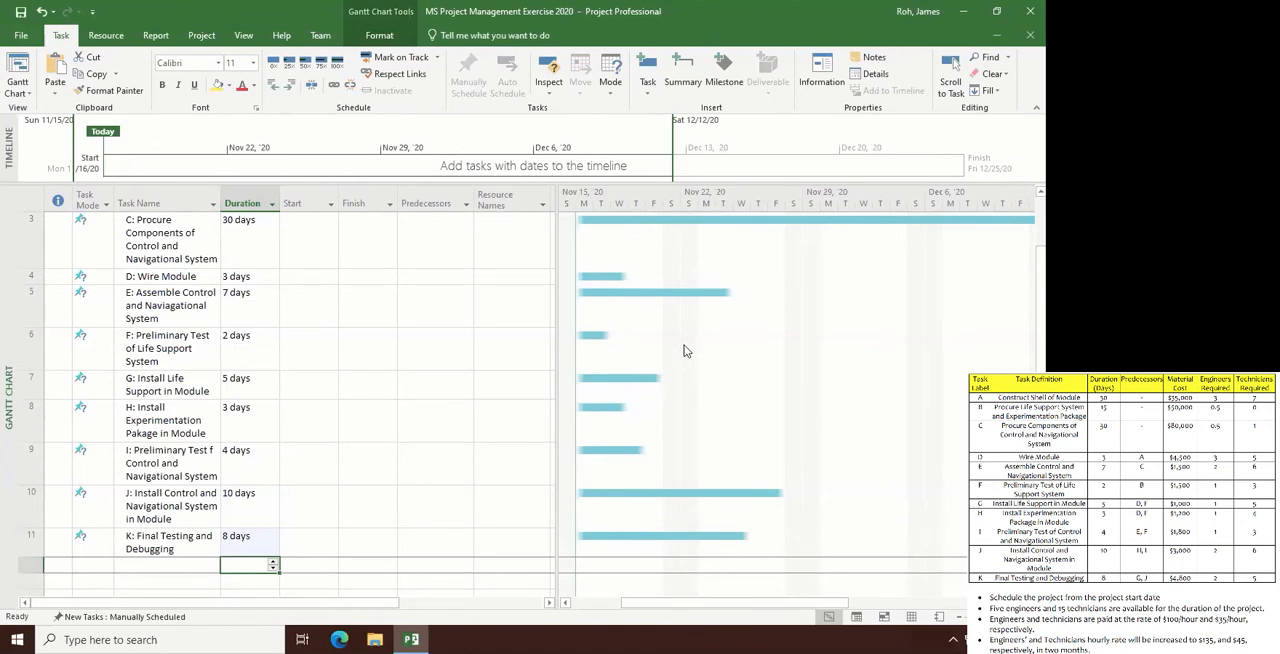
- Try to choose task A: Construct Shell of Module as the predecessor of task D: Wire Module
{"action": "scroll", "coordinate": [590, 290], "scroll_direction": "up", "scroll_amount": 1}
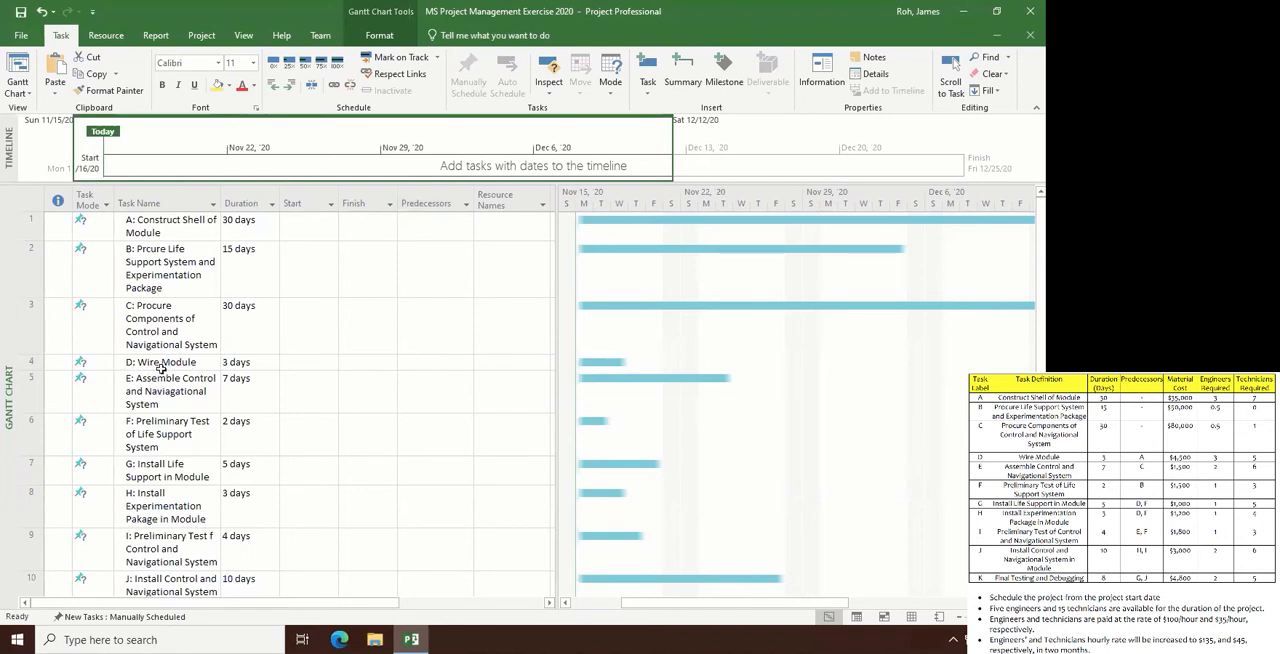
{"action": "left_click", "coordinate": [430, 362]}
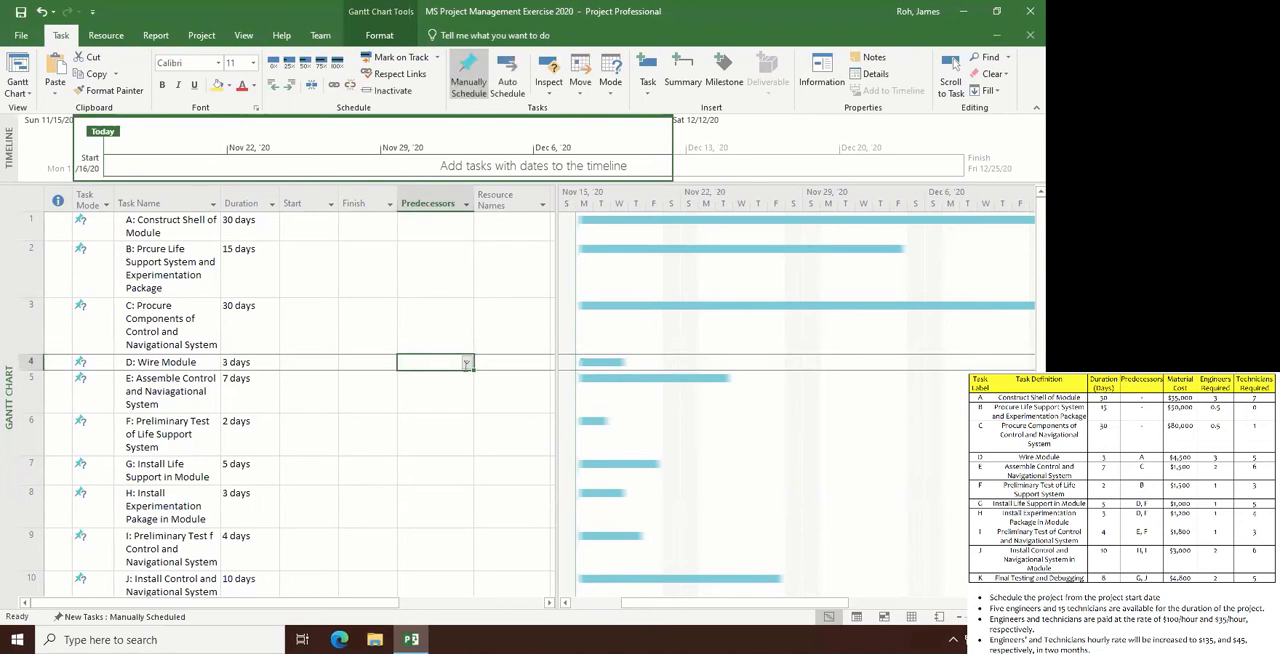
{"action": "left_click", "coordinate": [467, 364]}
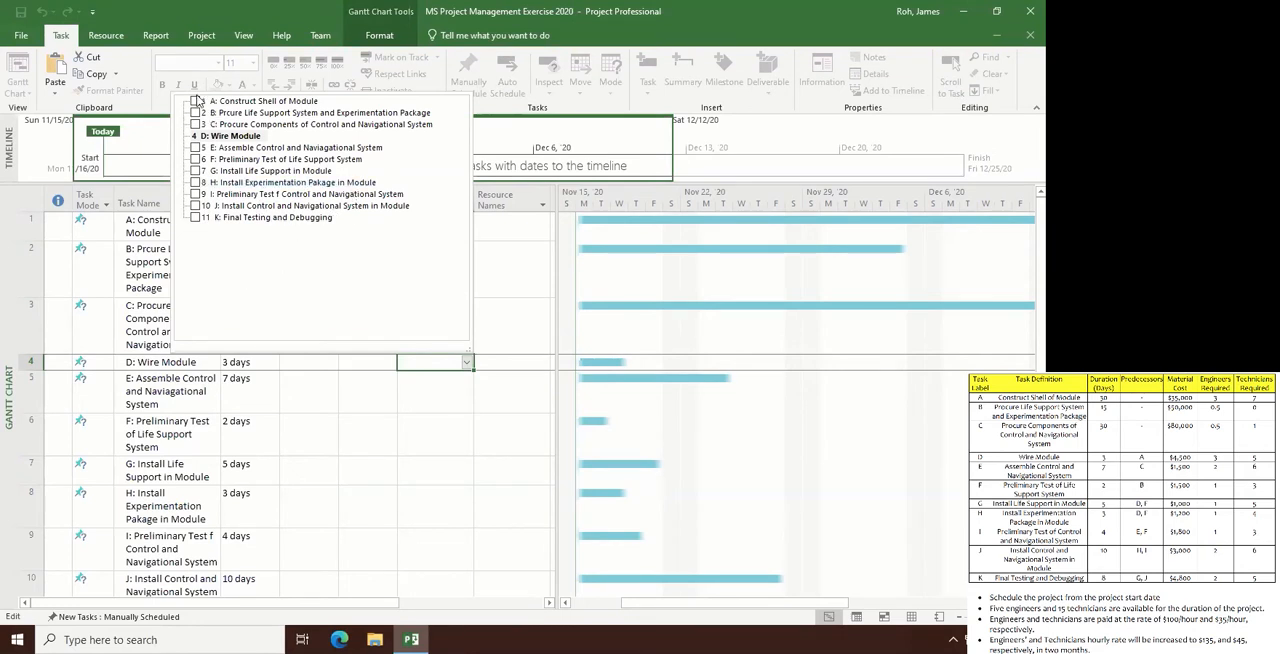
{"action": "left_click", "coordinate": [195, 102]}
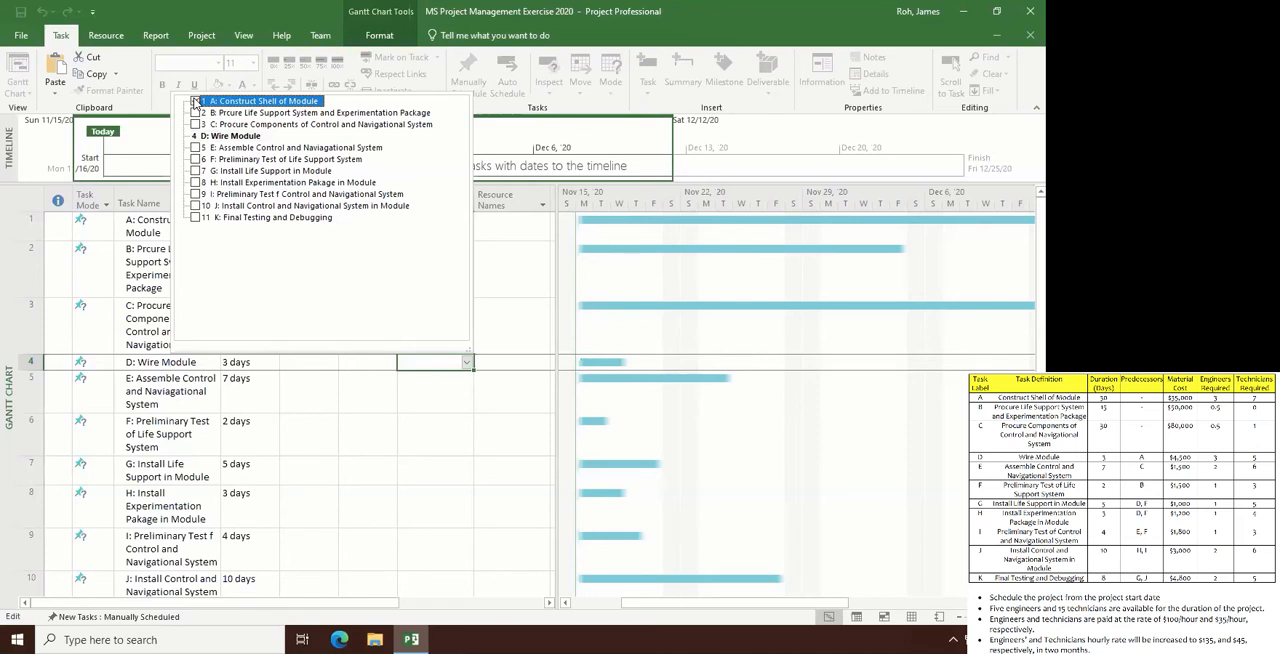
{"action": "left_click", "coordinate": [410, 359]}
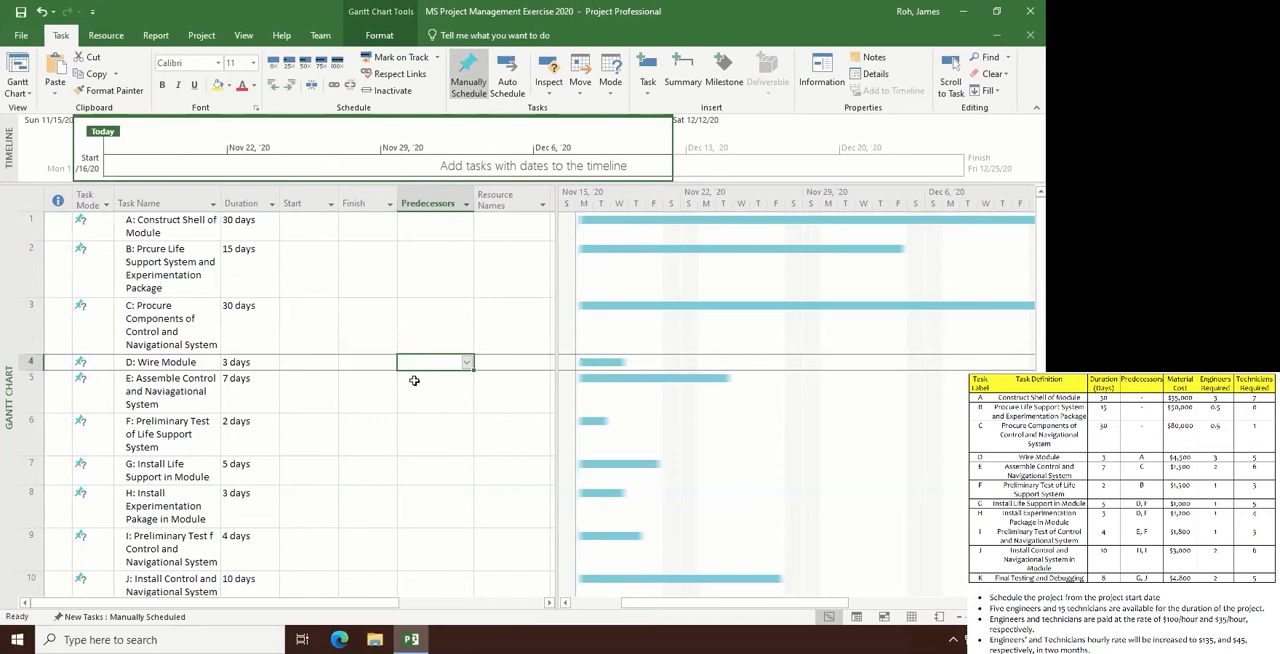
- Set the predecessor of task D: Wire Module to 1 and of task E: Assemble Control and Naviagational System to 3
{"action": "type", "text": "1"}
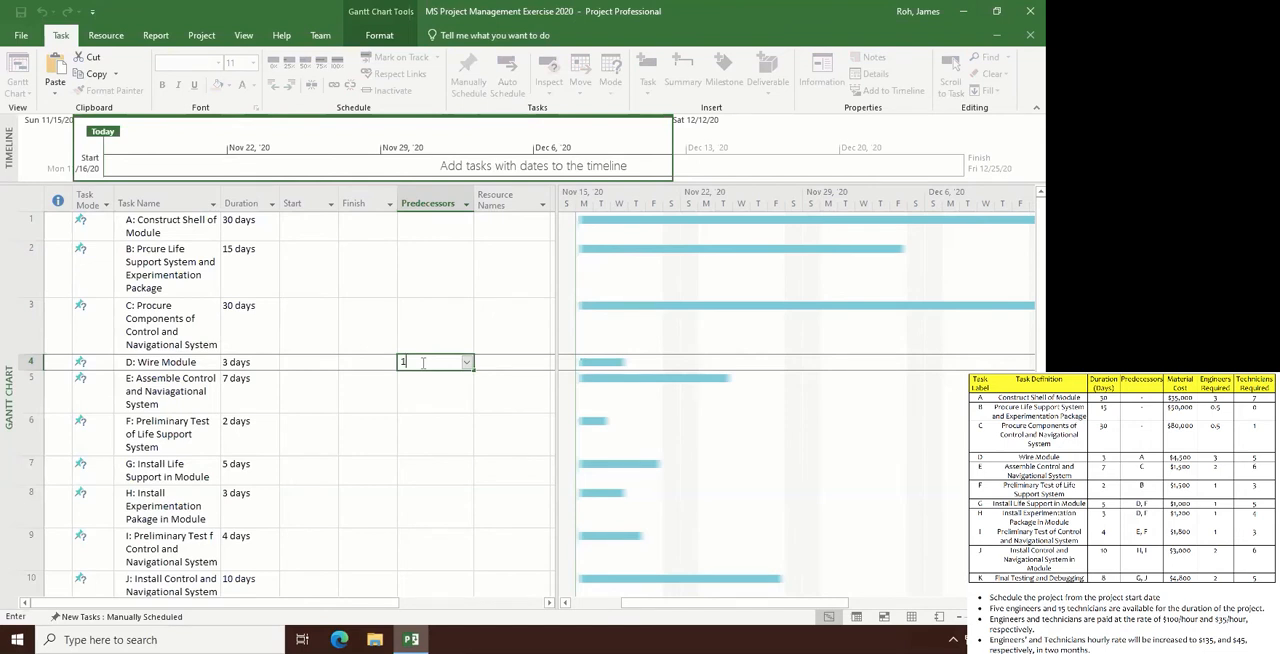
{"action": "key", "text": "Return"}
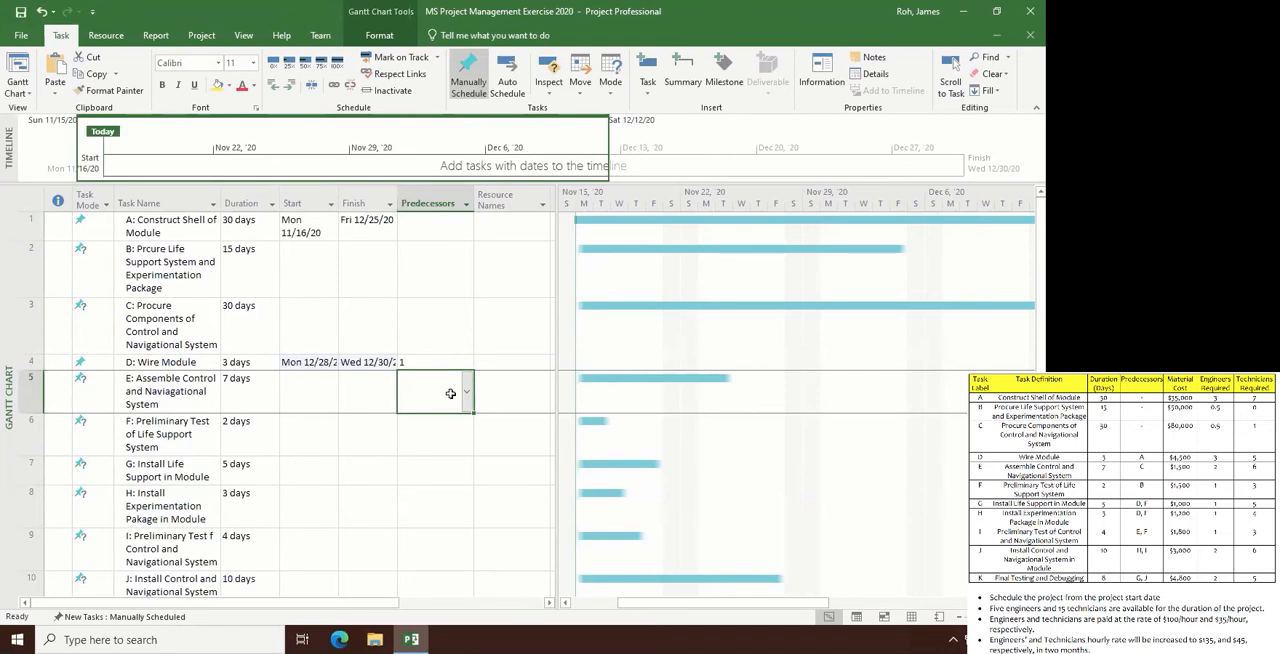
{"action": "left_click_drag", "start_coordinate": [739, 612], "coordinate": [900, 612]}
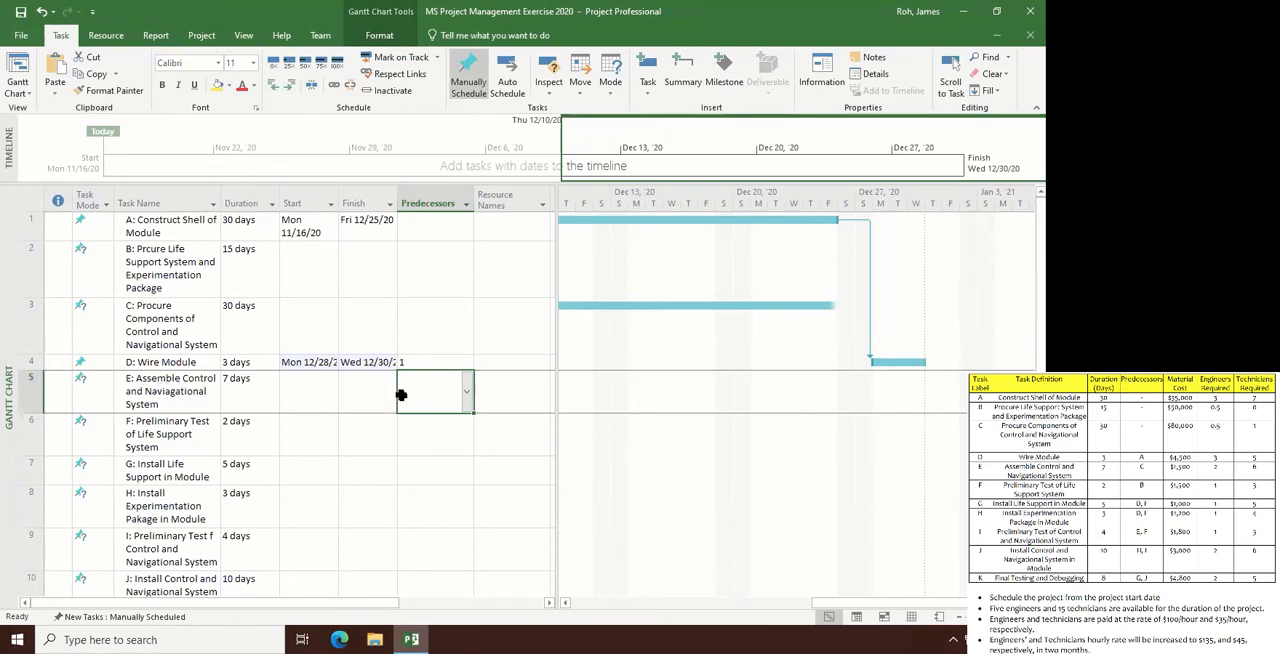
{"action": "left_click", "coordinate": [446, 392]}
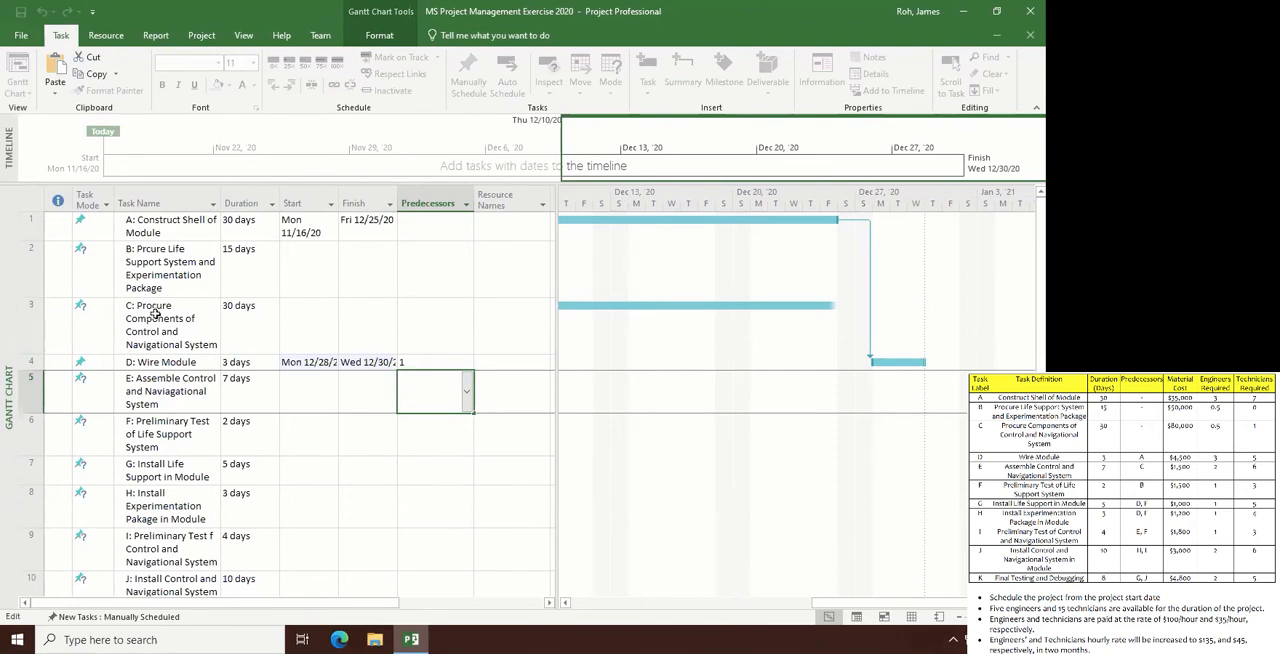
{"action": "type", "text": "3"}
{"action": "key", "text": "Return"}
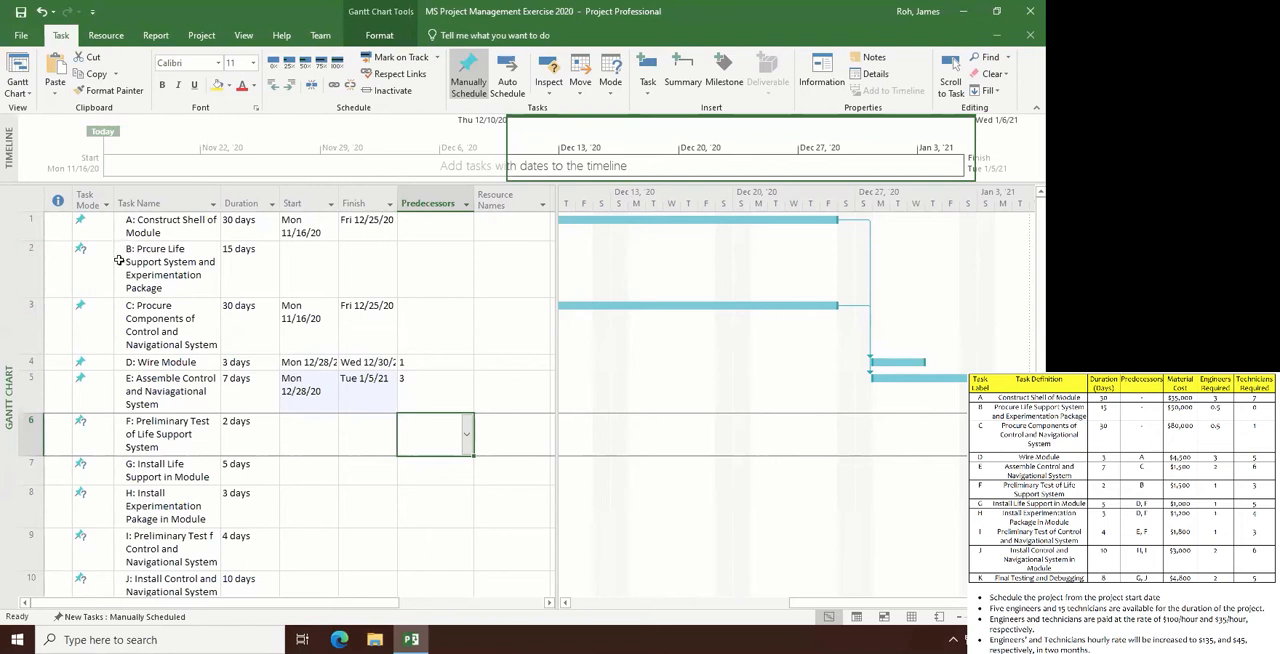
- Choose task B as the predecessor of task F and set the predecessors of task G to 4,6
{"action": "left_click", "coordinate": [468, 439]}
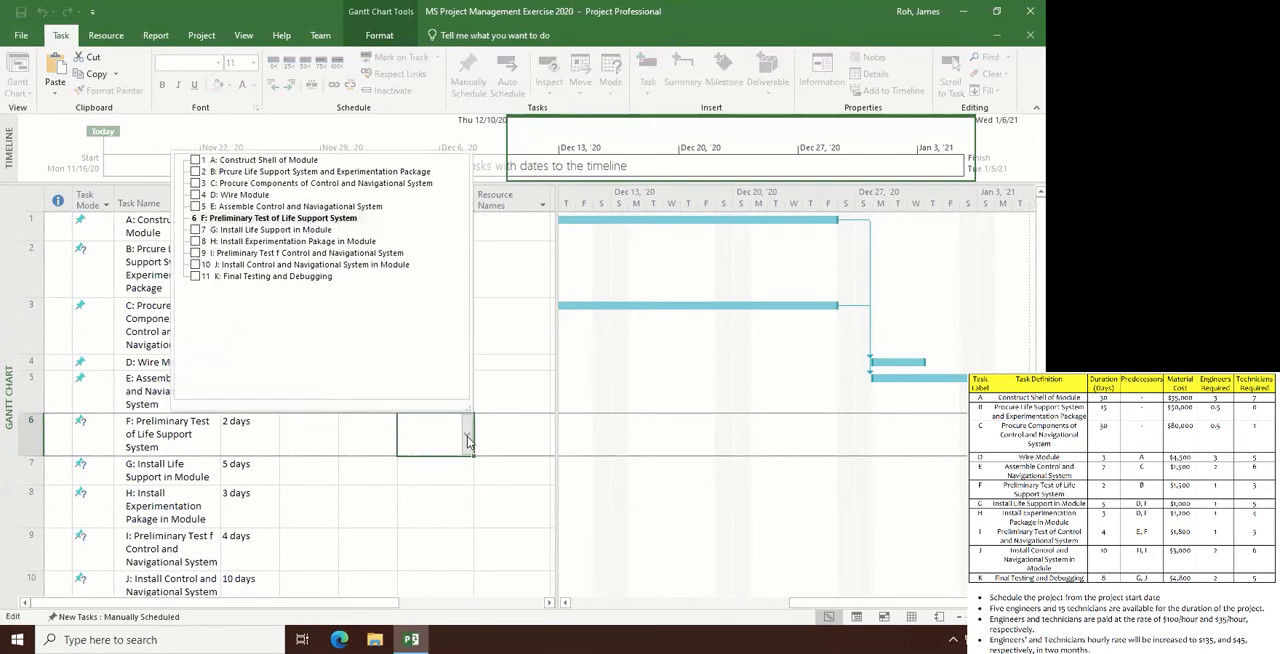
{"action": "left_click", "coordinate": [195, 172]}
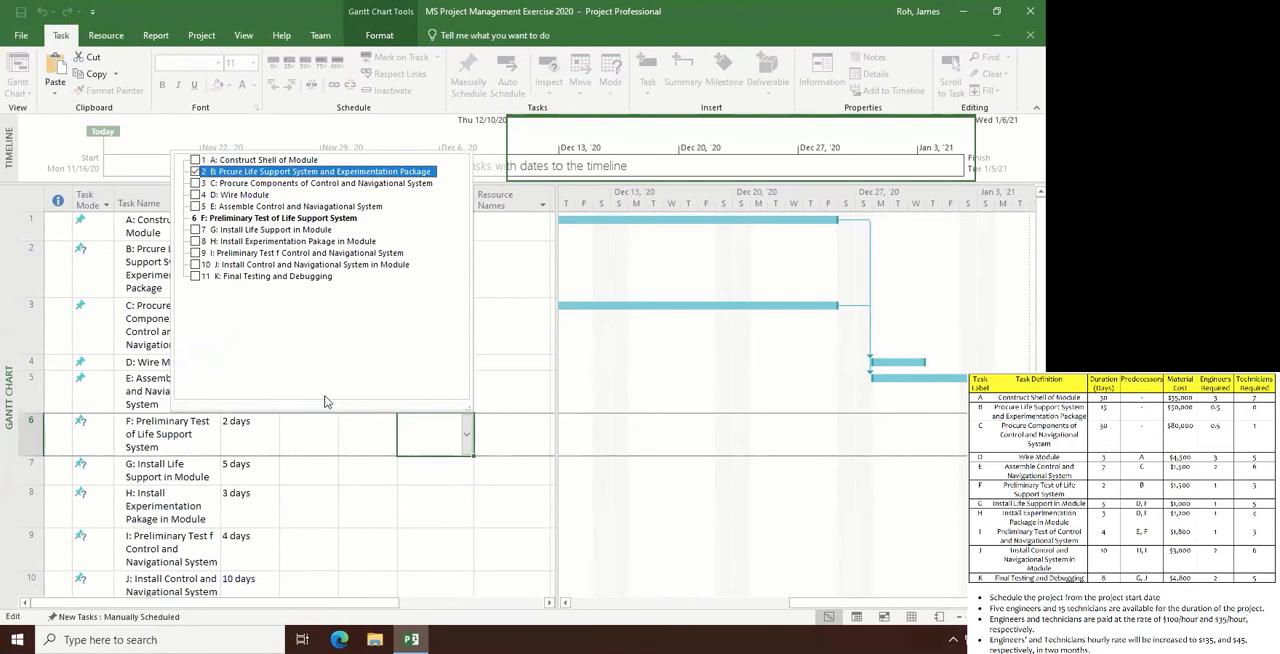
{"action": "left_click", "coordinate": [418, 440]}
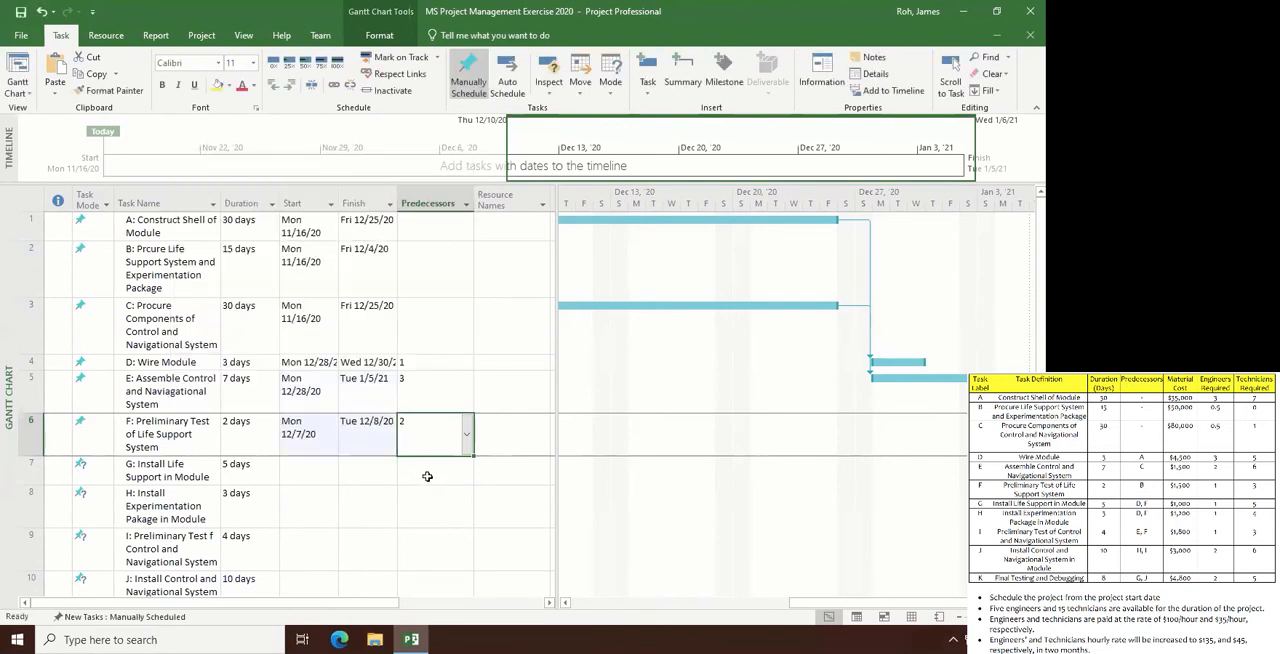
{"action": "left_click", "coordinate": [427, 476]}
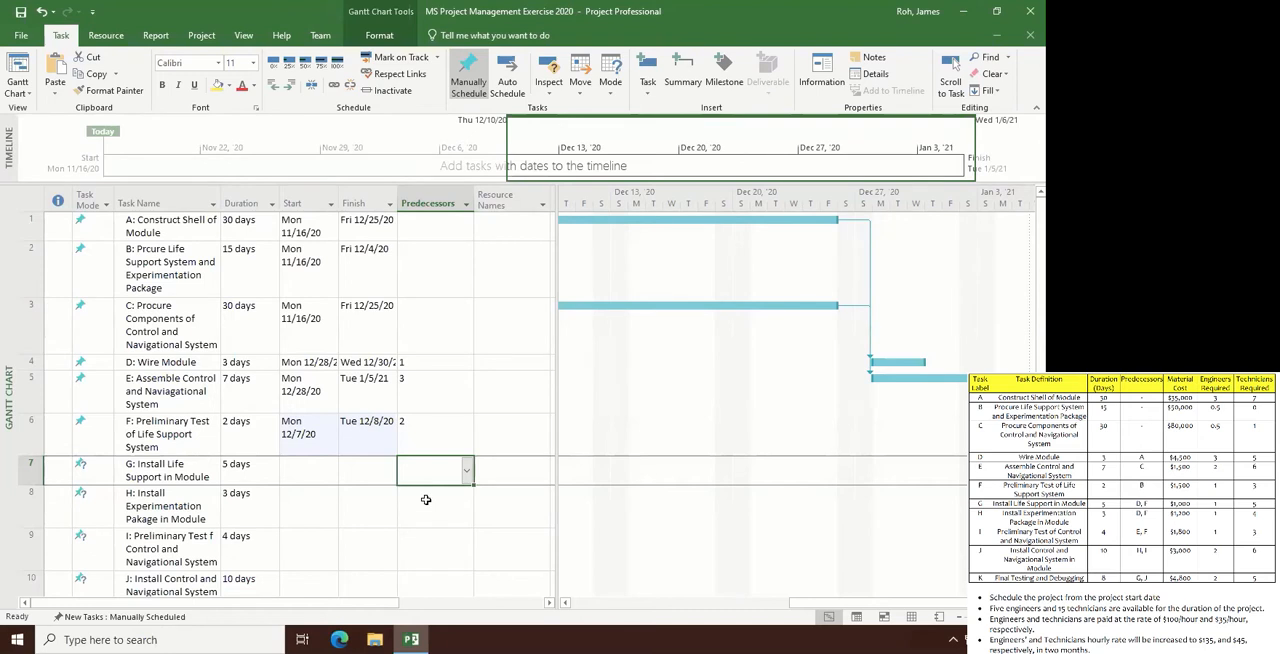
{"action": "type", "text": "4"}
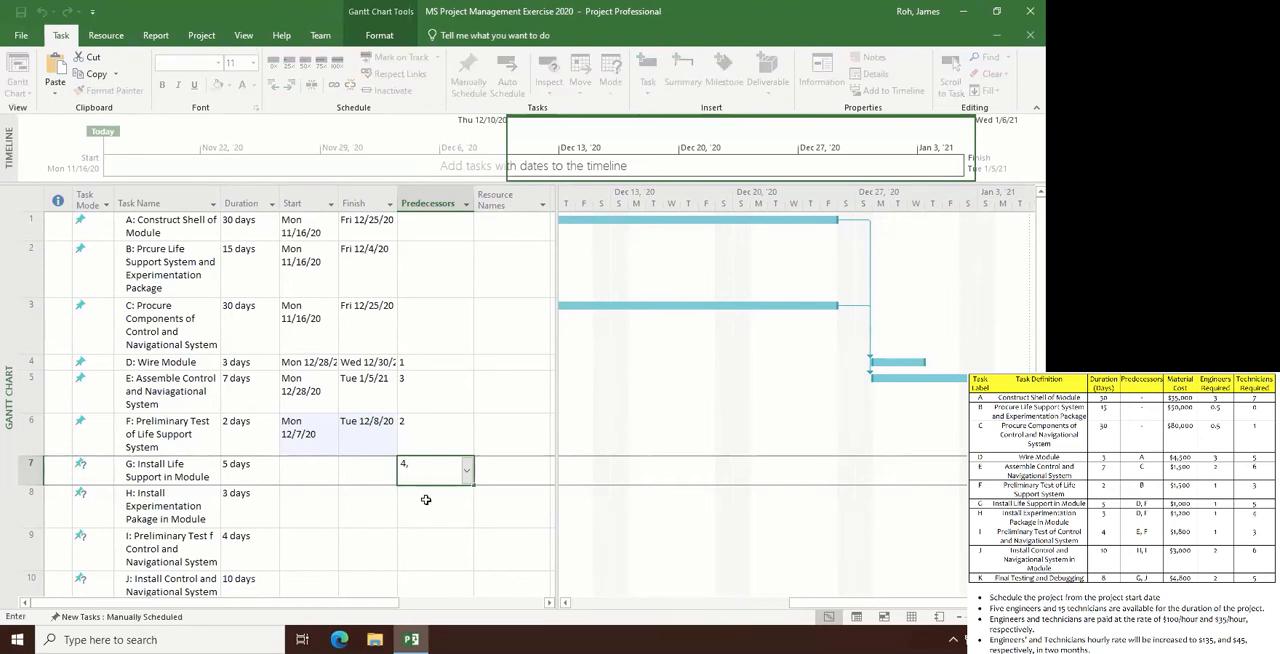
{"action": "type", "text": ",6"}
{"action": "key", "text": "Return"}
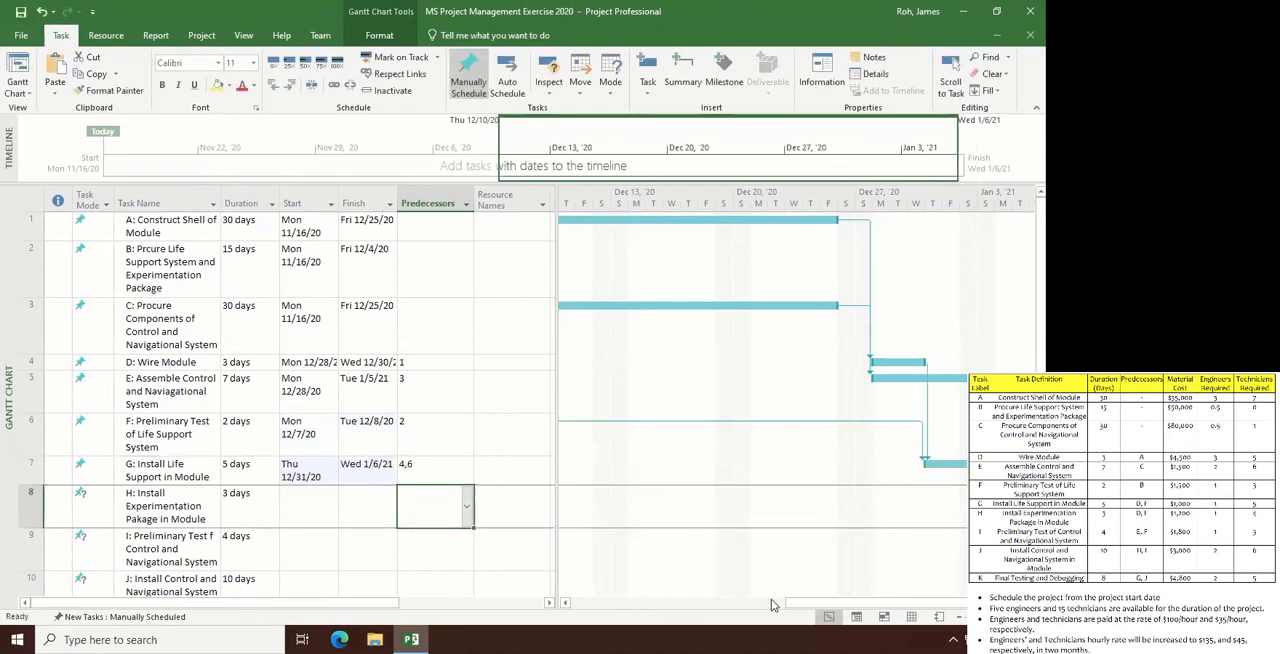
- Set the predecessors of task H to 4,6 and of task I to 5,6
{"action": "left_click_drag", "start_coordinate": [791, 604], "coordinate": [843, 606]}
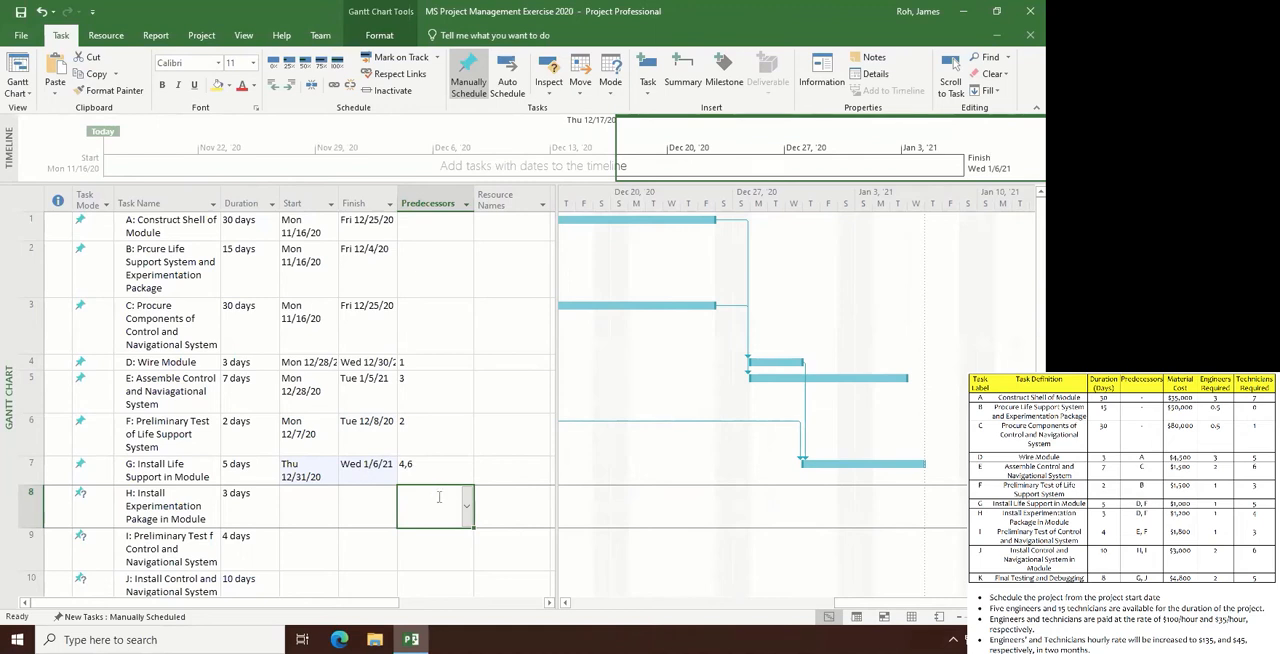
{"action": "type", "text": "4,6"}
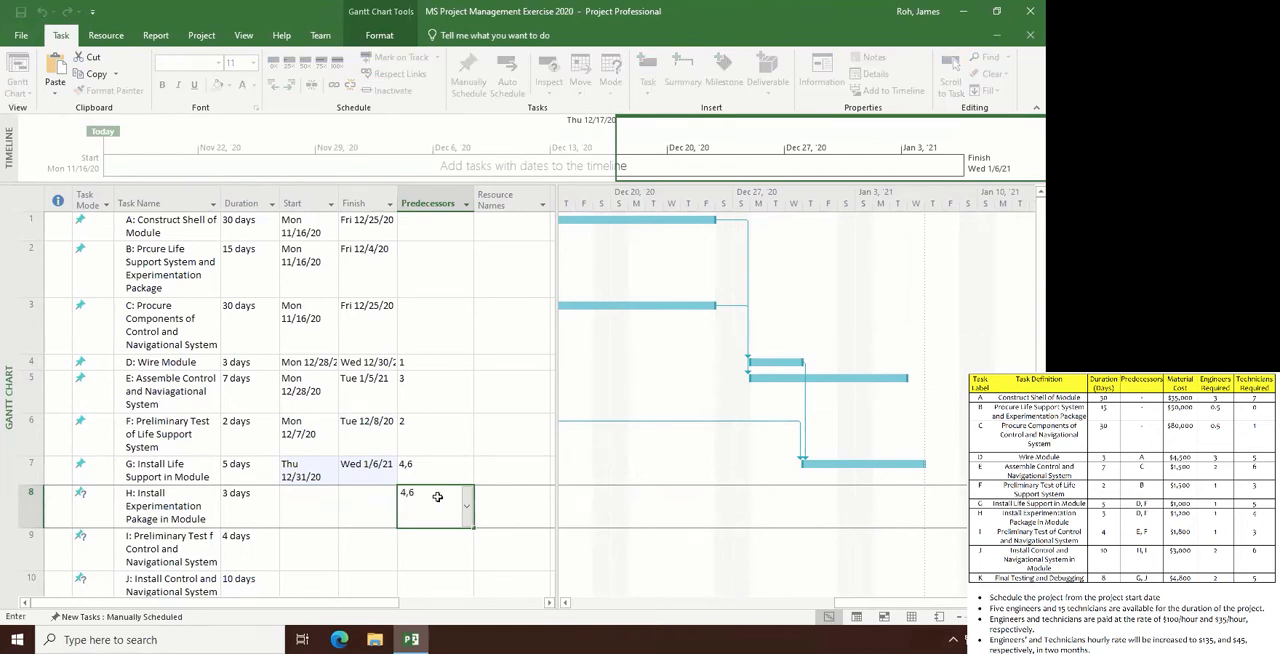
{"action": "key", "text": "Return"}
{"action": "scroll", "coordinate": [437, 492], "scroll_direction": "down", "scroll_amount": 2}
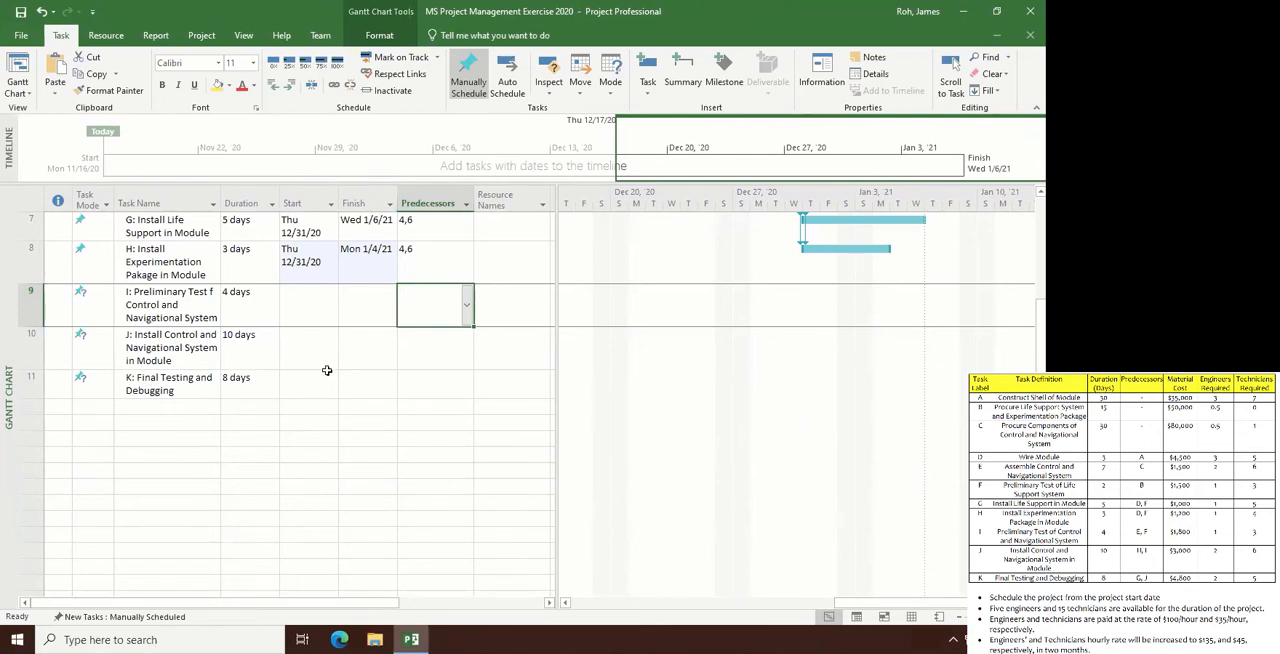
{"action": "scroll", "coordinate": [326, 370], "scroll_direction": "up", "scroll_amount": 2}
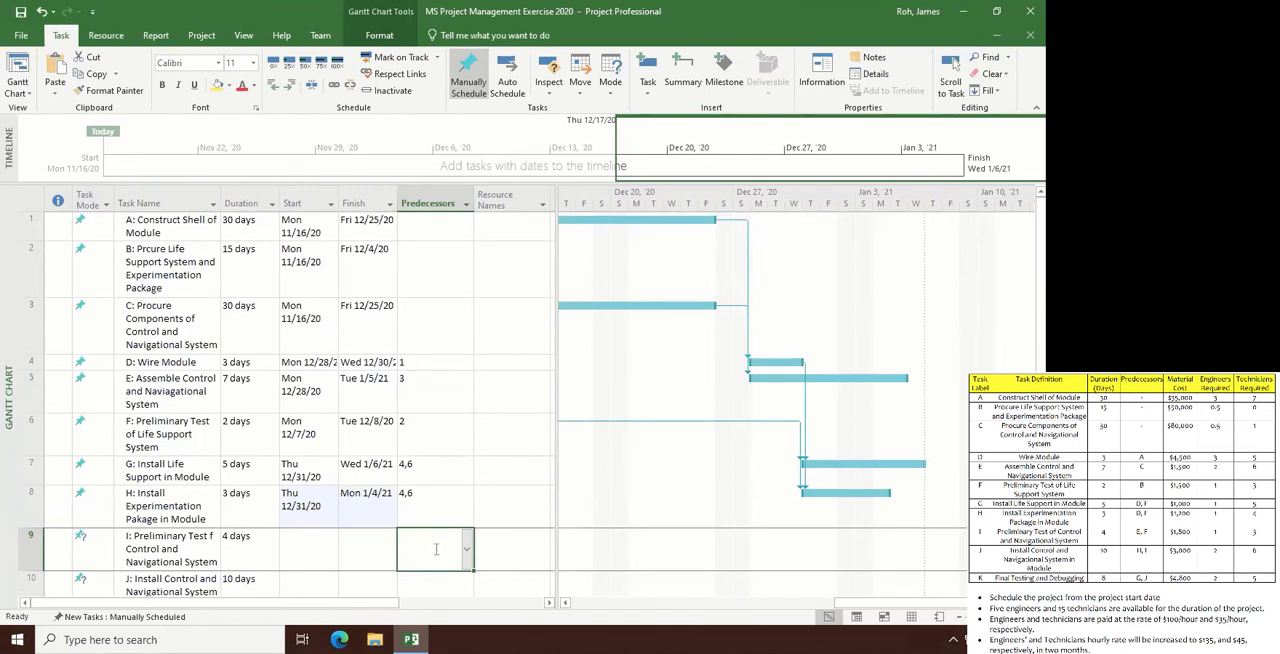
{"action": "left_click", "coordinate": [436, 549]}
{"action": "type", "text": "5,"}
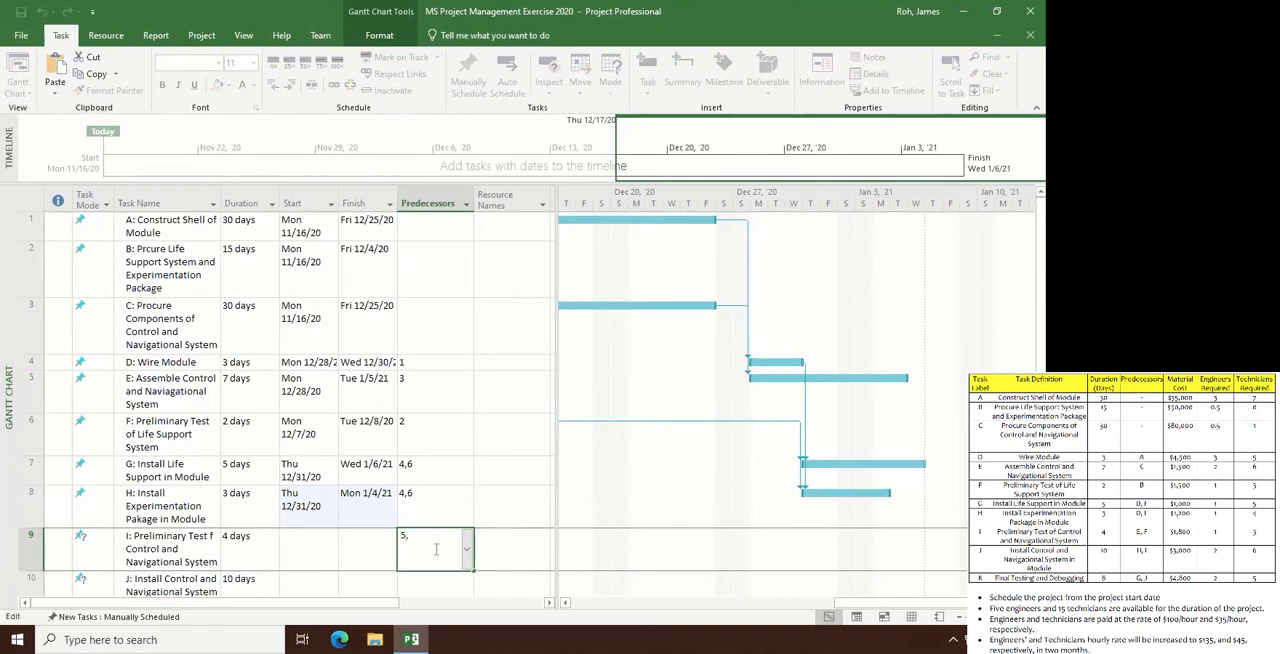
{"action": "type", "text": "6"}
{"action": "key", "text": "Return"}
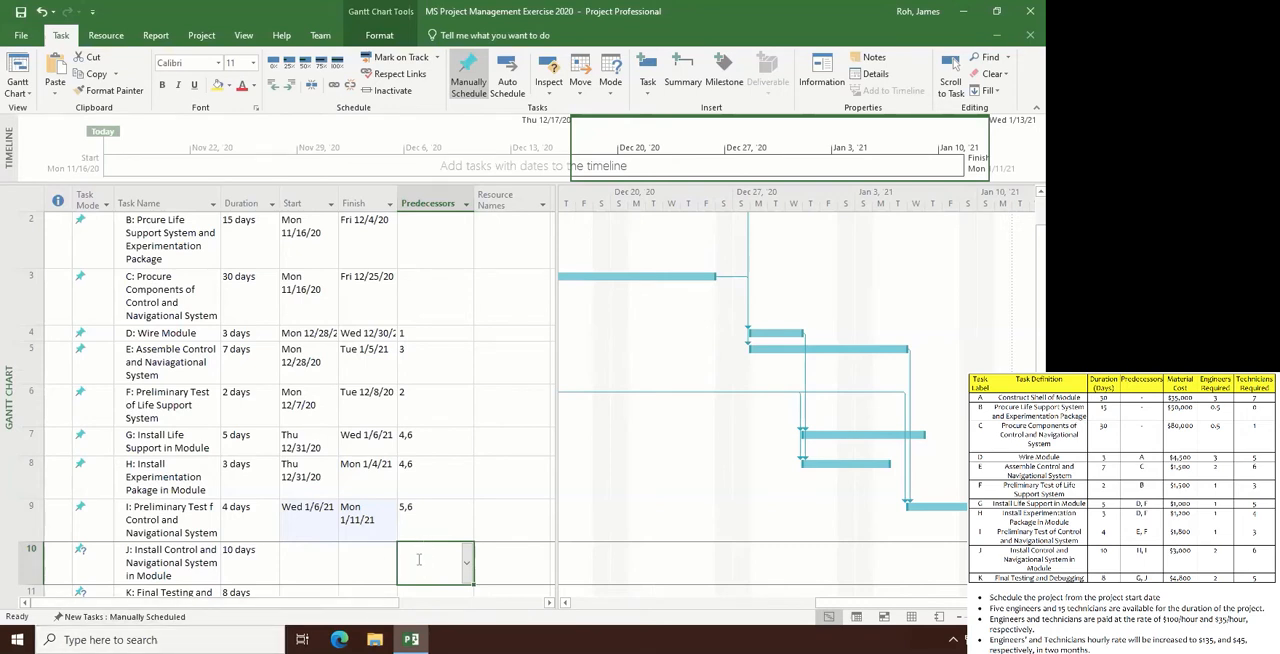
- Set the predecessors of task J to 8,9 and of task K: Final Testing and Debugging to 7,10
{"action": "type", "text": "8,9"}
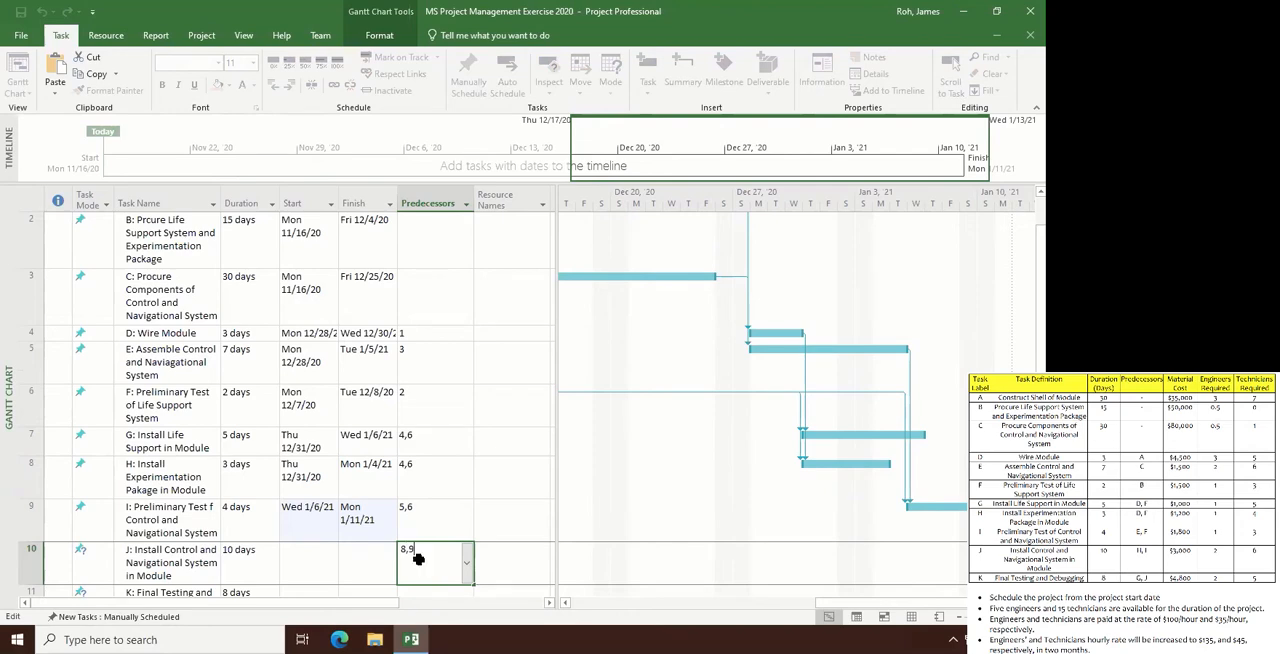
{"action": "key", "text": "Return"}
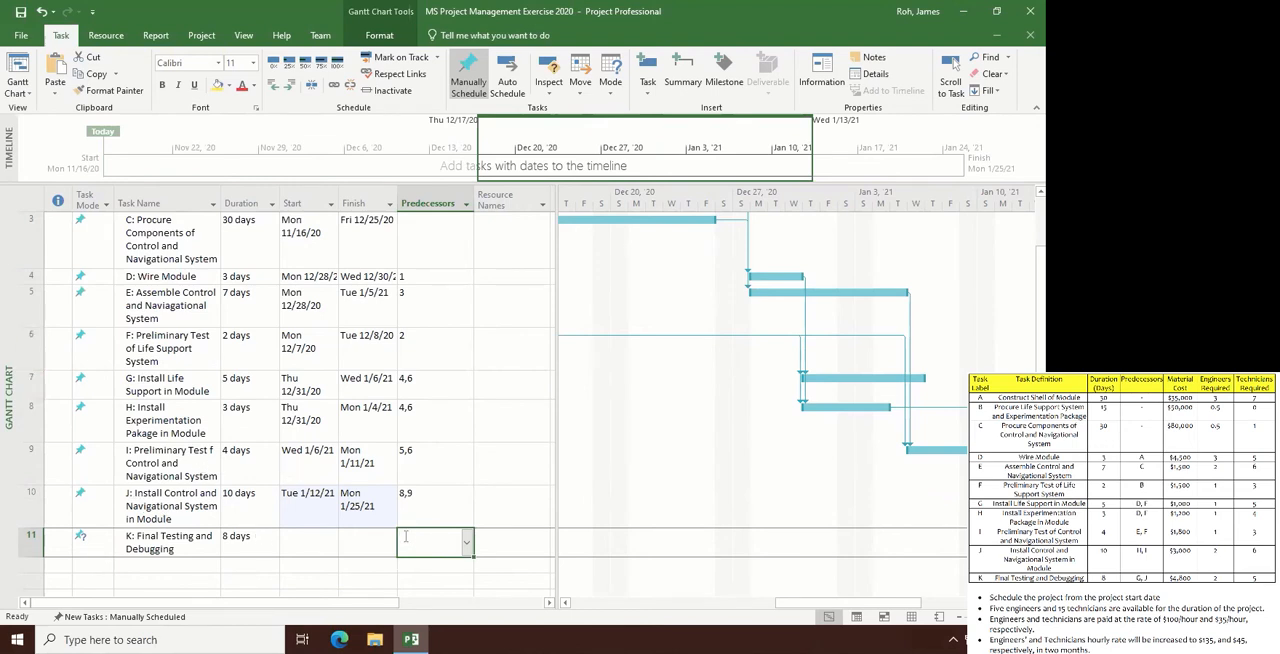
{"action": "type", "text": "10"}
{"action": "key", "text": "Return"}
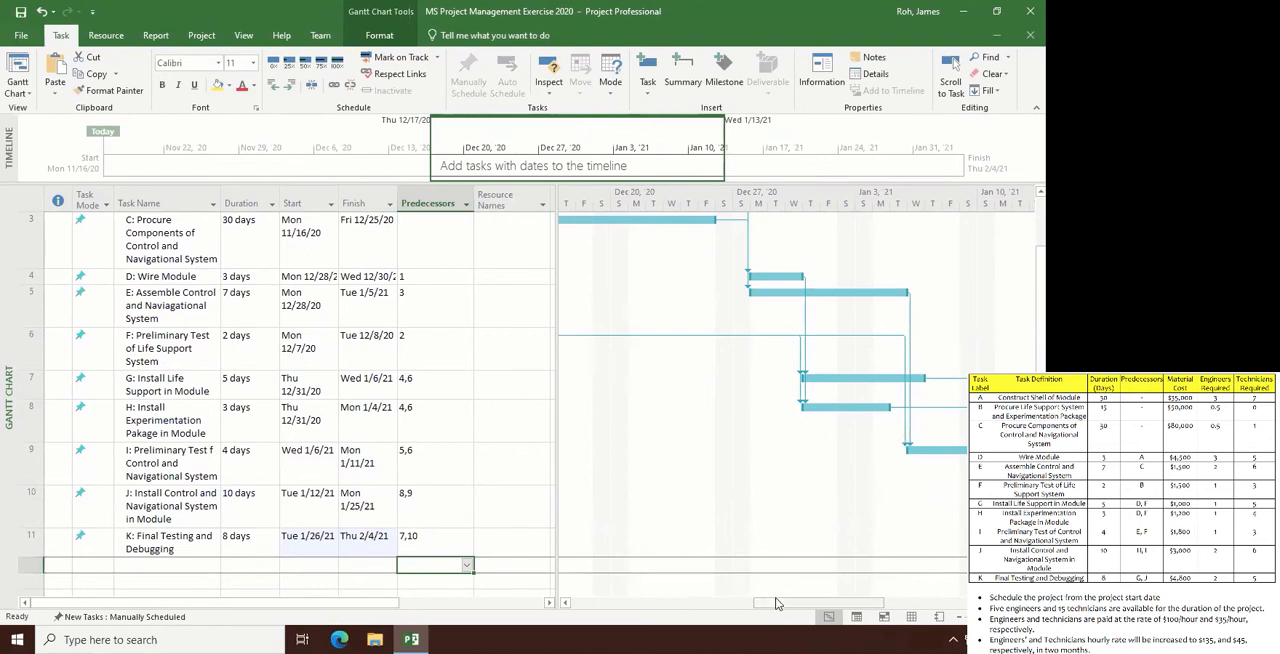
- Examine the task bars and their dependency links along the Gantt chart's timescale
{"action": "left_click_drag", "start_coordinate": [797, 606], "coordinate": [735, 628]}
{"action": "left_click", "coordinate": [954, 63]}
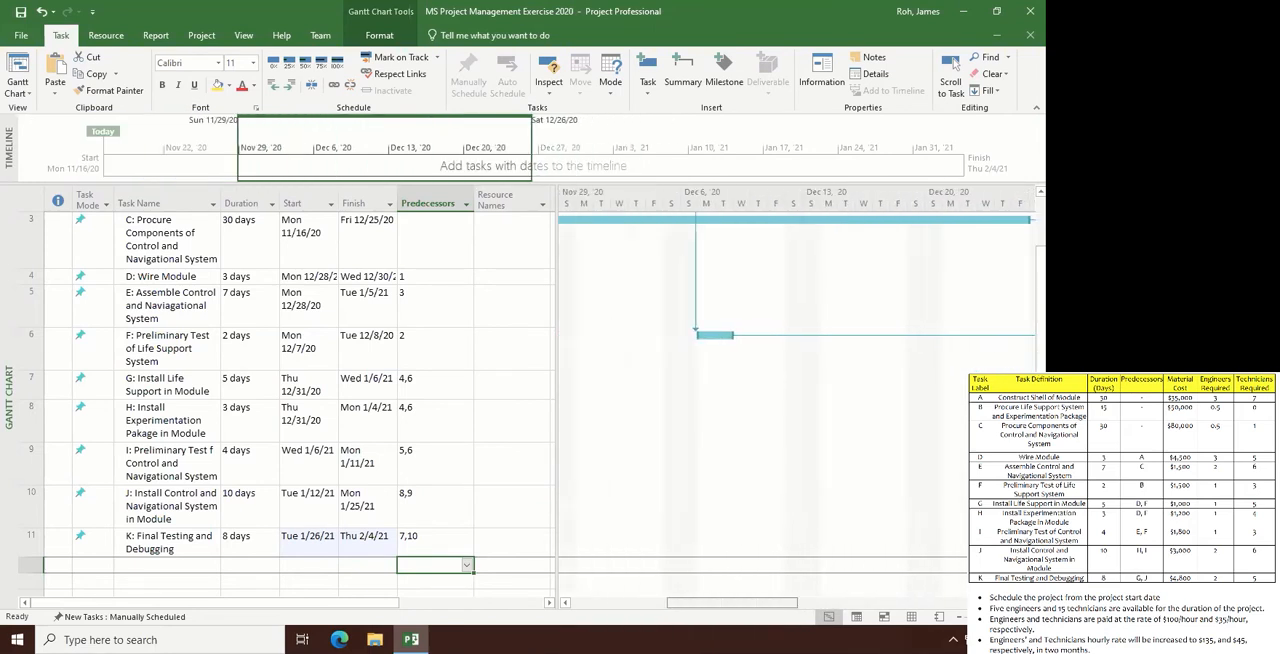
{"action": "left_click_drag", "start_coordinate": [572, 599], "coordinate": [789, 626]}
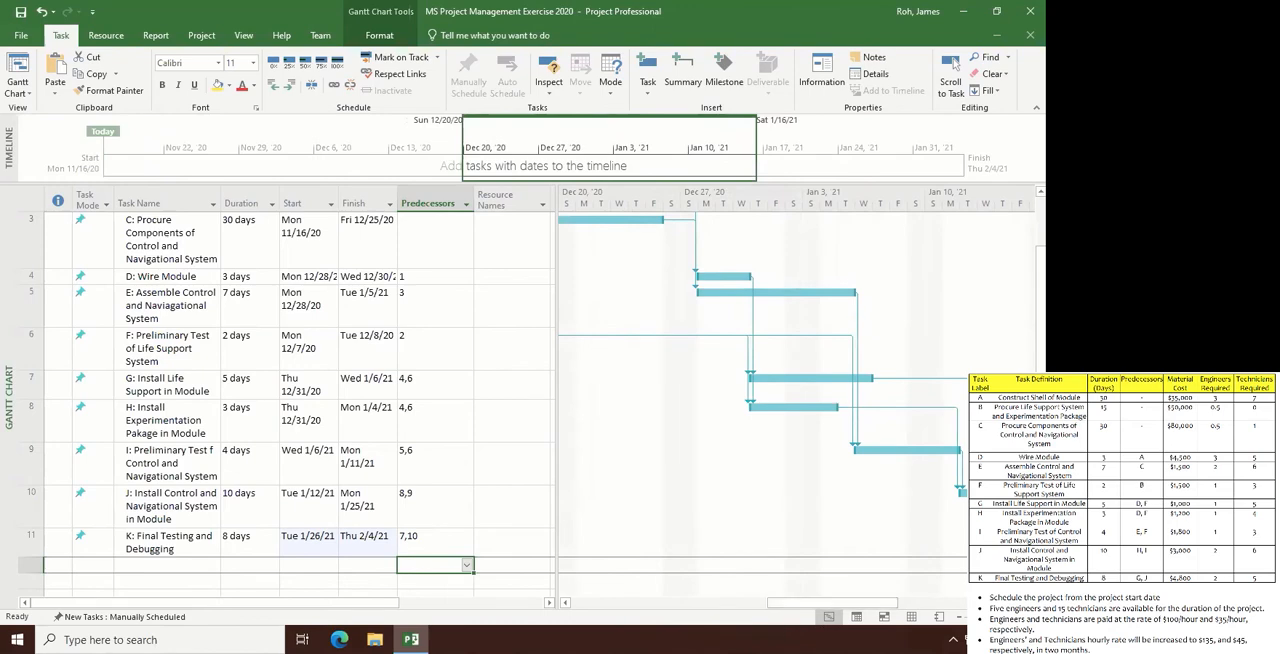
{"action": "scroll", "coordinate": [1030, 340], "scroll_direction": "up", "scroll_amount": 1}
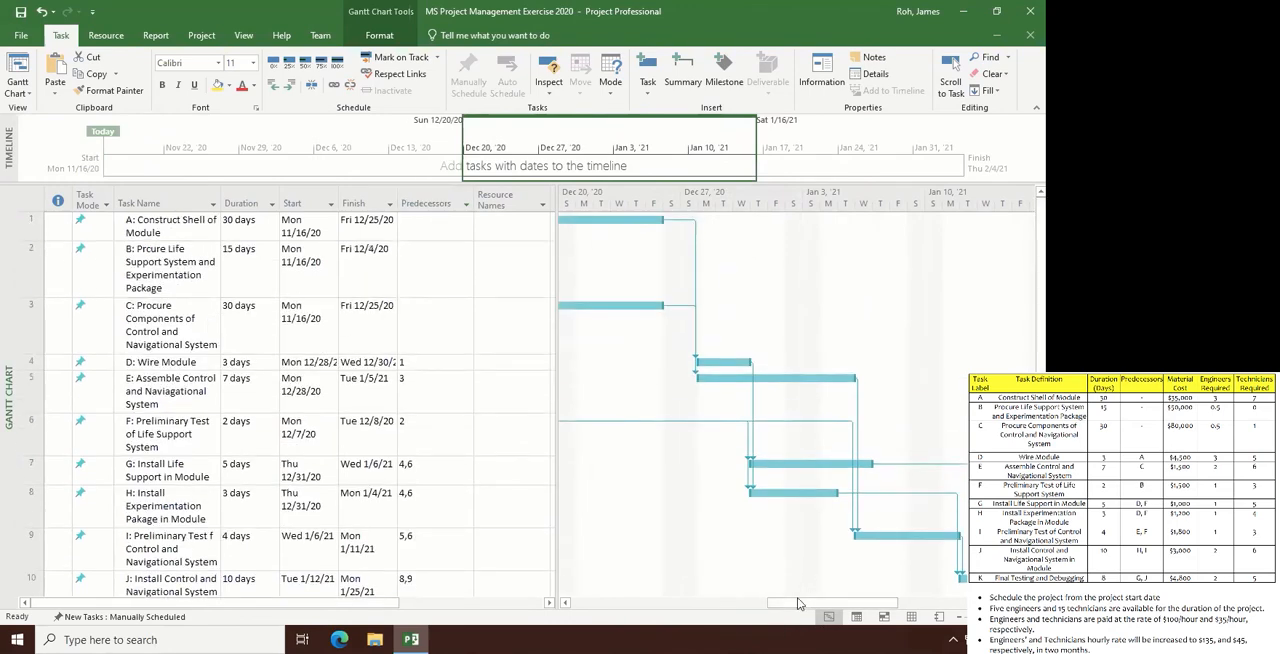
{"action": "left_click_drag", "start_coordinate": [799, 604], "coordinate": [717, 613]}
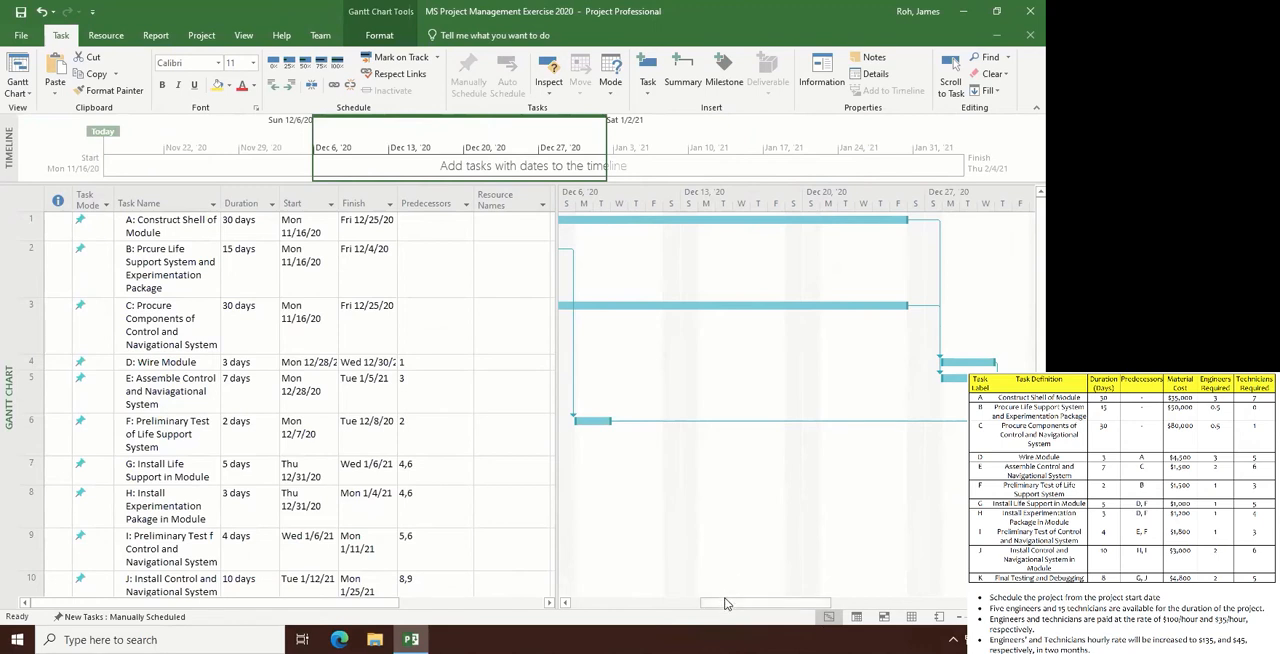
{"action": "left_click_drag", "start_coordinate": [726, 603], "coordinate": [736, 627]}
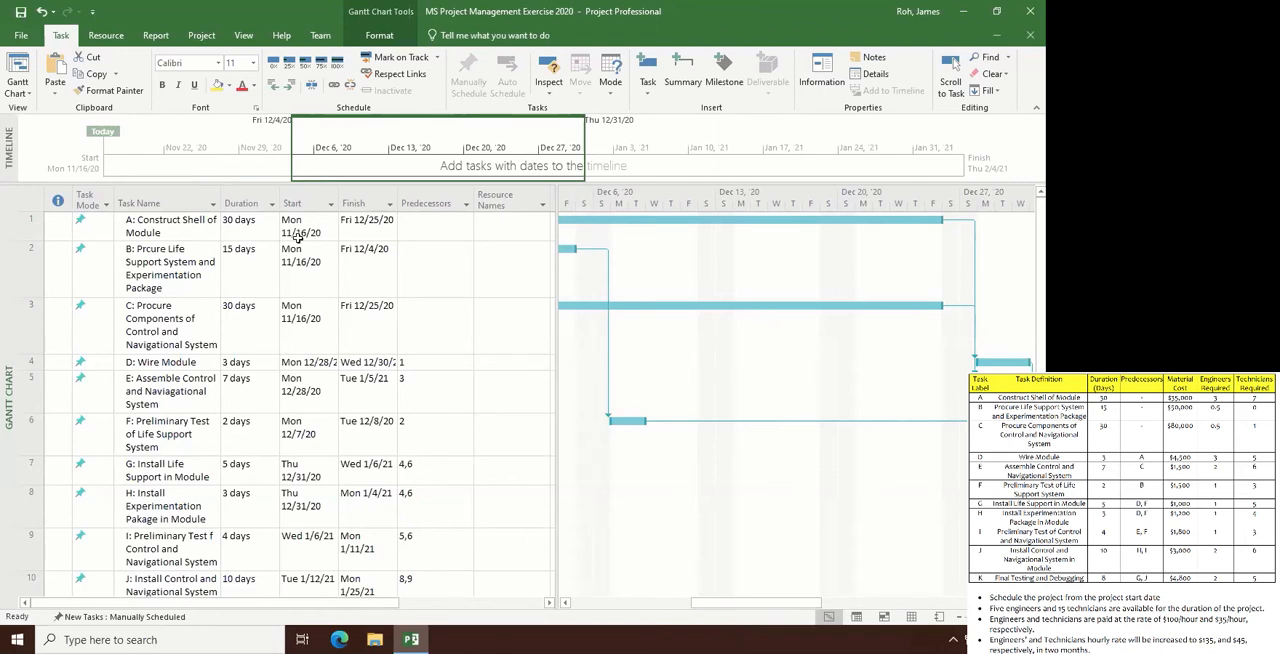
- Examine the task dependencies in the Network Diagram view, and return to the start of the Gantt Chart
{"action": "left_click", "coordinate": [31, 95]}
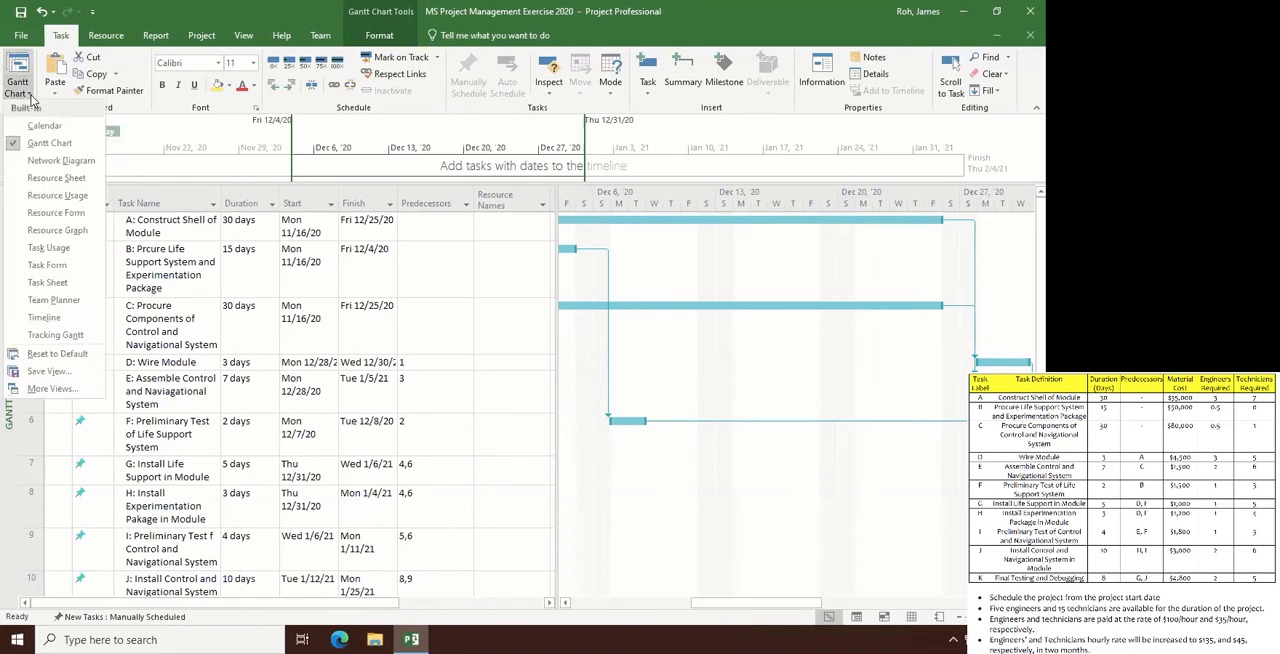
{"action": "left_click", "coordinate": [28, 162]}
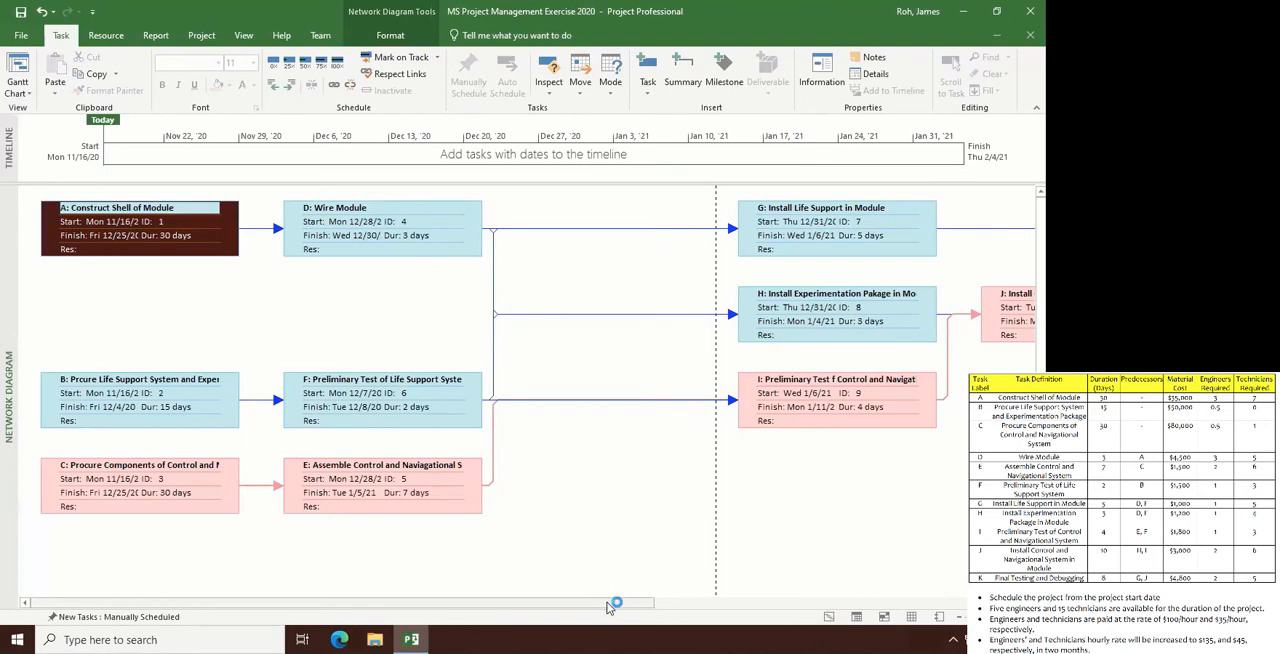
{"action": "left_click_drag", "start_coordinate": [608, 603], "coordinate": [1000, 598]}
{"action": "left_click_drag", "start_coordinate": [776, 624], "coordinate": [180, 606]}
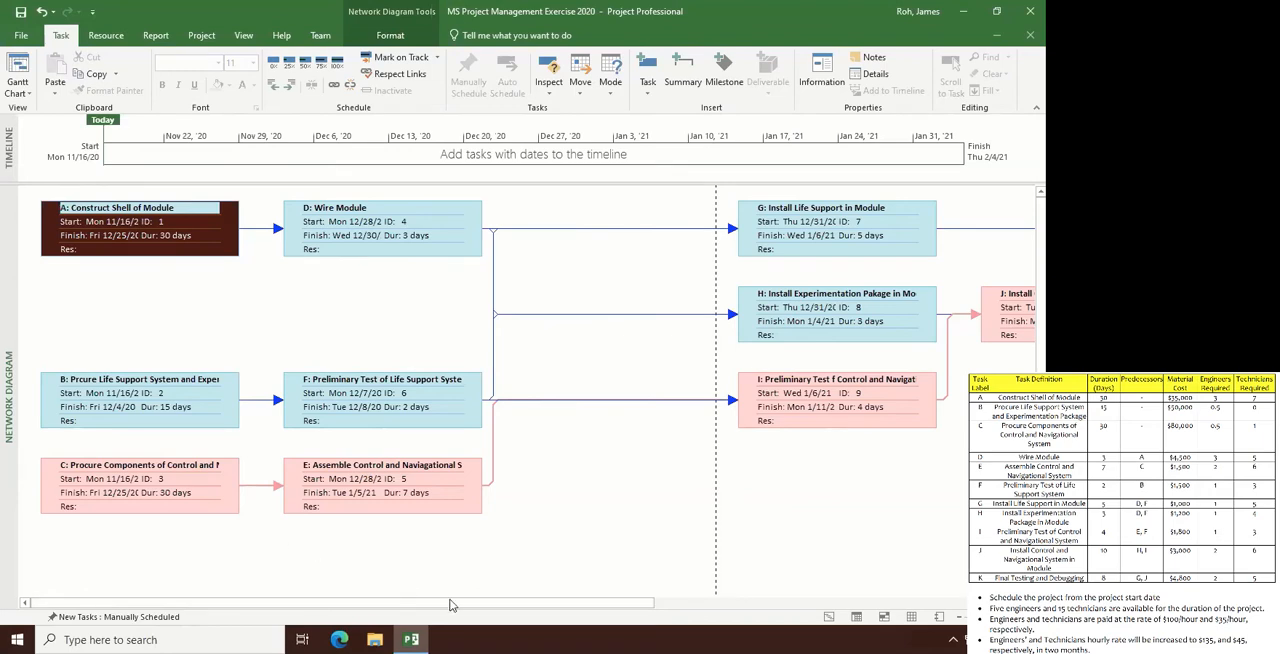
{"action": "left_click_drag", "start_coordinate": [457, 599], "coordinate": [280, 632]}
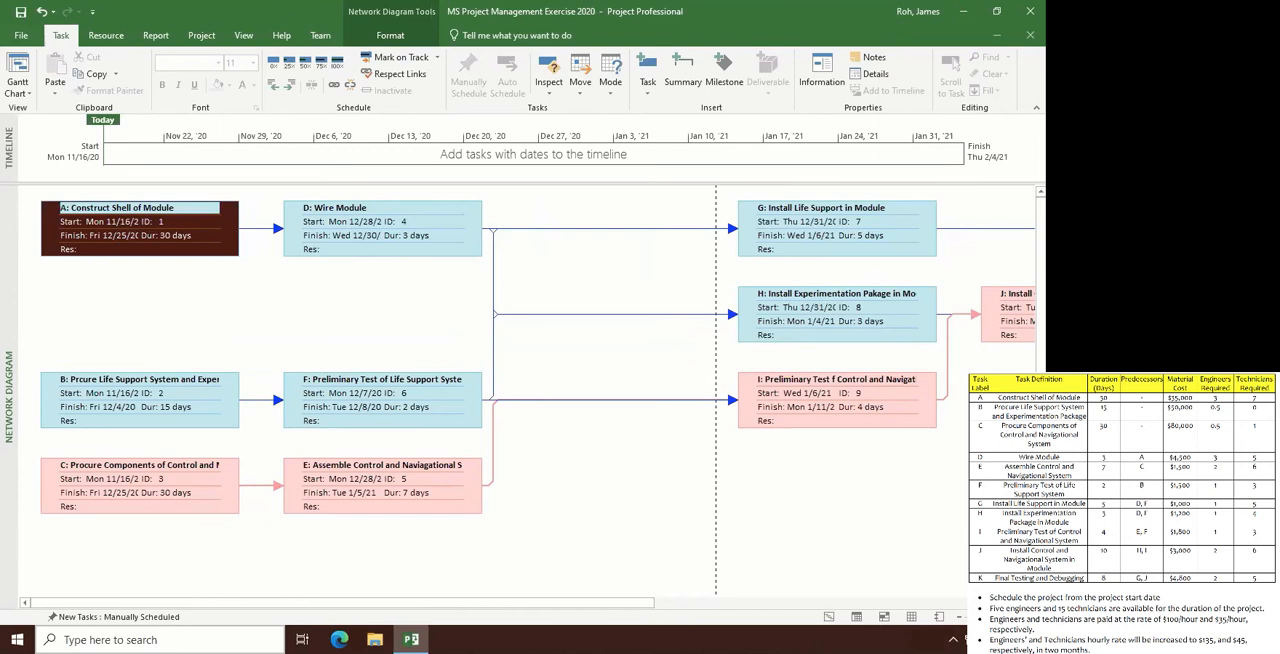
{"action": "left_click", "coordinate": [27, 94]}
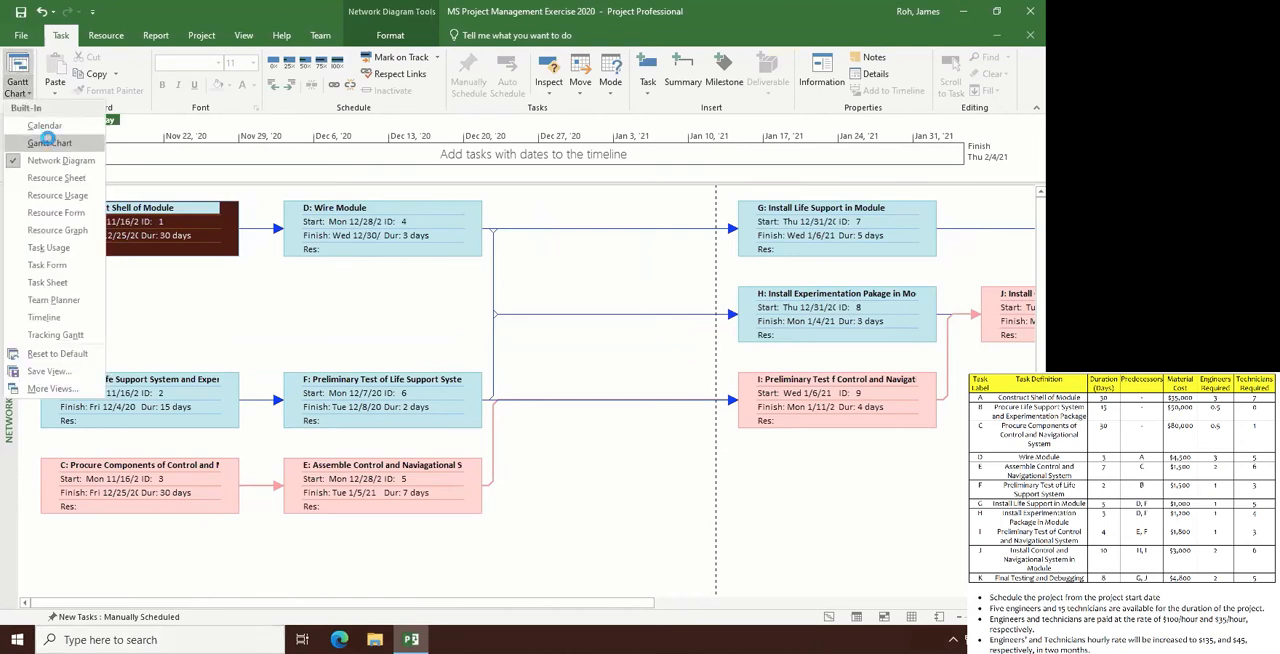
{"action": "left_click", "coordinate": [48, 142]}
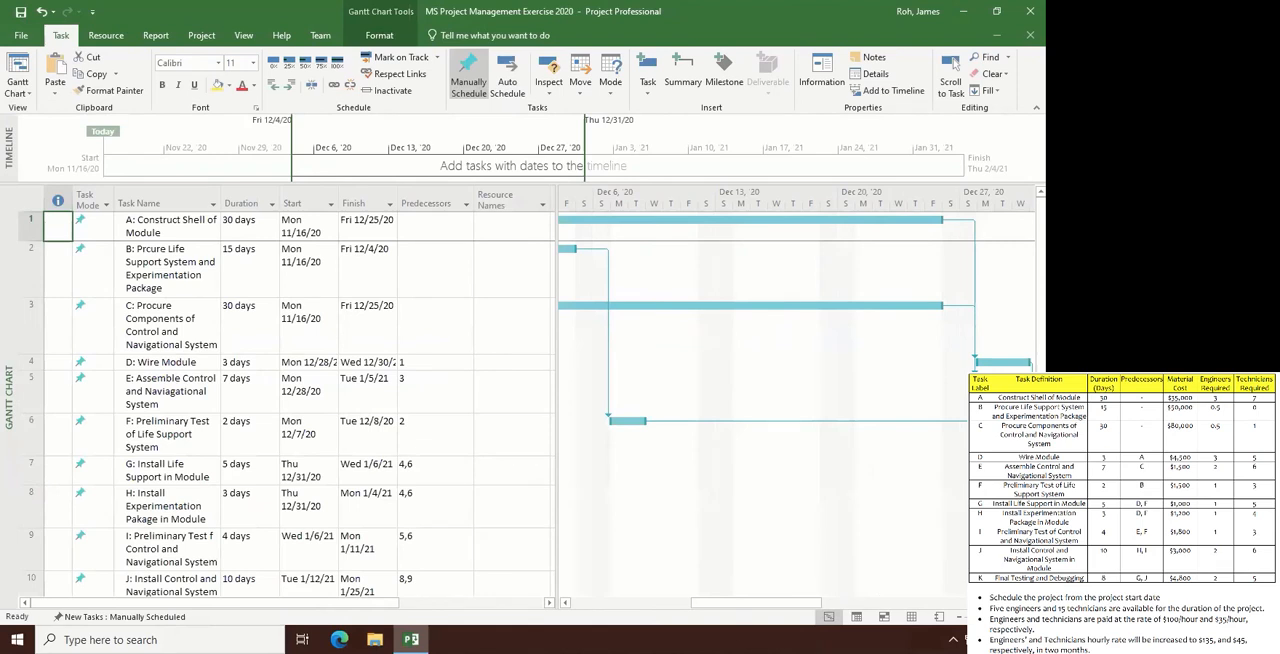
{"action": "left_click_drag", "start_coordinate": [729, 604], "coordinate": [640, 652]}
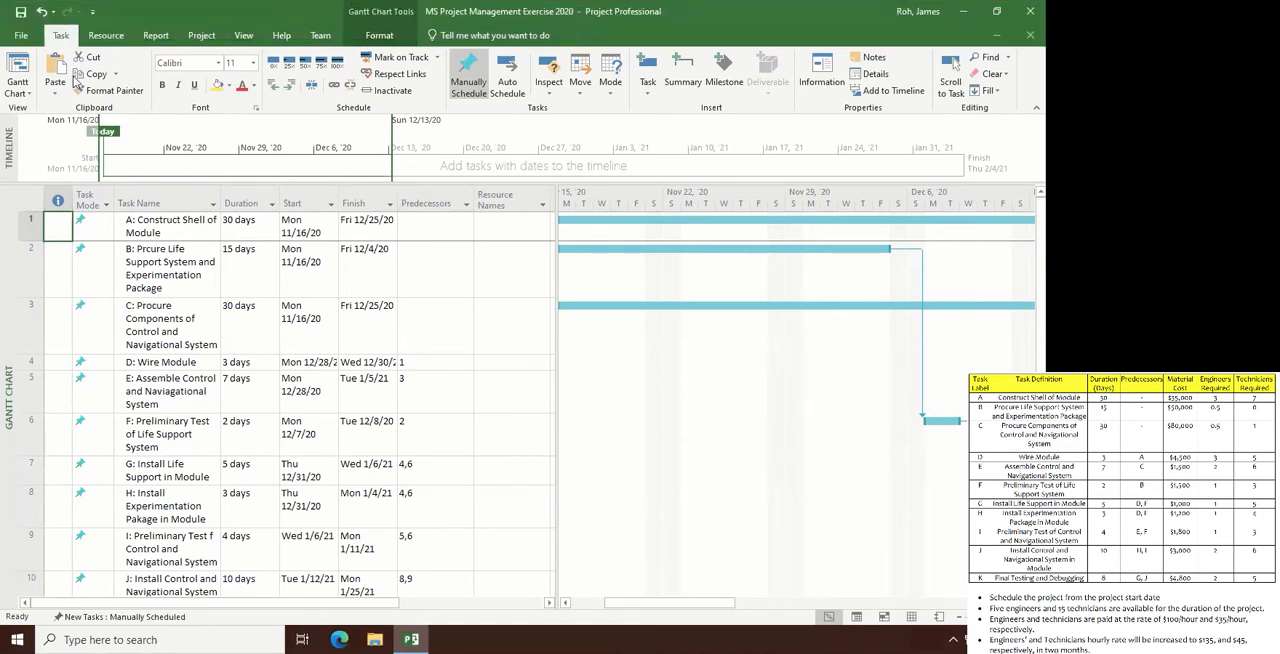
- Add a resource named MC A in the Resource Sheet view and set its type to Material
{"action": "left_click", "coordinate": [25, 97]}
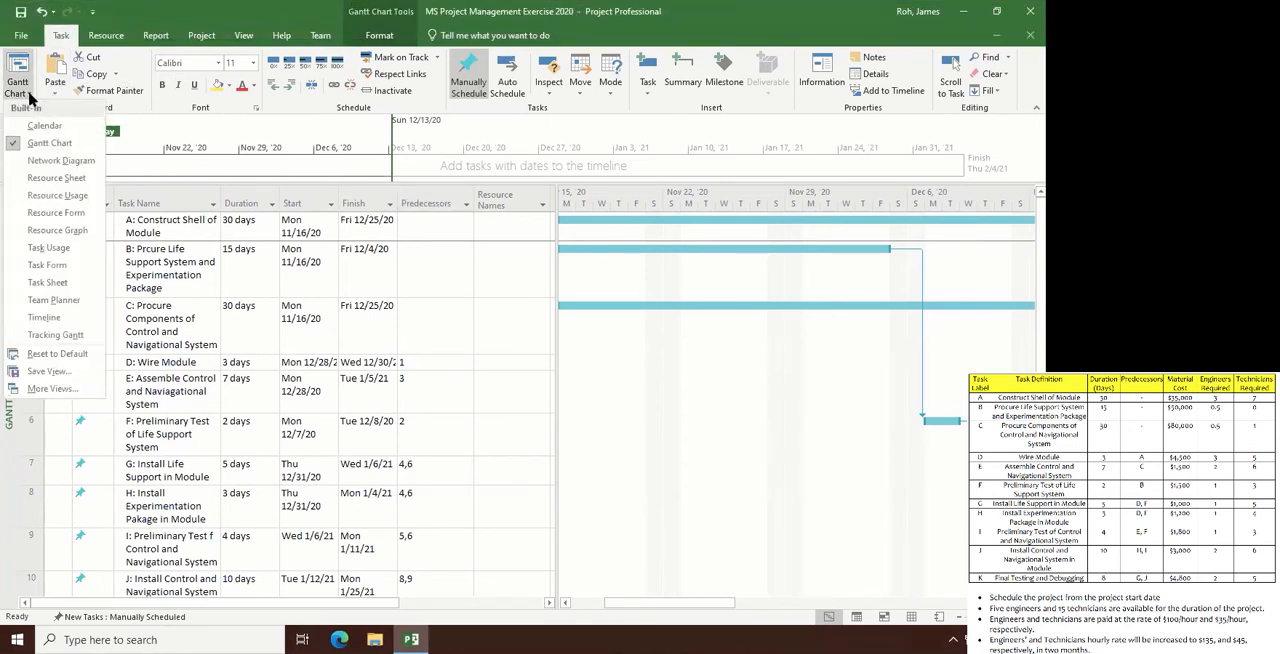
{"action": "left_click", "coordinate": [42, 178]}
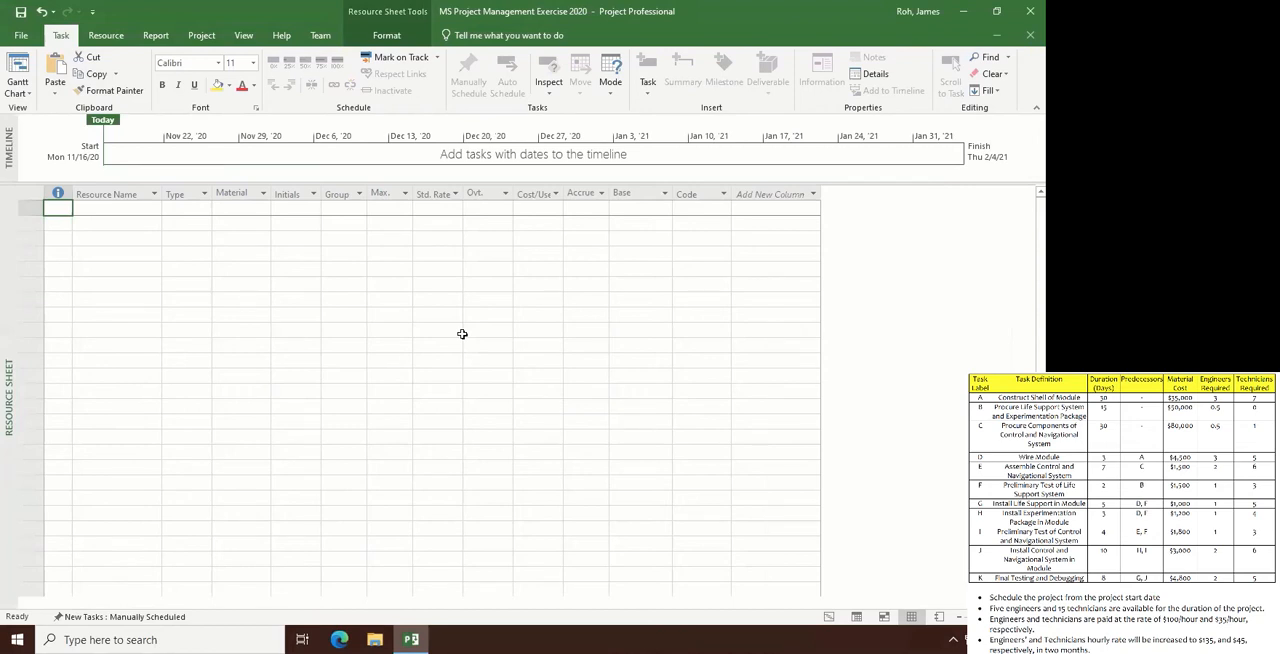
{"action": "key", "text": "Tab"}
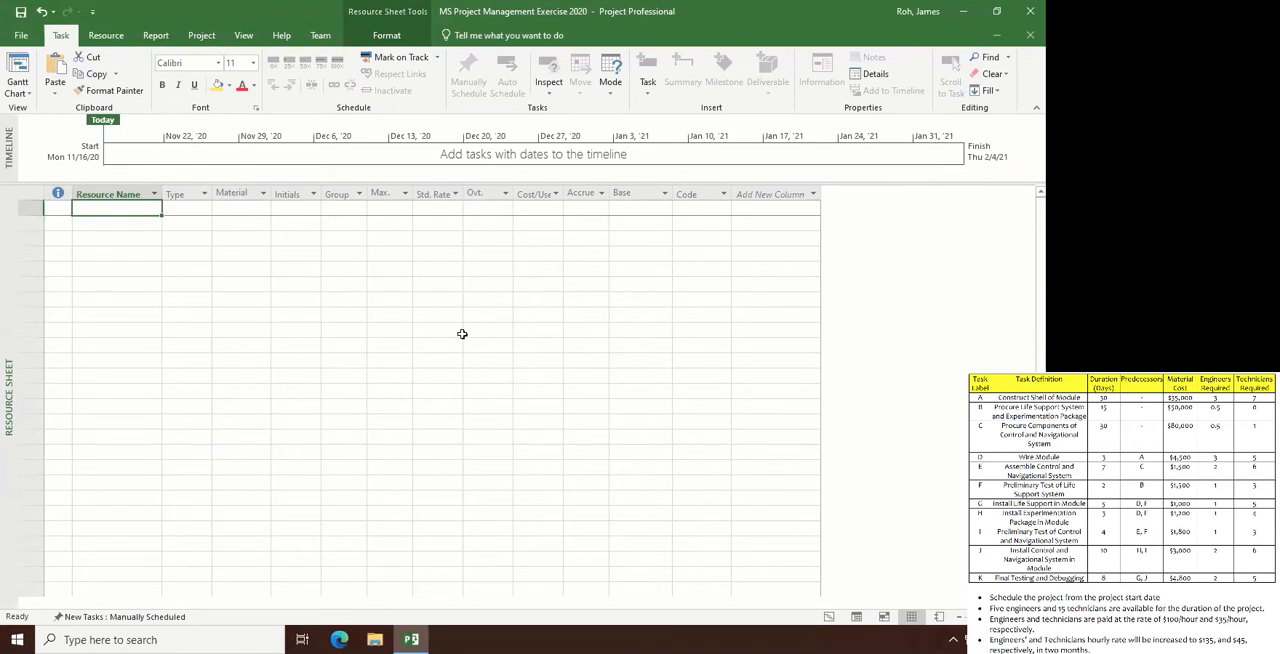
{"action": "type", "text": "MC"}
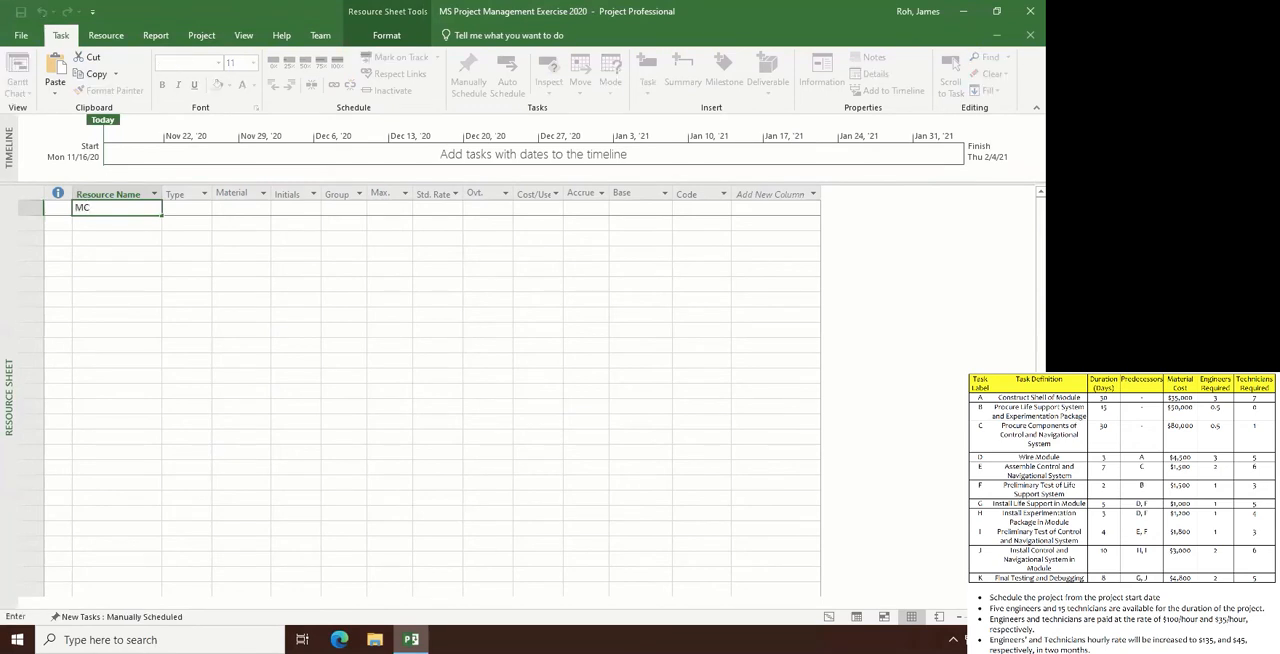
{"action": "type", "text": " A"}
{"action": "key", "text": "Return"}
{"action": "key", "text": "Right"}
{"action": "key", "text": "Up"}
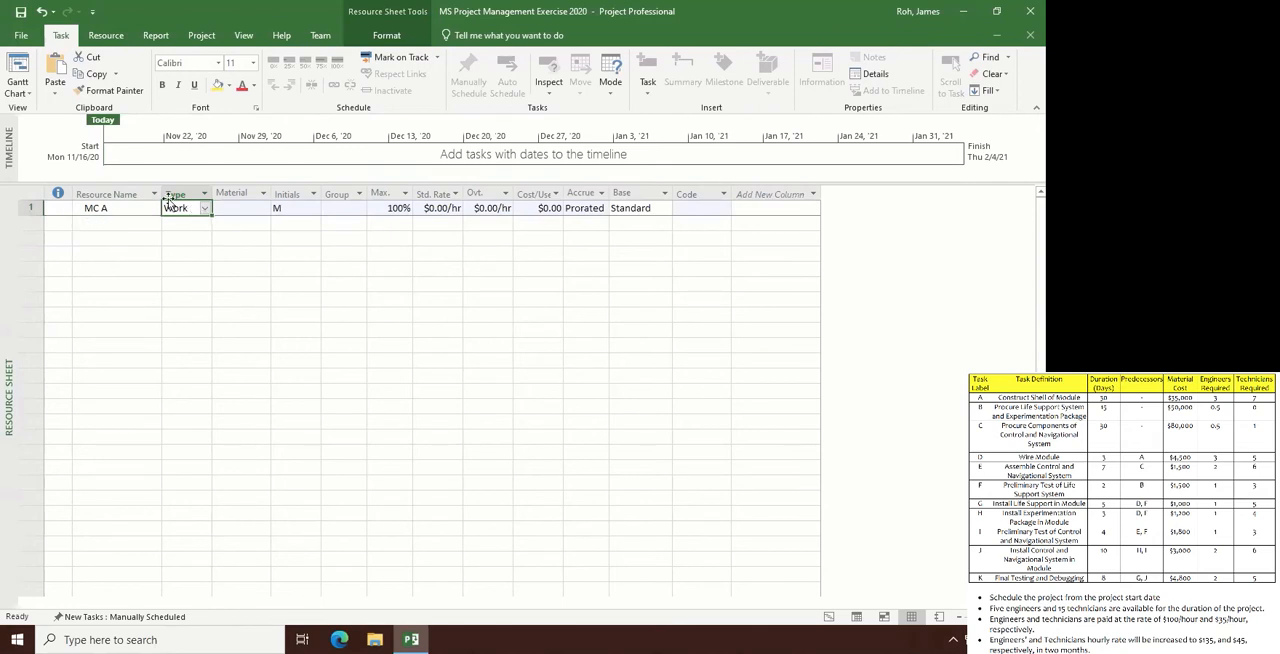
{"action": "left_click", "coordinate": [205, 208]}
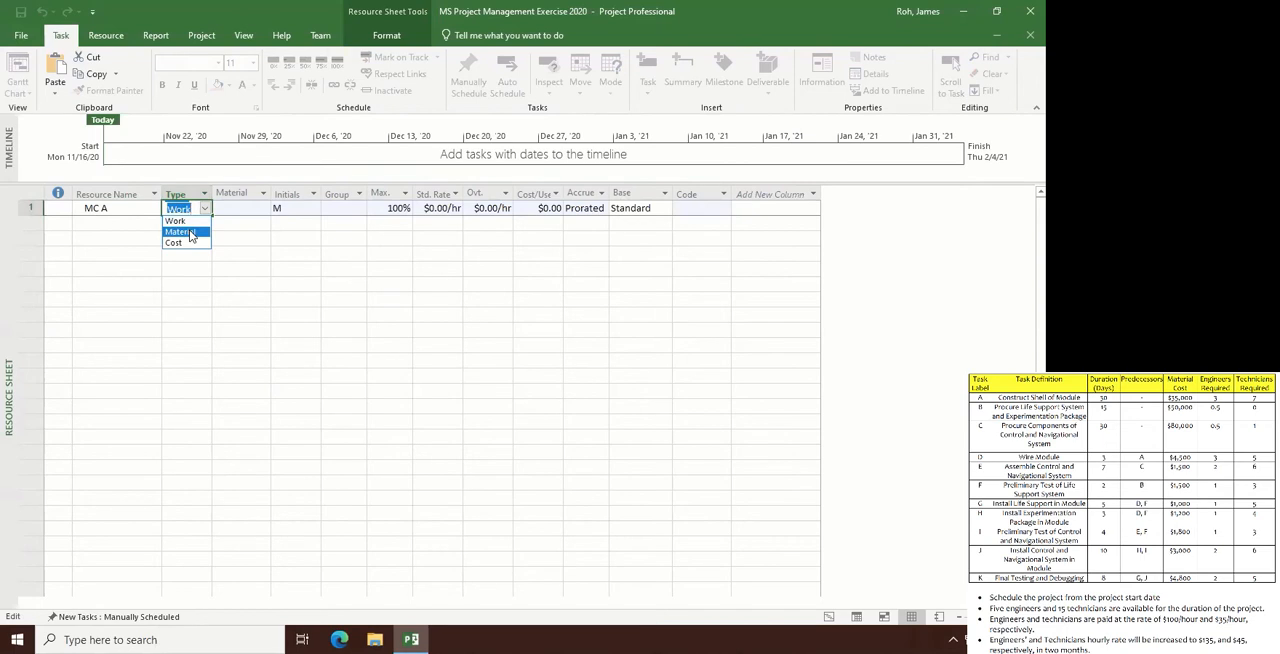
{"action": "left_click", "coordinate": [190, 232]}
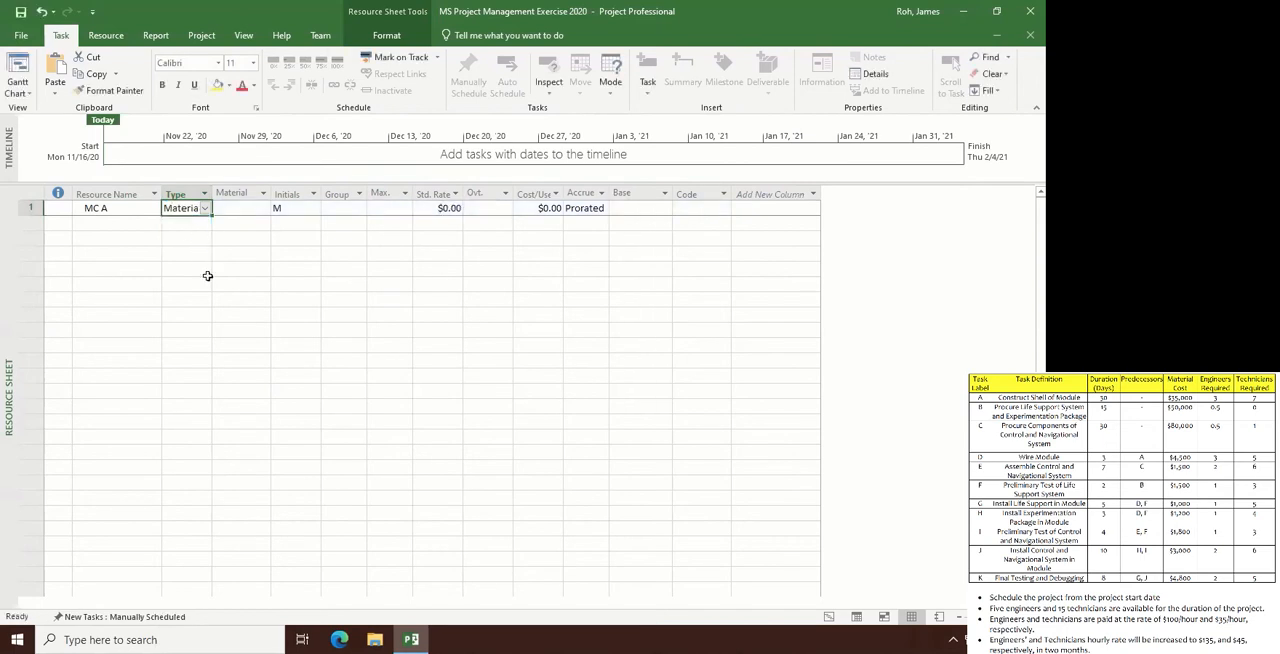
{"action": "double_click", "coordinate": [297, 207]}
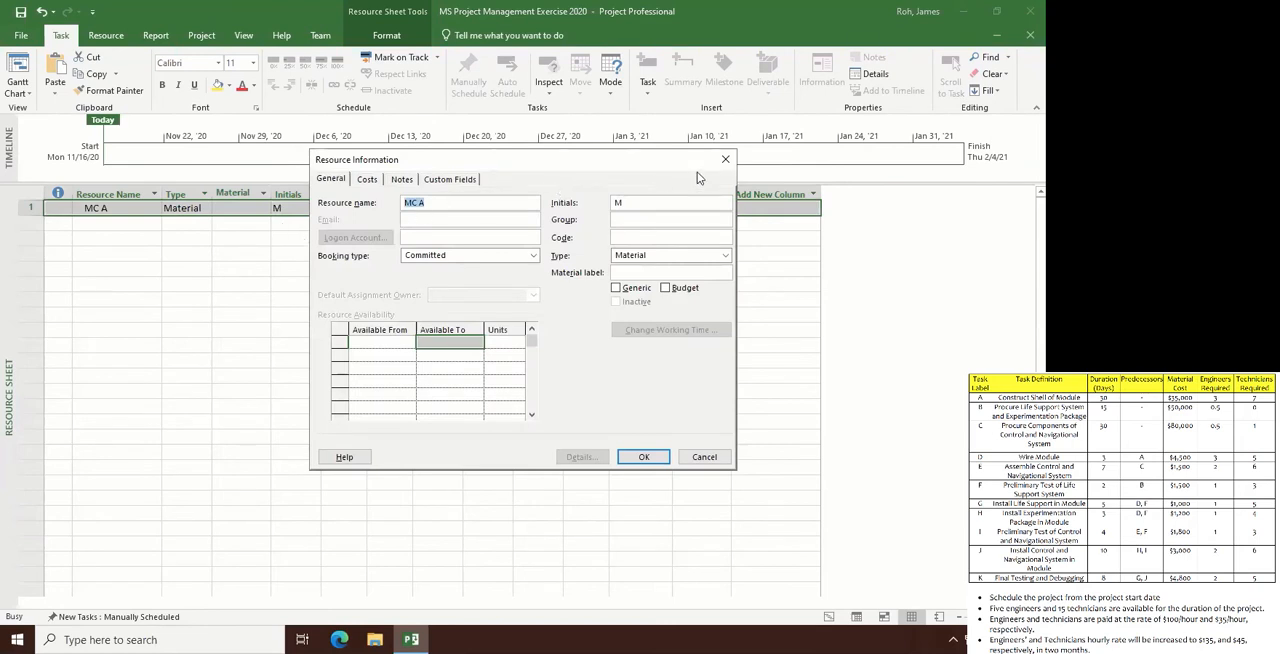
{"action": "left_click", "coordinate": [725, 161]}
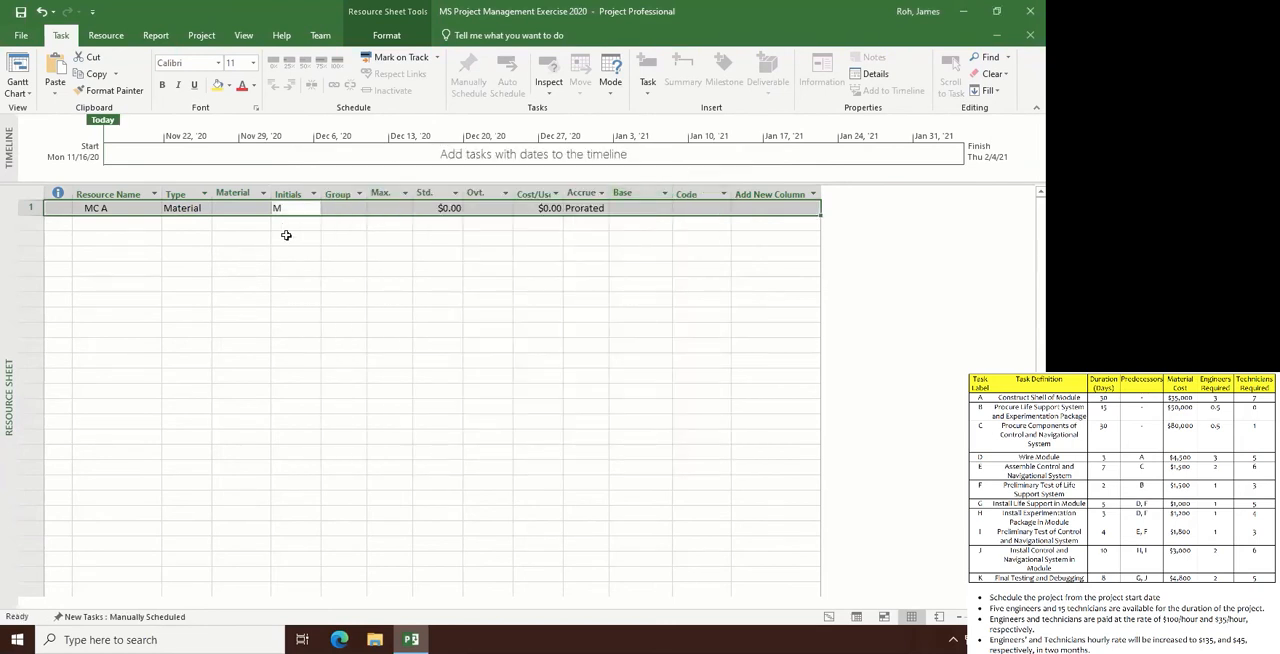
{"action": "left_click", "coordinate": [336, 207]}
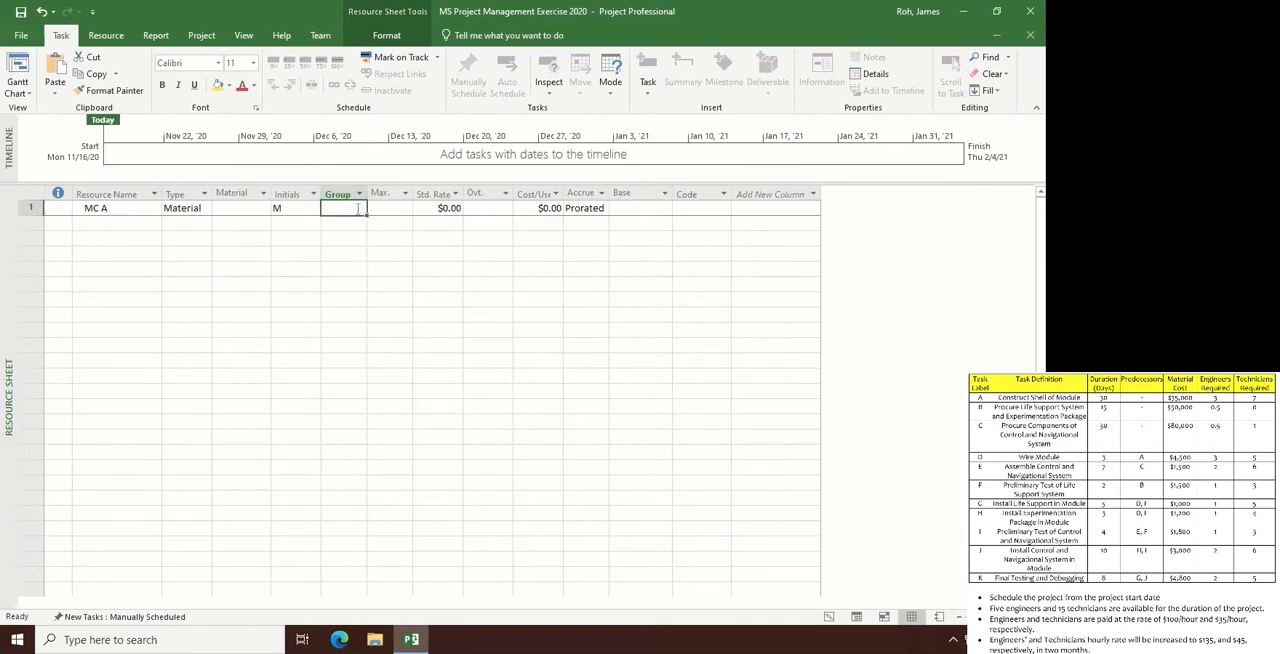
{"action": "left_click", "coordinate": [358, 208]}
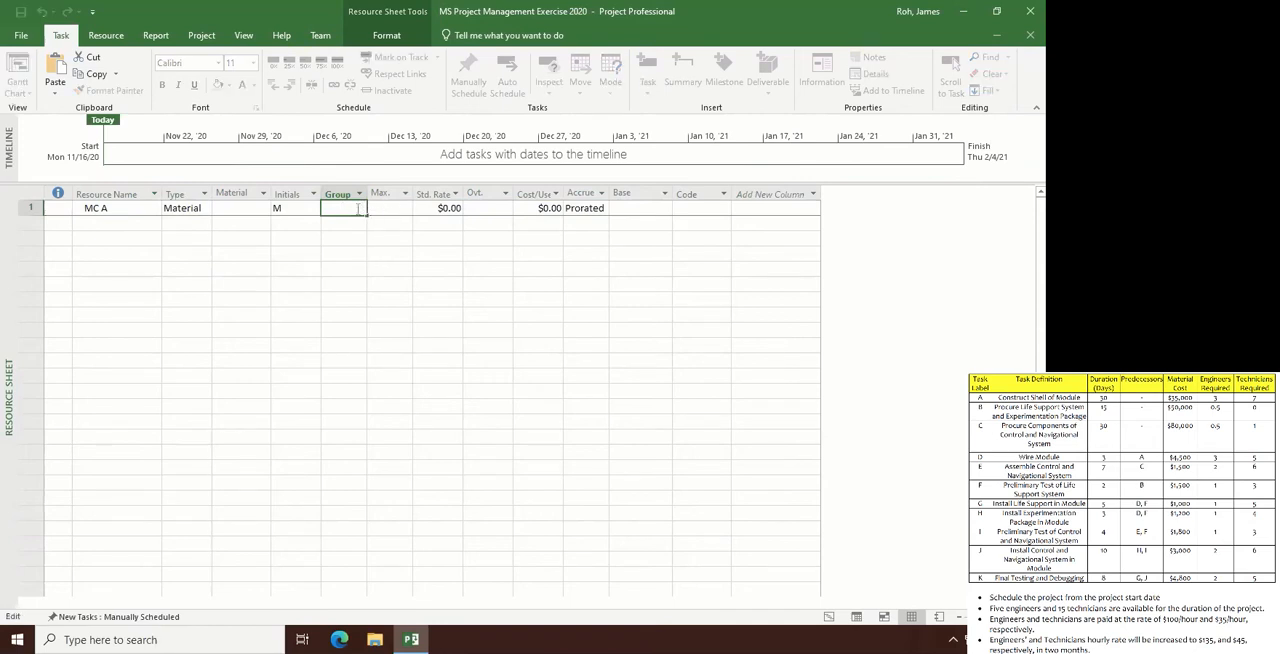
{"action": "left_click", "coordinate": [250, 208]}
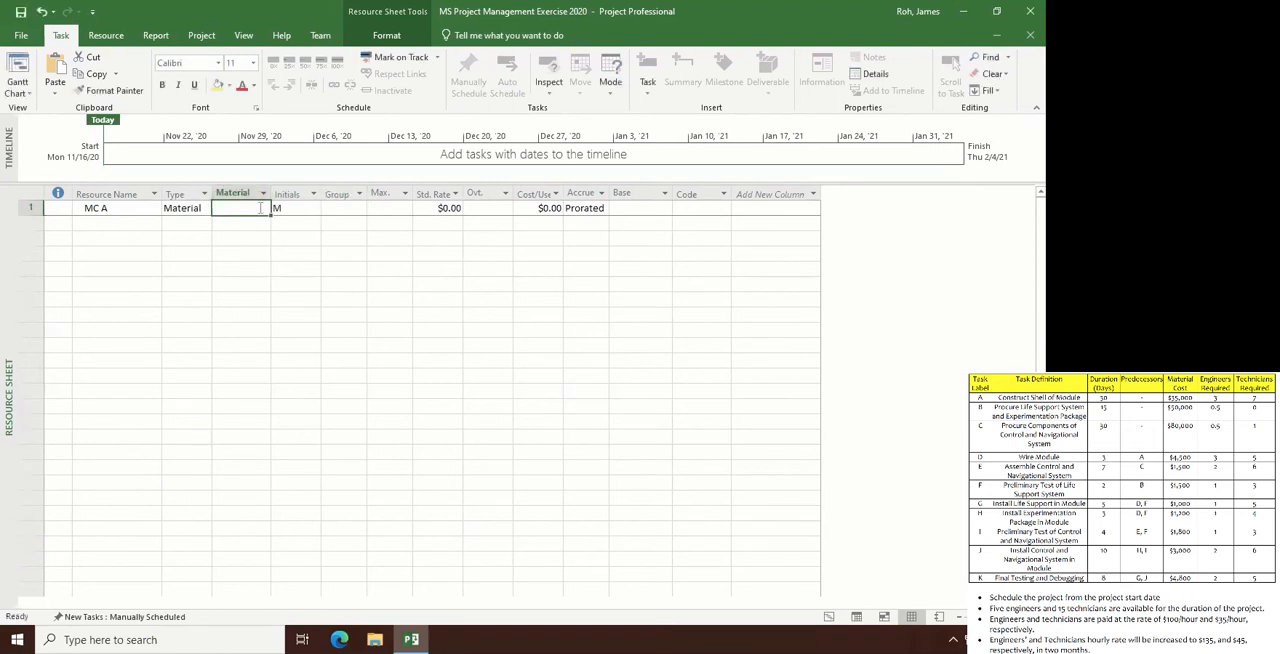
- Assign resource MC A to the group MC
{"action": "left_click", "coordinate": [330, 207]}
{"action": "type", "text": "MC"}
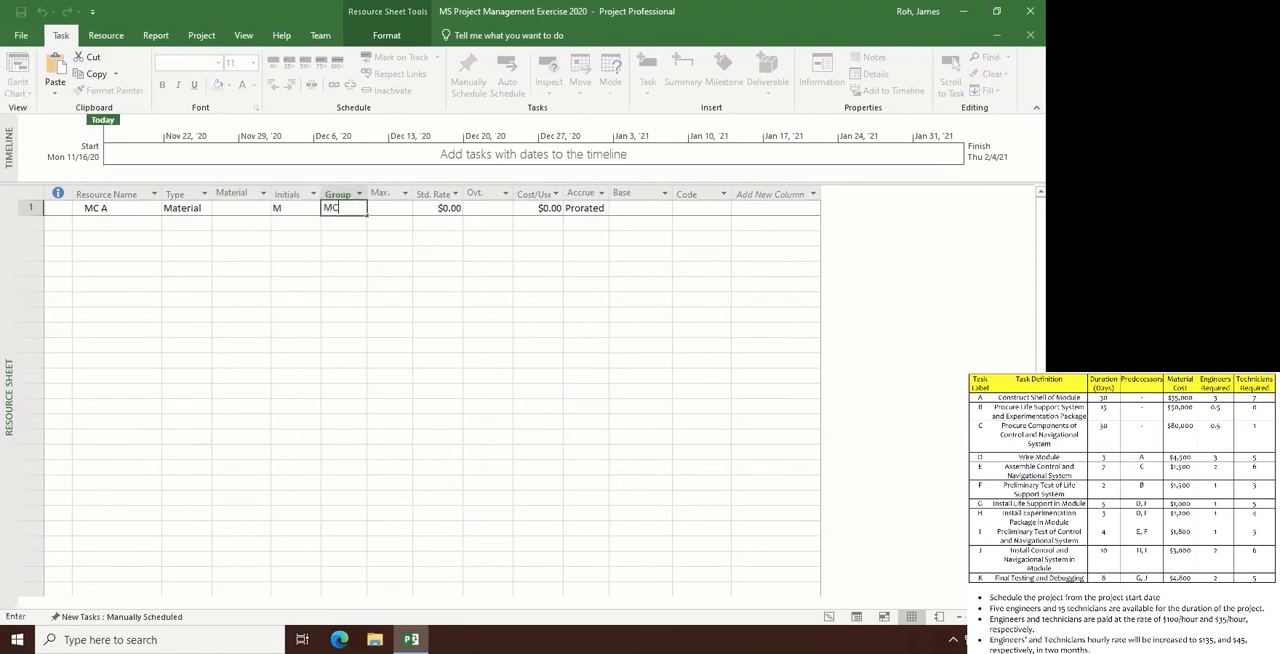
{"action": "key", "text": "Return"}
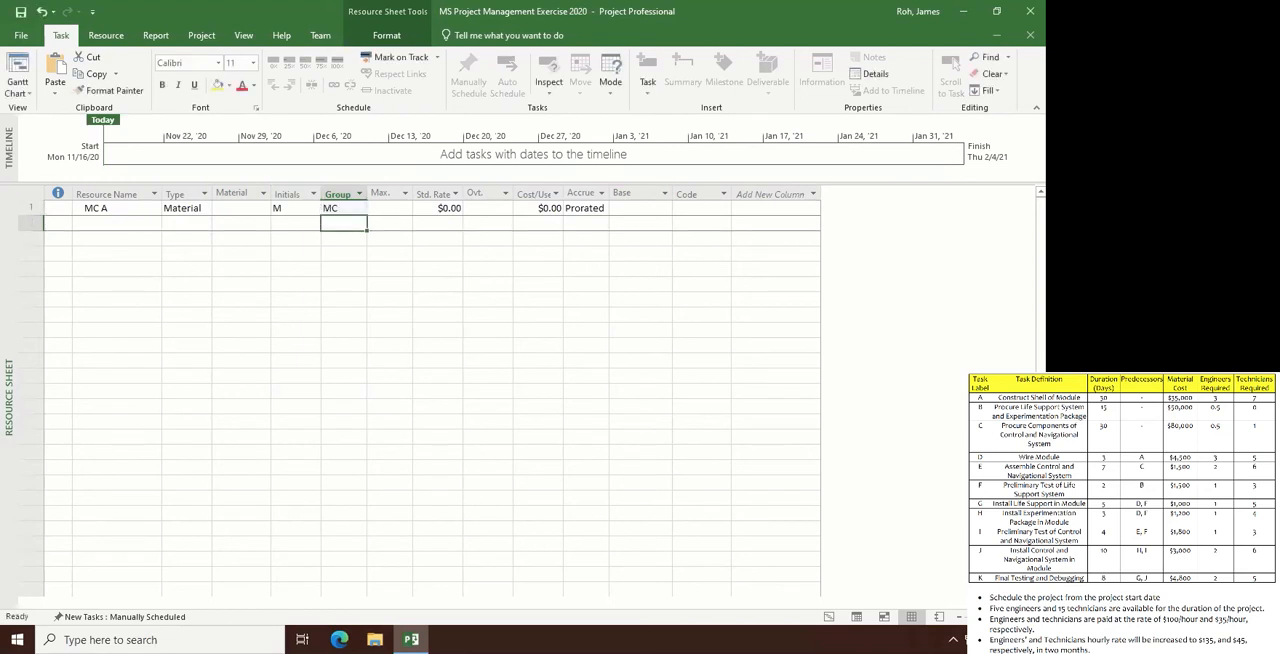
{"action": "left_click", "coordinate": [441, 208]}
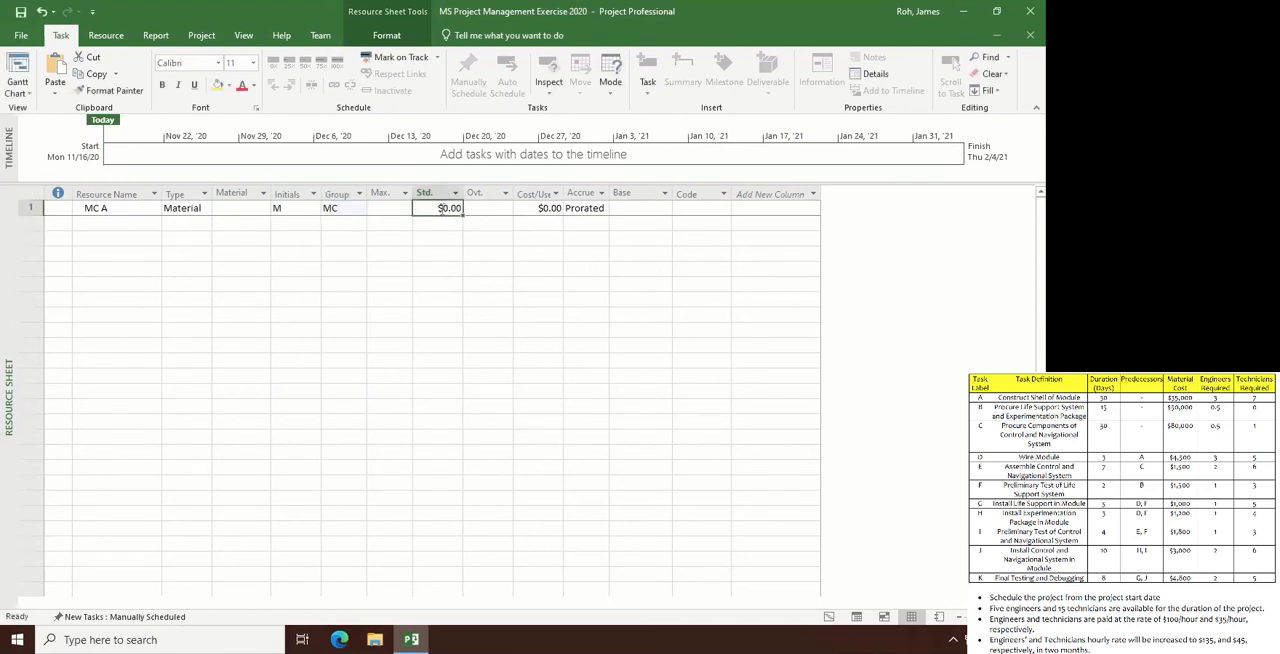
{"action": "double_click", "coordinate": [441, 208]}
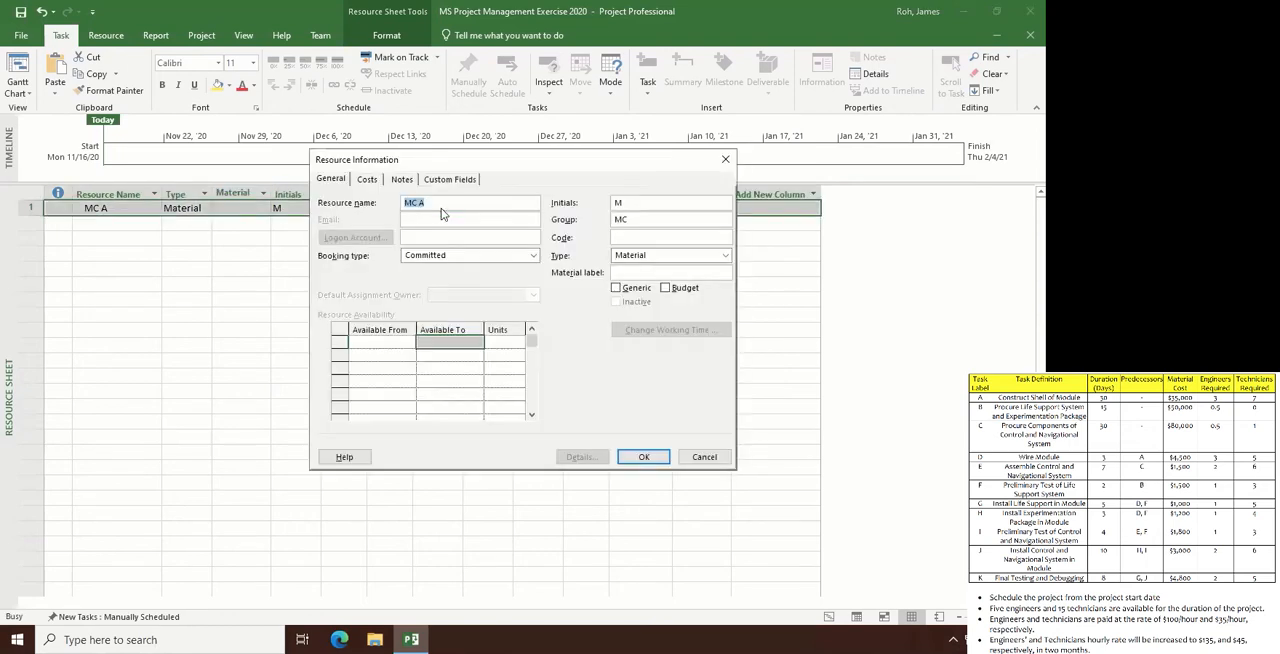
{"action": "left_click", "coordinate": [727, 160]}
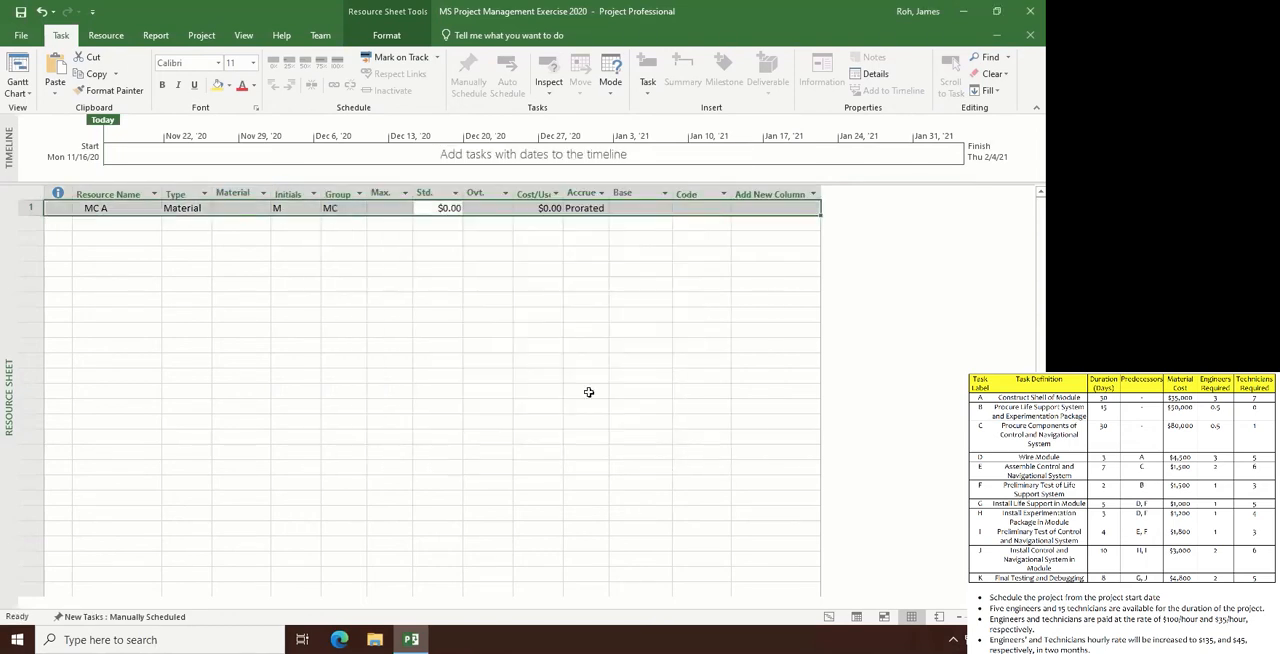
{"action": "left_click", "coordinate": [459, 280]}
- Set the standard rate of resource MC A to $35,000
{"action": "left_click", "coordinate": [447, 210]}
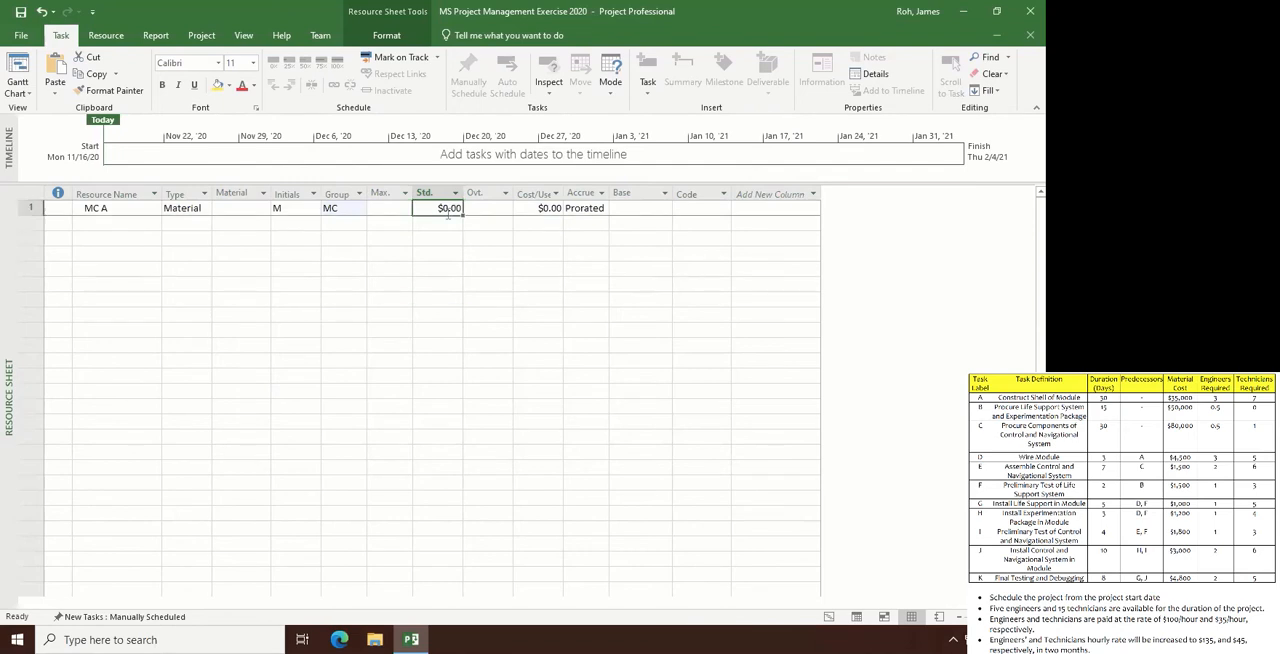
{"action": "type", "text": "3"}
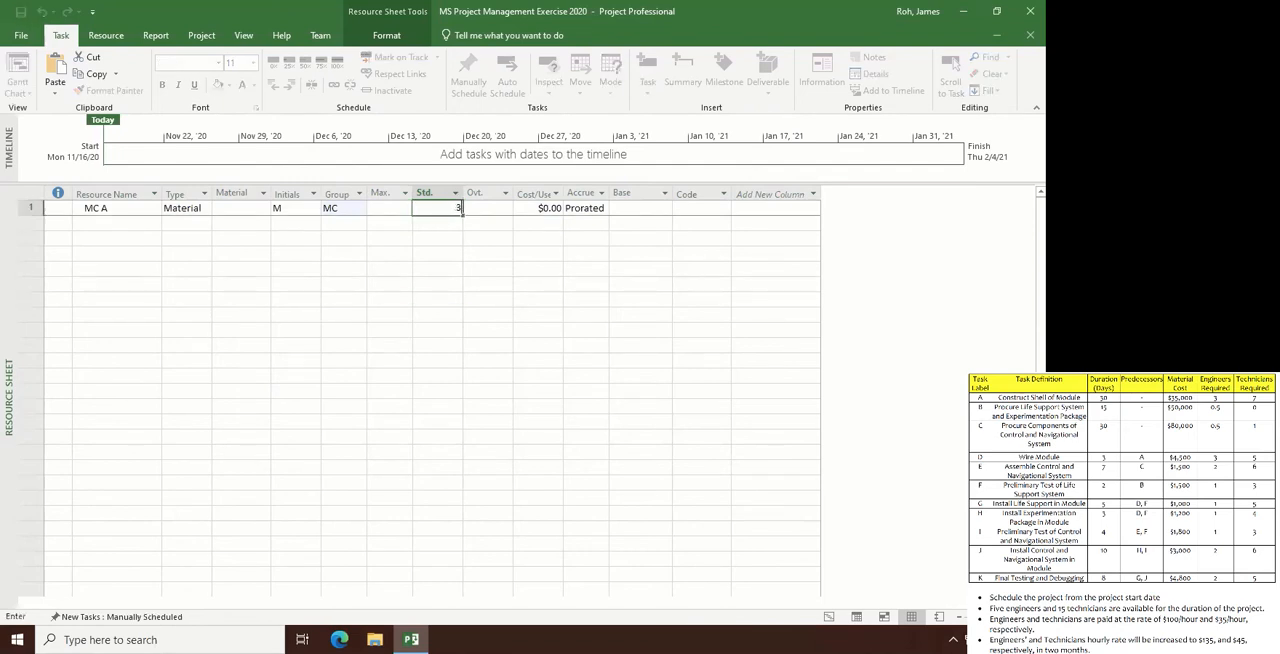
{"action": "type", "text": "5000"}
{"action": "key", "text": "Return"}
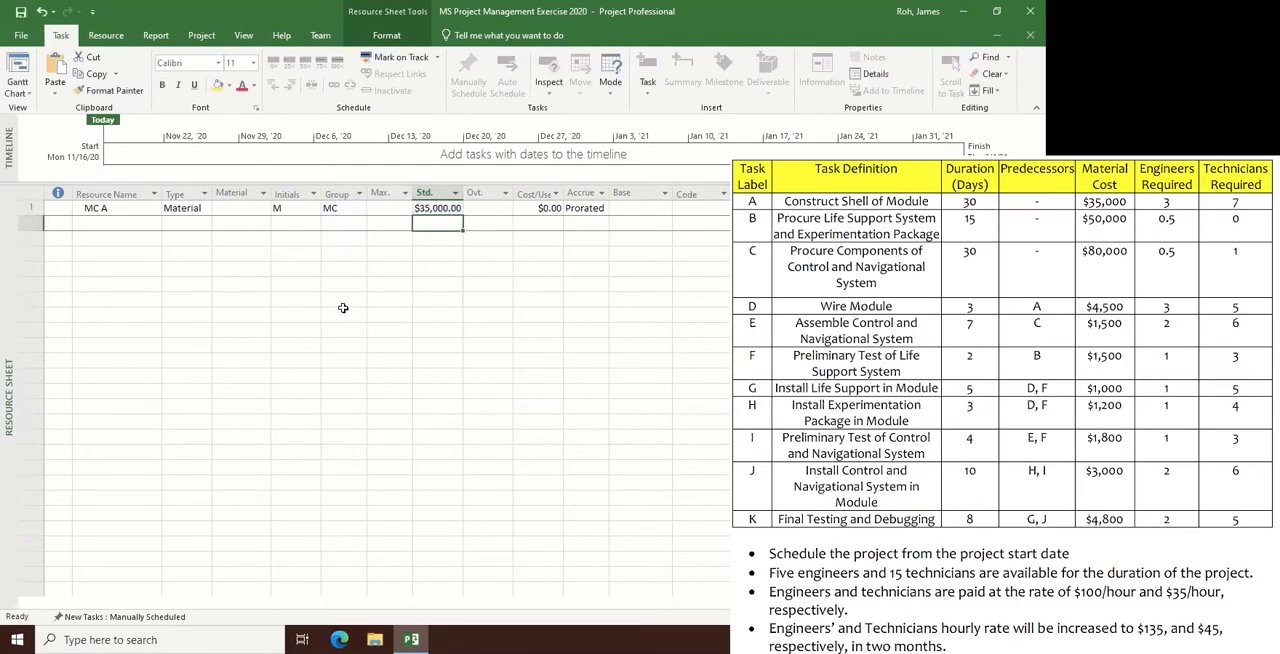
- Add a second resource named MC B below MC A and set its type to Material
{"action": "left_click", "coordinate": [115, 222]}
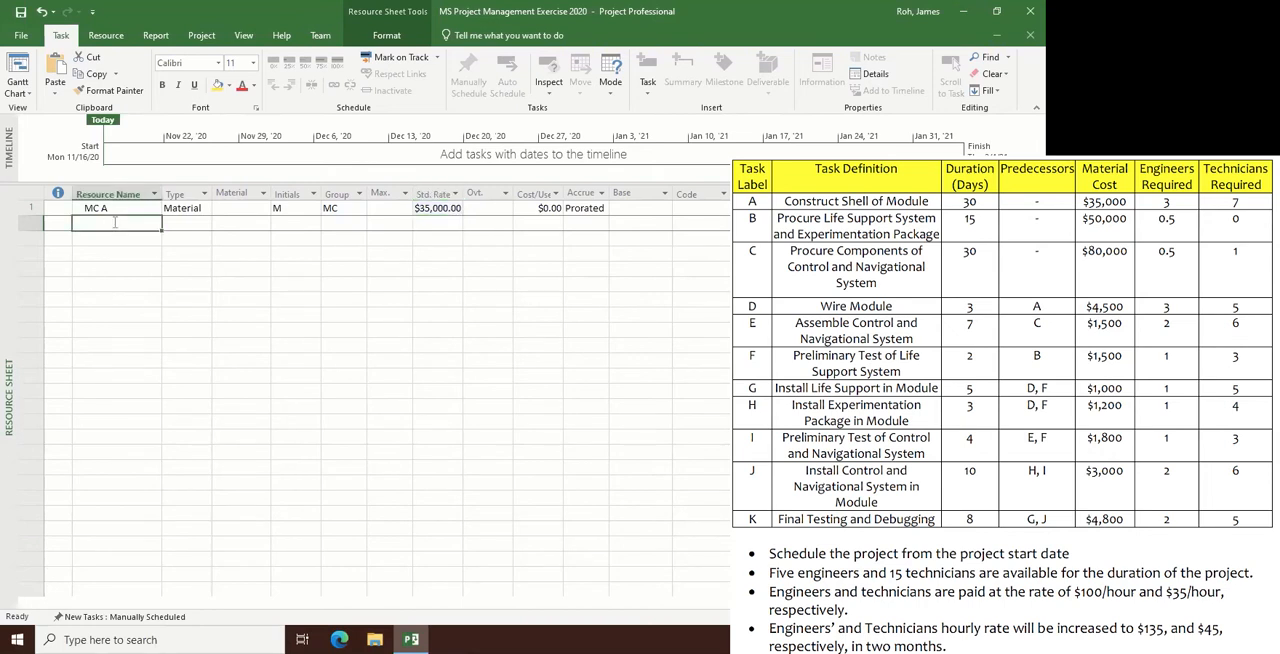
{"action": "type", "text": "MC"}
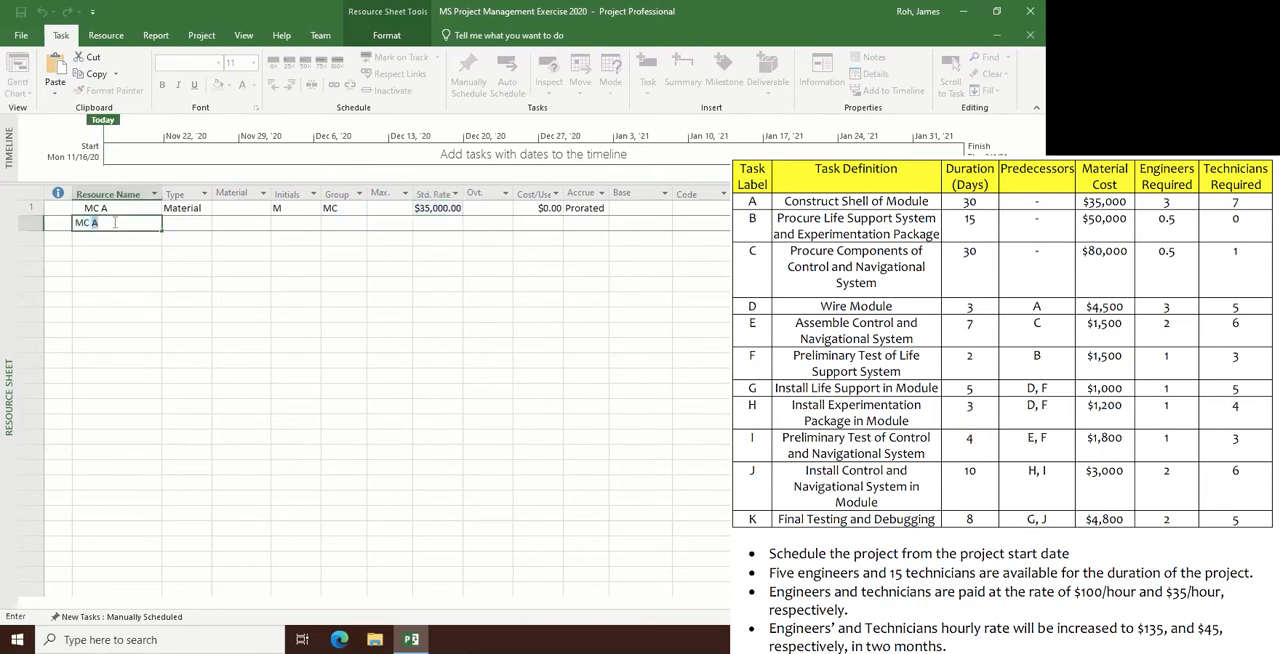
{"action": "key", "text": "BackSpace"}
{"action": "key", "text": "BackSpace"}
{"action": "key", "text": "BackSpace"}
{"action": "key", "text": "BackSpace"}
{"action": "type", "text": "MC B"}
{"action": "key", "text": "Tab"}
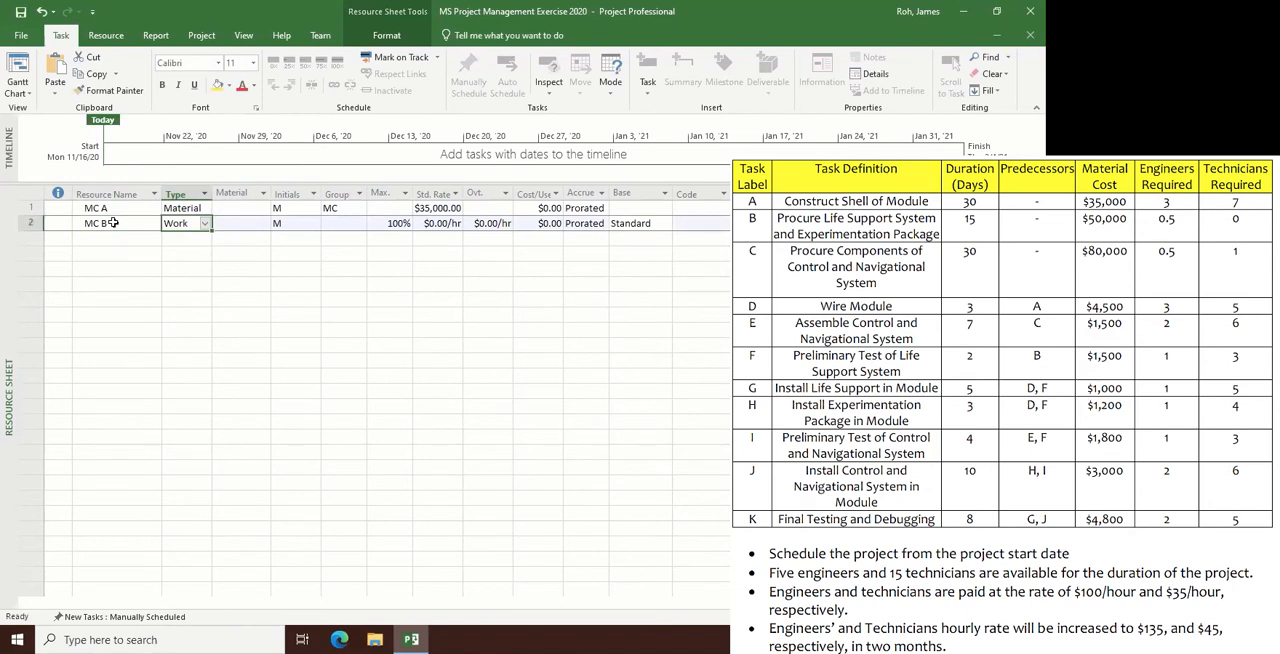
{"action": "left_click", "coordinate": [205, 224]}
{"action": "left_click", "coordinate": [180, 247]}
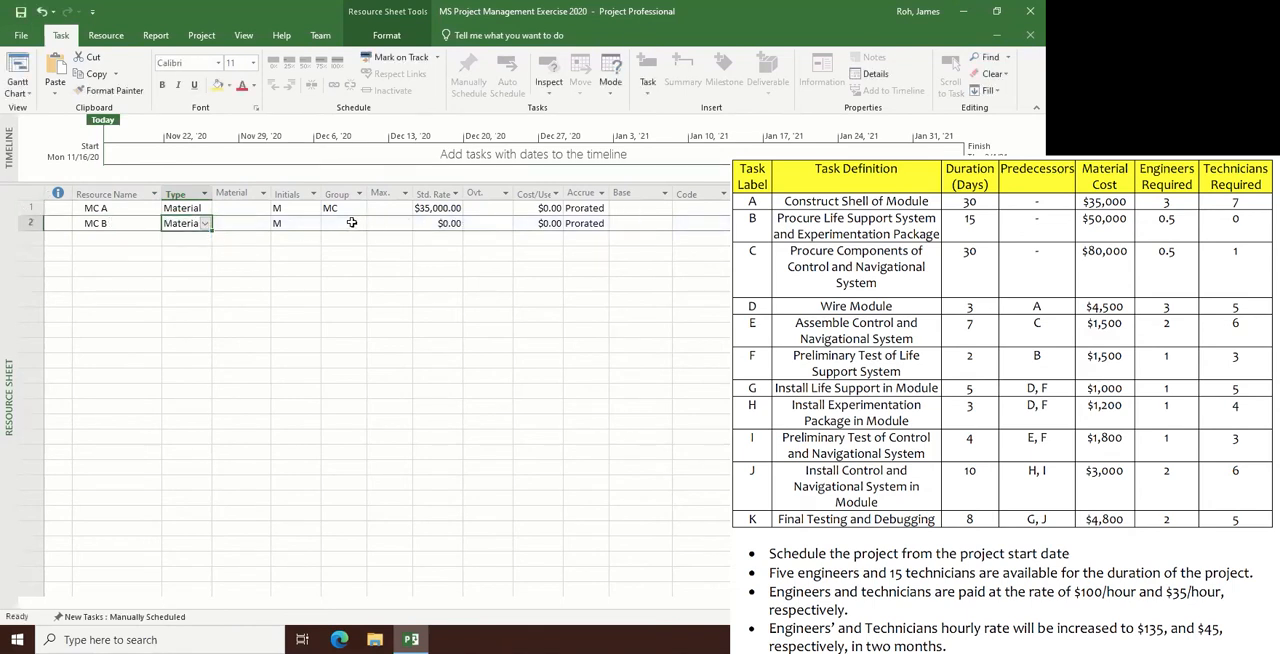
- Assign resource MC B to the group MC and set its standard rate to $50,000
{"action": "left_click", "coordinate": [349, 223]}
{"action": "type", "text": "MC"}
{"action": "key", "text": "Return"}
{"action": "key", "text": "Tab"}
{"action": "key", "text": "Tab"}
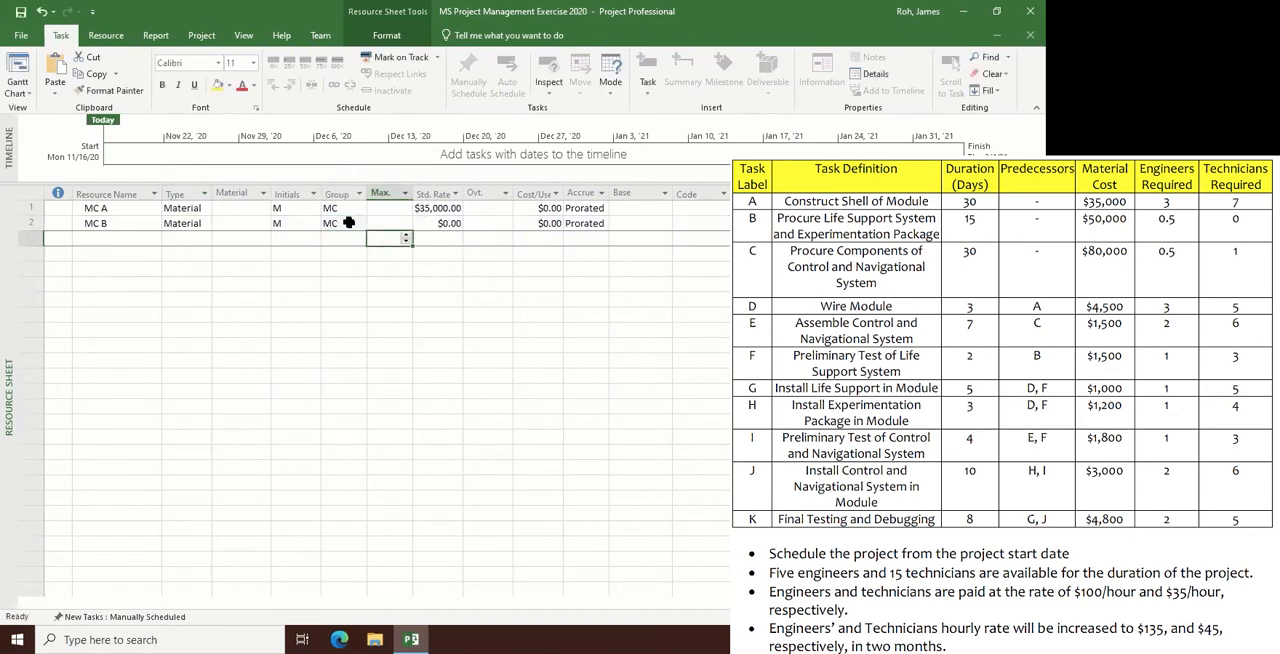
{"action": "key", "text": "Up"}
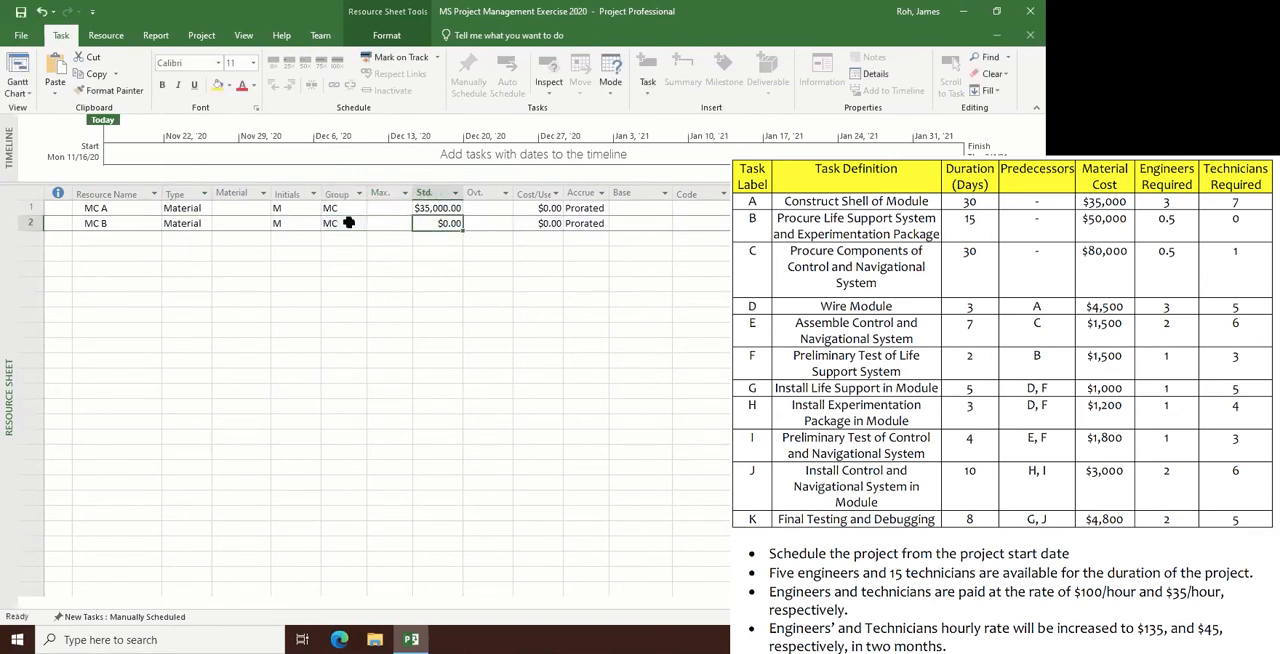
{"action": "type", "text": "50"}
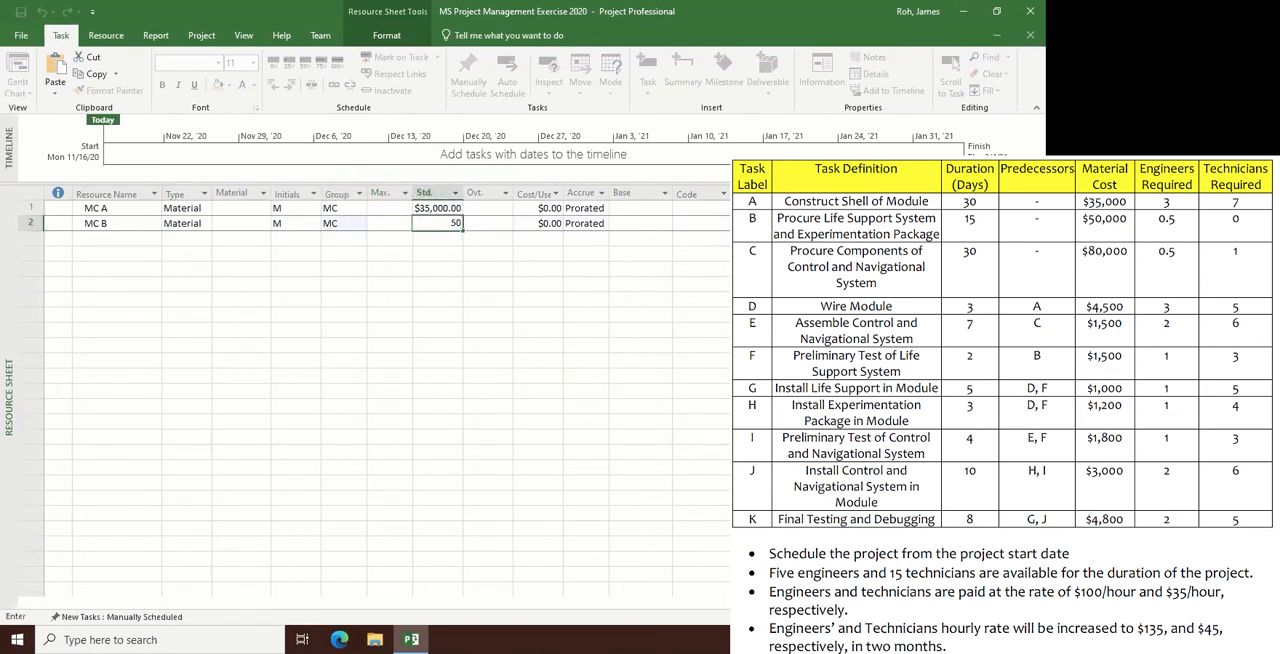
{"action": "type", "text": "000"}
{"action": "key", "text": "Return"}
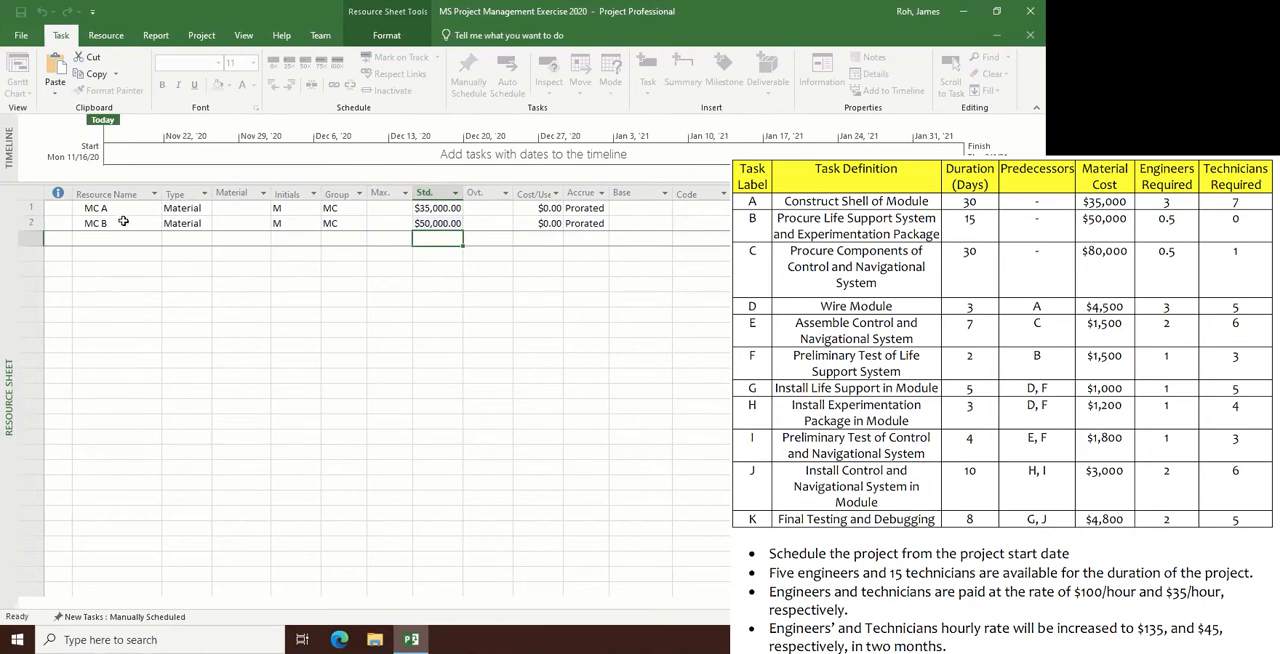
{"action": "key", "text": "Return"}
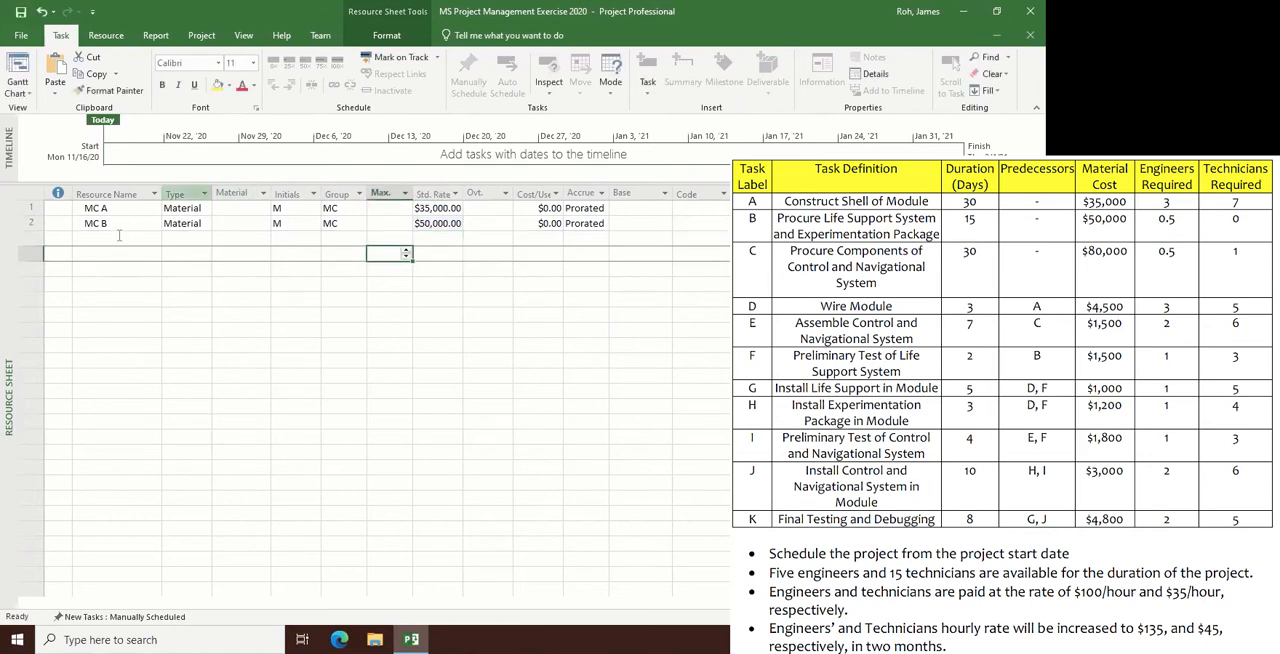
- Add a third resource named MC C below MC B and set its type to Material
{"action": "left_click", "coordinate": [118, 237]}
{"action": "type", "text": "MC C"}
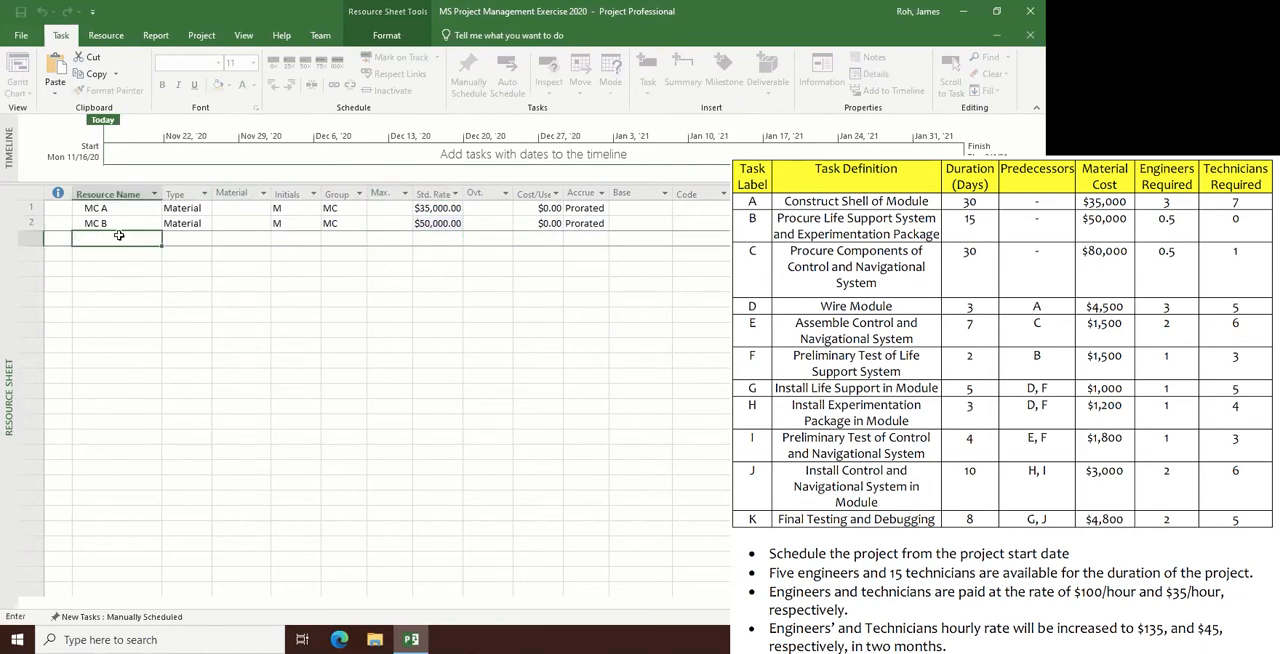
{"action": "key", "text": "Return"}
{"action": "key", "text": "Up"}
{"action": "key", "text": "Right"}
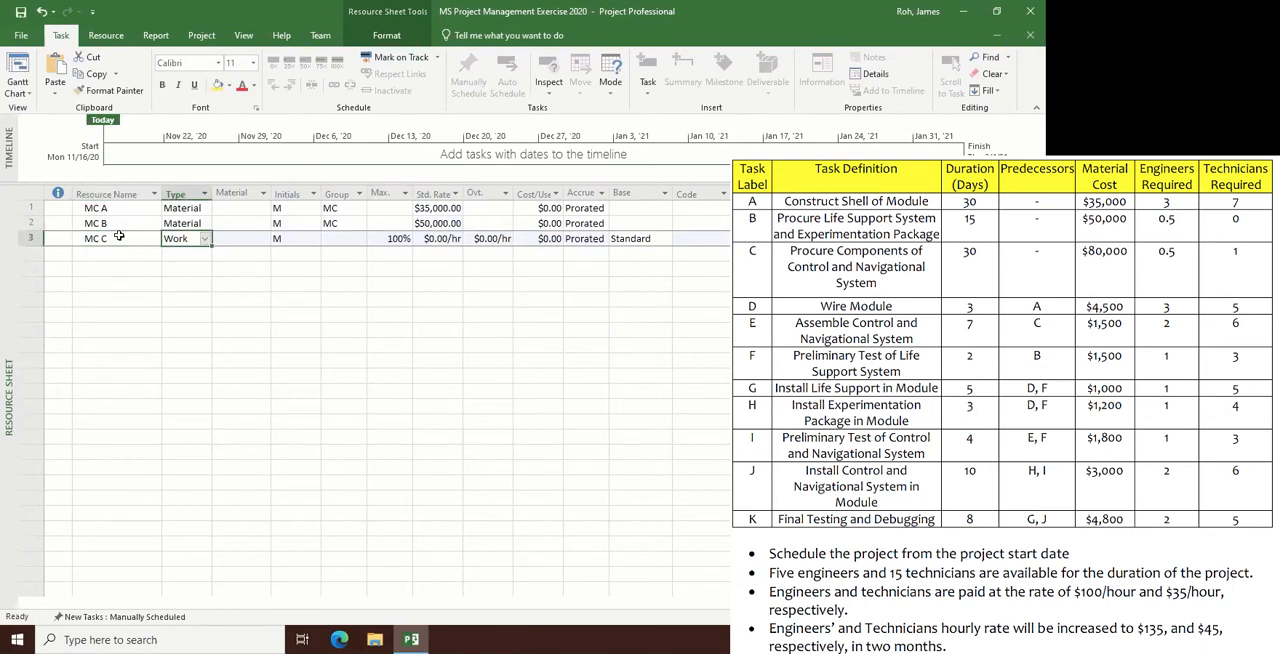
{"action": "type", "text": "Material"}
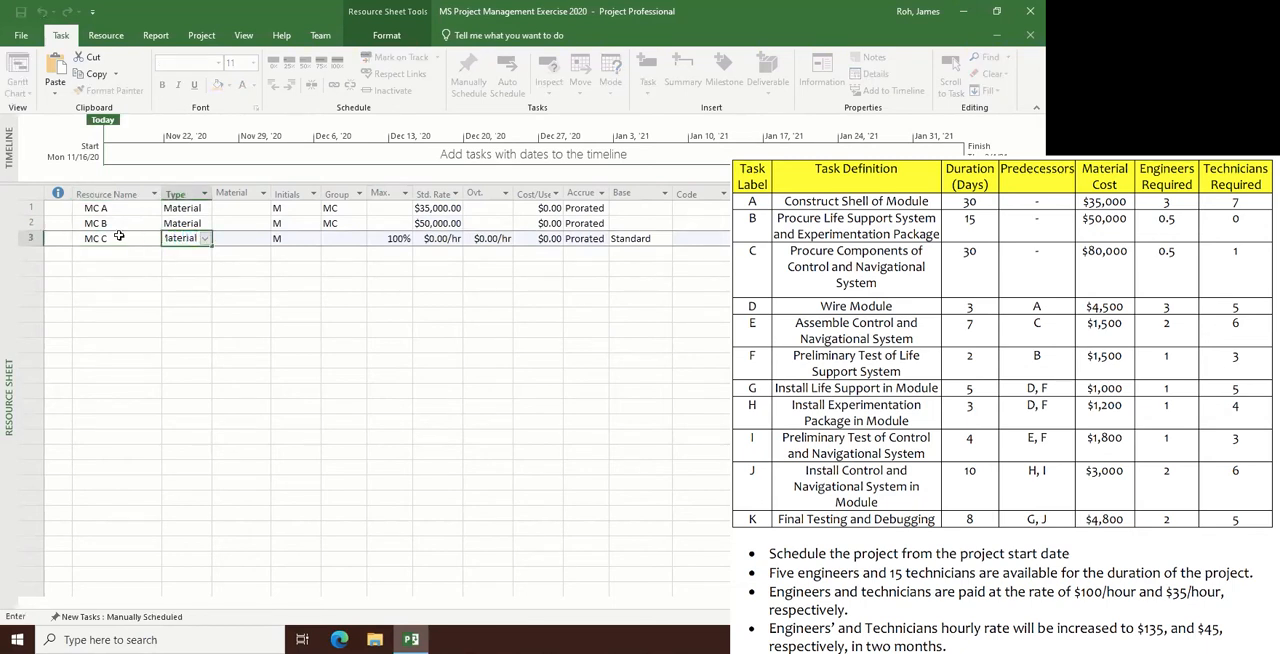
{"action": "key", "text": "Return"}
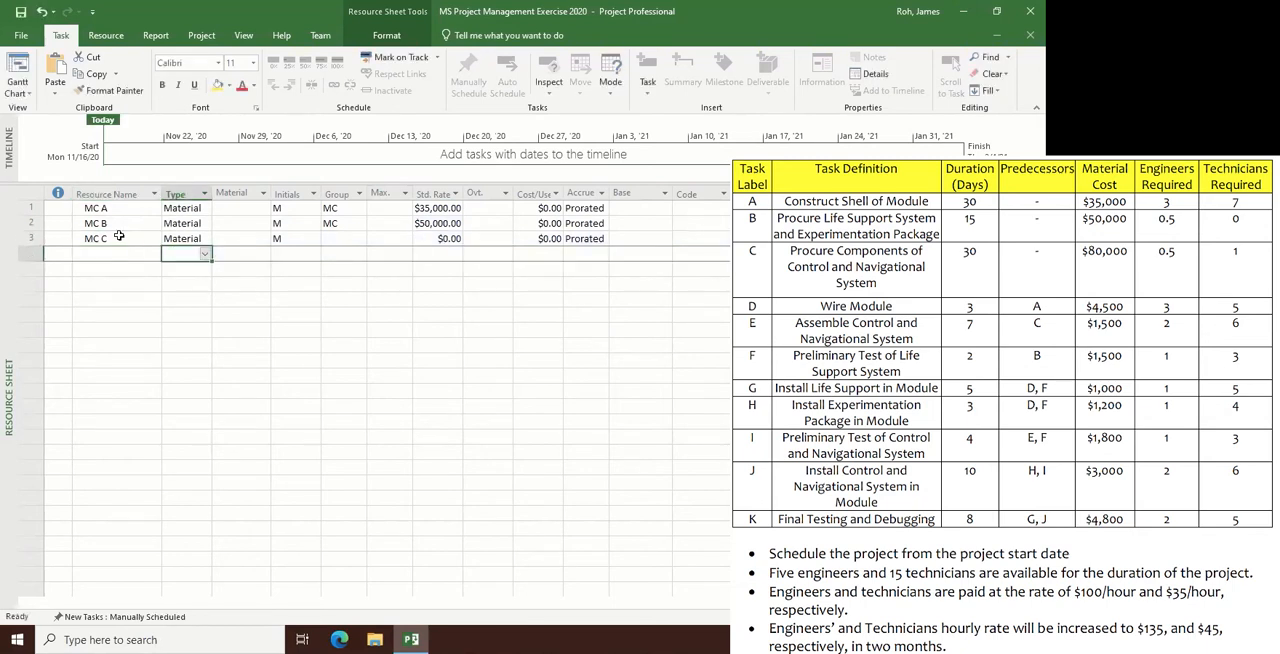
- Assign resource MC C to the group MC
{"action": "key", "text": "Right"}
{"action": "key", "text": "Right"}
{"action": "key", "text": "Up"}
{"action": "key", "text": "Right"}
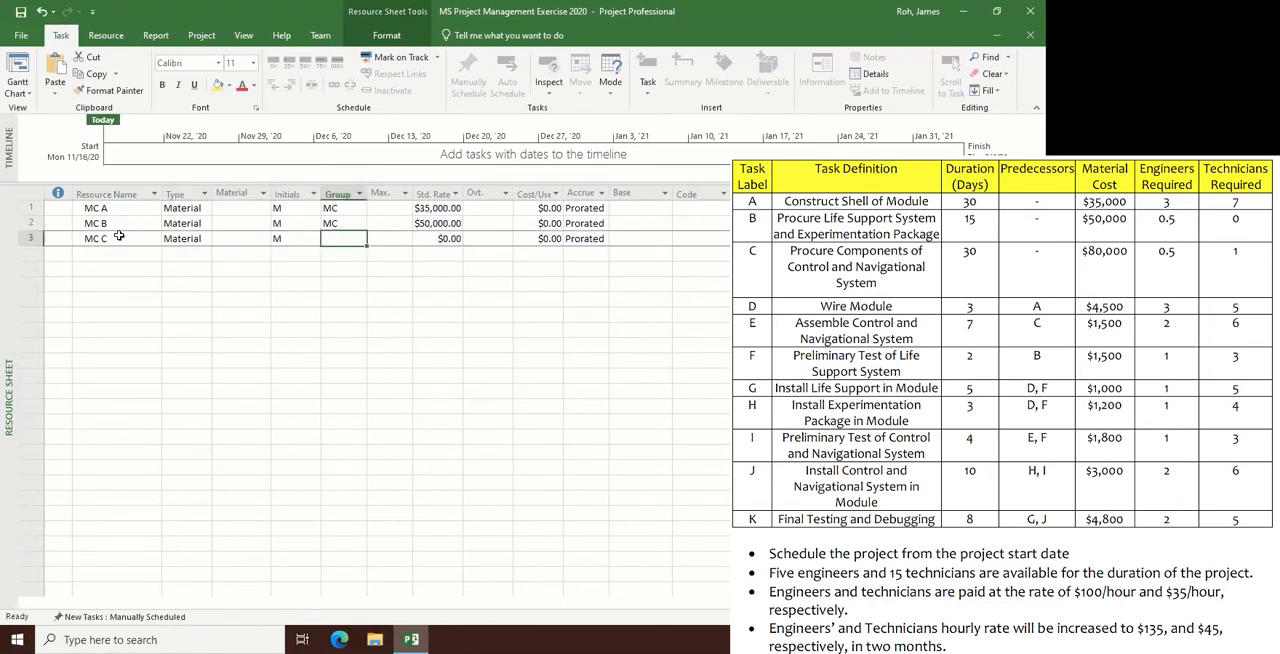
{"action": "type", "text": "MC"}
{"action": "key", "text": "Return"}
{"action": "key", "text": "Right"}
{"action": "key", "text": "Right"}
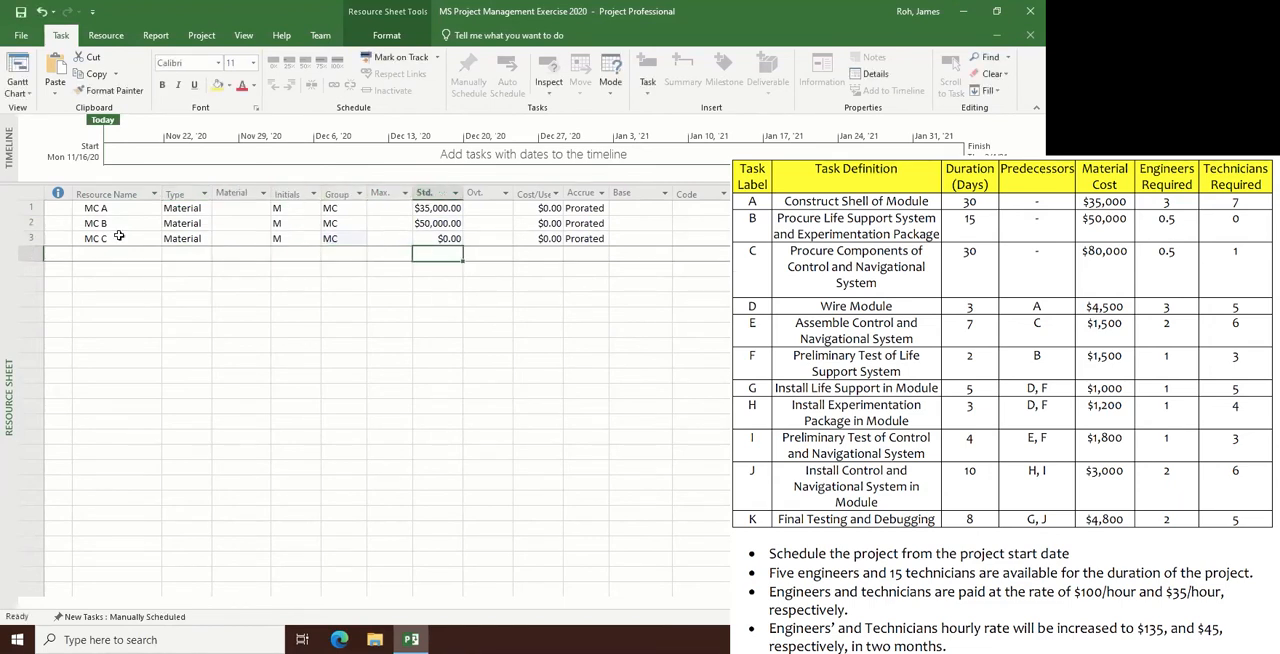
- Set the standard rate of resource MC C to $80,000
{"action": "key", "text": "Up"}
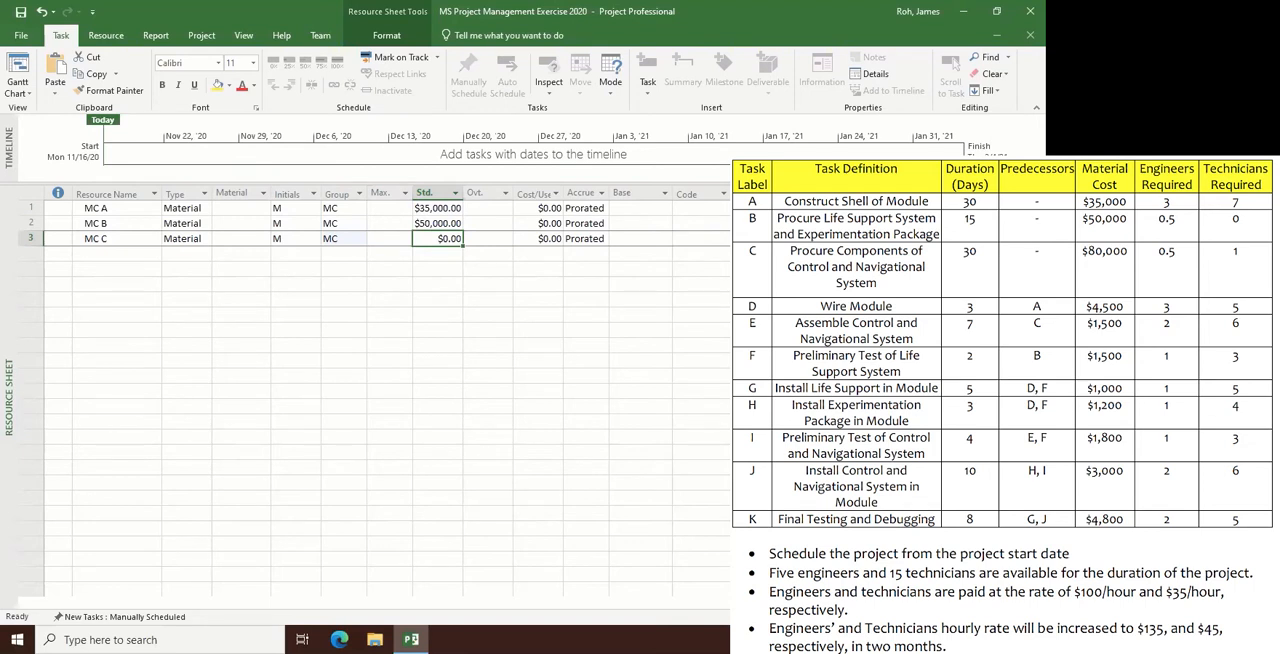
{"action": "type", "text": "80"}
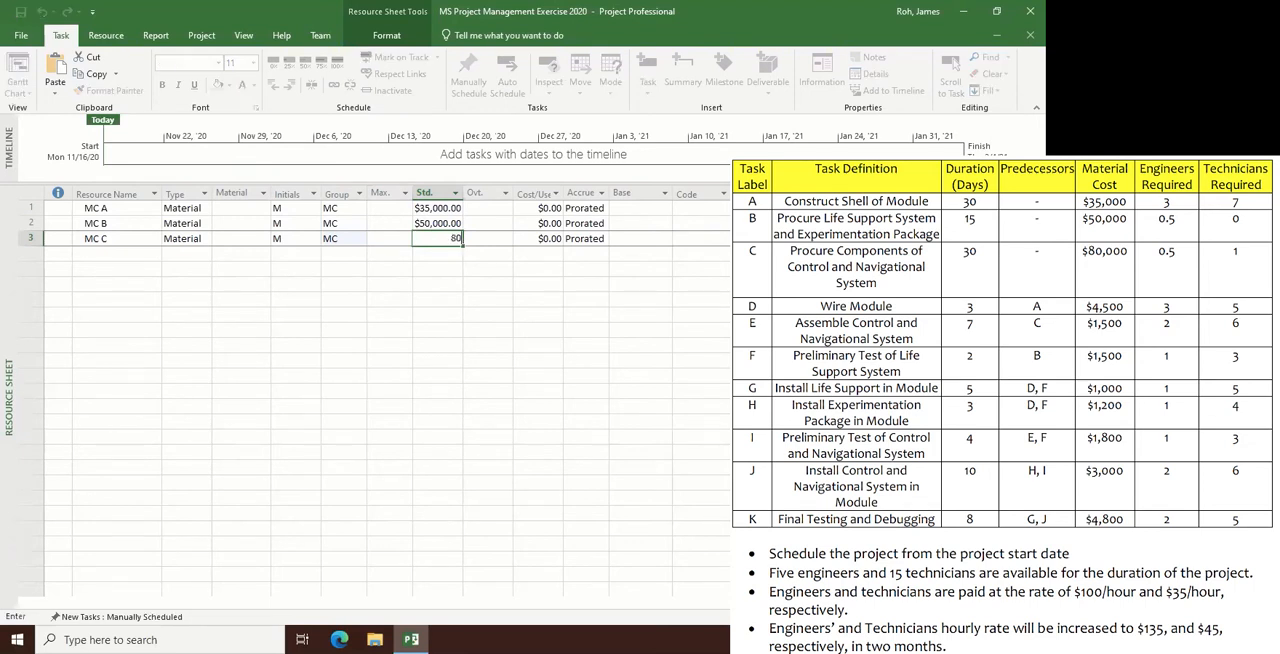
{"action": "type", "text": "000"}
{"action": "key", "text": "Return"}
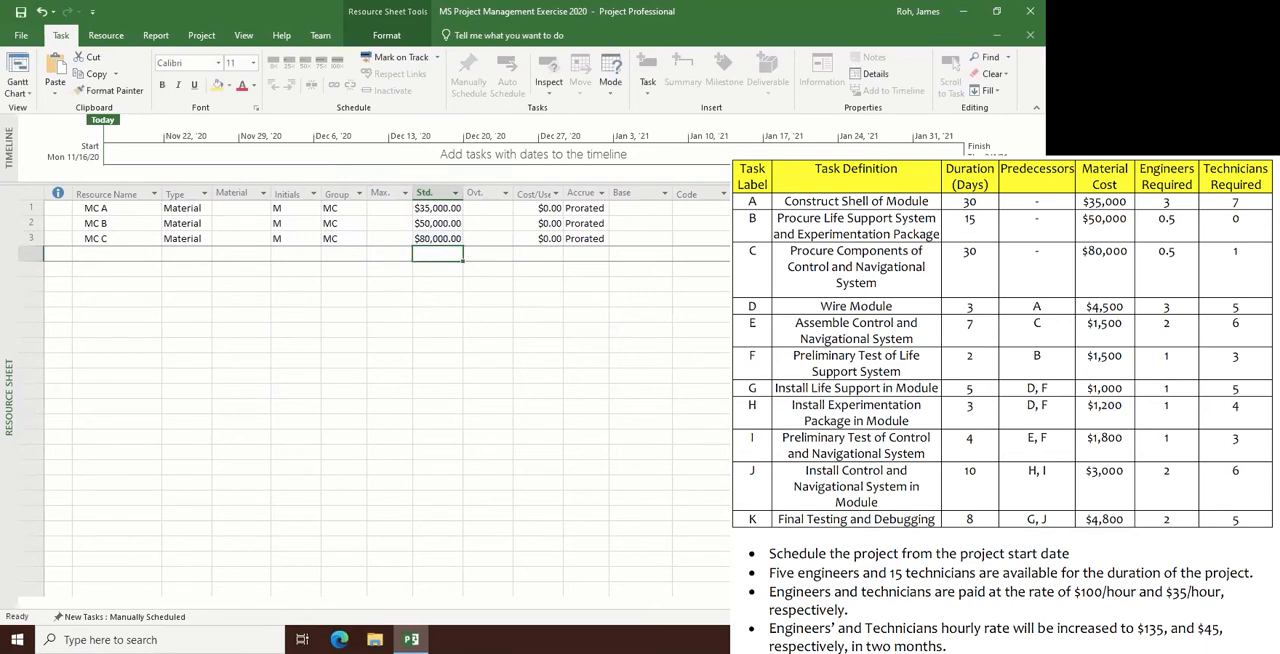
- Fill the complete MC C resource row down into the four empty rows below it, rows 4 to 7
{"action": "left_click", "coordinate": [131, 253]}
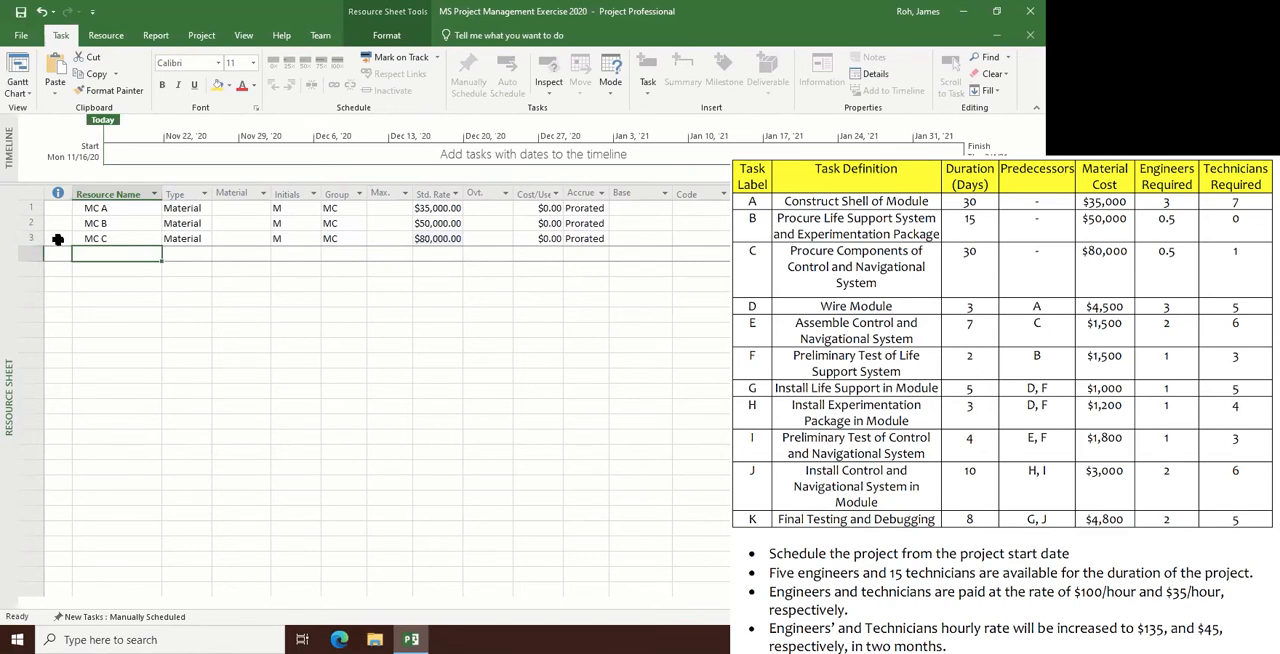
{"action": "mouse_move", "coordinate": [52, 237]}
{"action": "left_mouse_down"}
{"action": "mouse_move", "coordinate": [600, 240]}
{"action": "mouse_move", "coordinate": [597, 303]}
{"action": "left_mouse_up"}
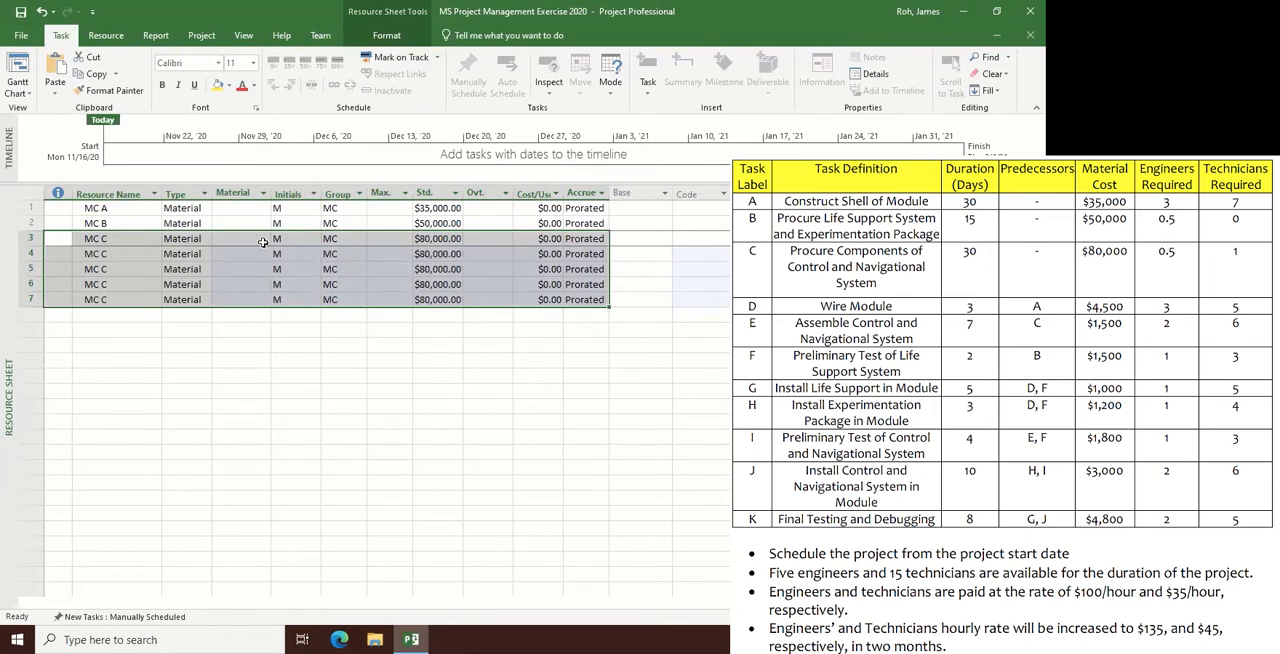
{"action": "left_click", "coordinate": [275, 347]}
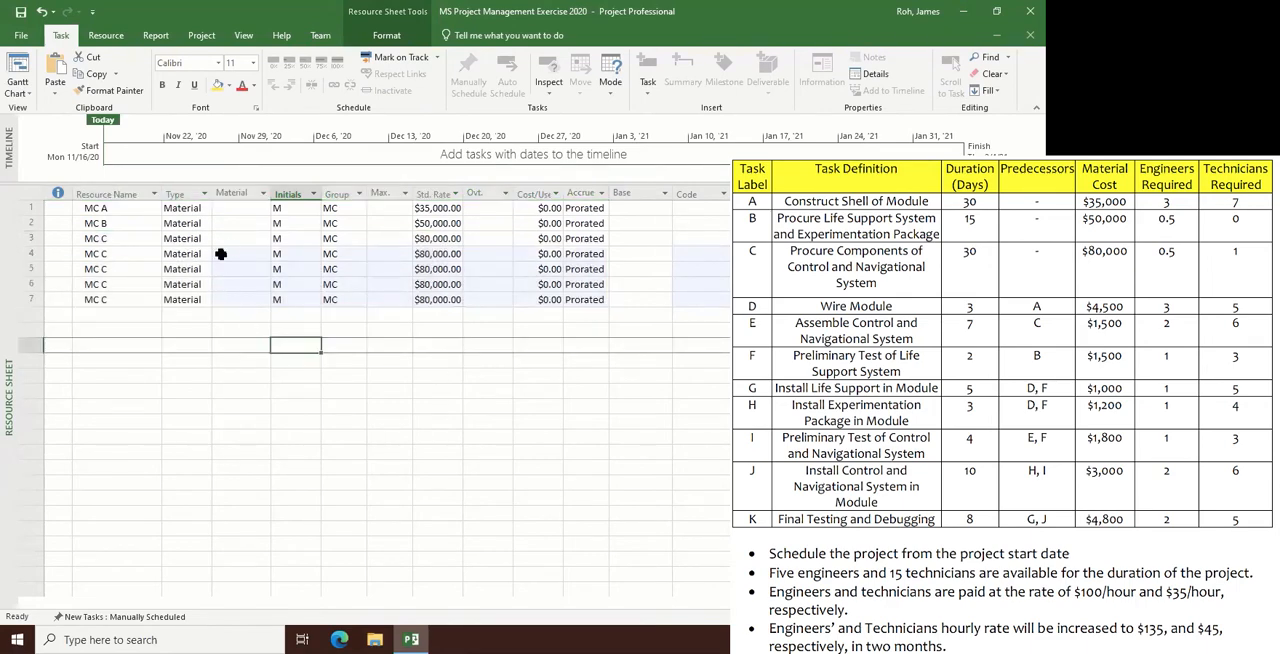
{"action": "left_click", "coordinate": [200, 208]}
{"action": "left_click", "coordinate": [204, 208]}
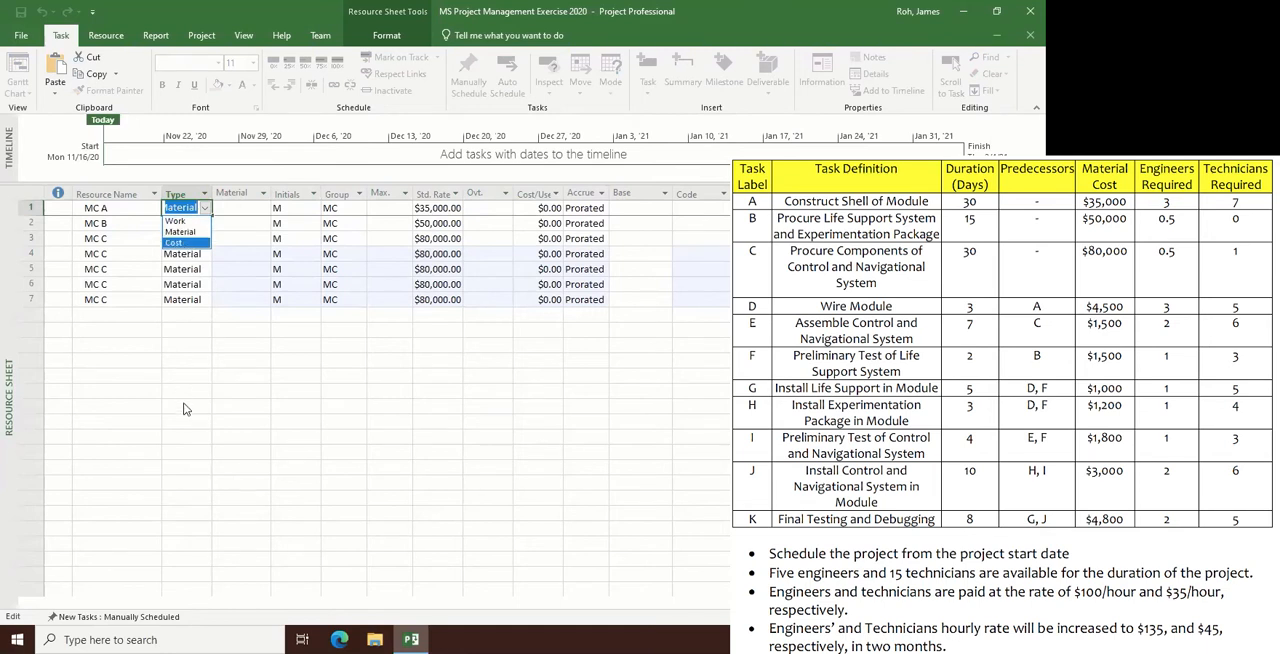
{"action": "key", "text": "Escape"}
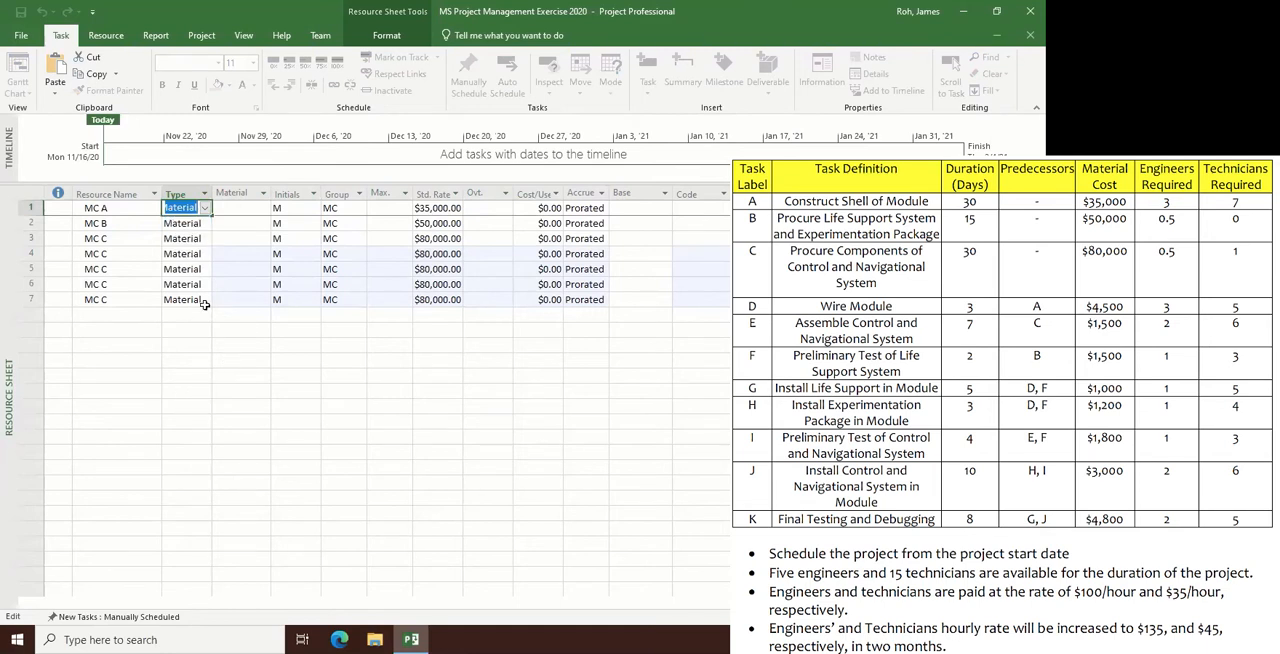
- Rename the copied resource in row 4 to MC D
{"action": "double_click", "coordinate": [125, 255]}
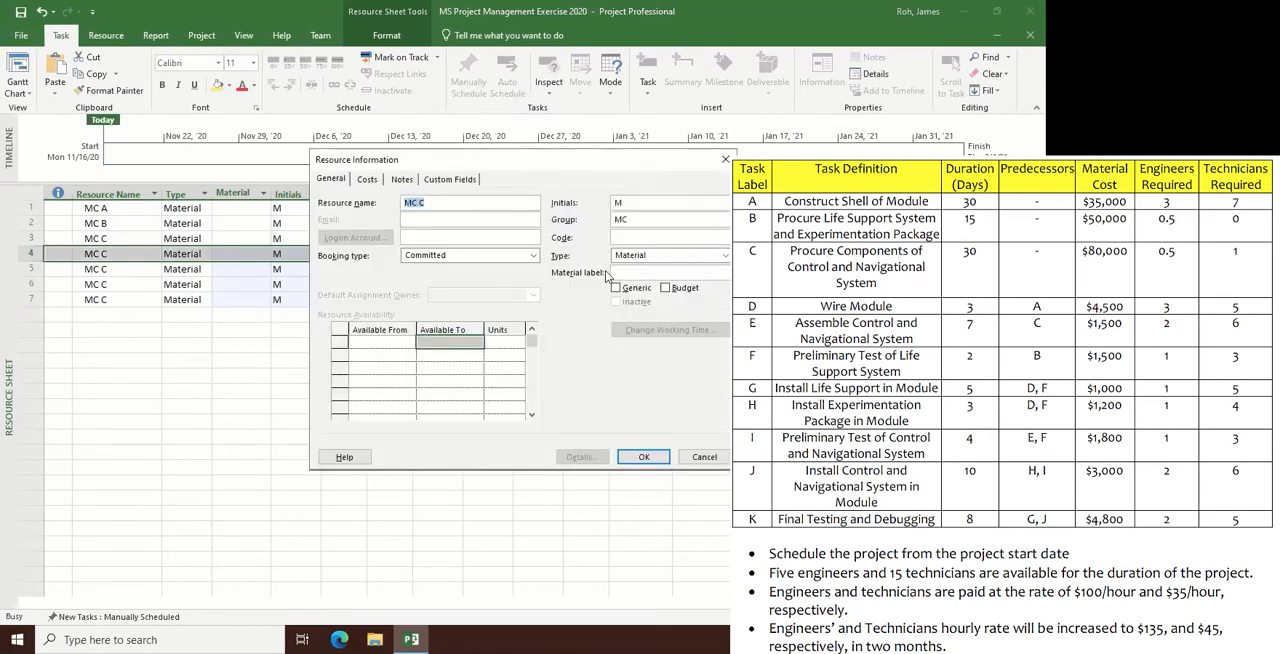
{"action": "left_click", "coordinate": [451, 202]}
{"action": "key", "text": "BackSpace"}
{"action": "type", "text": "D"}
{"action": "left_click", "coordinate": [643, 455]}
- Set the standard rate of resource MC D to $4,500
{"action": "left_click", "coordinate": [460, 360]}
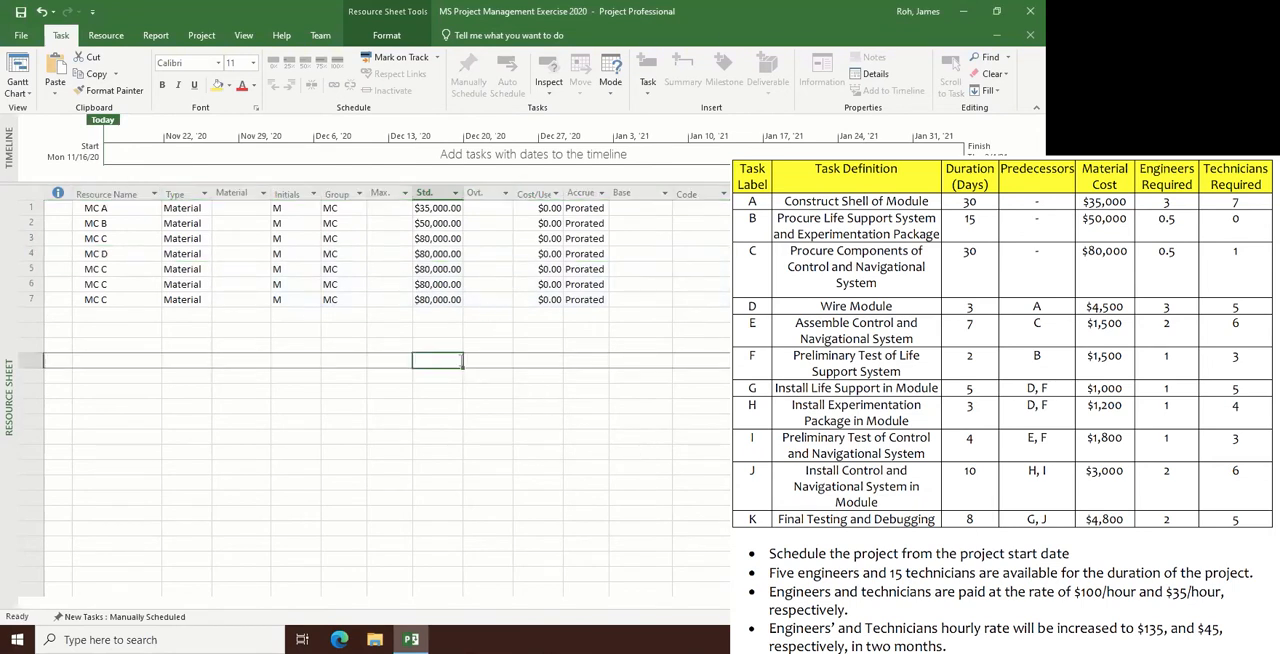
{"action": "key", "text": "Up"}
{"action": "key", "text": "Up"}
{"action": "key", "text": "Up"}
{"action": "key", "text": "Up"}
{"action": "key", "text": "Up"}
{"action": "key", "text": "Up"}
{"action": "key", "text": "Up"}
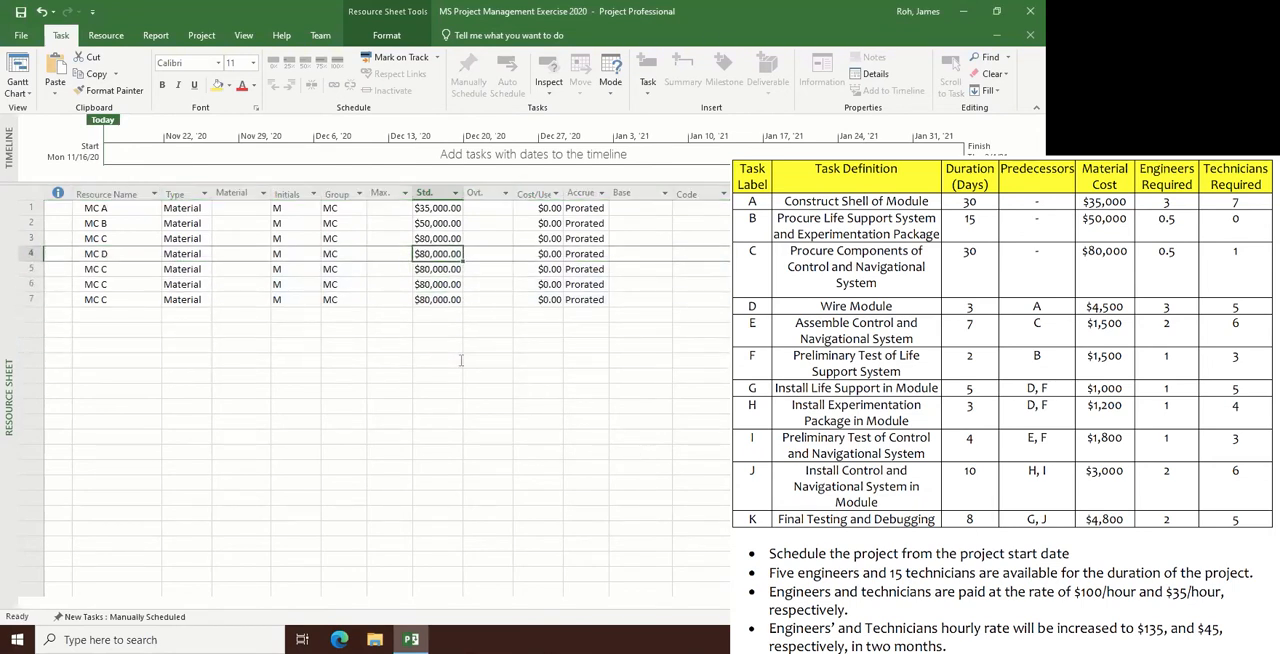
{"action": "type", "text": "4500"}
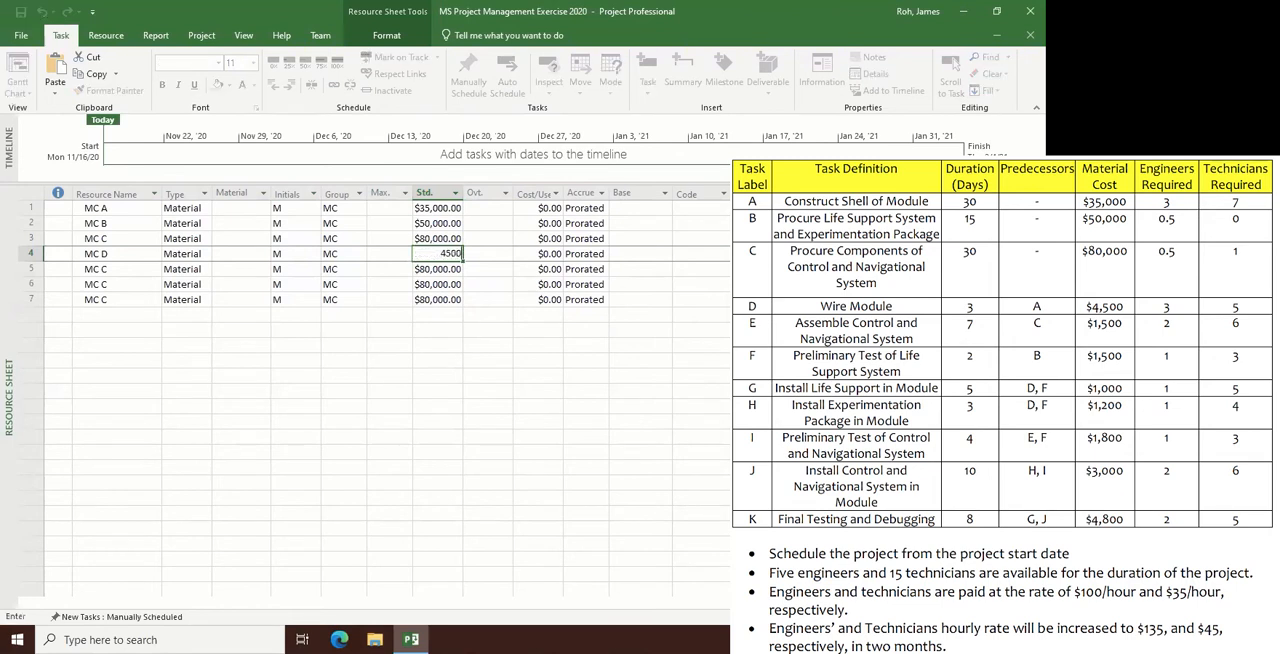
{"action": "key", "text": "Return"}
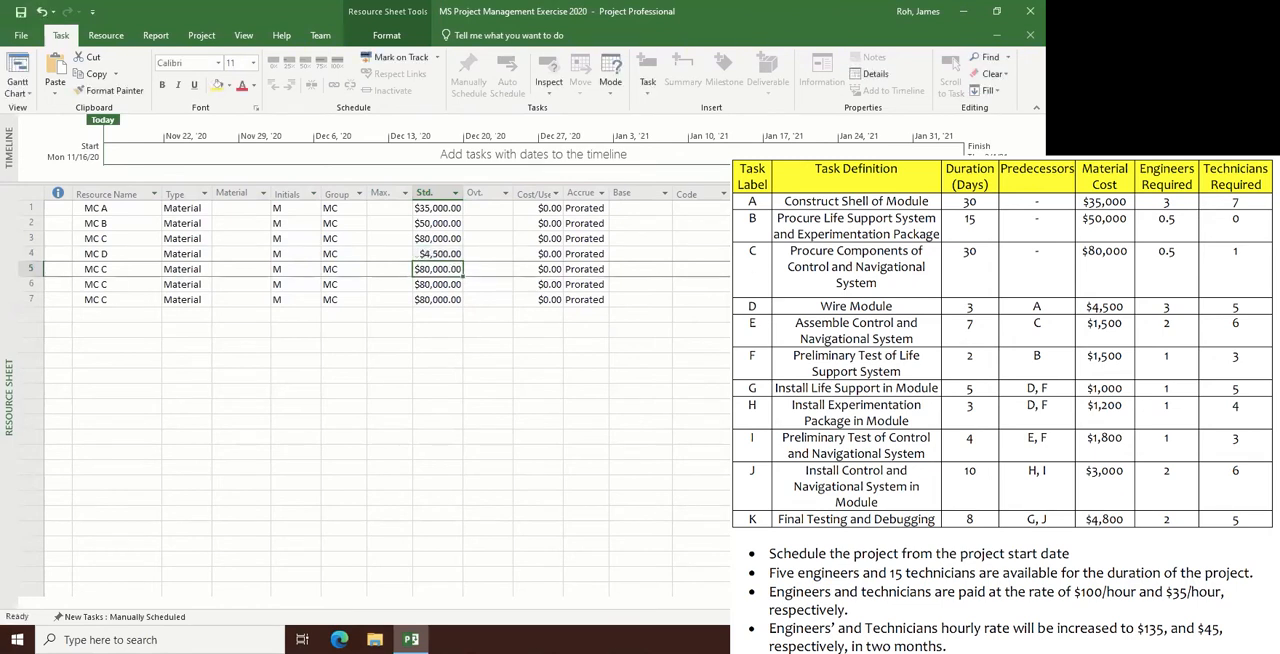
- Rename the copied resource in row 5 to MC E
{"action": "key", "text": "Left"}
{"action": "key", "text": "Left"}
{"action": "key", "text": "Left"}
{"action": "key", "text": "Left"}
{"action": "key", "text": "Left"}
{"action": "key", "text": "Left"}
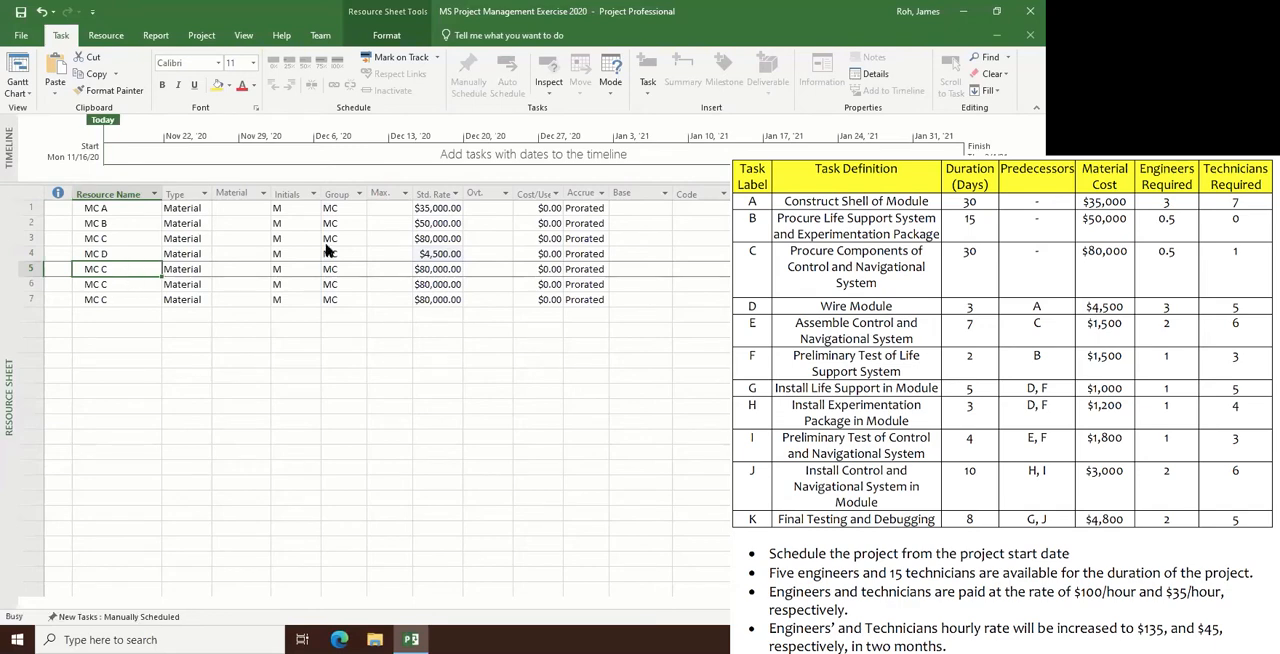
{"action": "left_click", "coordinate": [436, 205]}
{"action": "key", "text": "BackSpace"}
{"action": "type", "text": "E"}
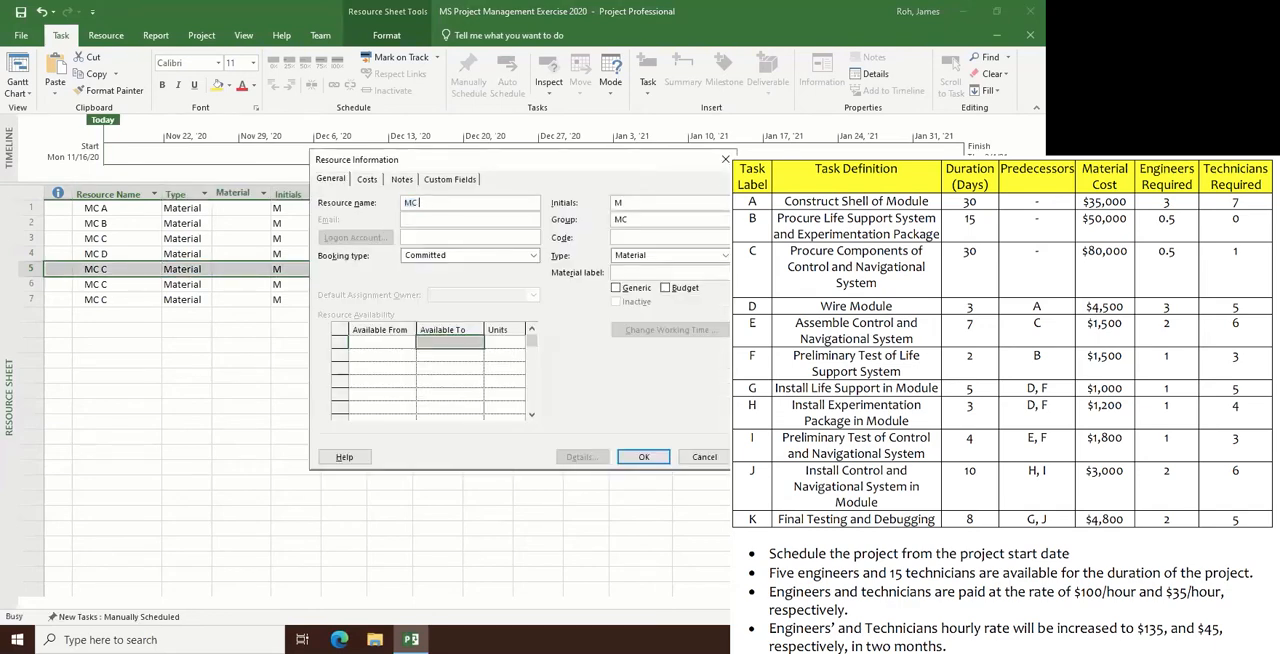
{"action": "key", "text": "Return"}
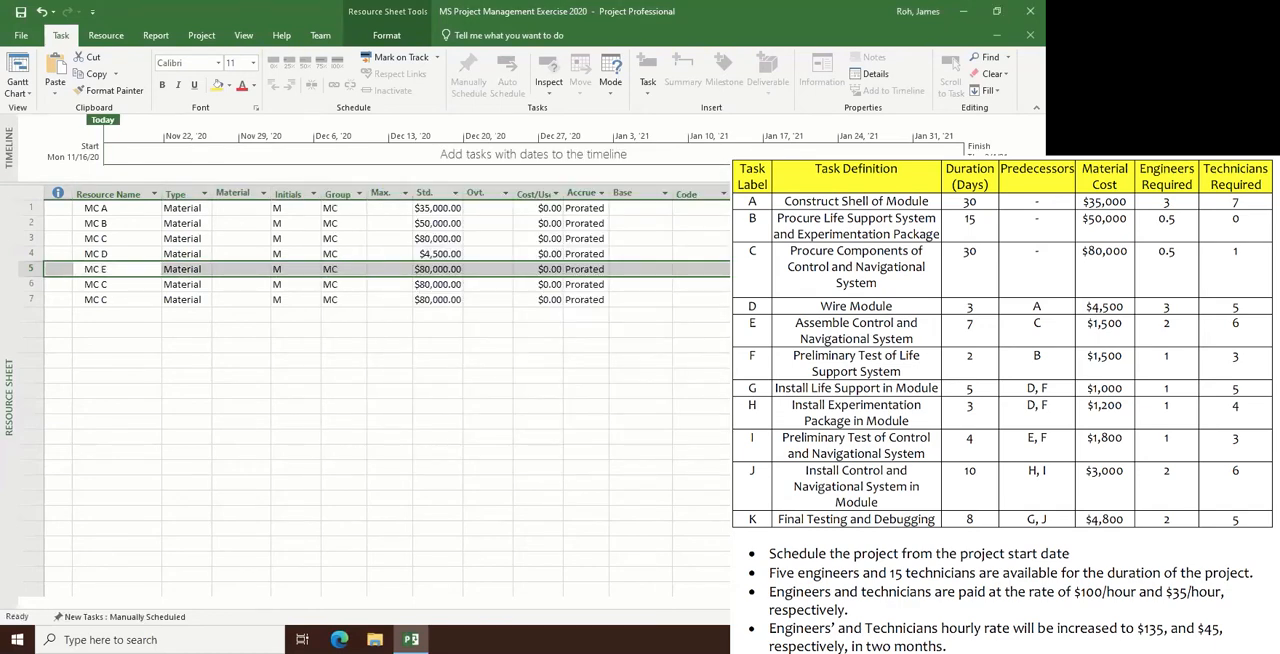
- Rename the copied resource in row 6 to MC F
{"action": "double_click", "coordinate": [151, 291]}
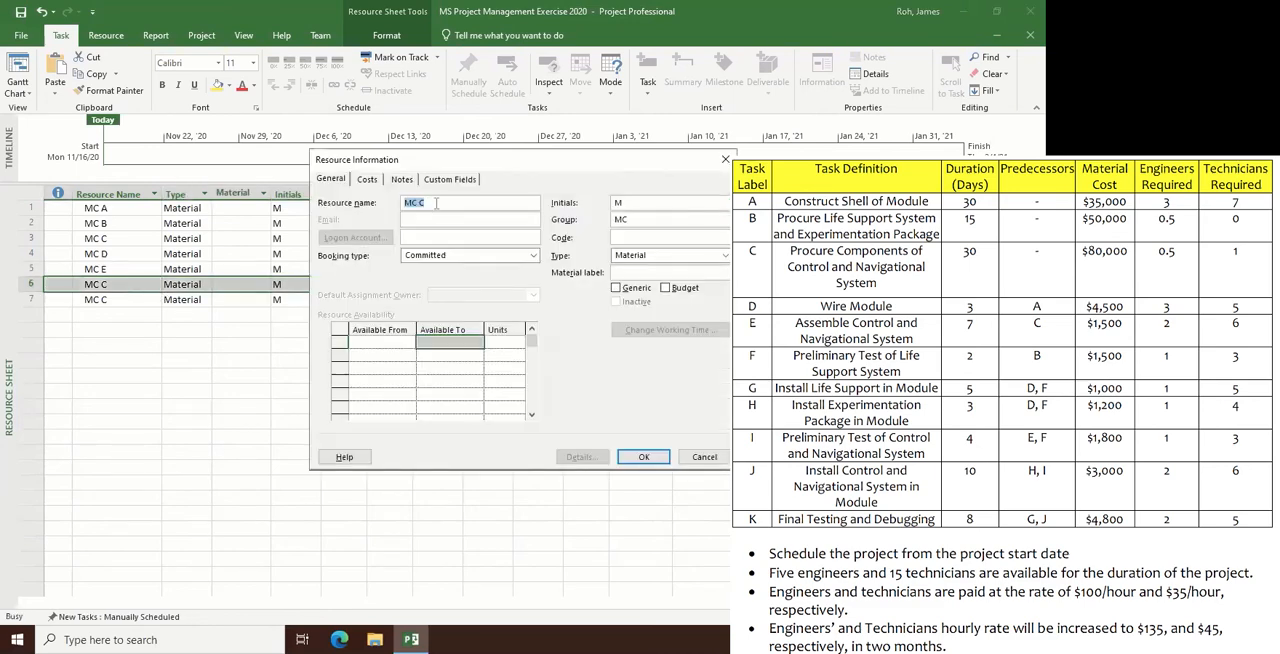
{"action": "left_click", "coordinate": [436, 203]}
{"action": "key", "text": "BackSpace"}
{"action": "type", "text": "F"}
{"action": "key", "text": "Return"}
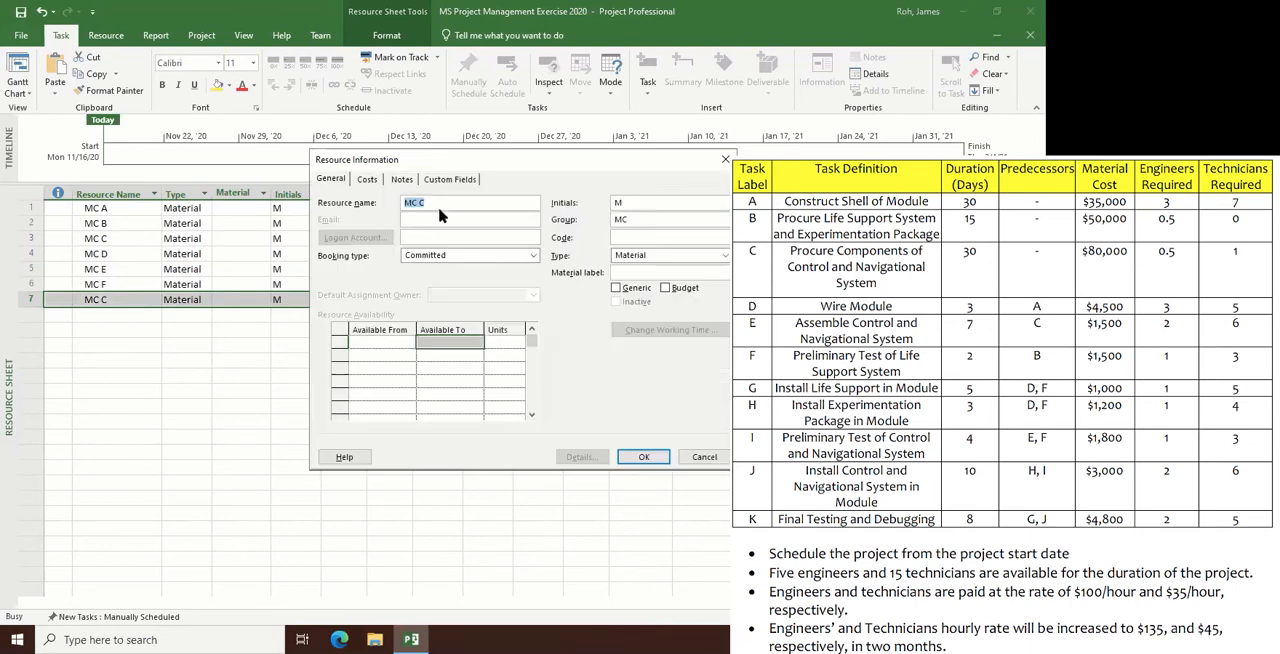
- Rename the copied resource in row 7 to MC G
{"action": "left_click", "coordinate": [441, 208]}
{"action": "key", "text": "BackSpace"}
{"action": "type", "text": "G"}
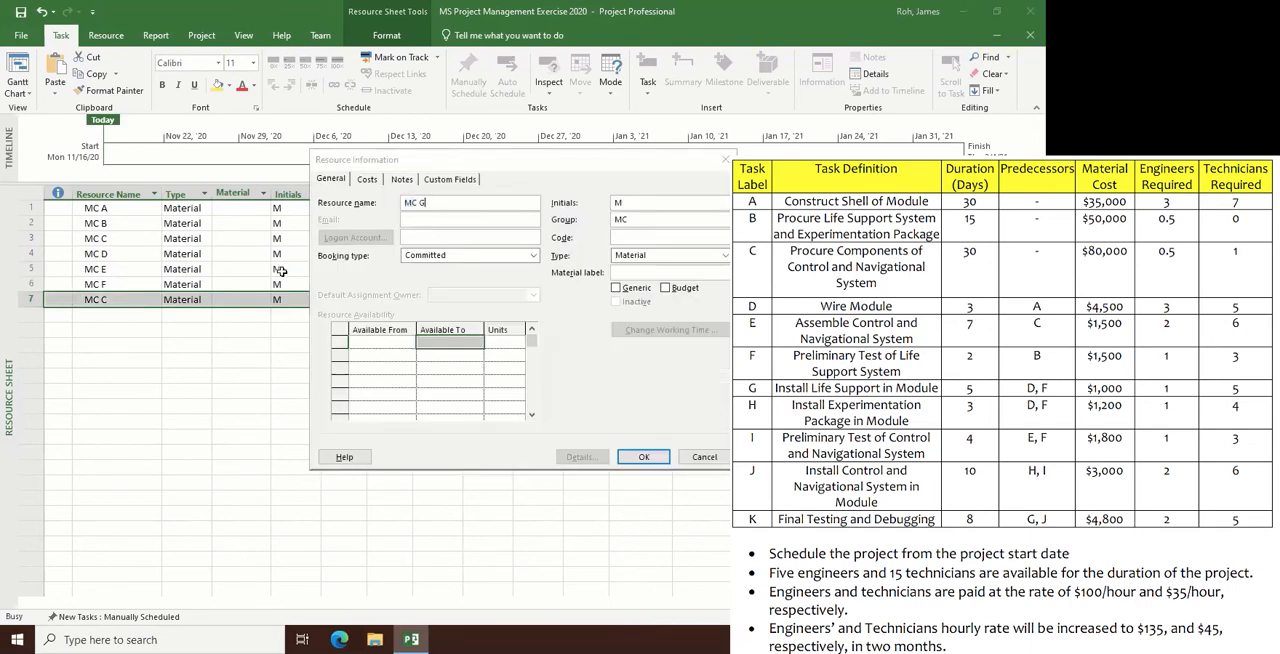
{"action": "key", "text": "Return"}
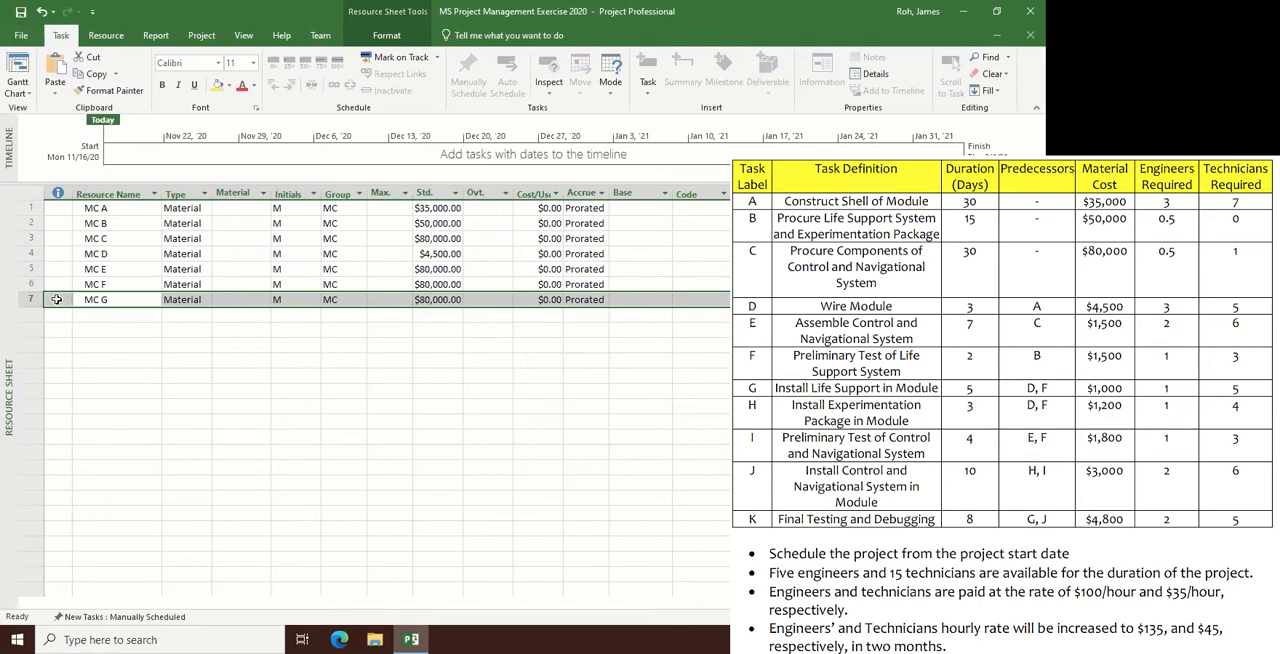
- Fill the MC G row down into rows 8 to 11 and rename the copy in row 8 to MC H
{"action": "left_click_drag", "start_coordinate": [57, 299], "coordinate": [590, 368]}
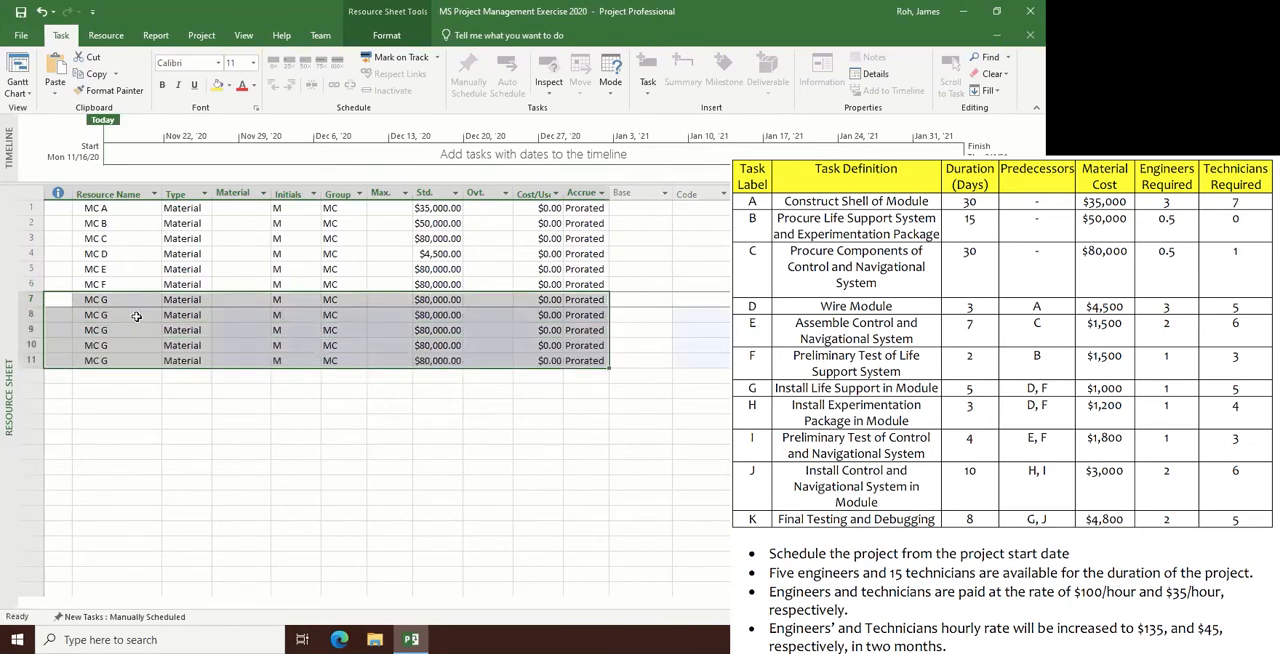
{"action": "double_click", "coordinate": [137, 316]}
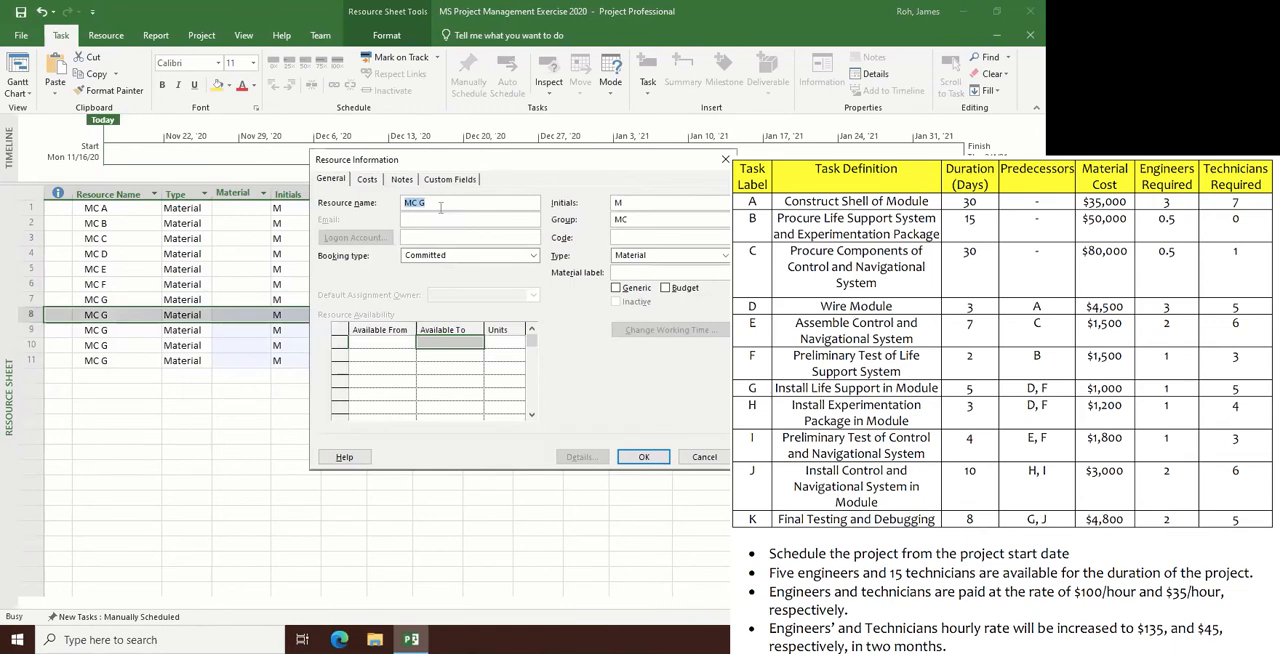
{"action": "left_click", "coordinate": [440, 207]}
{"action": "key", "text": "BackSpace"}
{"action": "type", "text": "H"}
{"action": "key", "text": "Return"}
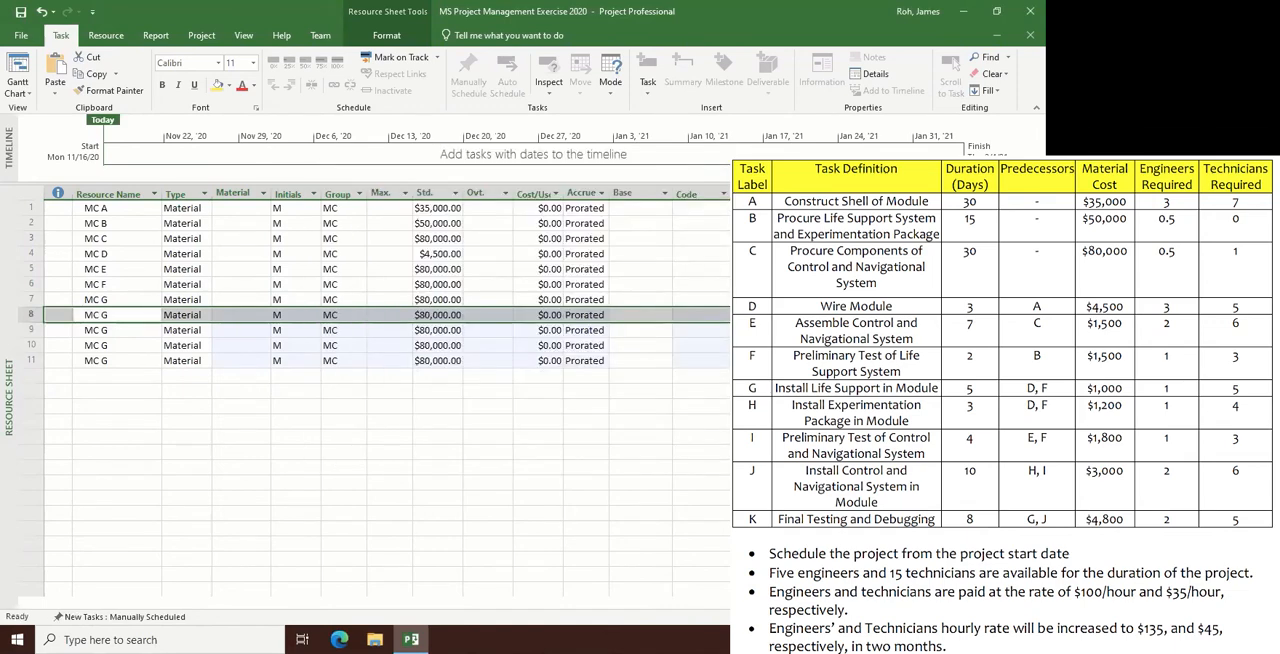
- Rename the copied resource in row 9 to MC I
{"action": "double_click", "coordinate": [137, 332]}
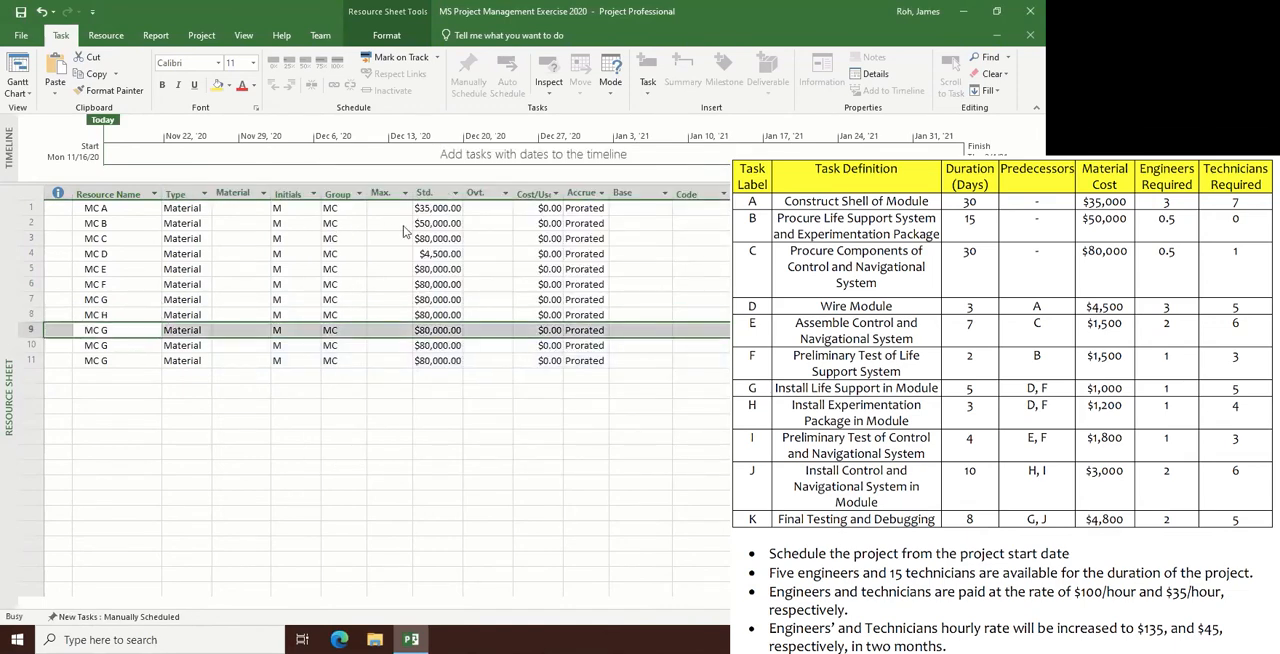
{"action": "left_click", "coordinate": [436, 204]}
{"action": "key", "text": "BackSpace"}
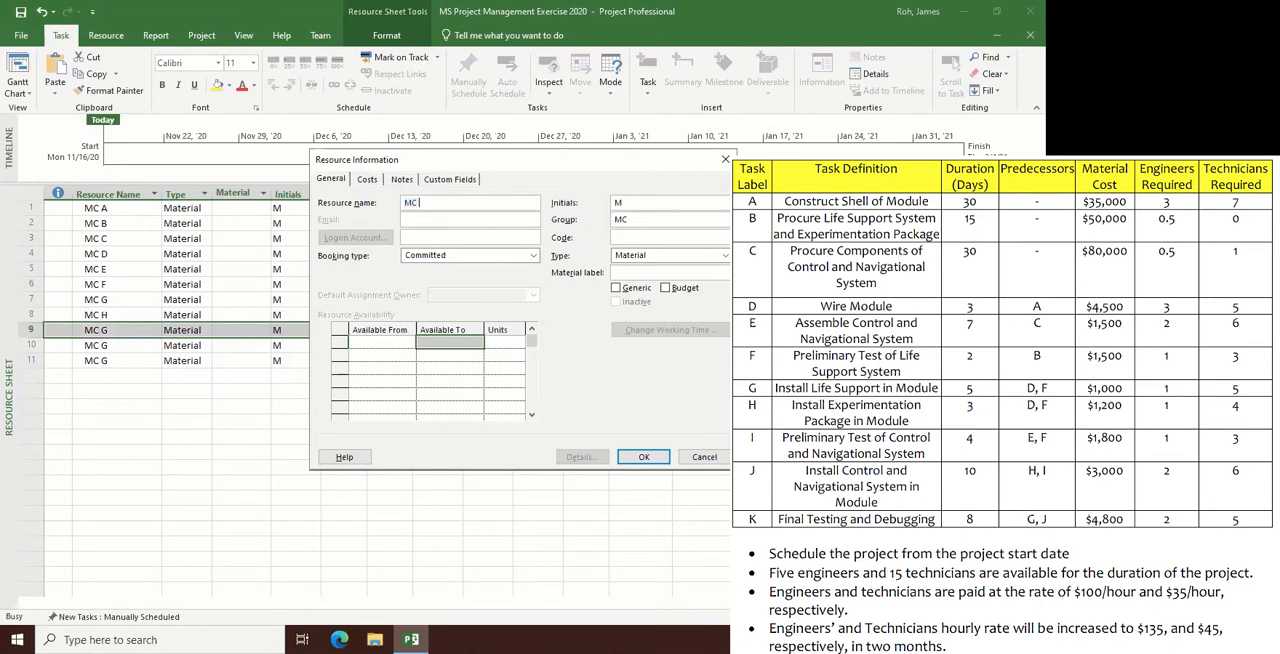
{"action": "type", "text": "I"}
{"action": "key", "text": "Return"}
- Rename the copied resource in row 10 to MC J
{"action": "double_click", "coordinate": [128, 347]}
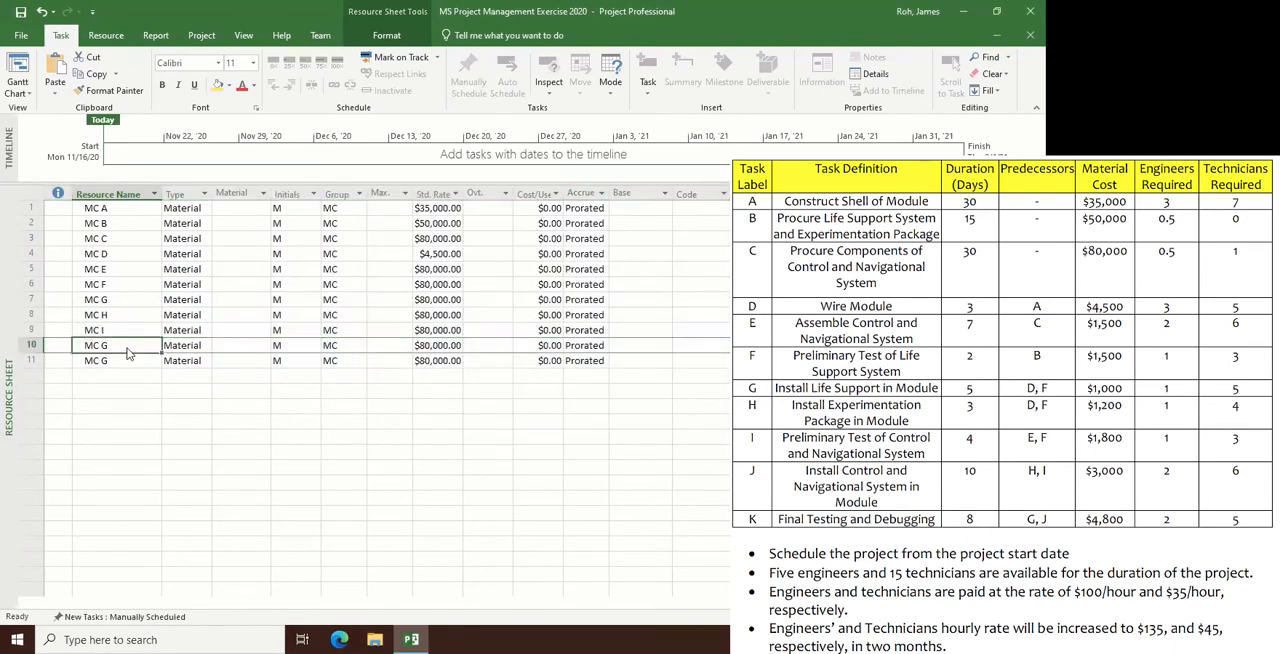
{"action": "left_click", "coordinate": [456, 204]}
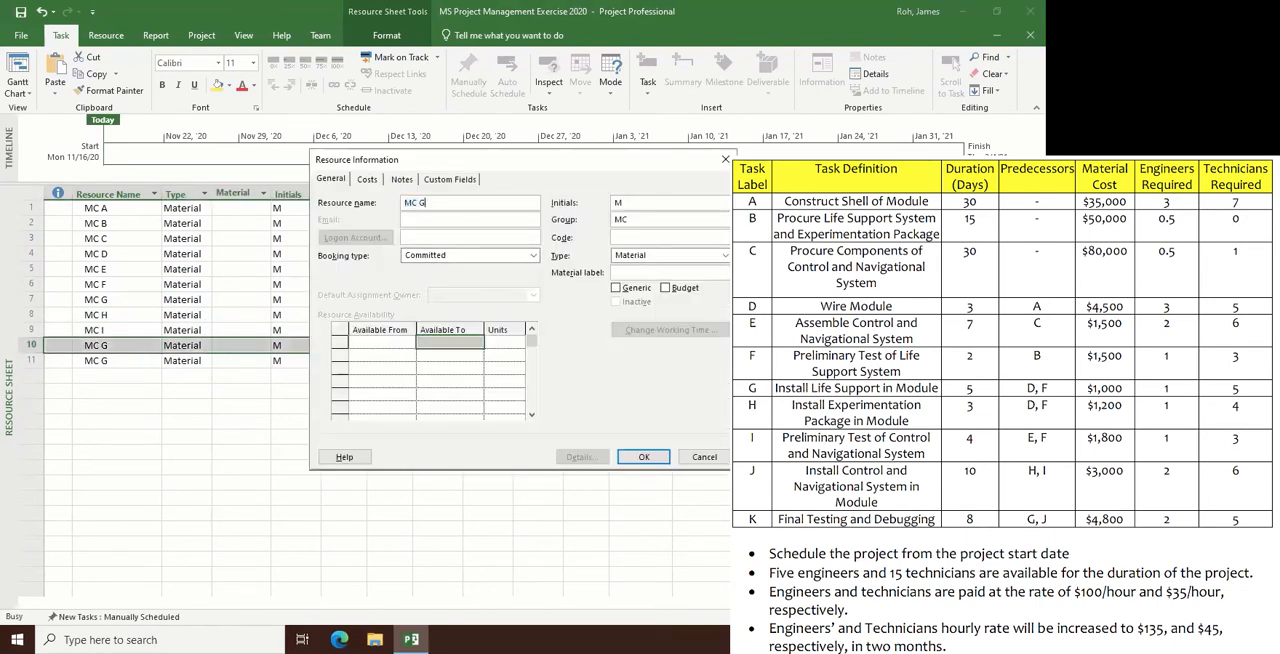
{"action": "key", "text": "BackSpace"}
{"action": "type", "text": "J"}
{"action": "key", "text": "Return"}
- Rename the copied resource in row 11 to MC K
{"action": "double_click", "coordinate": [113, 361]}
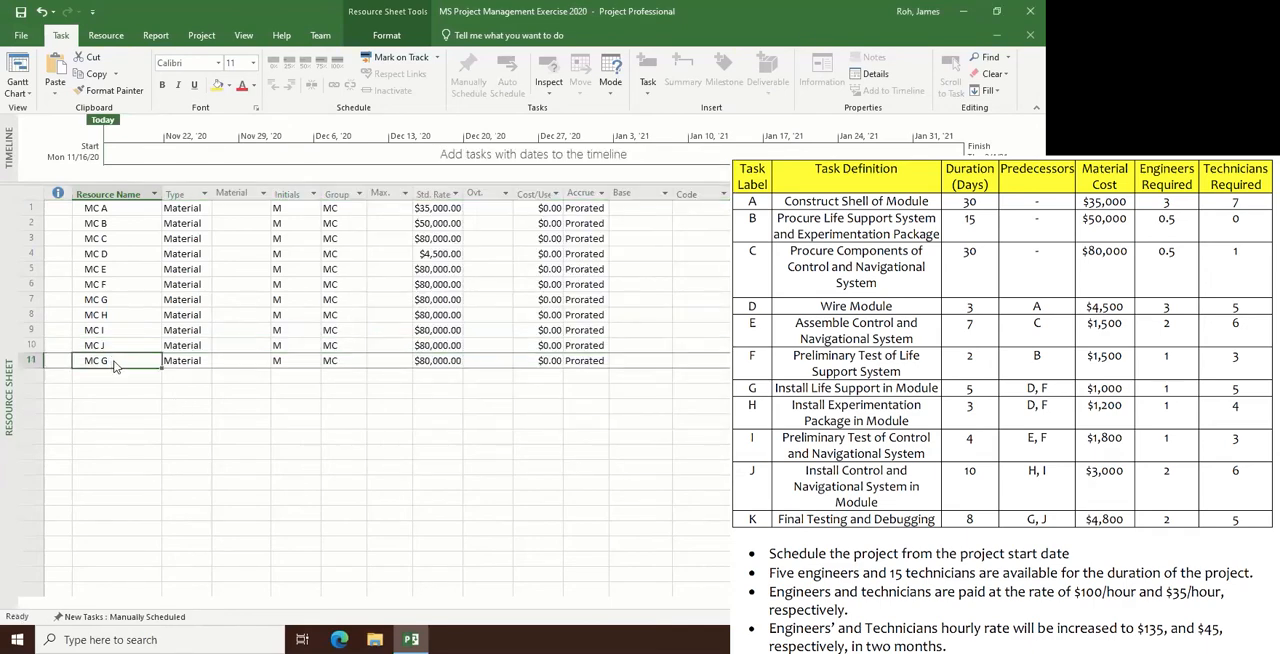
{"action": "left_click", "coordinate": [438, 204]}
{"action": "key", "text": "BackSpace"}
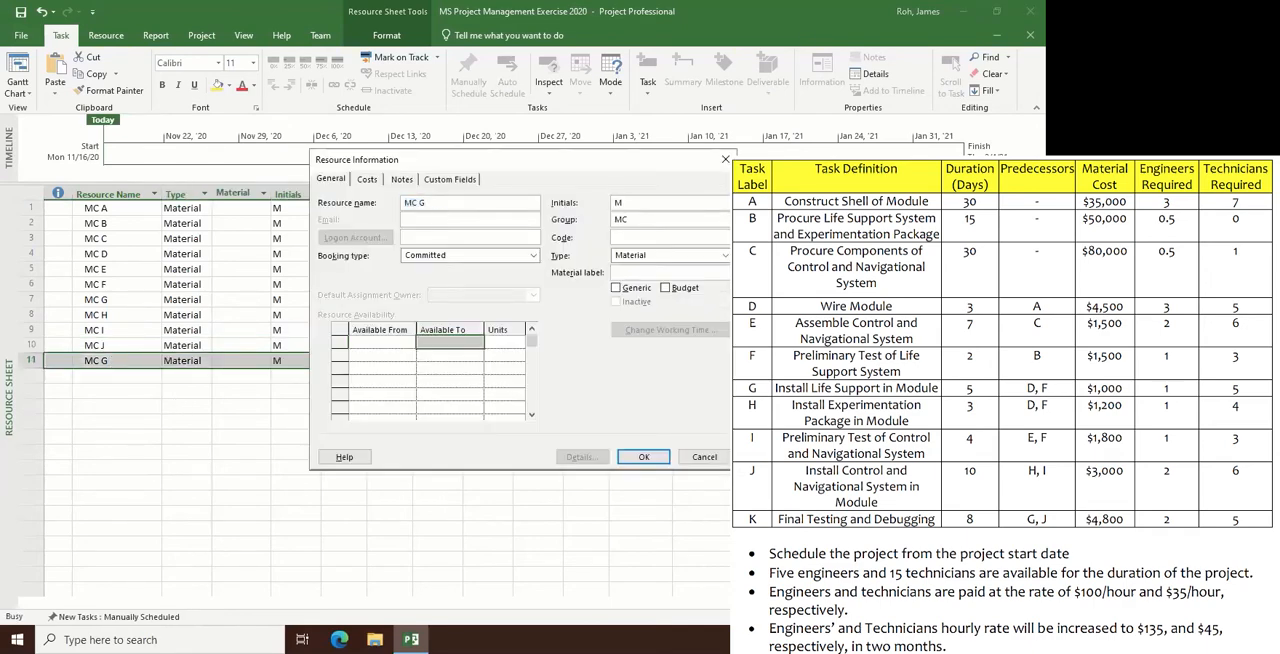
{"action": "type", "text": "K"}
{"action": "key", "text": "Return"}
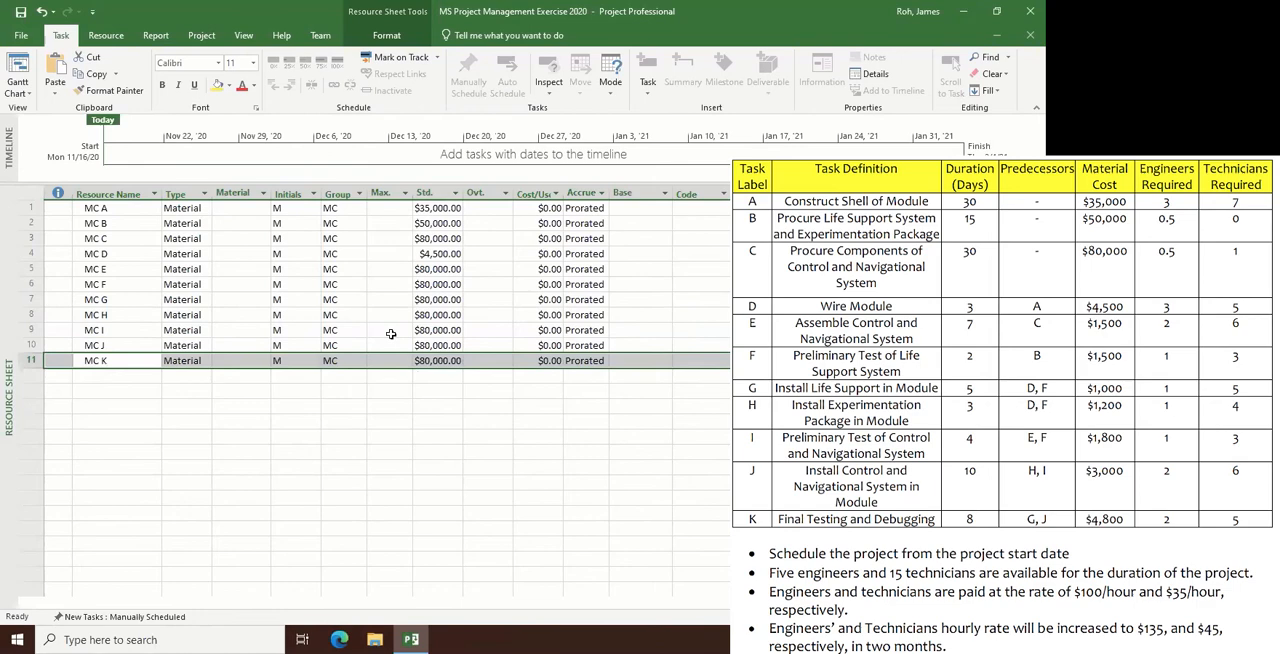
- Set the standard rates of MC E and MC F to $1,500 each and of MC G to $1,000
{"action": "left_click", "coordinate": [438, 272]}
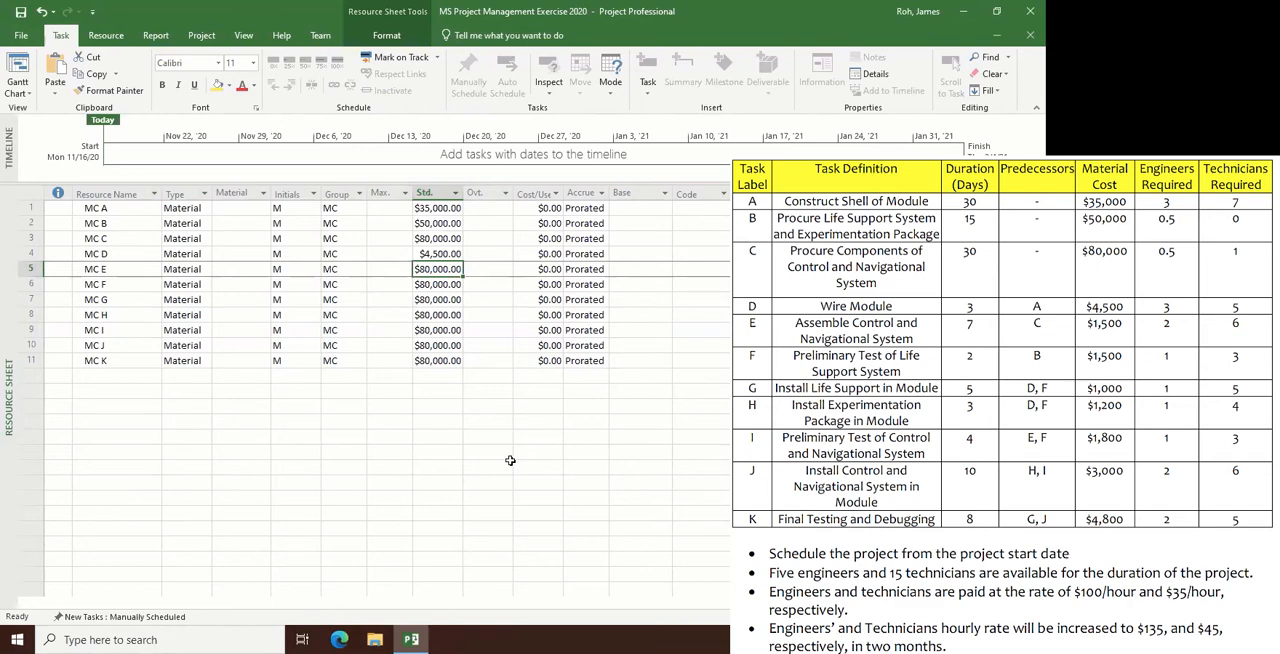
{"action": "type", "text": "1500"}
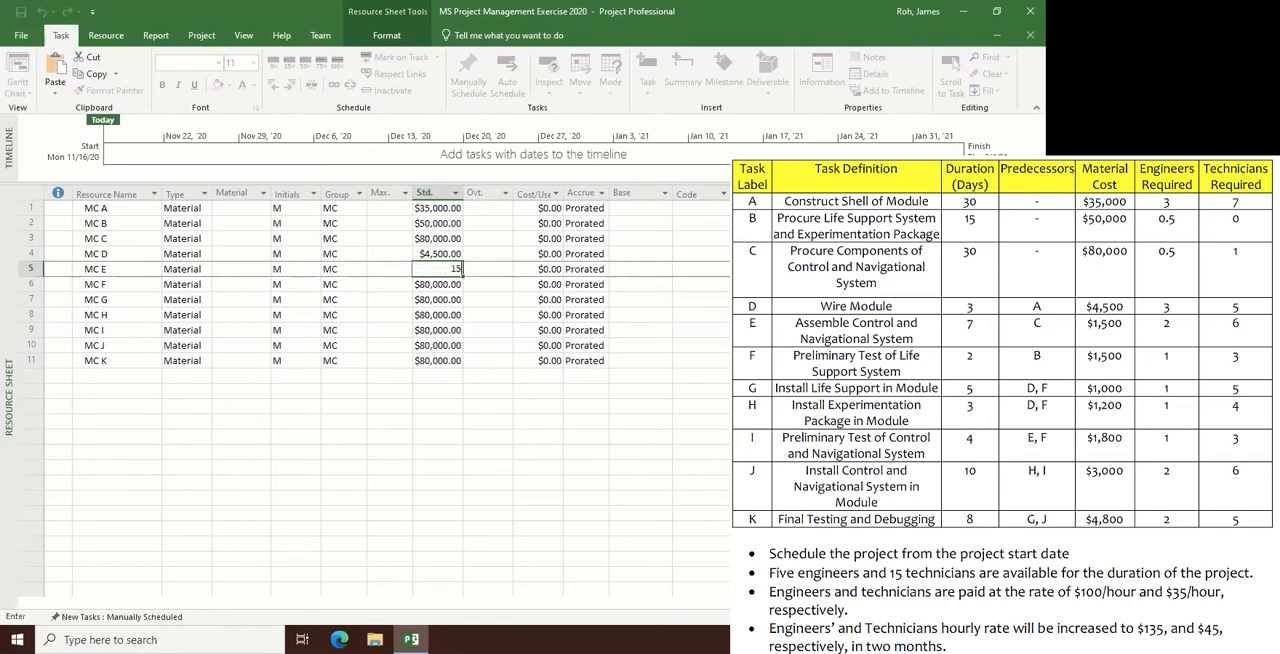
{"action": "key", "text": "Return"}
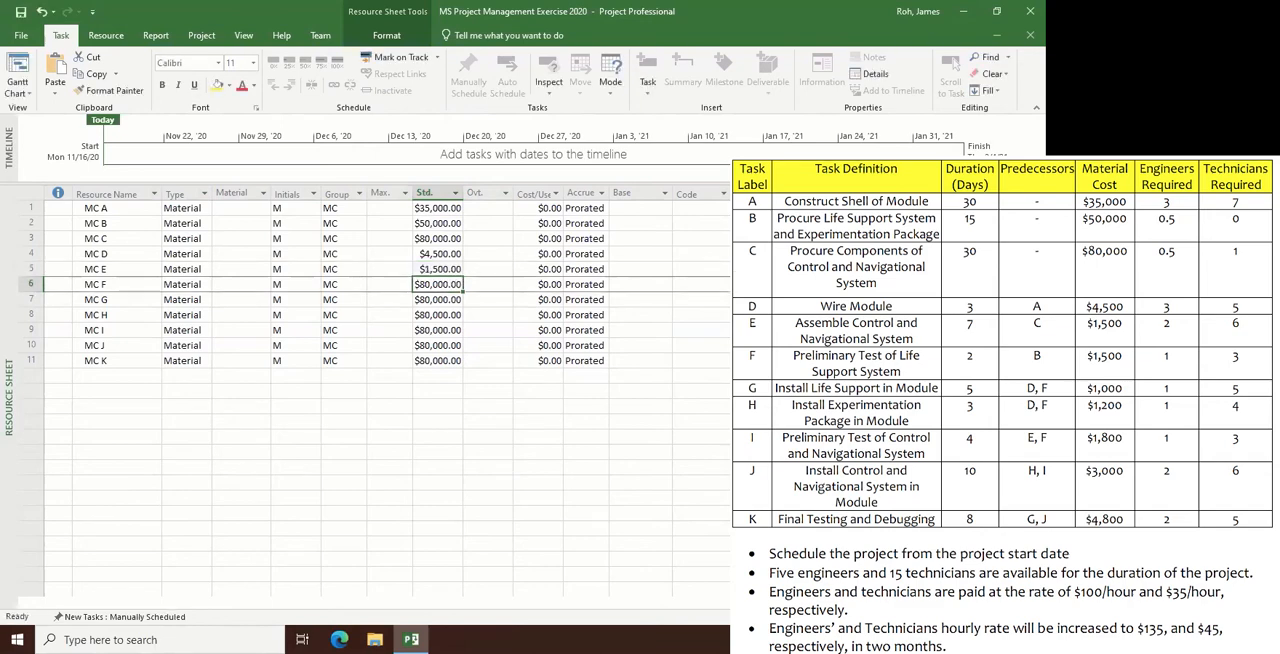
{"action": "type", "text": "1500"}
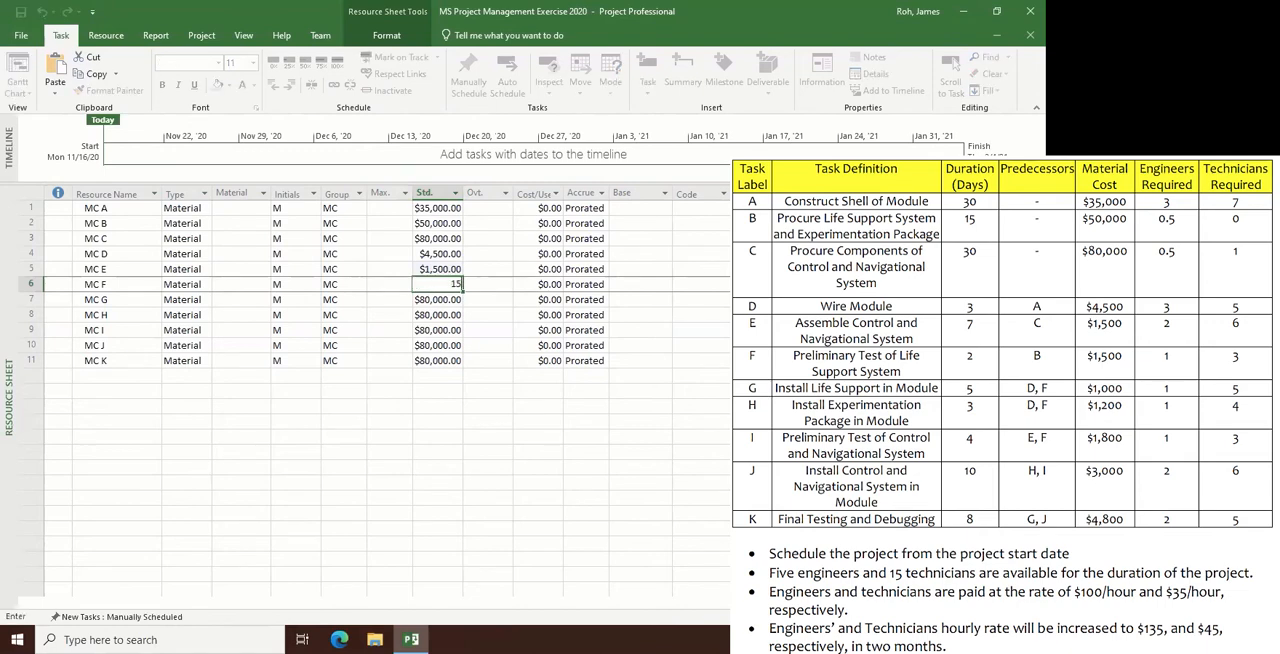
{"action": "key", "text": "Return"}
{"action": "type", "text": "1000"}
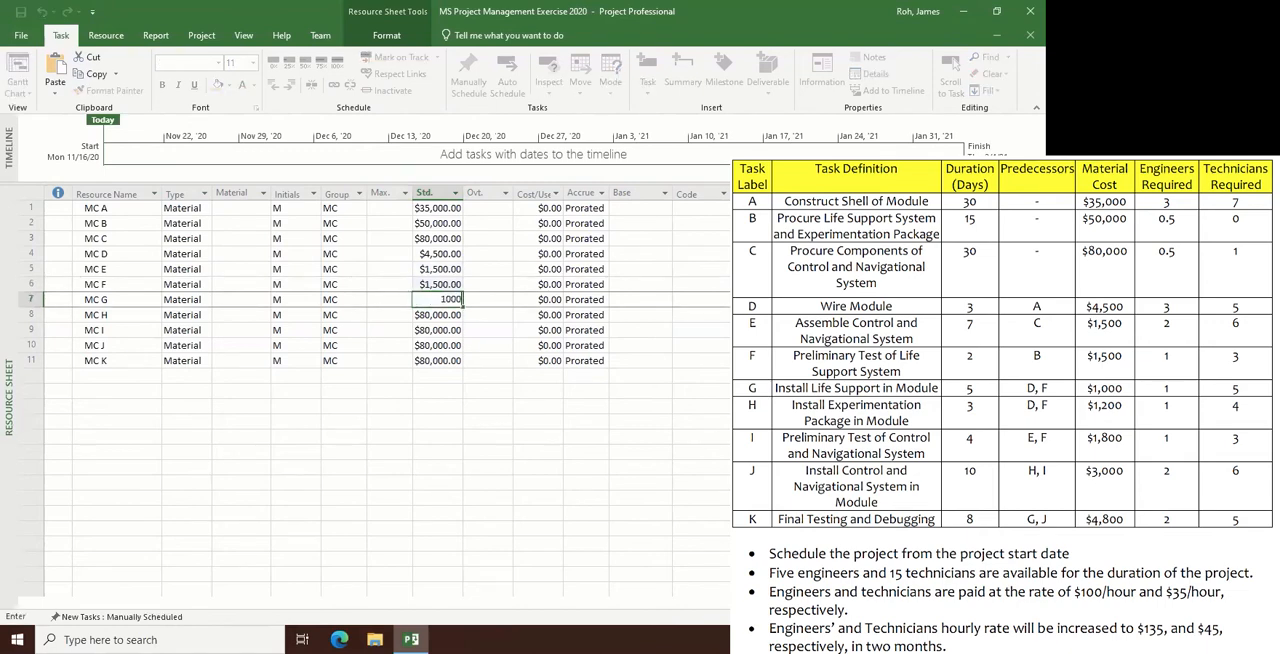
{"action": "key", "text": "Return"}
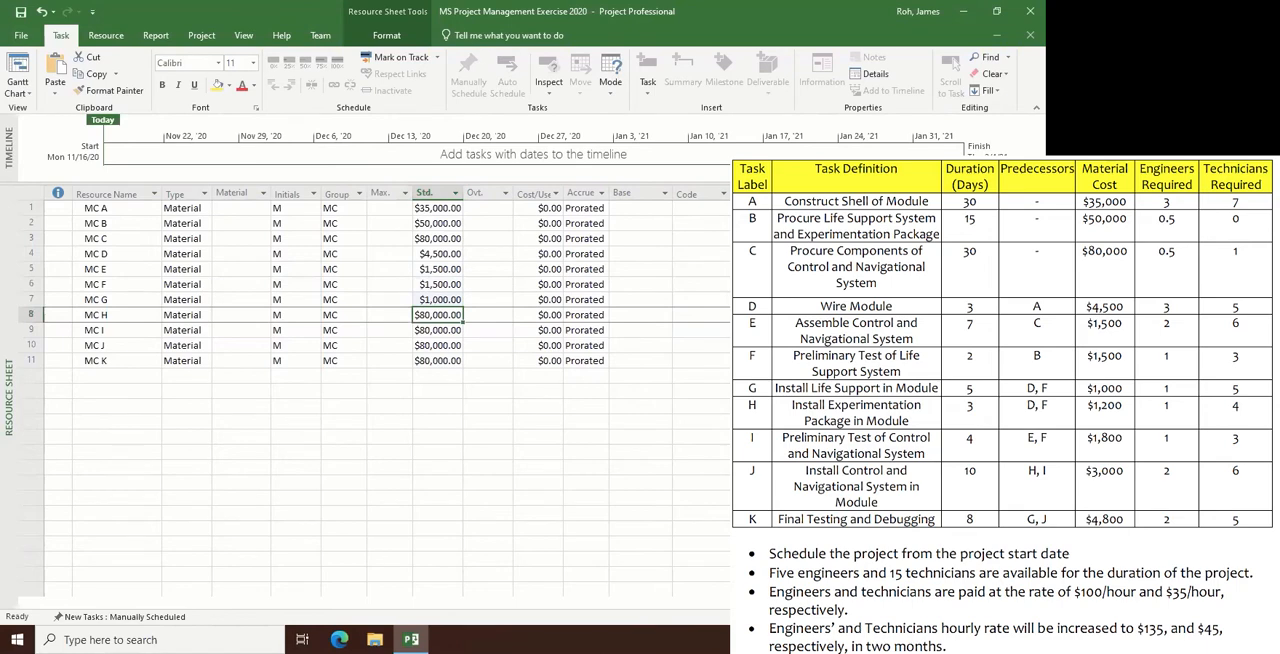
- Set the standard rates of MC H to $1,200, MC I to $1,800, MC J to $3,000 and MC K to $4,800
{"action": "type", "text": "1200"}
{"action": "key", "text": "Return"}
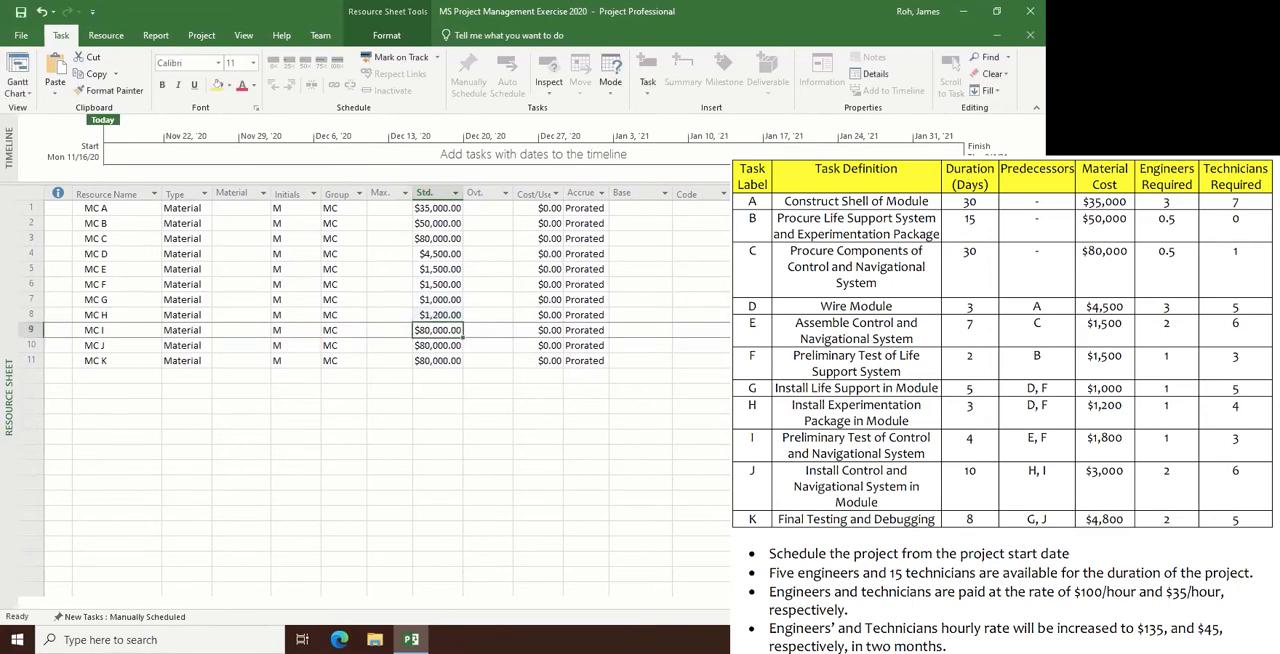
{"action": "type", "text": "1800"}
{"action": "key", "text": "Return"}
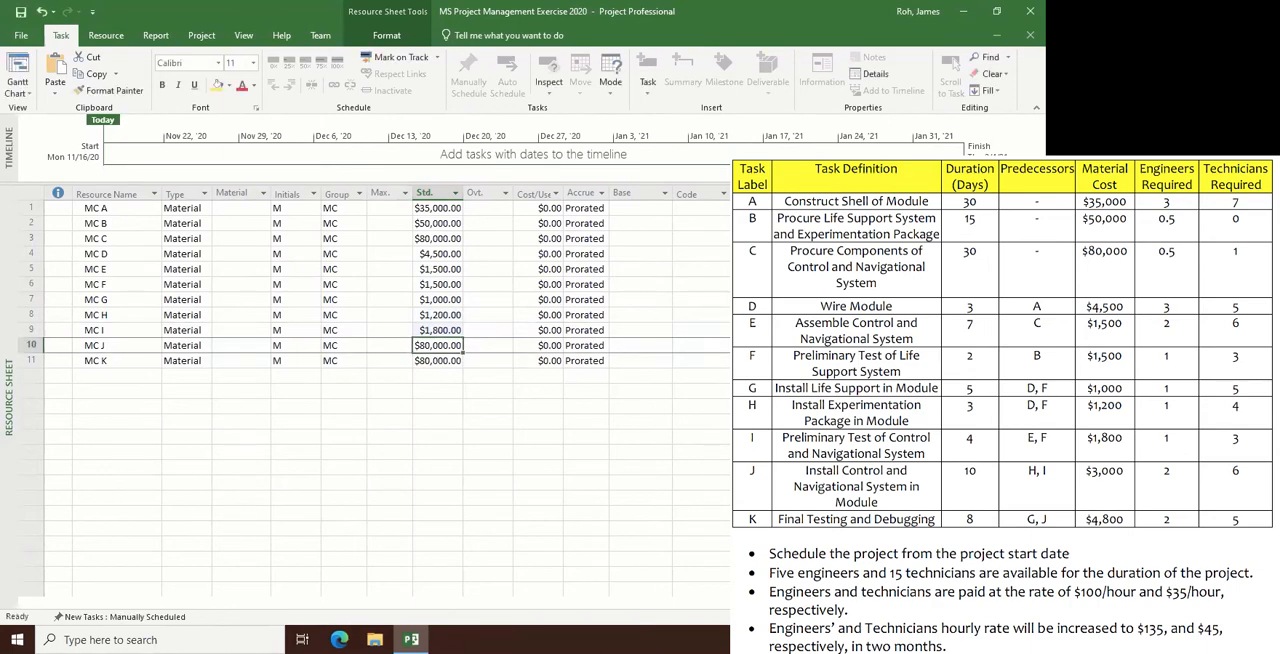
{"action": "type", "text": "3000"}
{"action": "key", "text": "Return"}
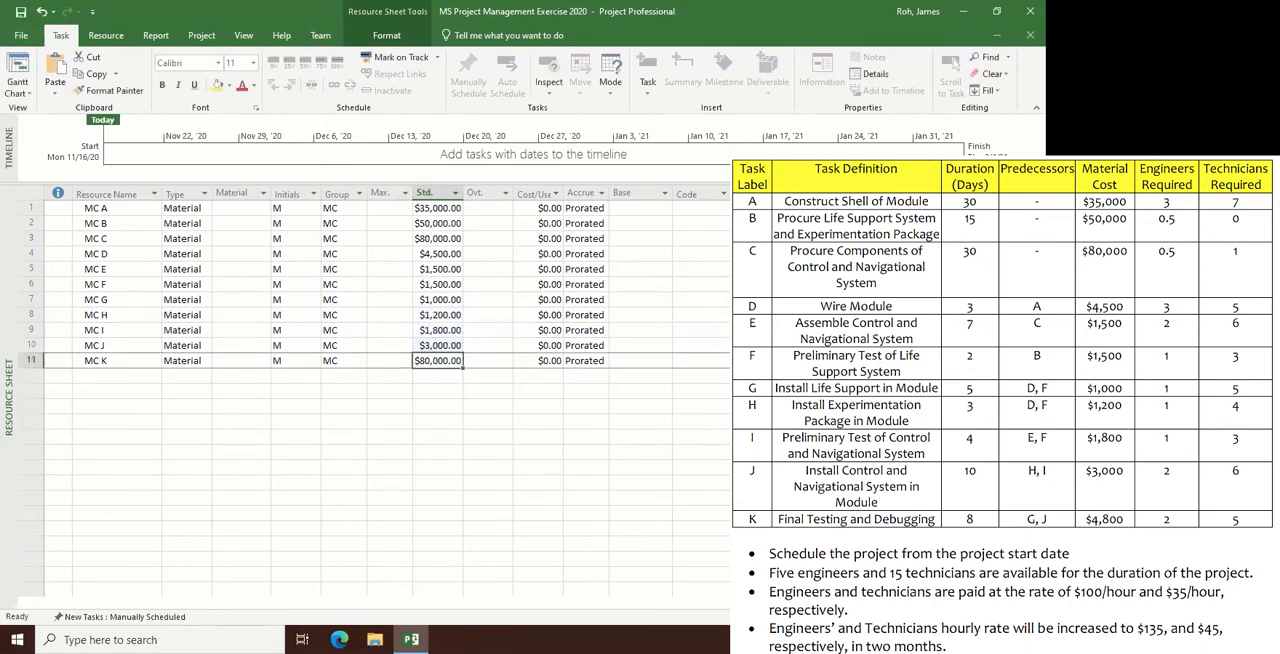
{"action": "type", "text": "4800"}
{"action": "key", "text": "Return"}
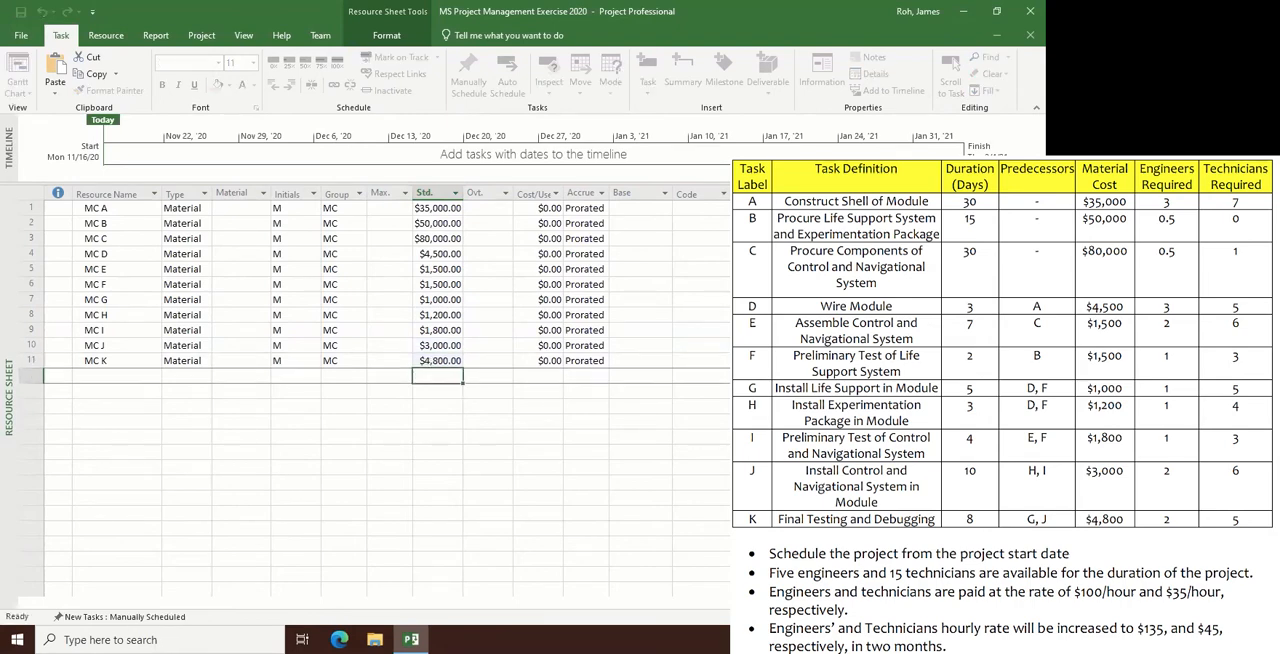
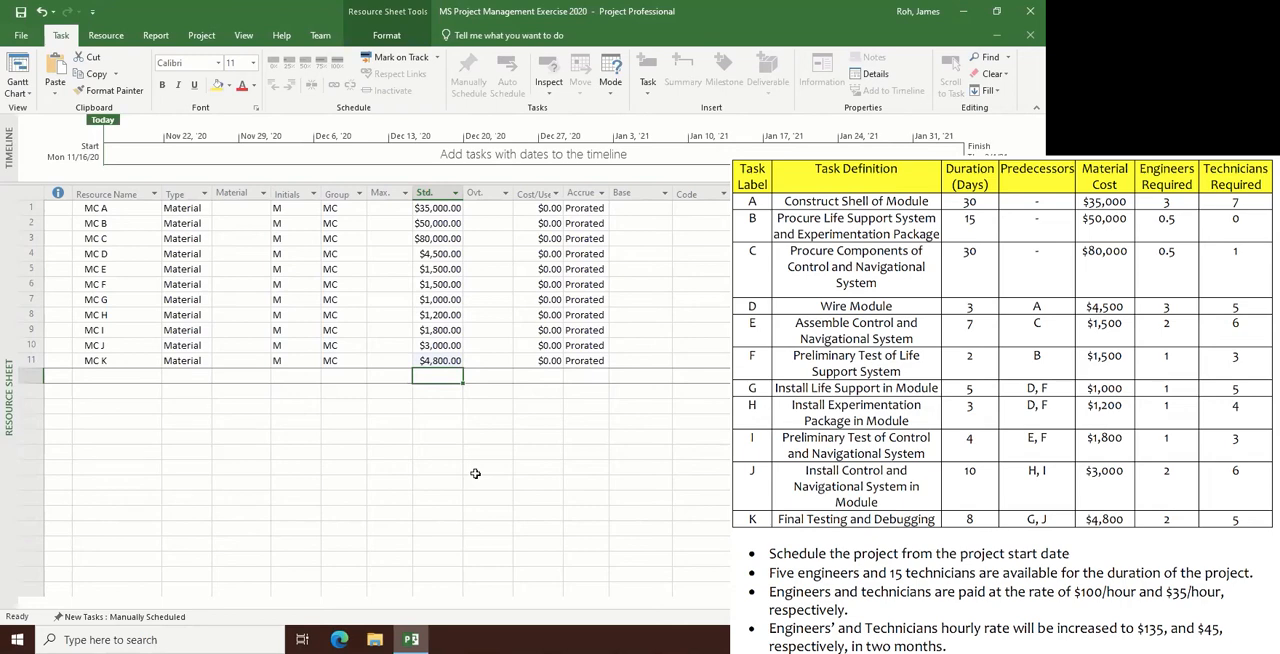
- Add an engineer as a new resource in row 12, entering "Eng:" followed by the engineer's full name
{"action": "left_click", "coordinate": [107, 377]}
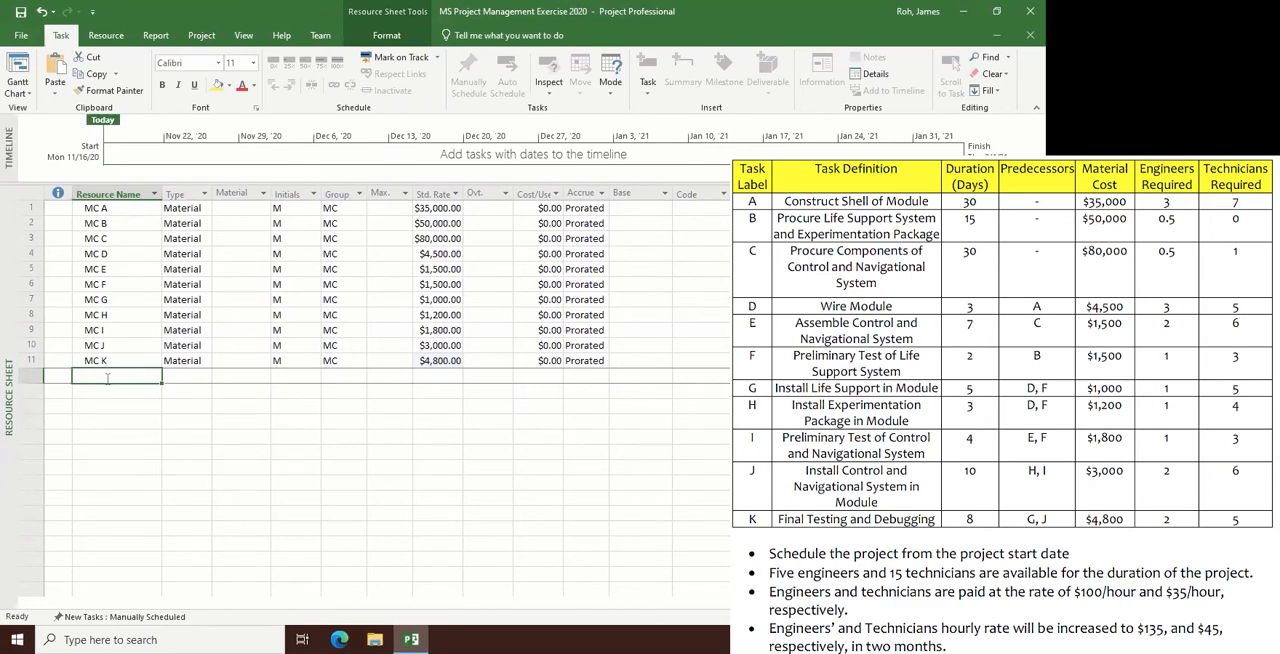
{"action": "type", "text": "E"}
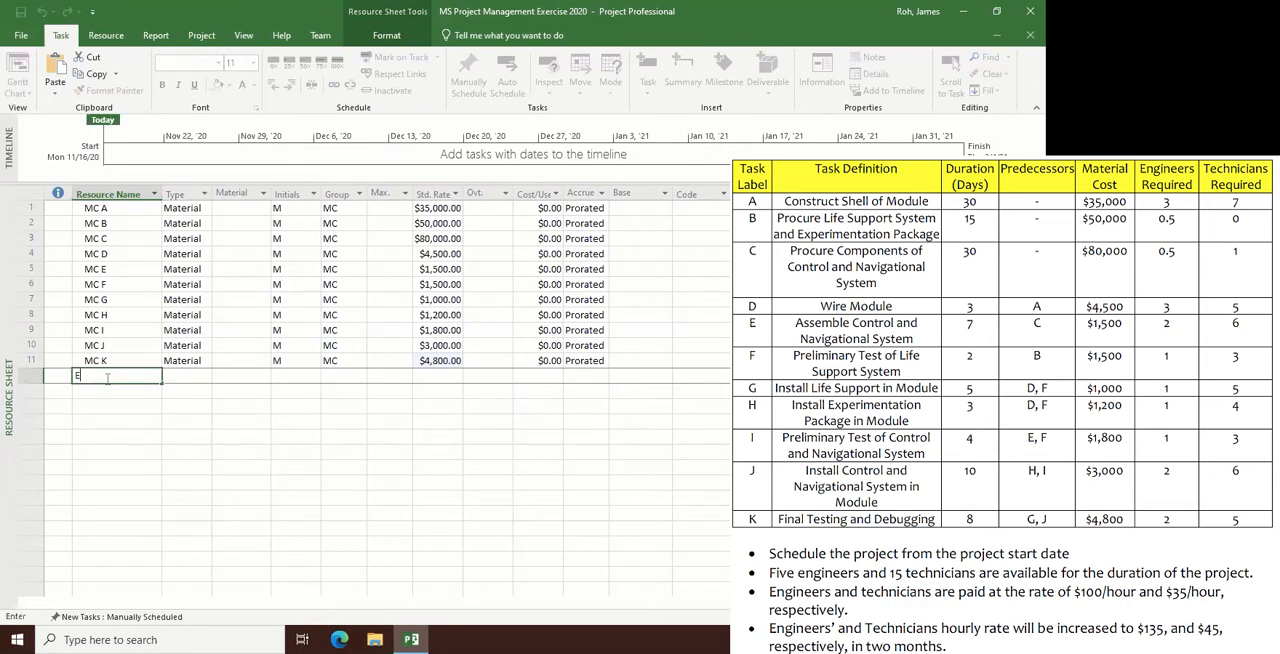
{"action": "type", "text": "ng"}
{"action": "type", "text": "i"}
{"action": "key", "text": "Return"}
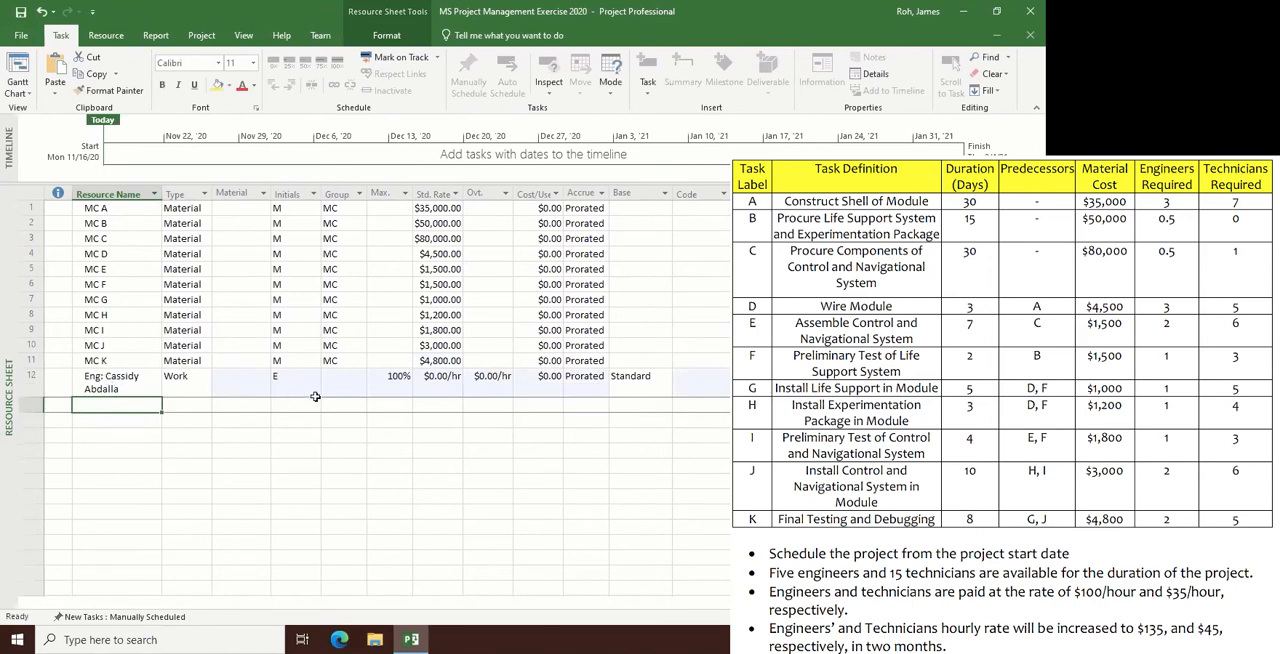
- Set the standard rate of the engineer in row 12 to $100 per hour
{"action": "left_click", "coordinate": [434, 383]}
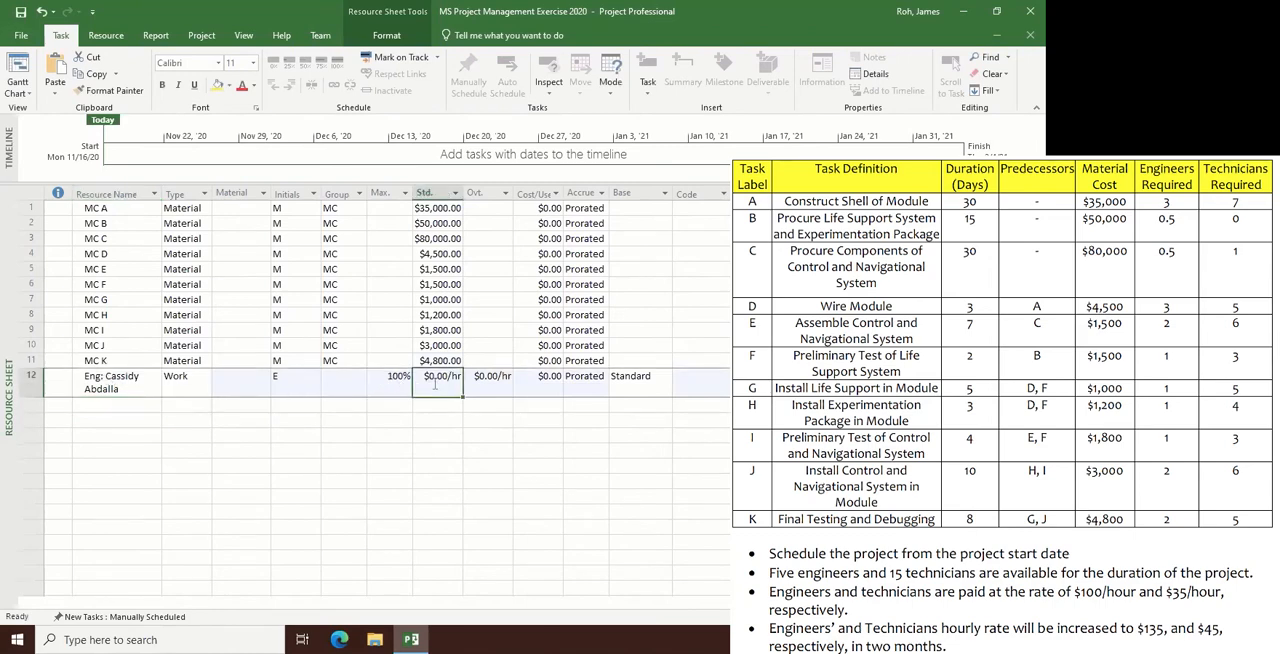
{"action": "type", "text": "100"}
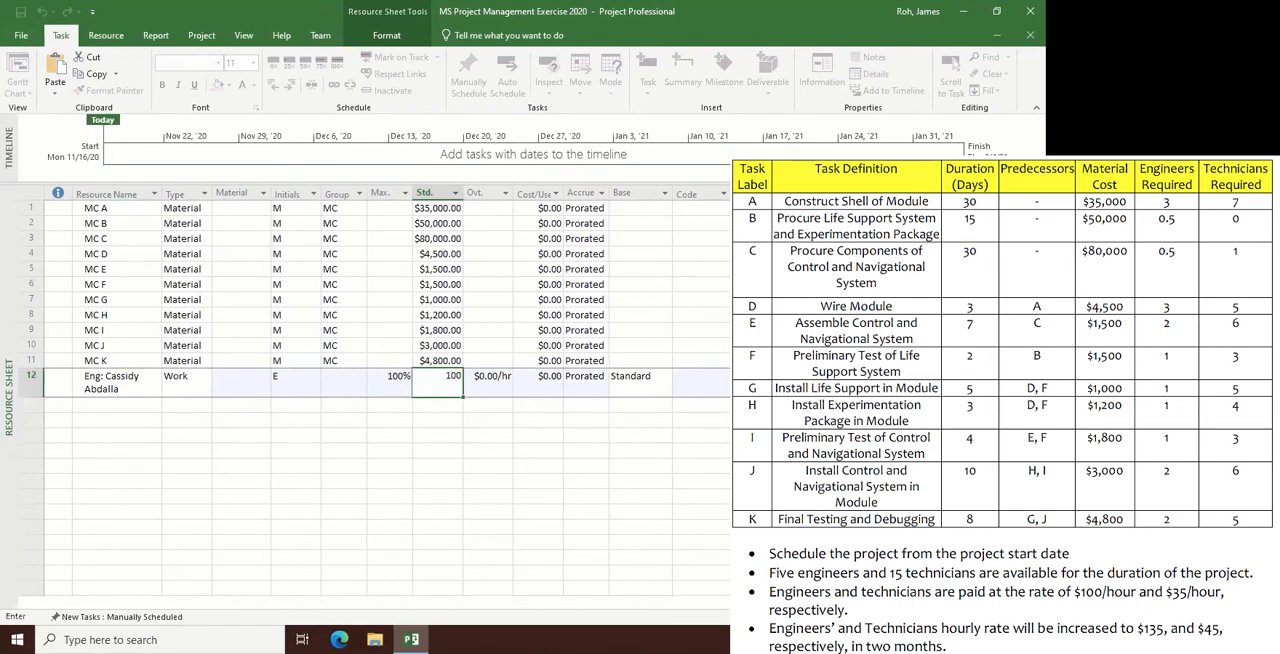
{"action": "key", "text": "Return"}
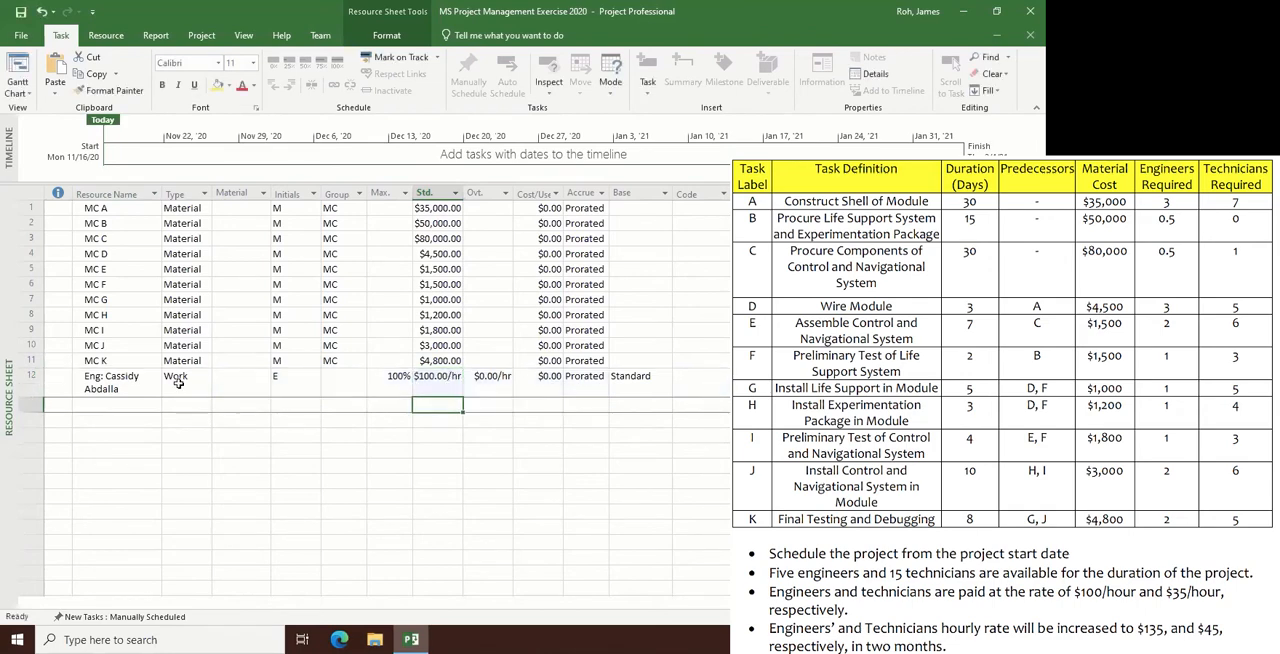
- Assign the resource in row 12 to the group Engineer
{"action": "left_click", "coordinate": [179, 383]}
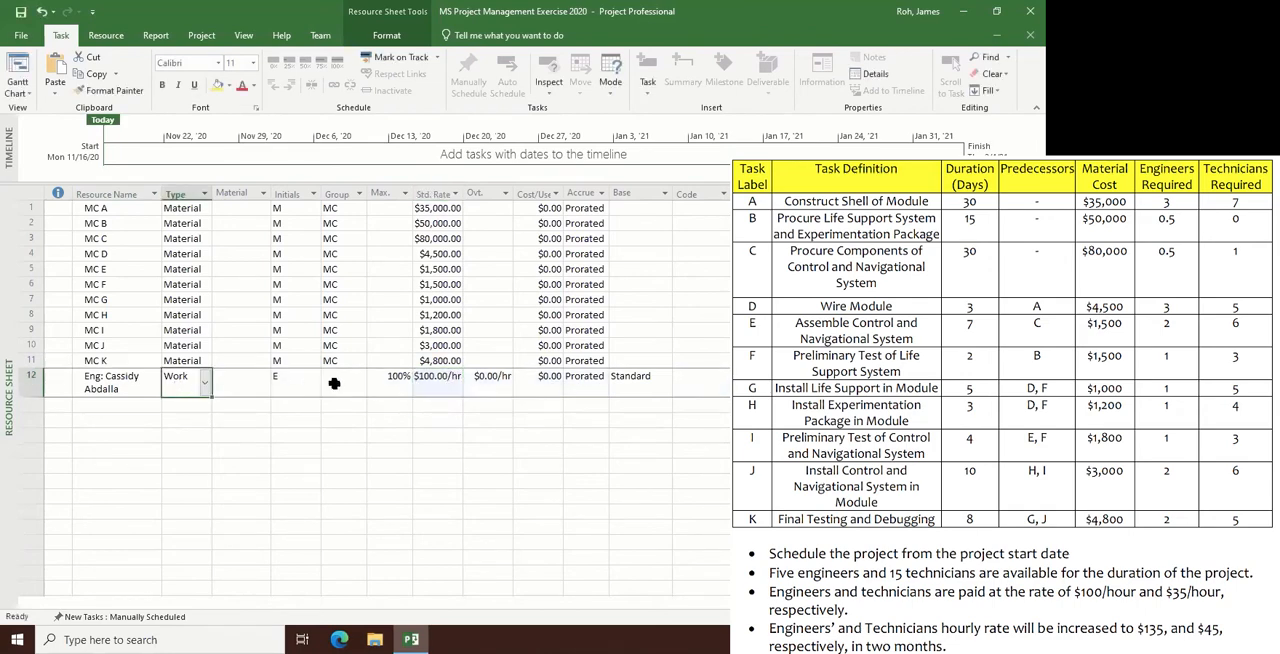
{"action": "left_click", "coordinate": [295, 377]}
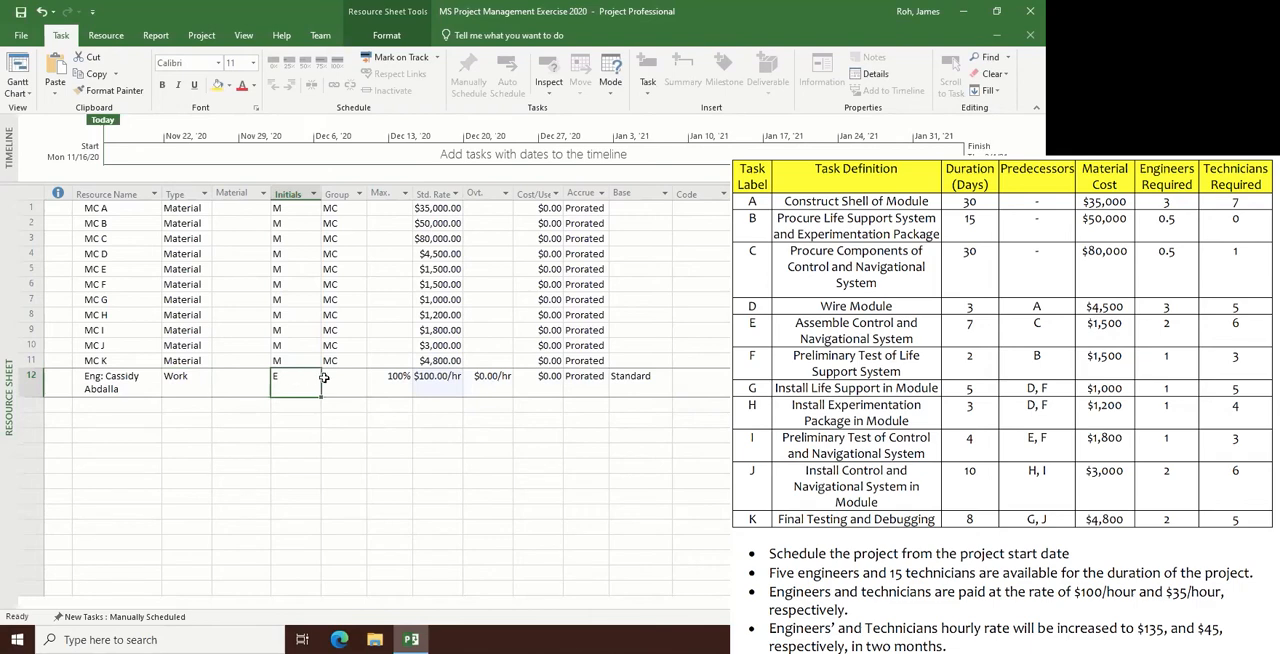
{"action": "left_click", "coordinate": [327, 376]}
{"action": "type", "text": "Enginners"}
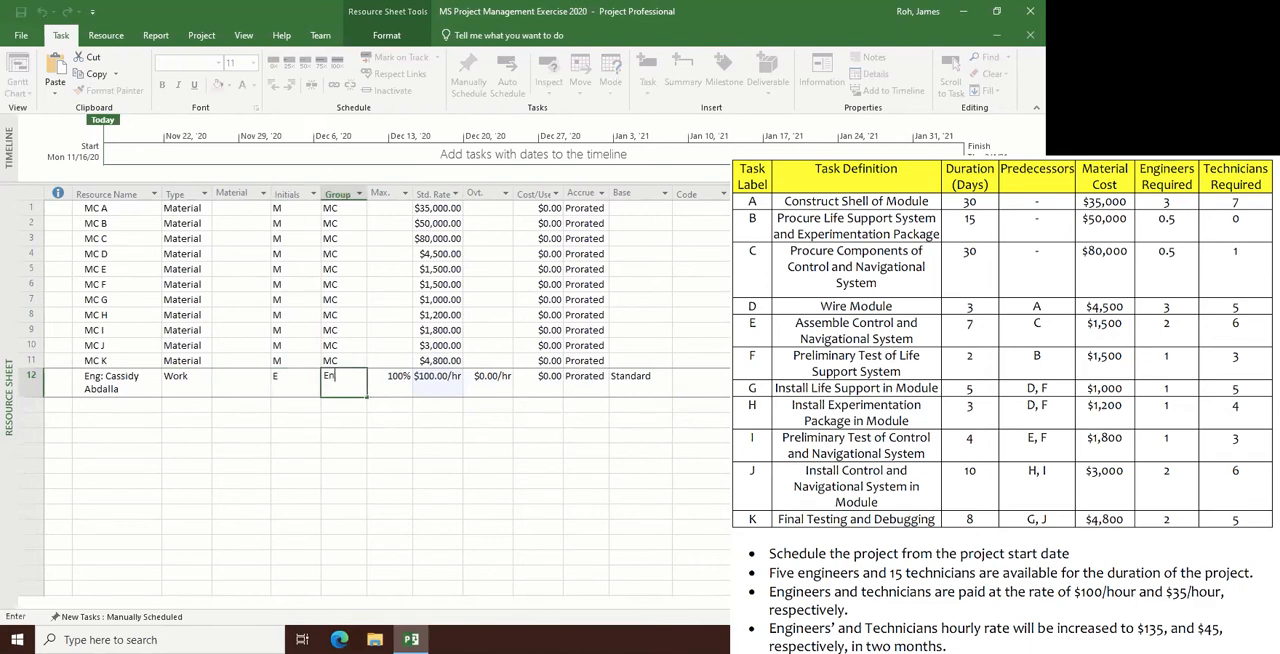
{"action": "key", "text": "BackSpace"}
{"action": "key", "text": "BackSpace"}
{"action": "key", "text": "BackSpace"}
{"action": "key", "text": "BackSpace"}
{"action": "type", "text": "eer"}
{"action": "key", "text": "Return"}
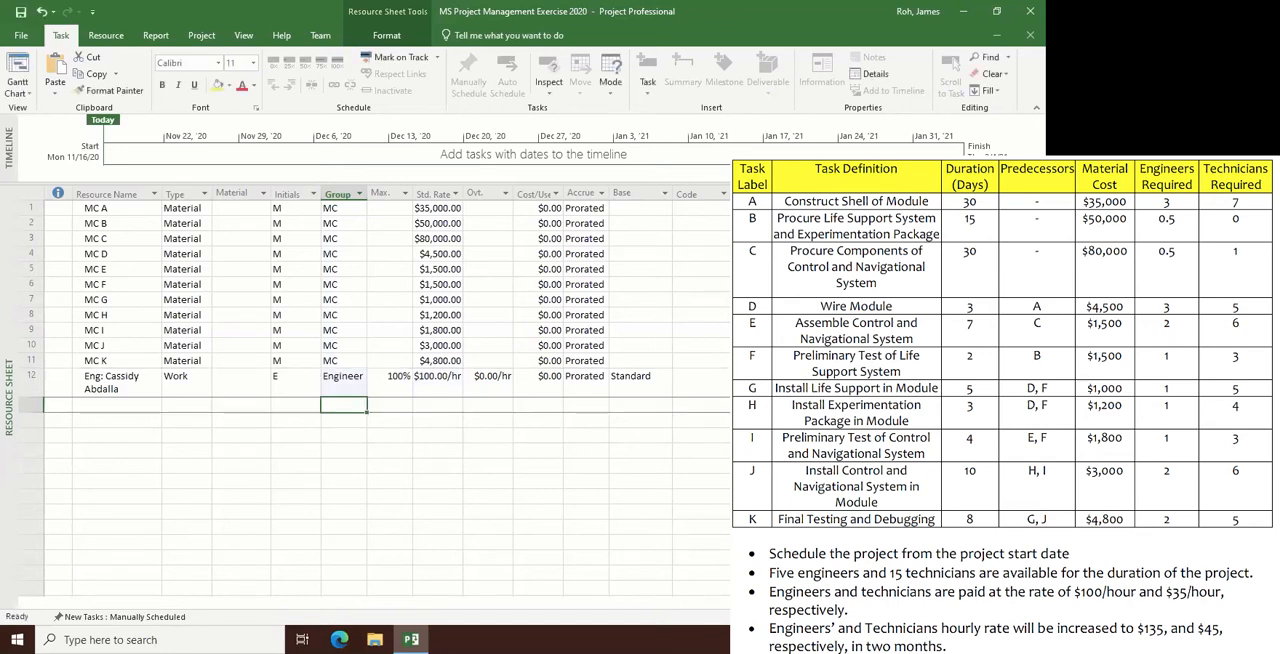
- Set the overtime rate of the engineer in row 12 to $150 per hour
{"action": "key", "text": "Up"}
{"action": "key", "text": "Right"}
{"action": "key", "text": "Right"}
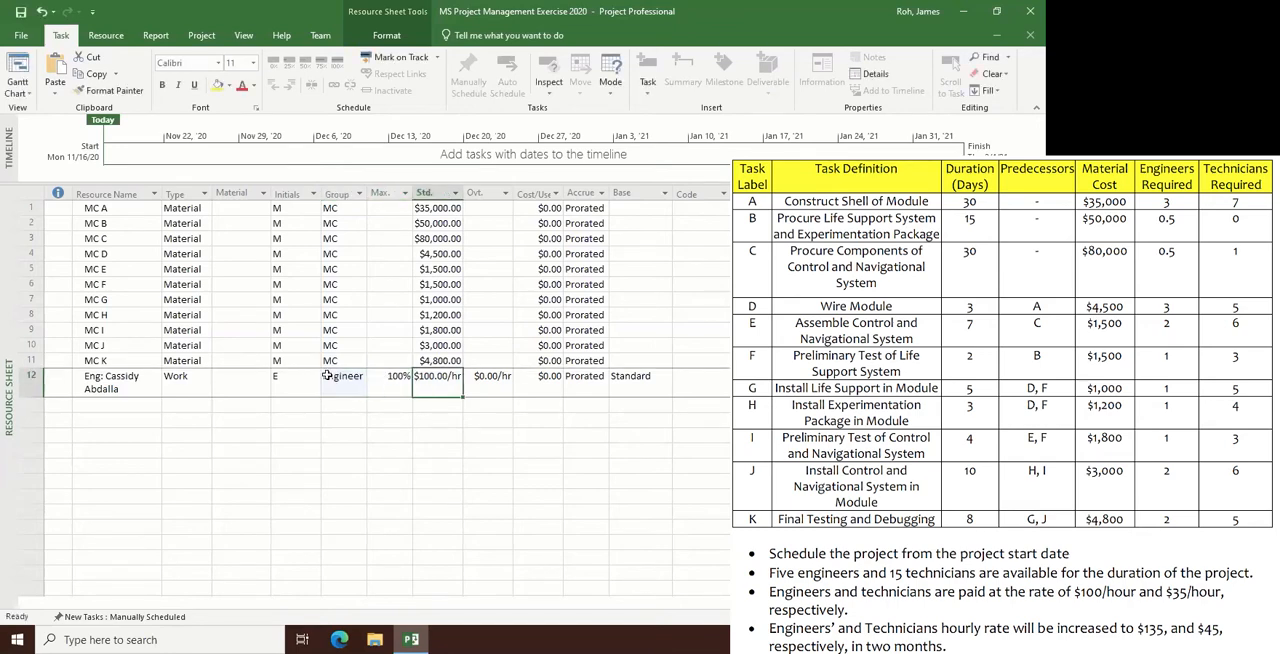
{"action": "key", "text": "Right"}
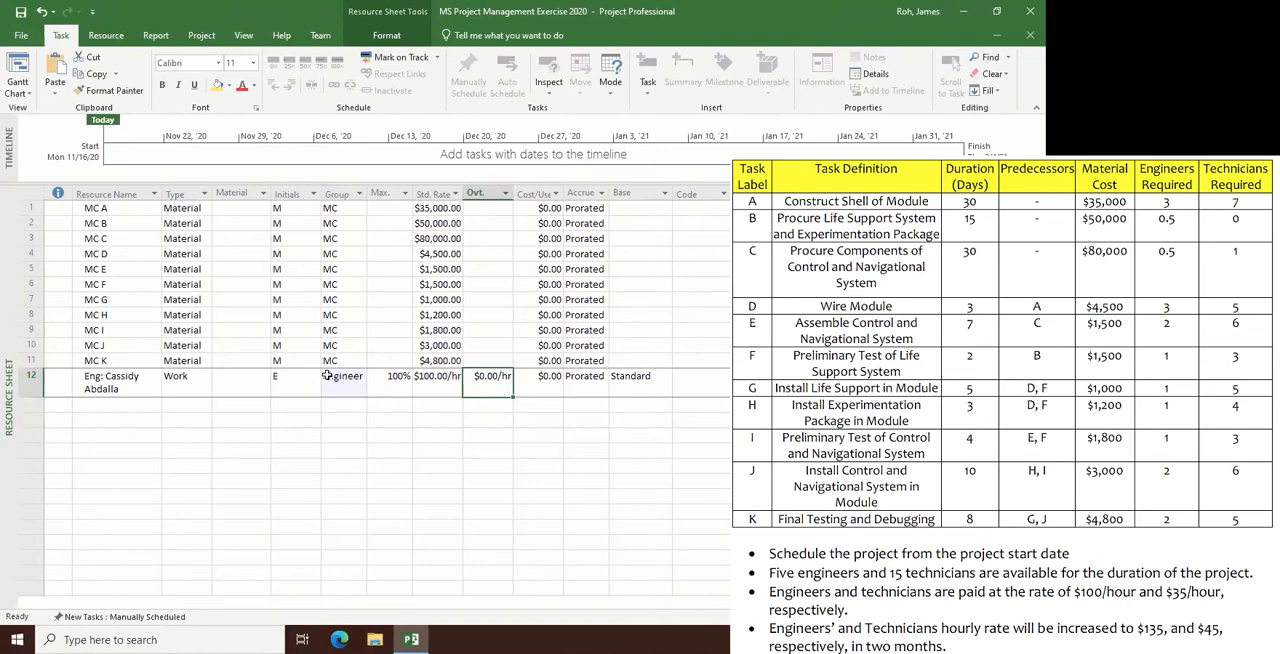
{"action": "type", "text": "150"}
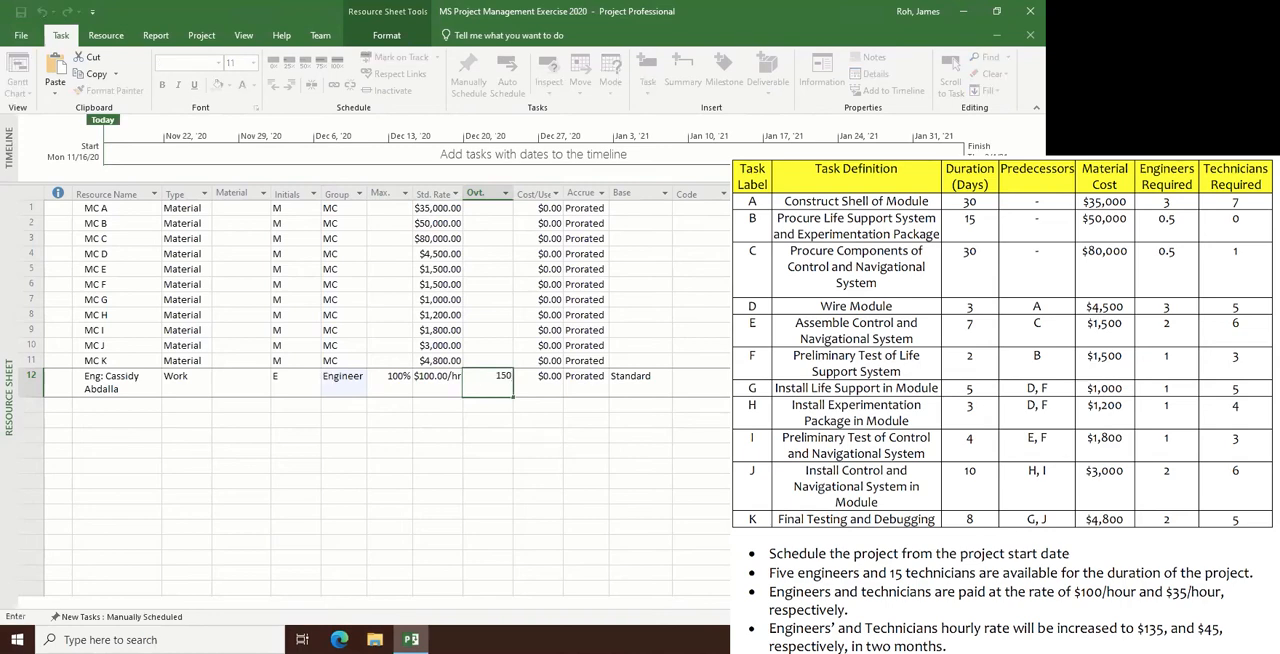
{"action": "key", "text": "Return"}
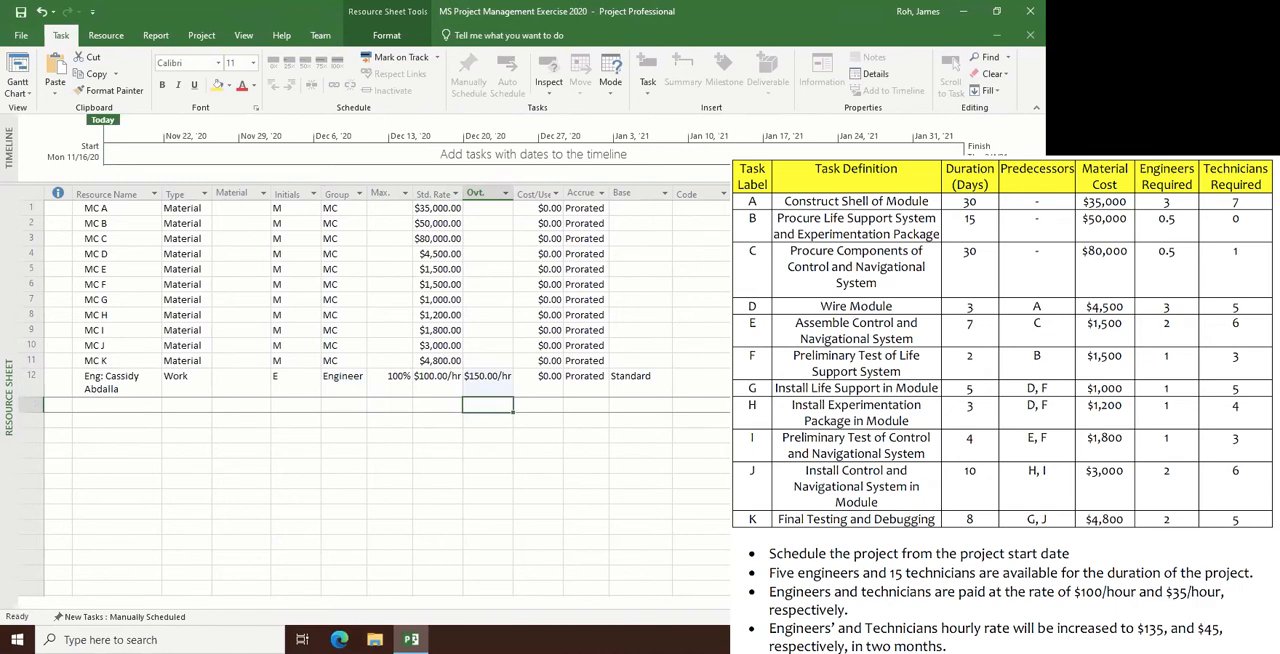
- Add a second engineer as a resource in row 13, entering "Eng:" followed by the engineer's full name
{"action": "left_click", "coordinate": [108, 403]}
{"action": "type", "text": "Eng: "}
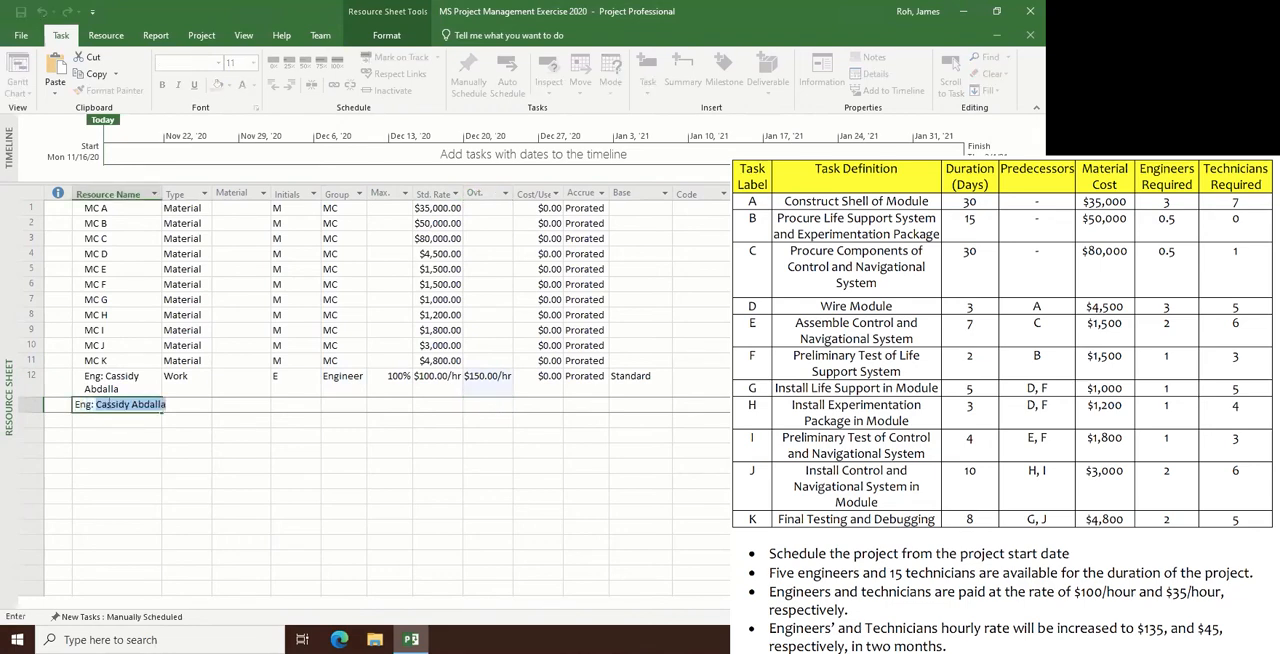
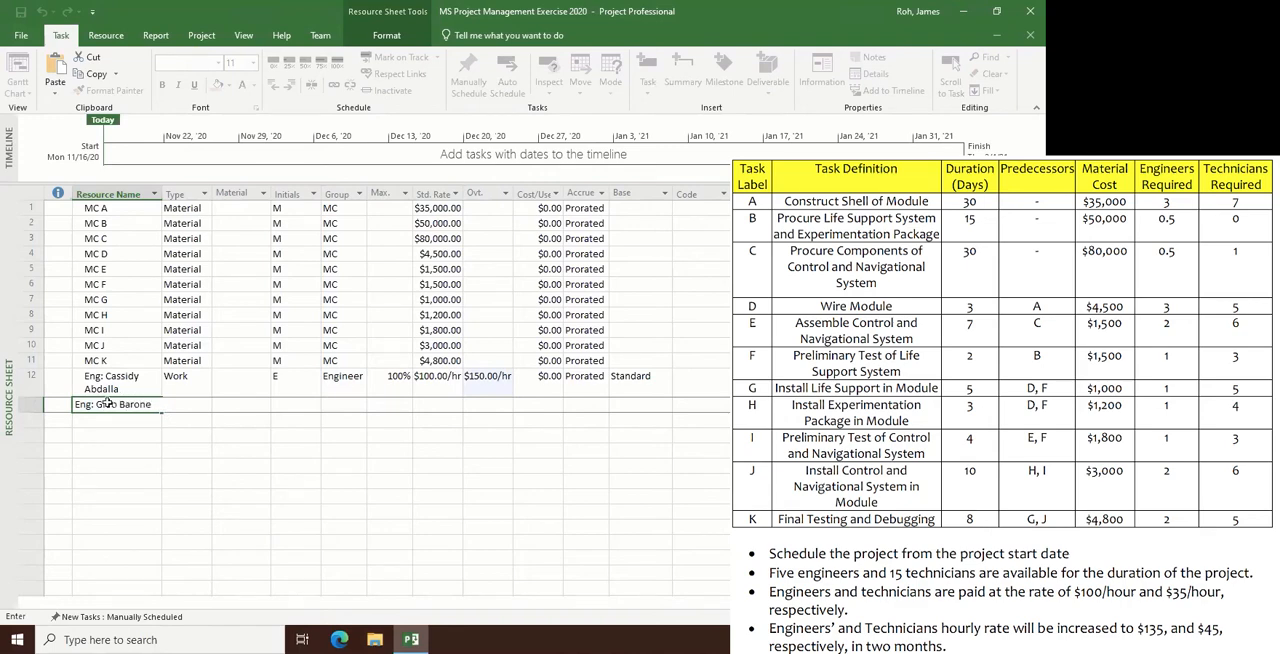
{"action": "key", "text": "Return"}
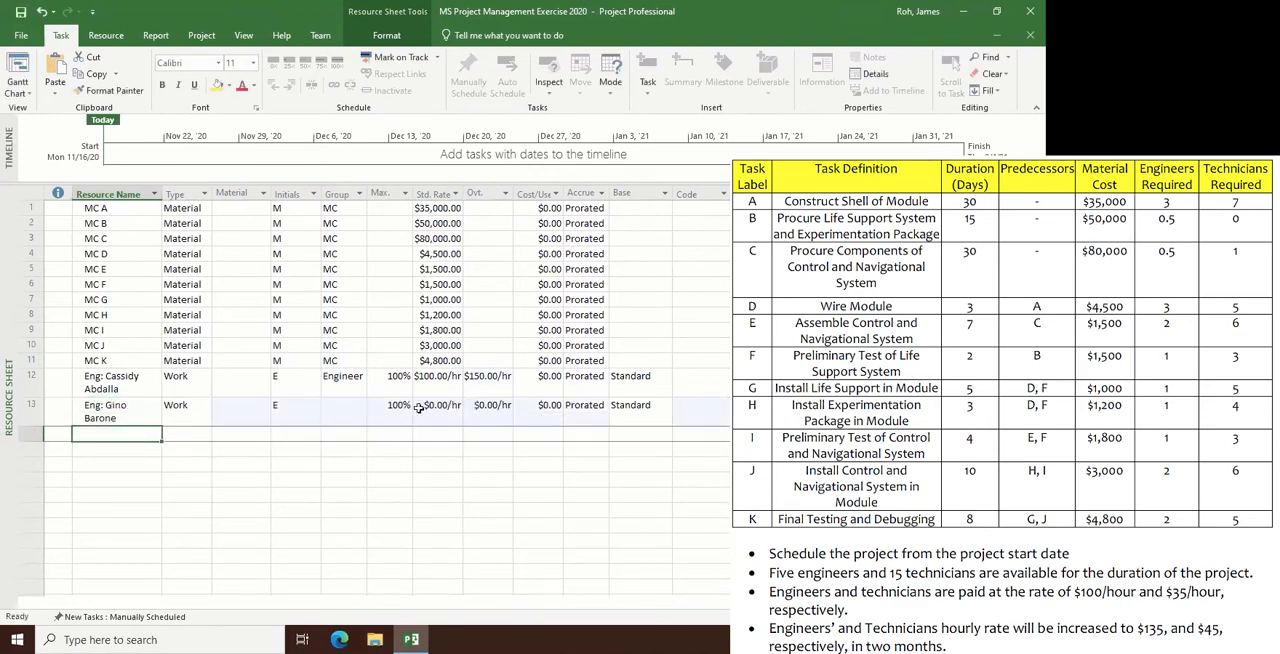
- Assign the resource in row 13 to the group Engineer and set its standard rate to $100 per hour
{"action": "left_click", "coordinate": [347, 408]}
{"action": "type", "text": "Engineer"}
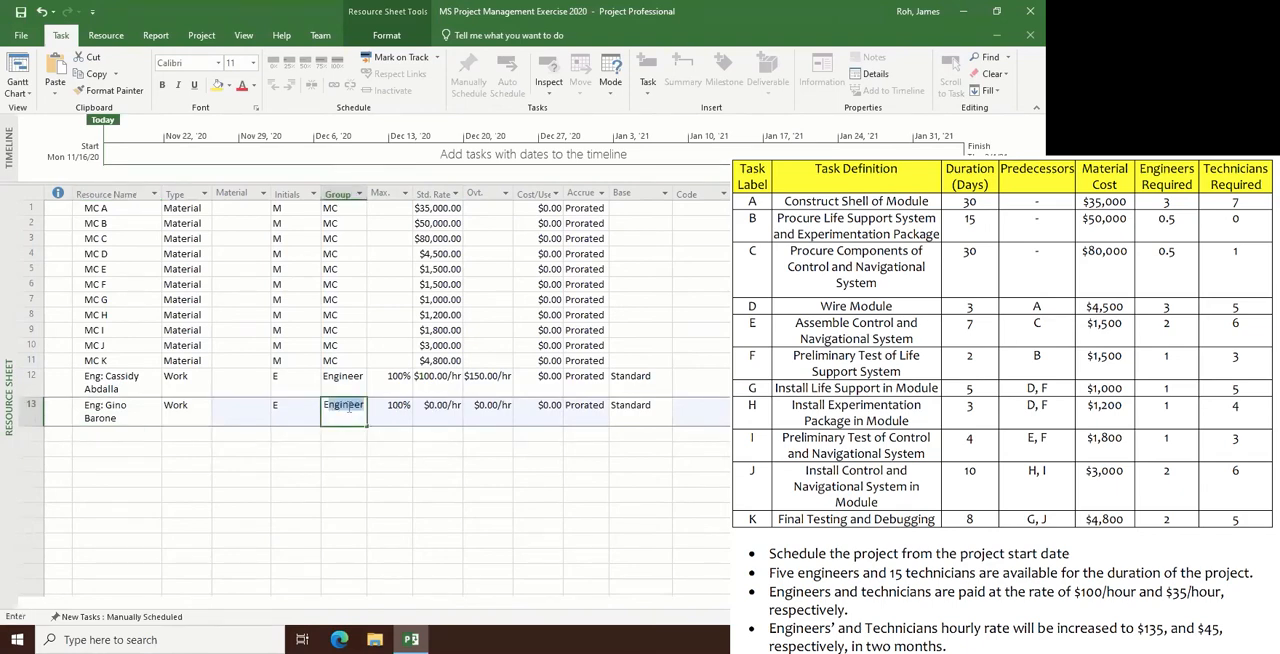
{"action": "key", "text": "Tab"}
{"action": "key", "text": "Tab"}
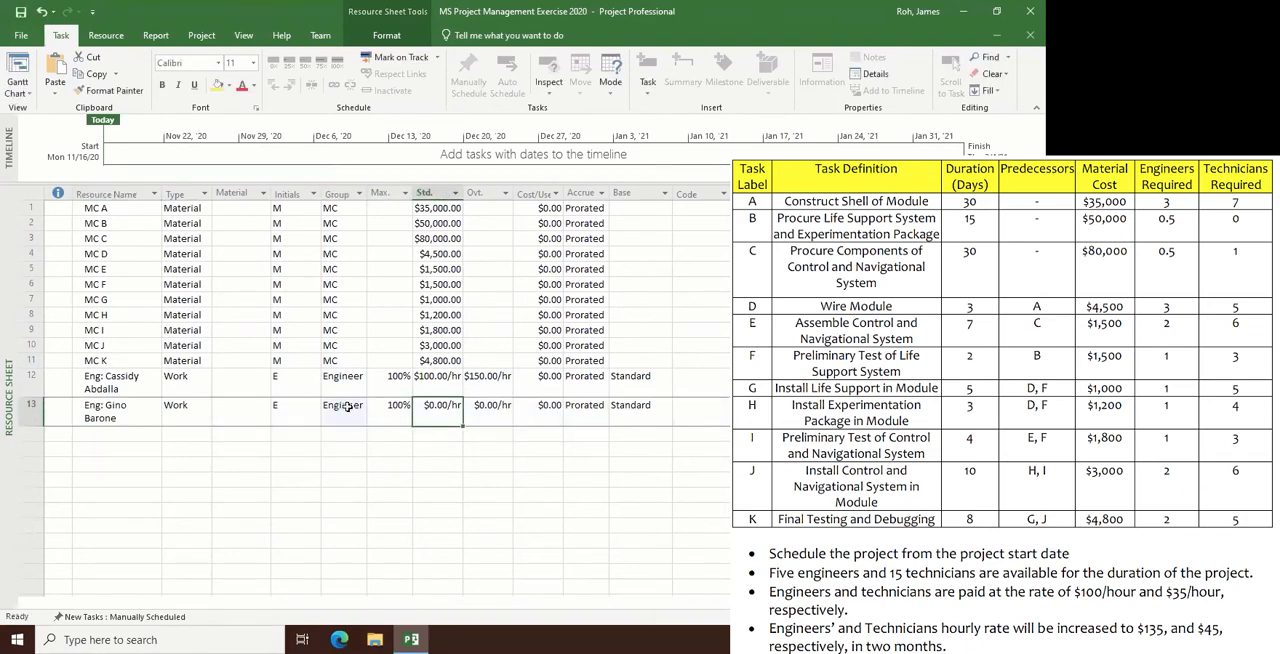
{"action": "type", "text": "100"}
{"action": "key", "text": "Return"}
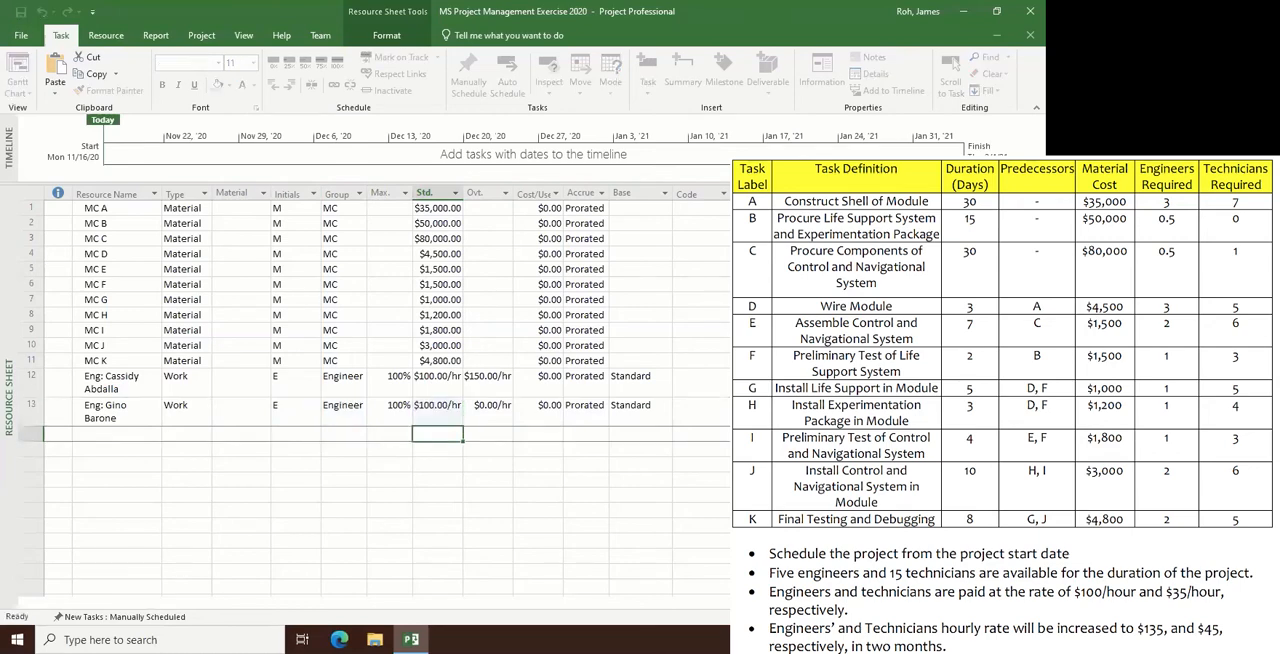
- Set the overtime rate in row 13 to $150 per hour and fill that resource down into rows 14 to 16
{"action": "key", "text": "Right"}
{"action": "key", "text": "Up"}
{"action": "type", "text": "1"}
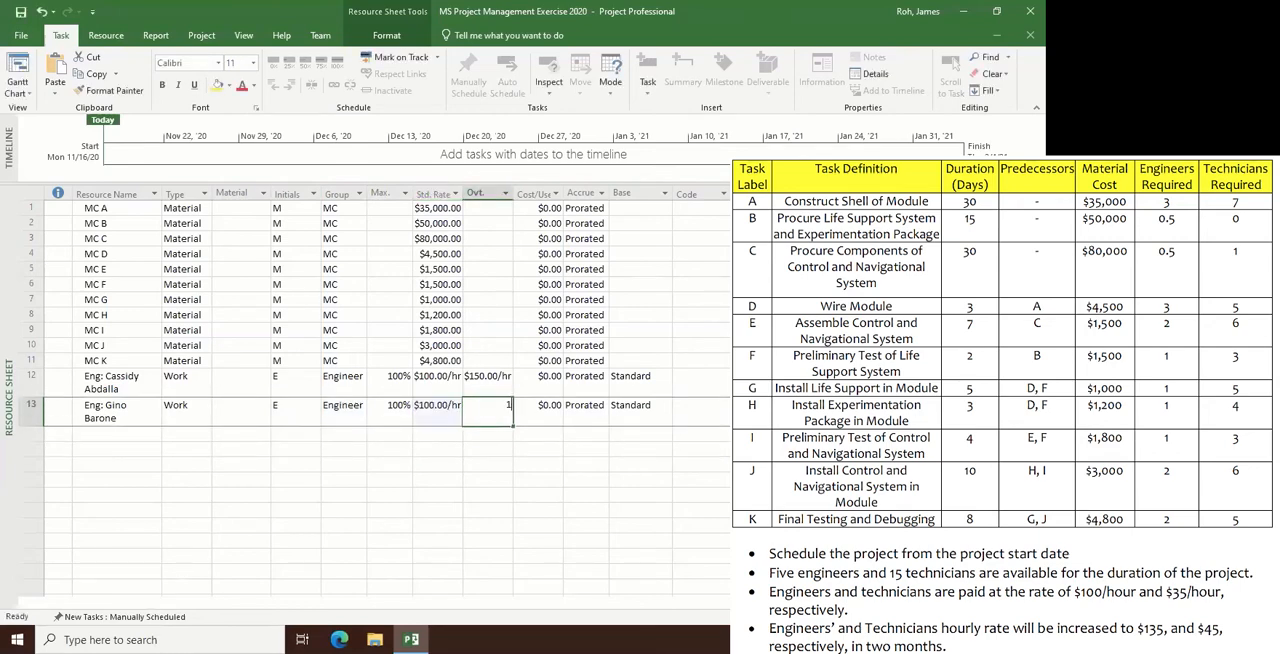
{"action": "type", "text": "50"}
{"action": "key", "text": "Return"}
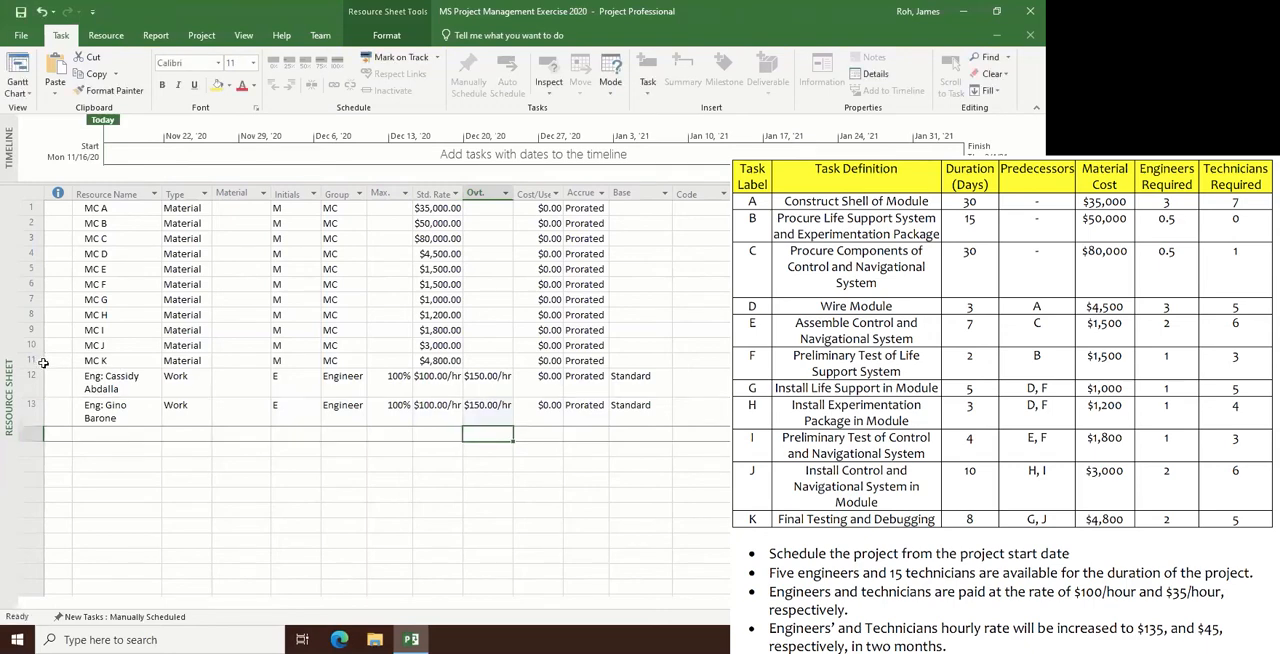
{"action": "left_click_drag", "start_coordinate": [100, 412], "coordinate": [666, 470]}
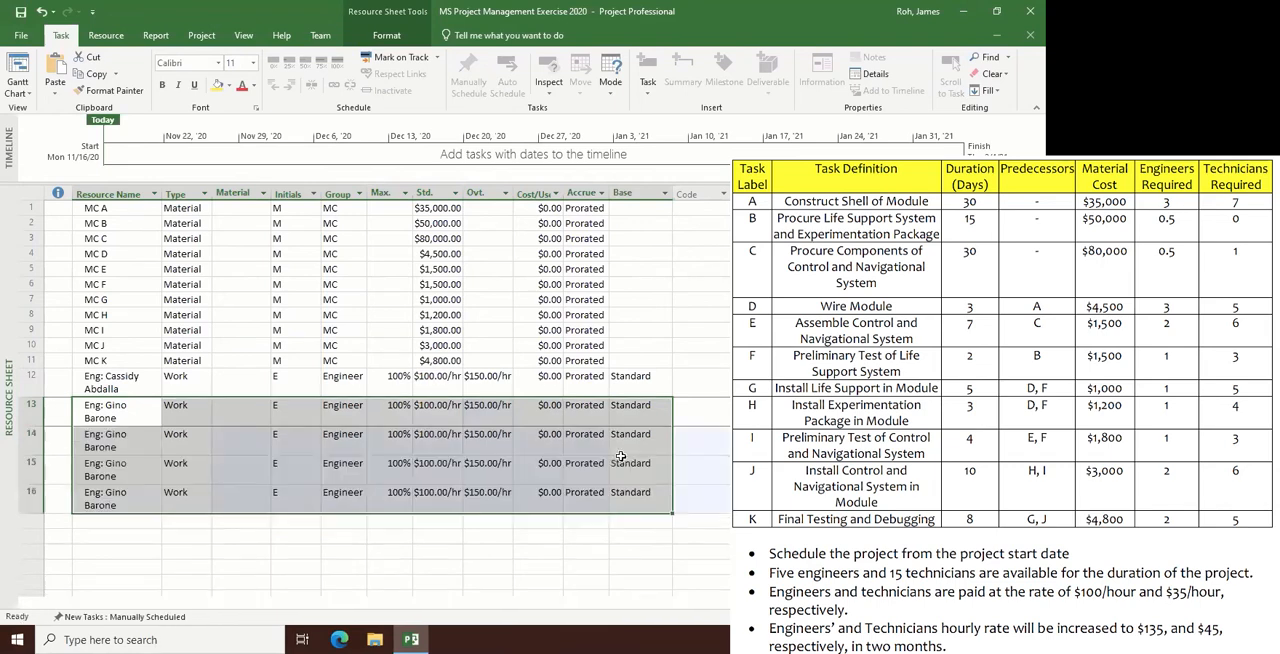
- Rename the copied resource in row 14 to the third engineer's full name, keeping the "Eng:" prefix
{"action": "left_click", "coordinate": [130, 446]}
{"action": "double_click", "coordinate": [130, 446]}
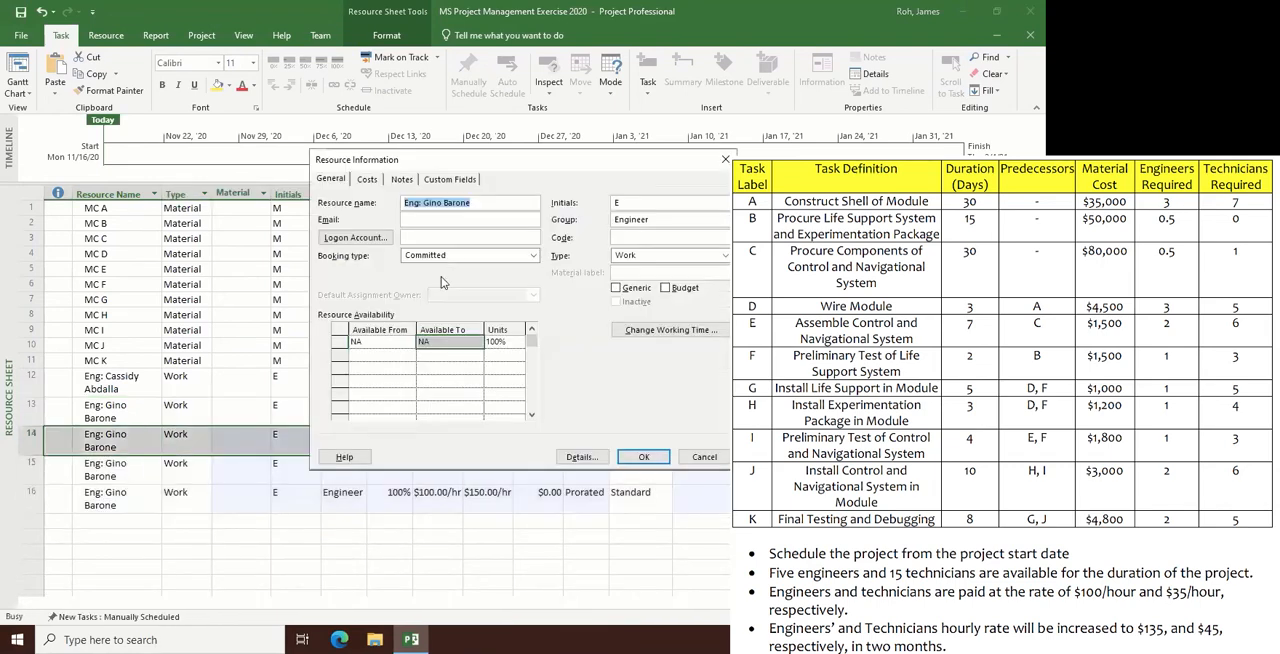
{"action": "left_click", "coordinate": [480, 201]}
{"action": "key", "text": "BackSpace"}
{"action": "key", "text": "BackSpace"}
{"action": "key", "text": "BackSpace"}
{"action": "key", "text": "BackSpace"}
{"action": "key", "text": "BackSpace"}
{"action": "key", "text": "BackSpace"}
{"action": "key", "text": "BackSpace"}
{"action": "key", "text": "BackSpace"}
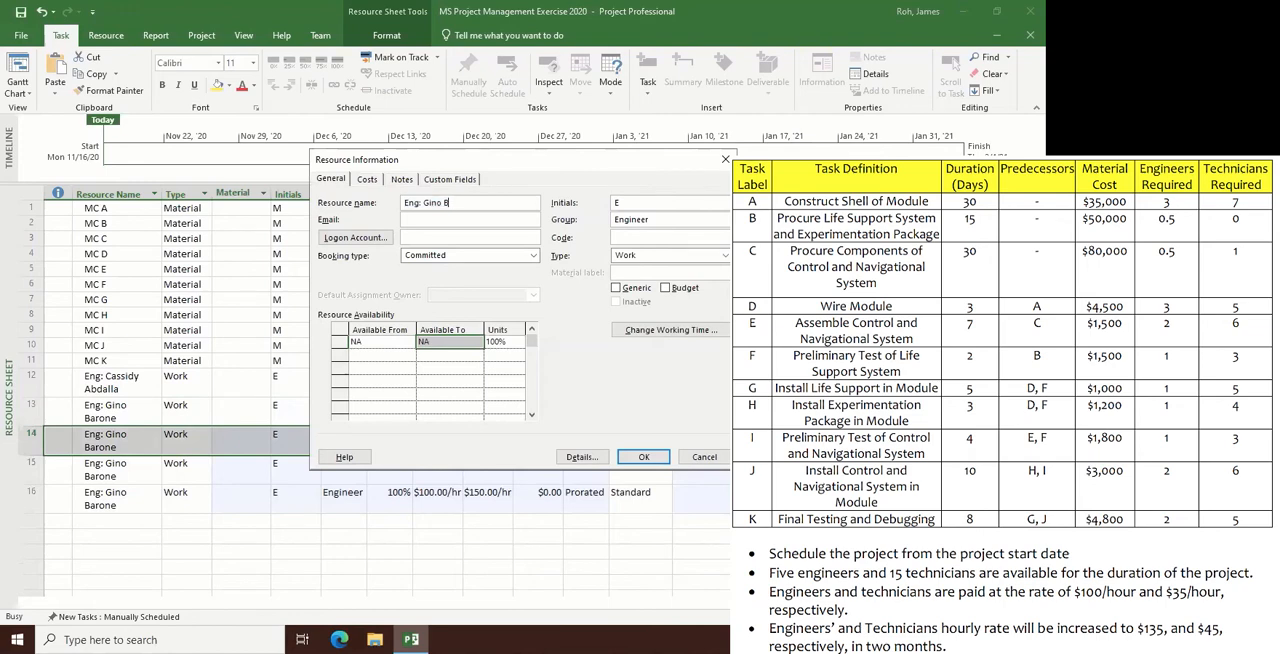
{"action": "key", "text": "BackSpace"}
{"action": "key", "text": "BackSpace"}
{"action": "key", "text": "BackSpace"}
{"action": "key", "text": "Return"}
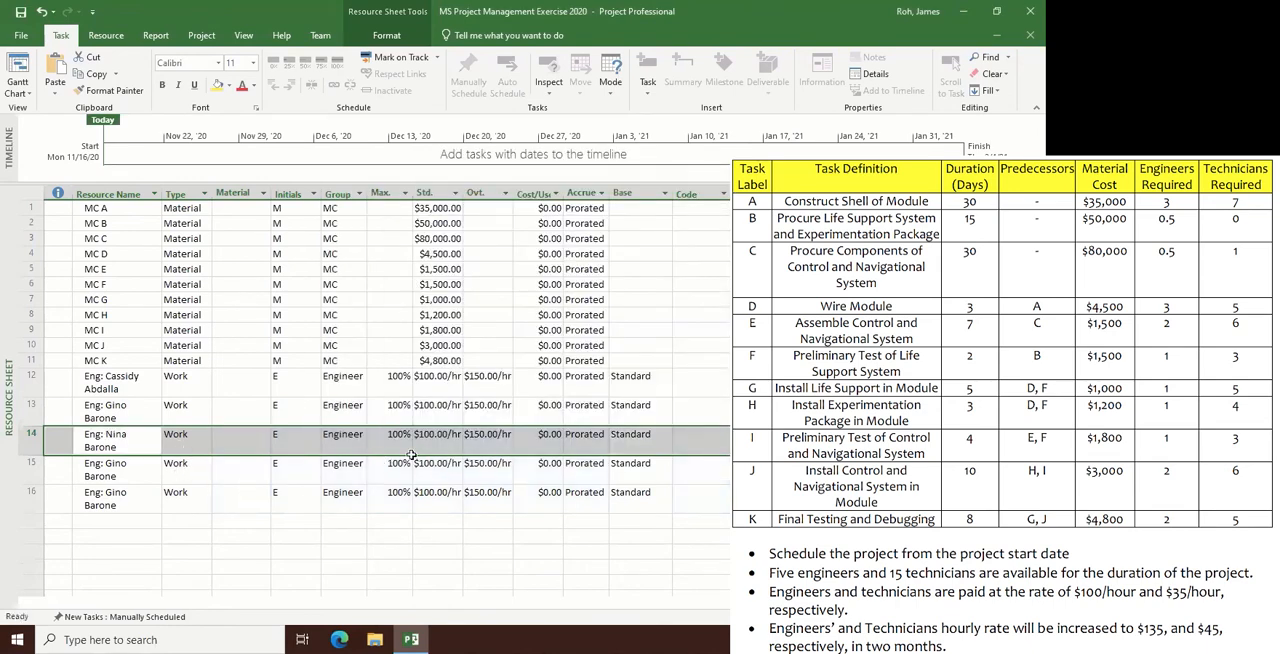
- Rename the copied resource in row 15 to the fourth engineer's full name, keeping the "Eng:" prefix
{"action": "double_click", "coordinate": [110, 465]}
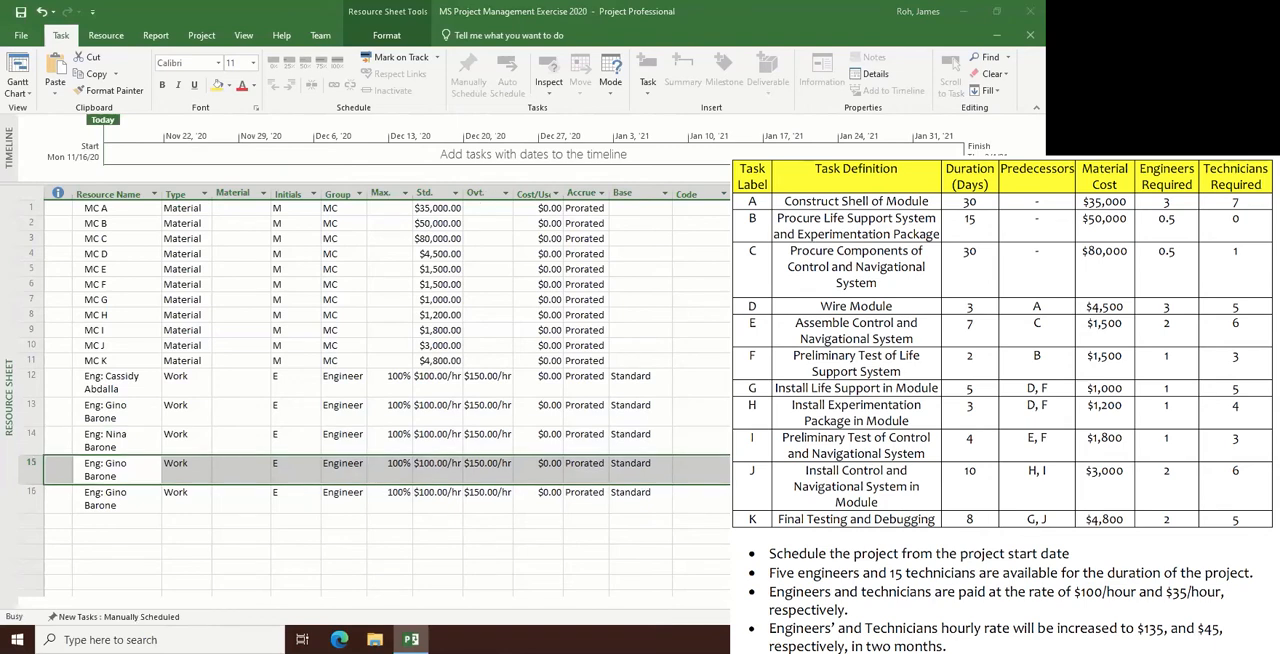
{"action": "left_click", "coordinate": [484, 199]}
{"action": "key", "text": "BackSpace"}
{"action": "key", "text": "BackSpace"}
{"action": "key", "text": "BackSpace"}
{"action": "key", "text": "BackSpace"}
{"action": "key", "text": "BackSpace"}
{"action": "key", "text": "BackSpace"}
{"action": "key", "text": "BackSpace"}
{"action": "key", "text": "BackSpace"}
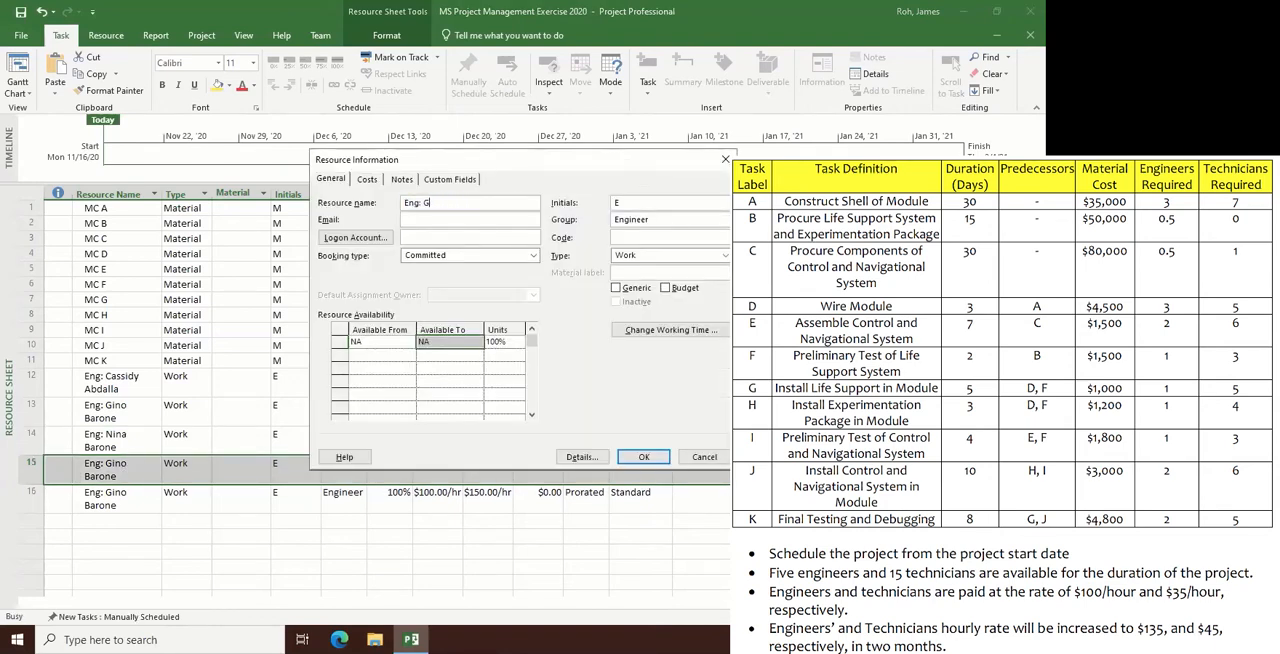
{"action": "key", "text": "BackSpace"}
{"action": "key", "text": "Return"}
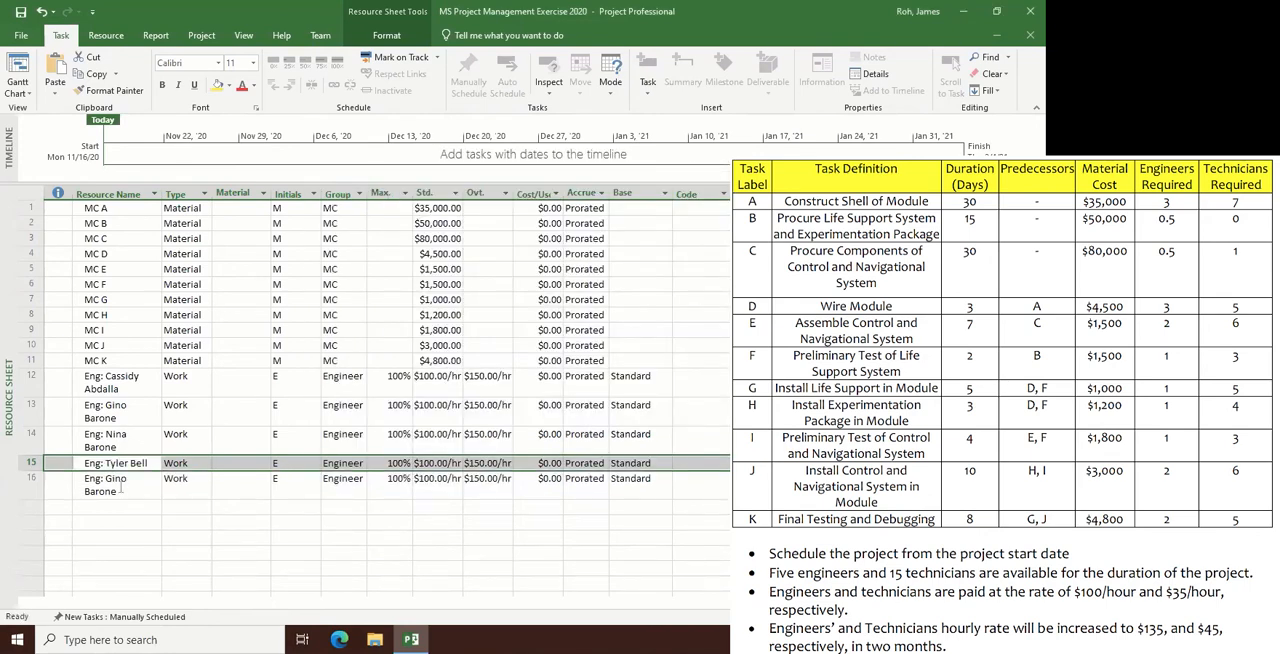
{"action": "double_click", "coordinate": [121, 489]}
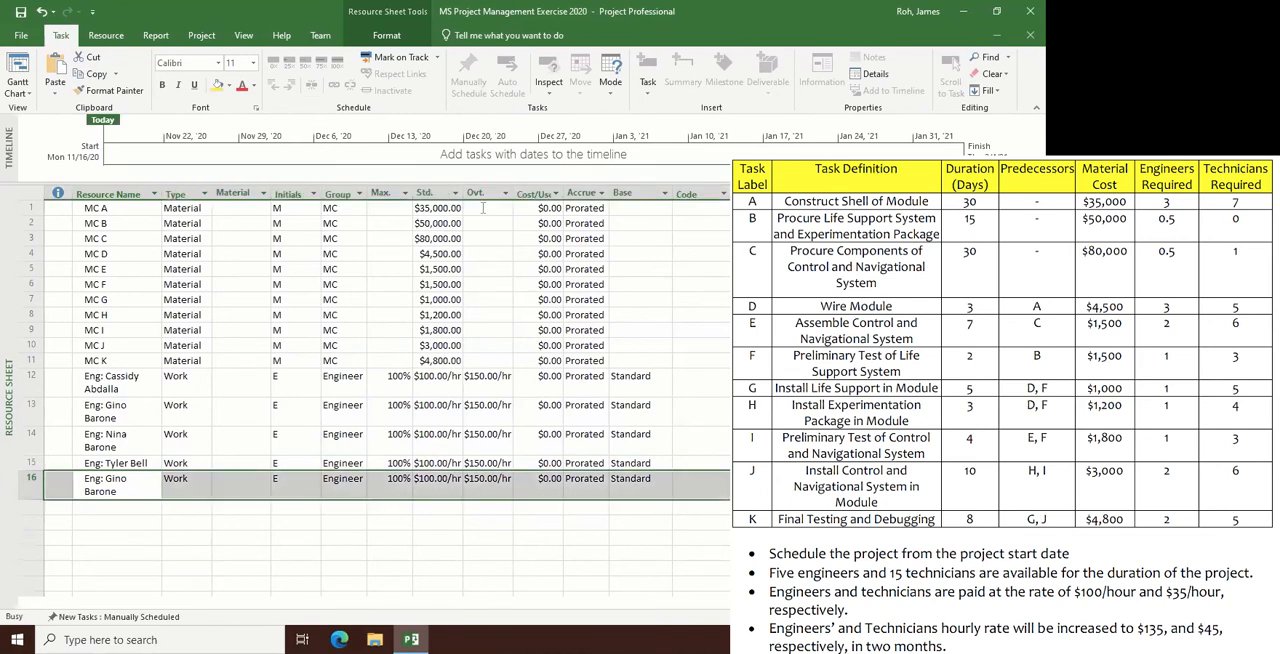
{"action": "left_click", "coordinate": [425, 204]}
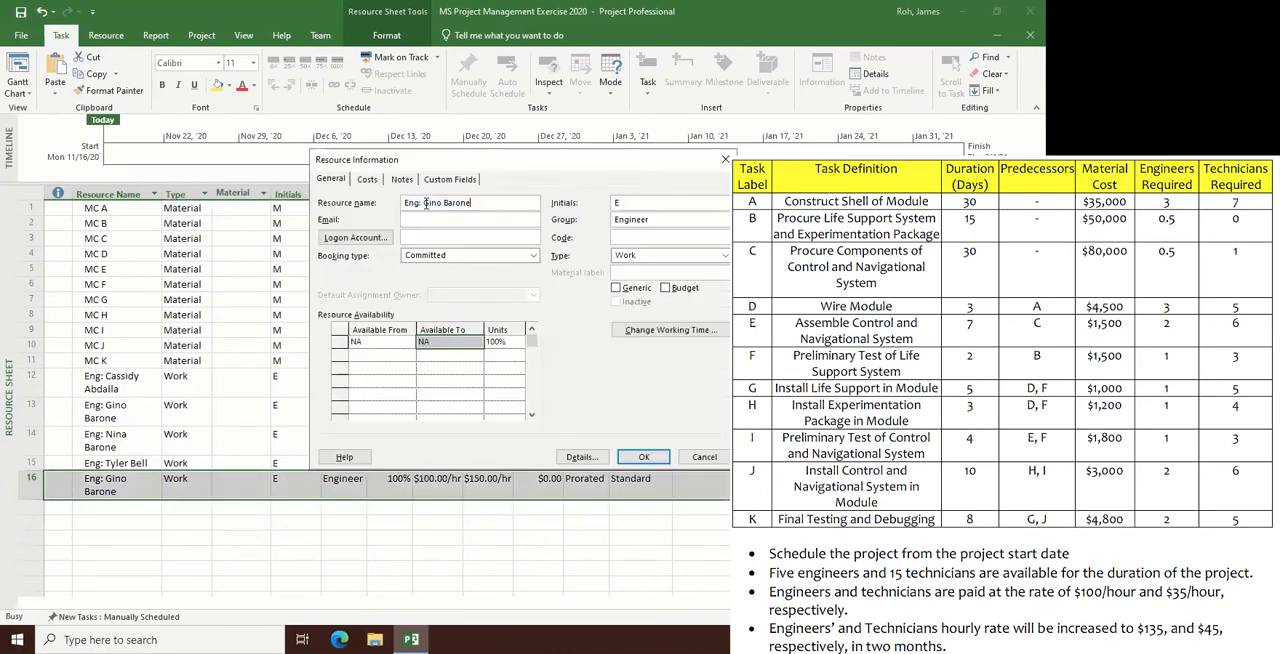
{"action": "key", "text": "shift+End"}
{"action": "left_click", "coordinate": [424, 203], "text": "shift"}
{"action": "key", "text": "Escape"}
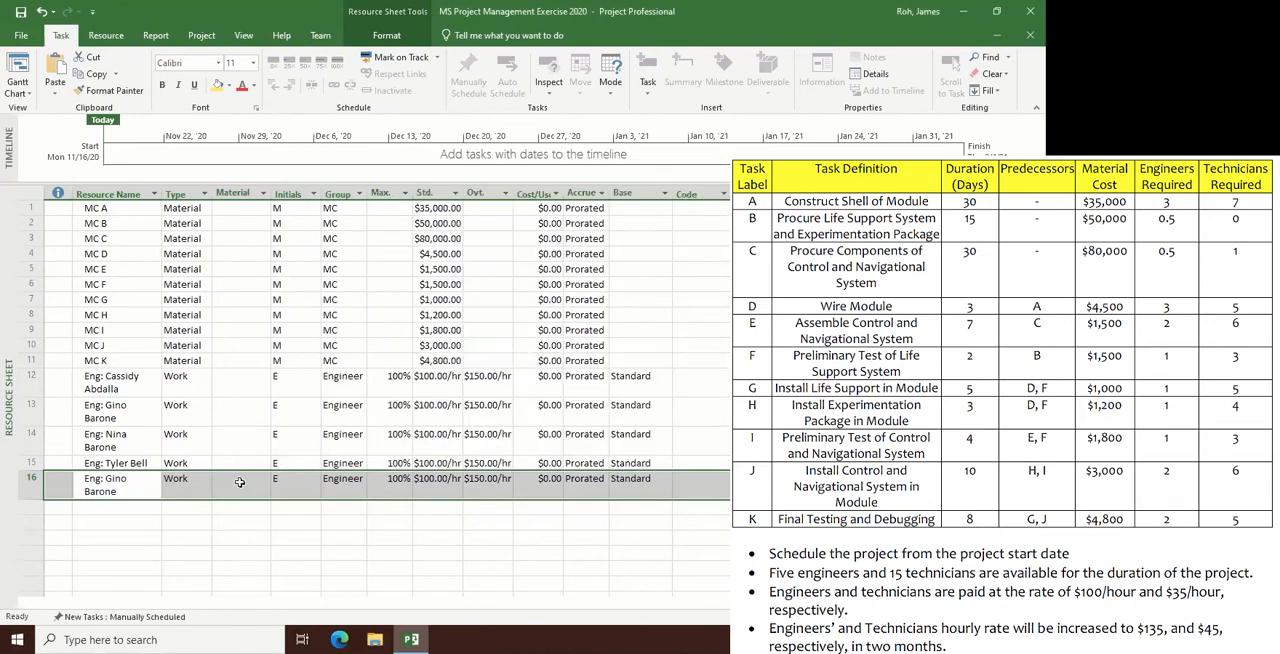
- Rename the copied resource in row 16 to the fifth engineer's full name, keeping the "Eng:" prefix
{"action": "double_click", "coordinate": [123, 490]}
{"action": "left_click", "coordinate": [481, 204]}
{"action": "key", "text": "BackSpace"}
{"action": "key", "text": "BackSpace"}
{"action": "key", "text": "BackSpace"}
{"action": "key", "text": "BackSpace"}
{"action": "key", "text": "BackSpace"}
{"action": "key", "text": "BackSpace"}
{"action": "key", "text": "BackSpace"}
{"action": "key", "text": "BackSpace"}
{"action": "key", "text": "BackSpace"}
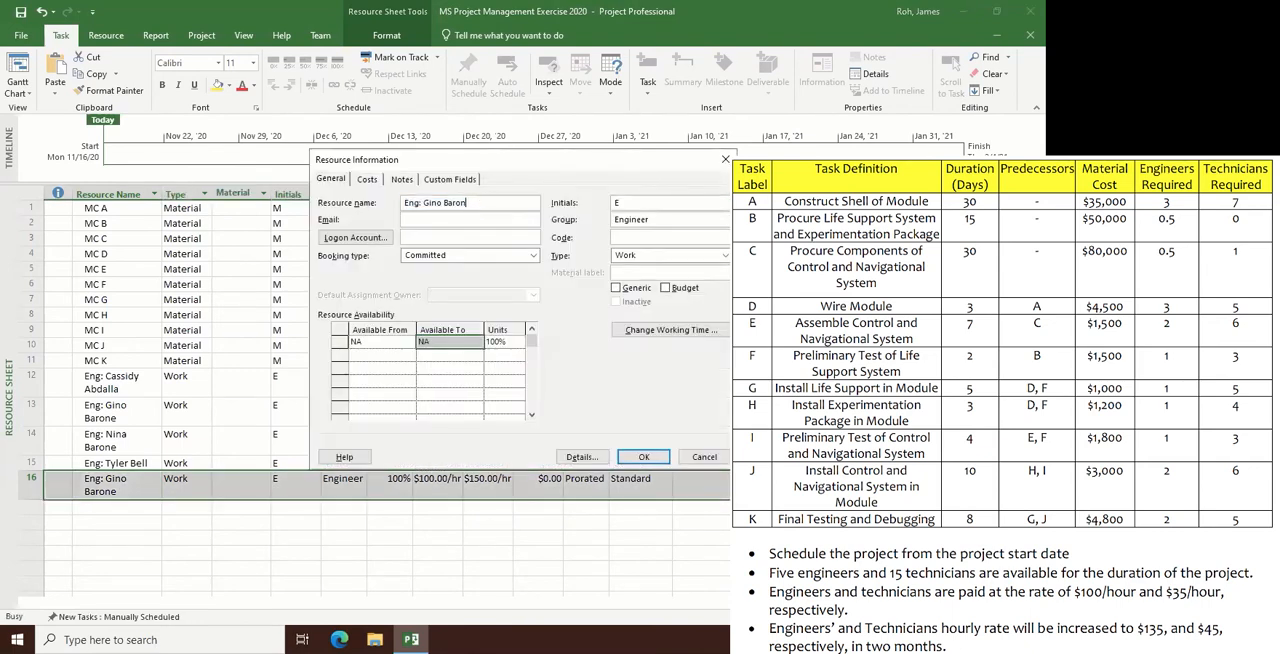
{"action": "key", "text": "BackSpace"}
{"action": "key", "text": "BackSpace"}
{"action": "key", "text": "Return"}
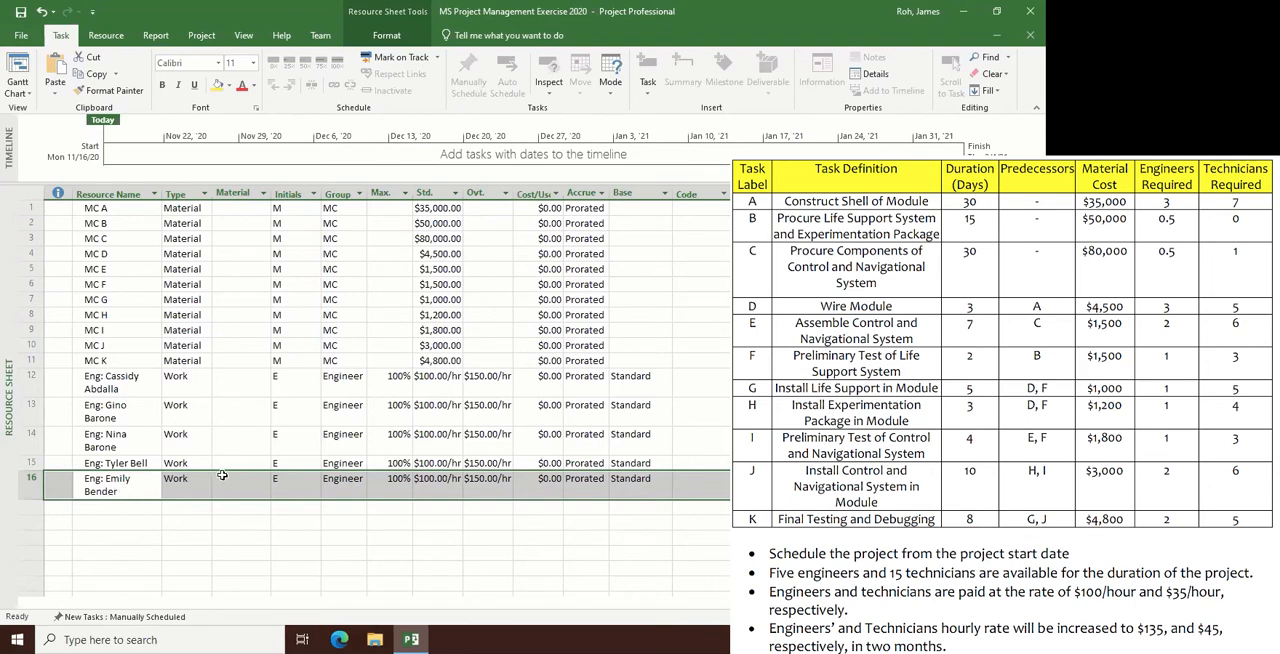
- Add the first technician as a resource in row 17, entering the full name with the "Tec:" prefix
{"action": "left_click", "coordinate": [115, 514]}
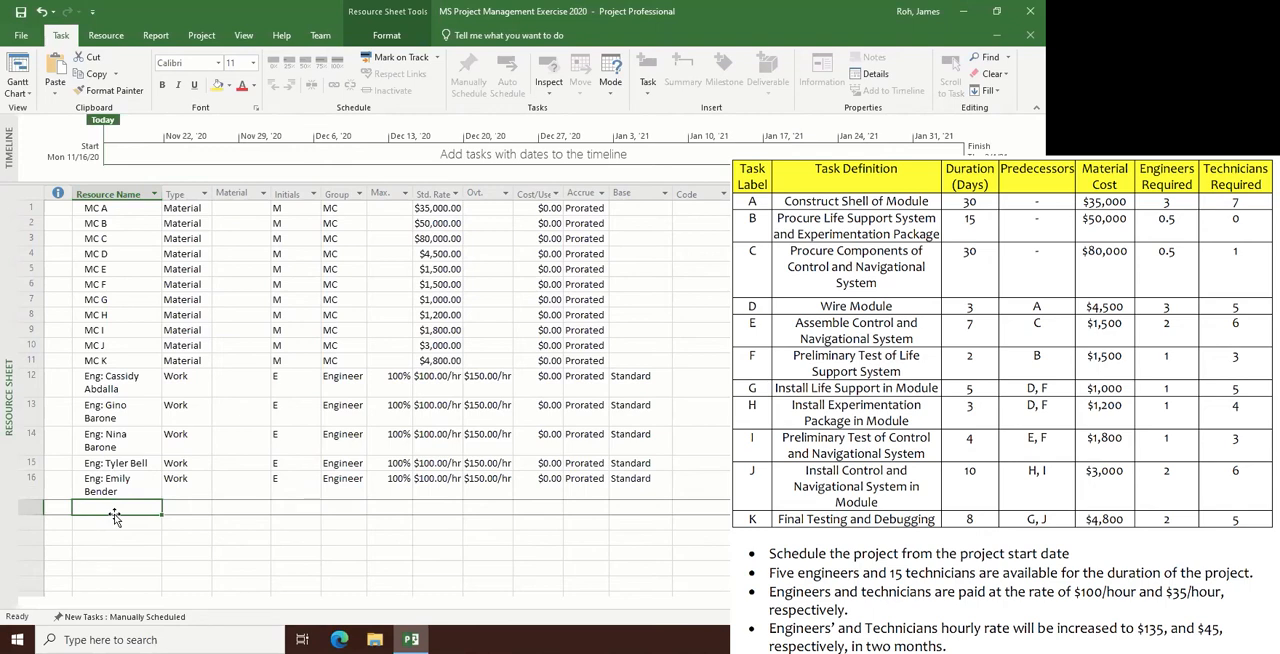
{"action": "type", "text": "Tec"}
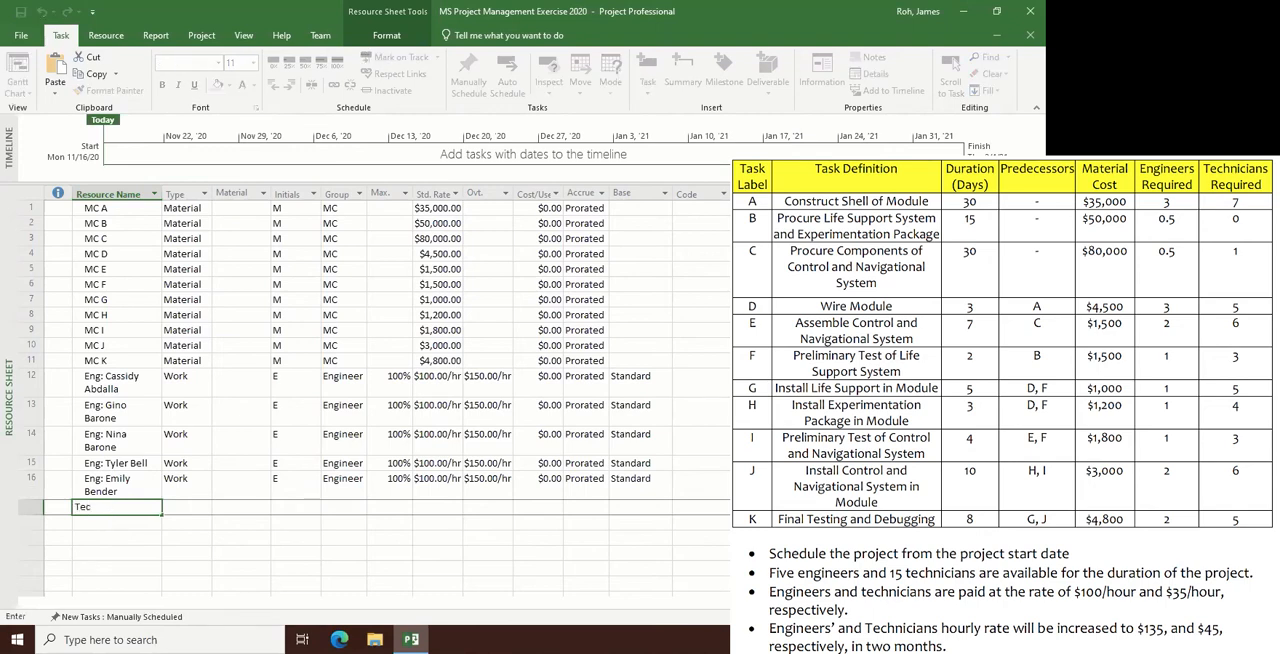
{"action": "key", "text": "Return"}
- Set the group of the technician resource in row 17 to Technician
{"action": "key", "text": "Right"}
{"action": "key", "text": "Right"}
{"action": "key", "text": "Right"}
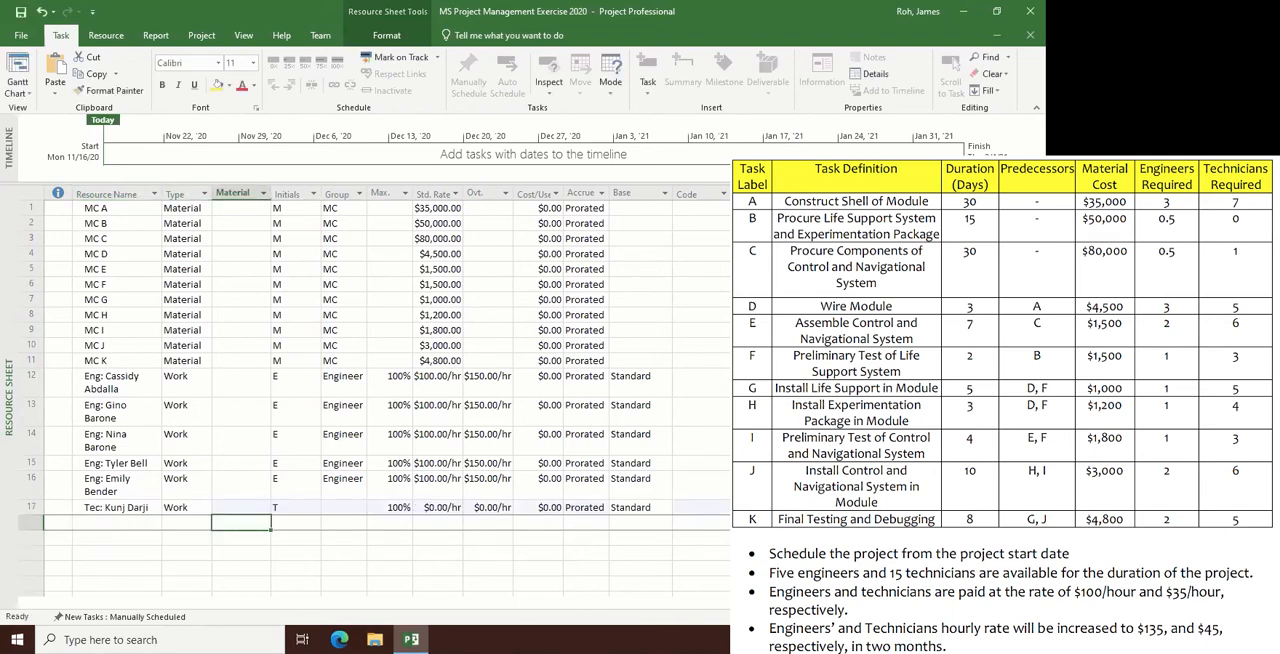
{"action": "key", "text": "Right"}
{"action": "key", "text": "Up"}
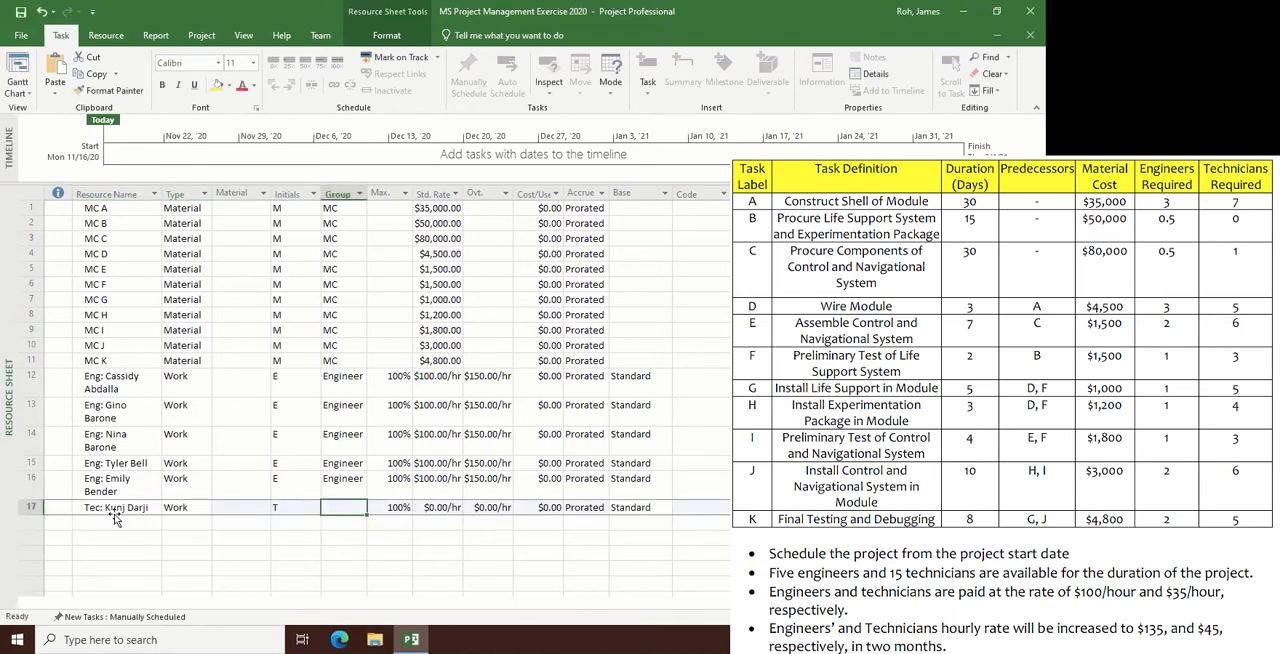
{"action": "key", "text": "Left"}
{"action": "key", "text": "Right"}
{"action": "type", "text": "Technician"}
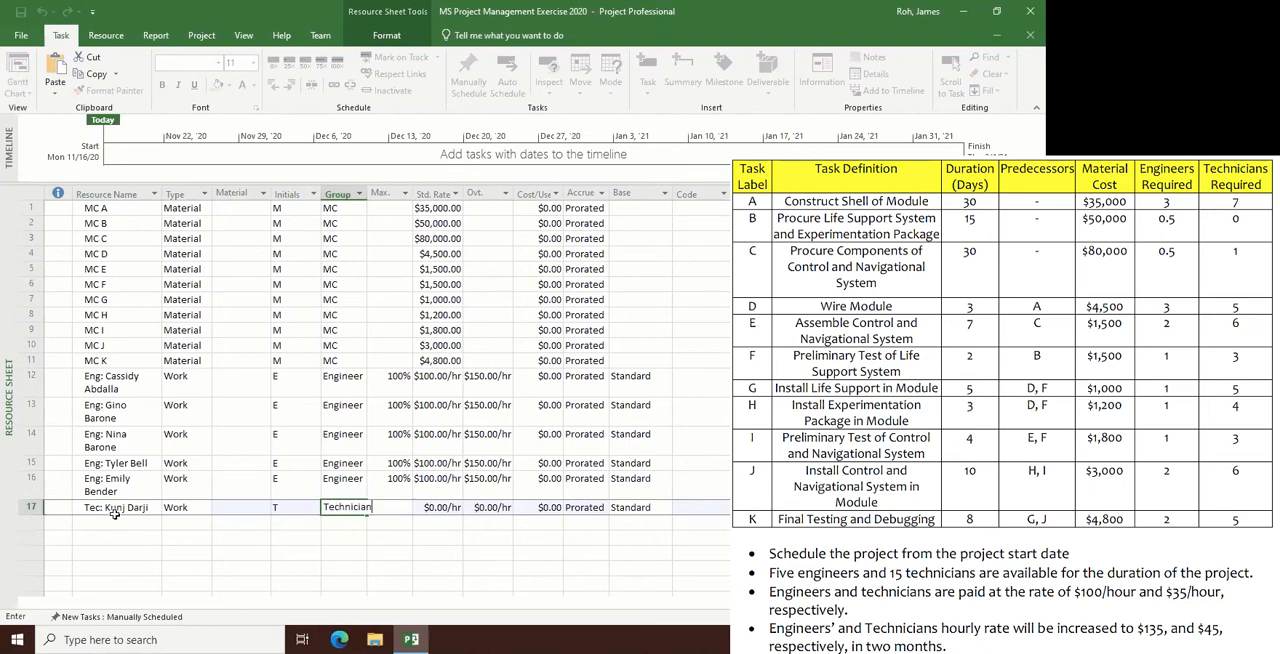
{"action": "key", "text": "Return"}
- Set the row 17 technician's standard rate to $35 per hour and overtime rate to $52.50 per hour
{"action": "key", "text": "Right"}
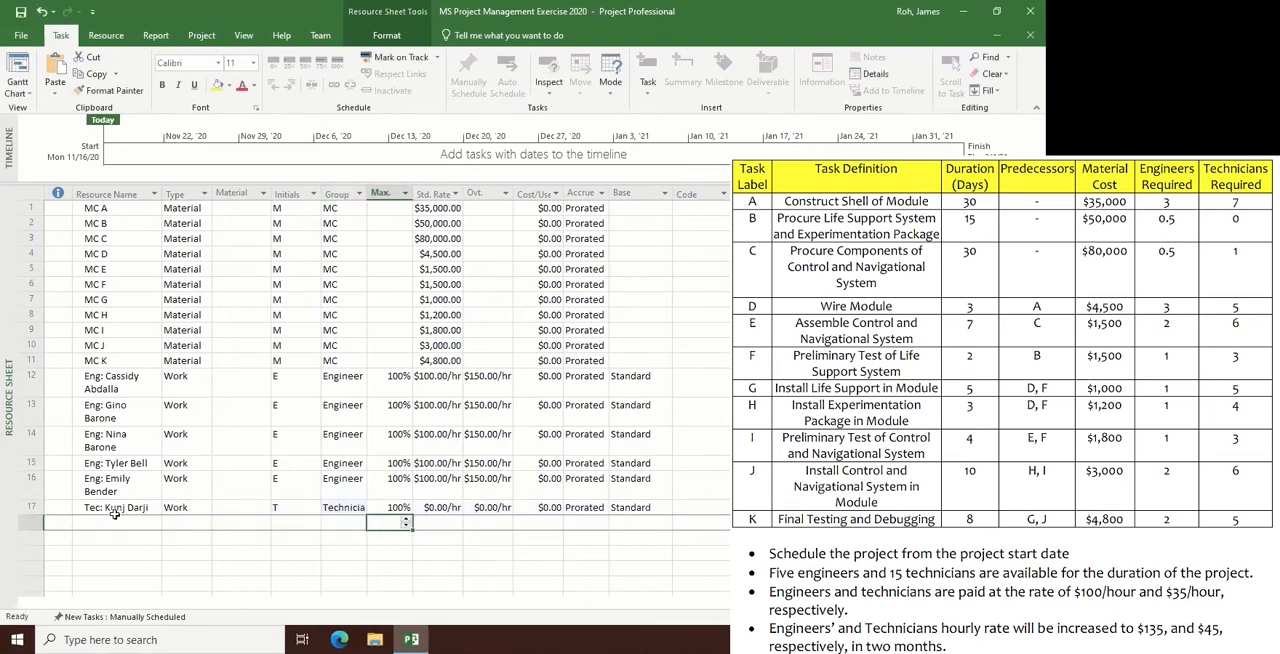
{"action": "key", "text": "Right"}
{"action": "key", "text": "Up"}
{"action": "type", "text": "3"}
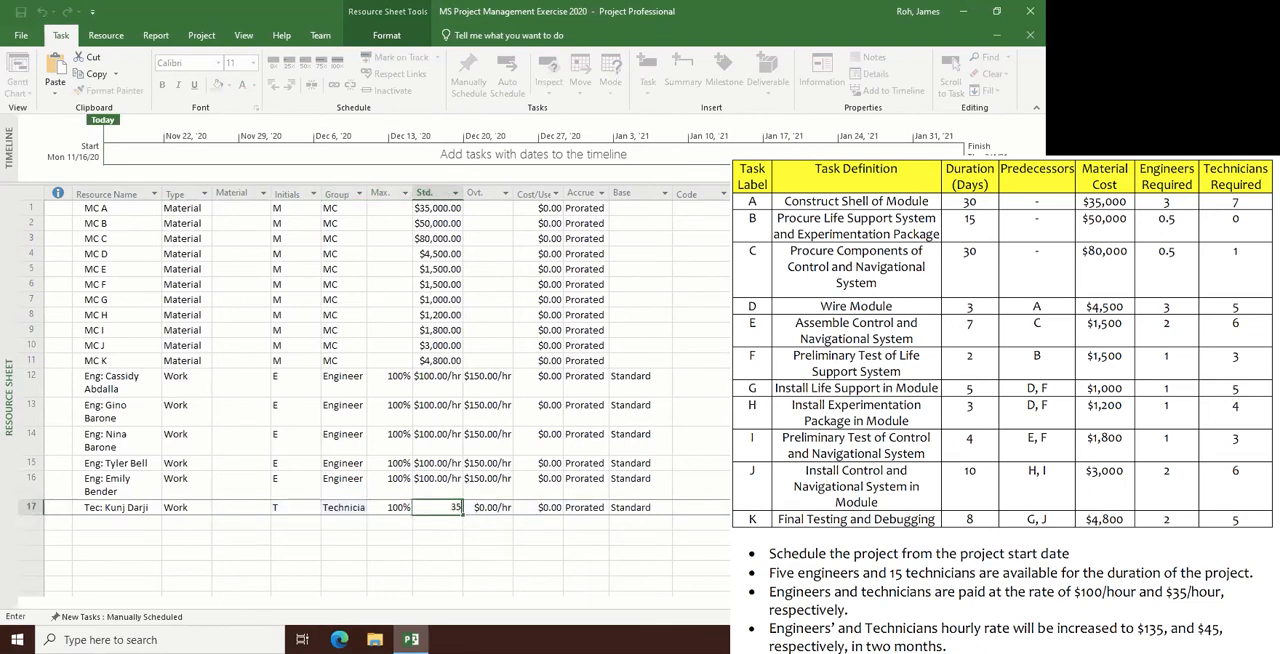
{"action": "type", "text": "5.00/hr"}
{"action": "key", "text": "Tab"}
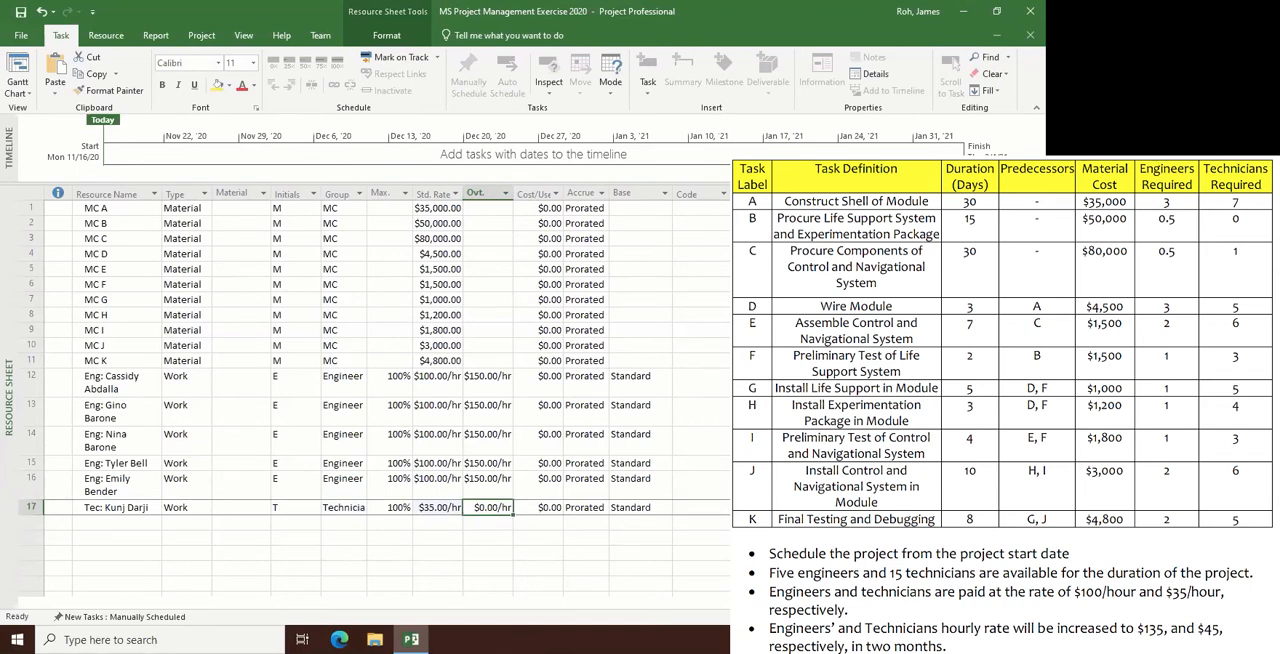
{"action": "type", "text": "52.5"}
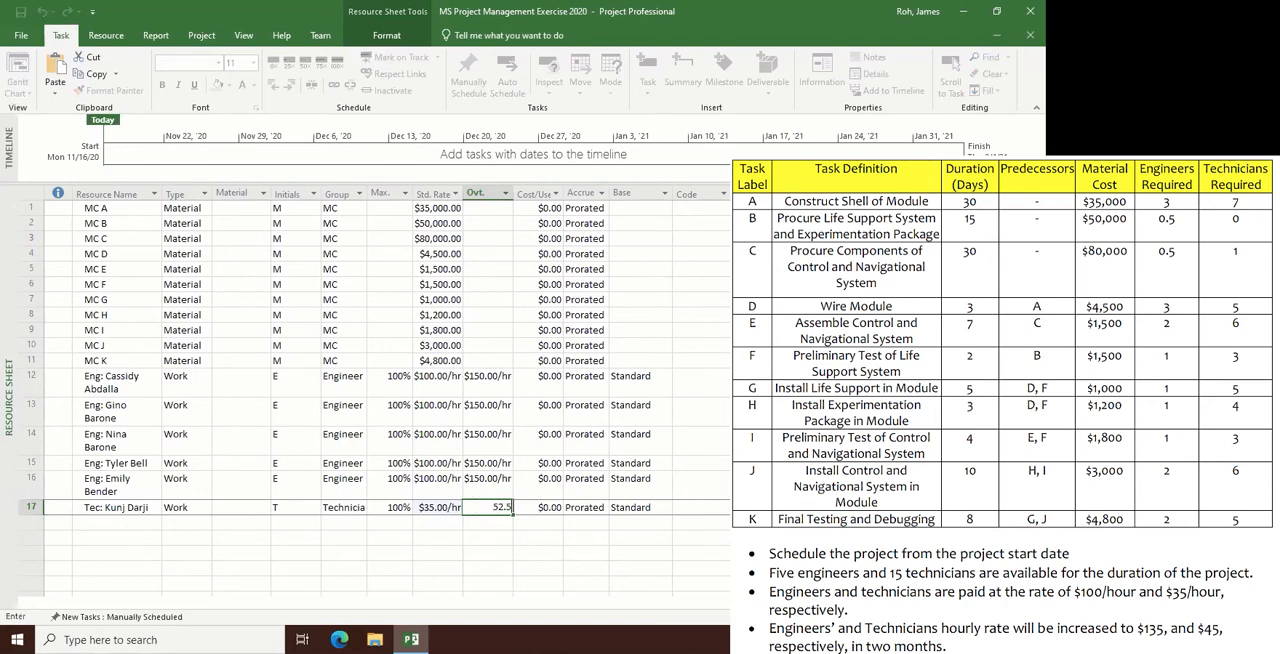
{"action": "key", "text": "Return"}
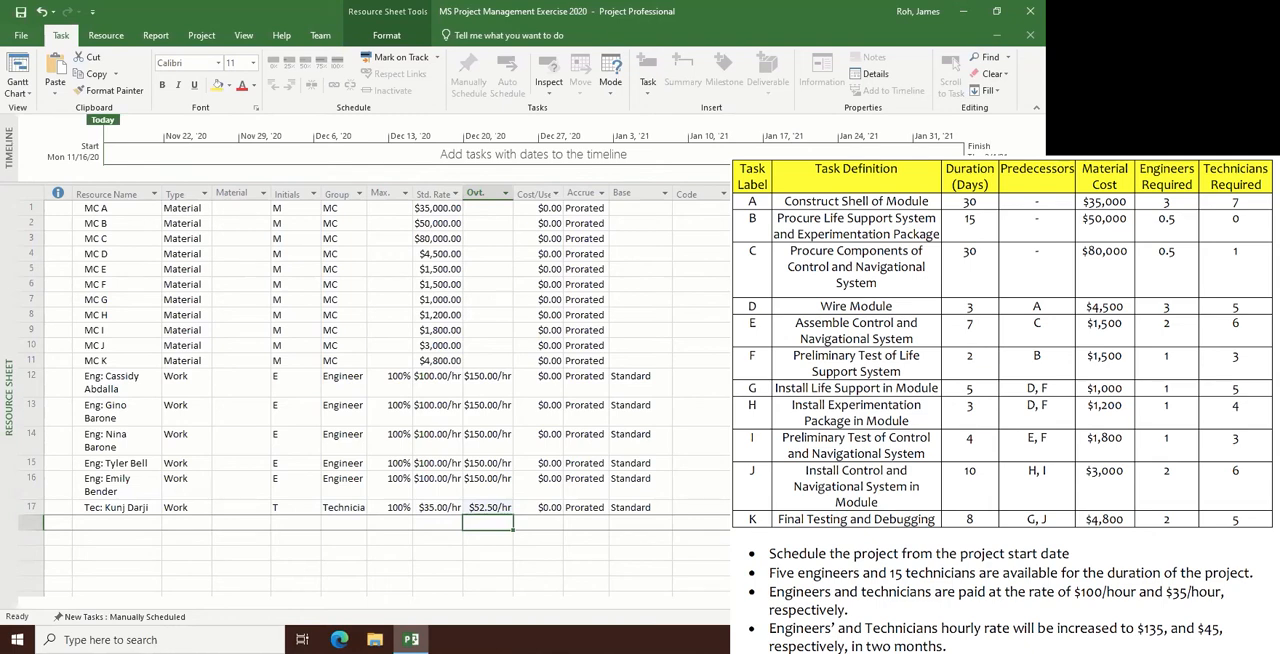
- Fill the technician resource in row 17, from its name through its base calendar, down into rows 18 to 31
{"action": "left_click", "coordinate": [30, 508]}
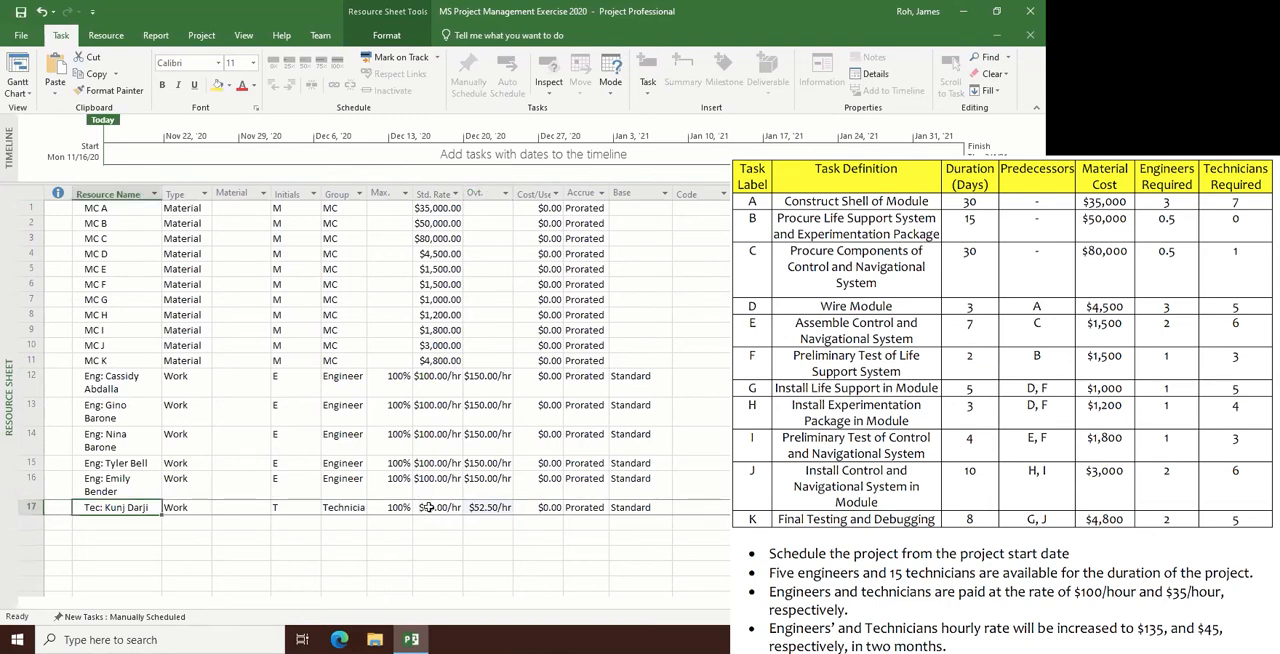
{"action": "left_click_drag", "start_coordinate": [428, 508], "coordinate": [638, 501]}
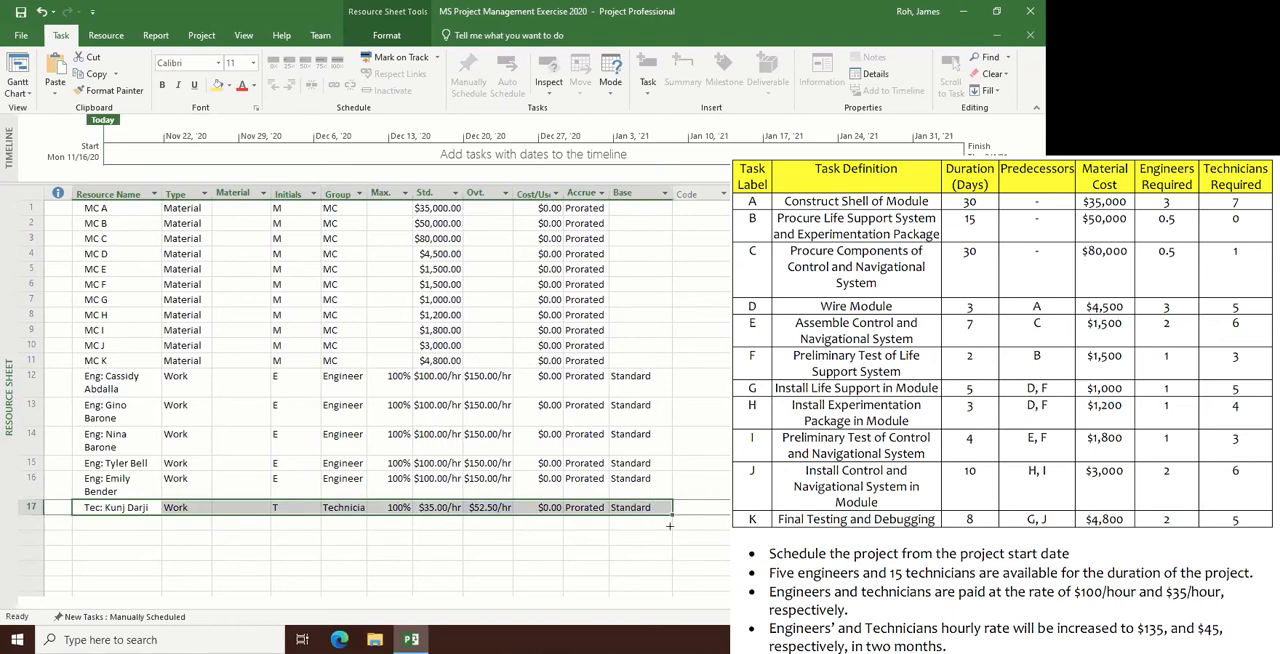
{"action": "left_click_drag", "start_coordinate": [670, 526], "coordinate": [630, 590]}
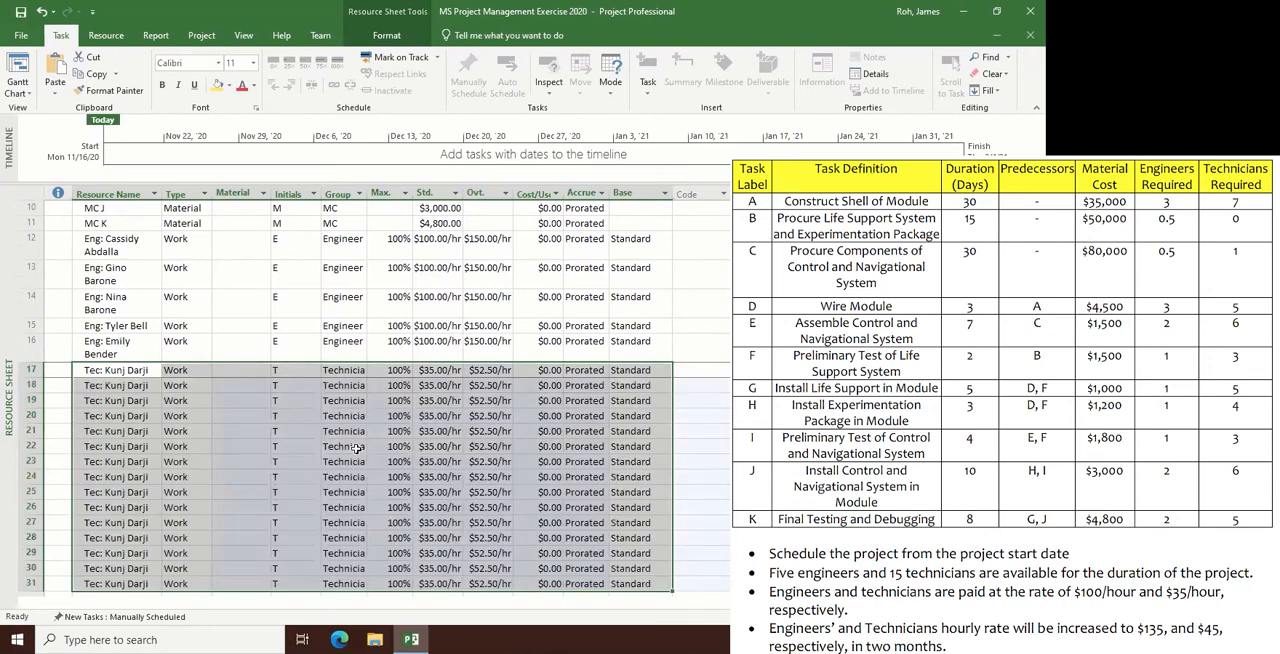
{"action": "left_click", "coordinate": [143, 396]}
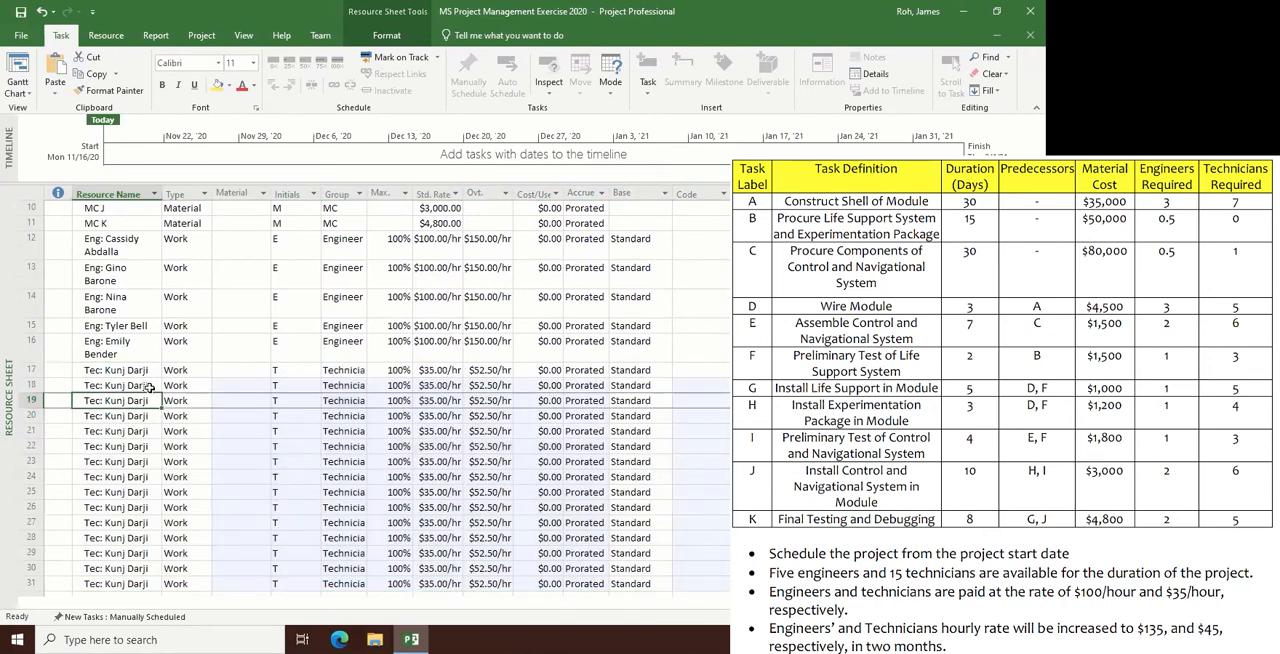
{"action": "double_click", "coordinate": [148, 386]}
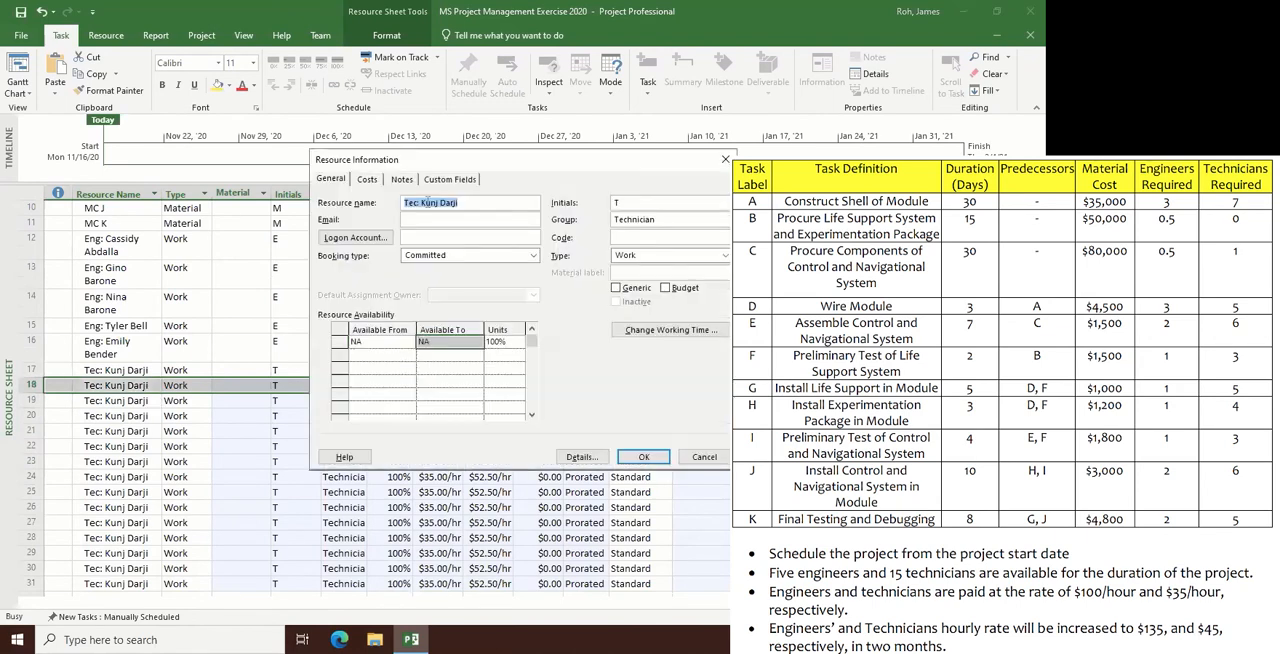
{"action": "left_click", "coordinate": [725, 159]}
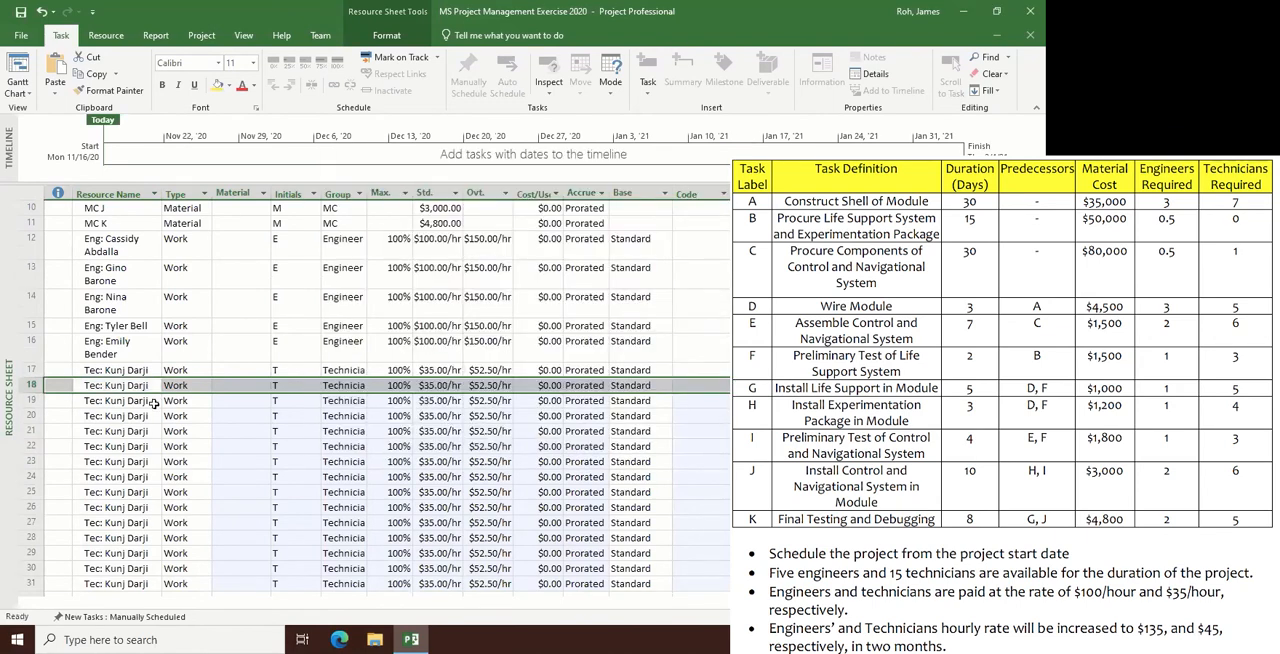
- Rename the copied resource in row 19 to another technician's full name, keeping the "Tec:" prefix
{"action": "double_click", "coordinate": [150, 401]}
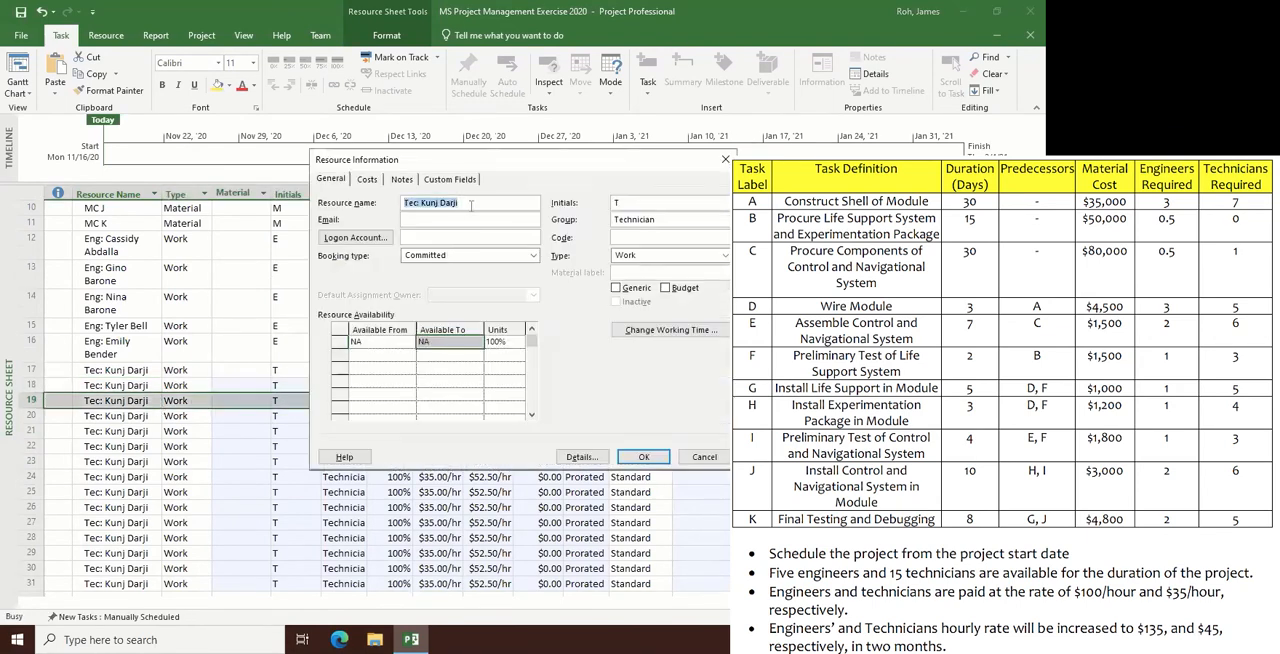
{"action": "left_click", "coordinate": [471, 205]}
{"action": "key", "text": "BackSpace"}
{"action": "key", "text": "BackSpace"}
{"action": "key", "text": "BackSpace"}
{"action": "key", "text": "BackSpace"}
{"action": "key", "text": "BackSpace"}
{"action": "key", "text": "BackSpace"}
{"action": "key", "text": "BackSpace"}
{"action": "key", "text": "BackSpace"}
{"action": "key", "text": "BackSpace"}
{"action": "key", "text": "BackSpace"}
{"action": "key", "text": "BackSpace"}
{"action": "key", "text": "BackSpace"}
{"action": "key", "text": "Return"}
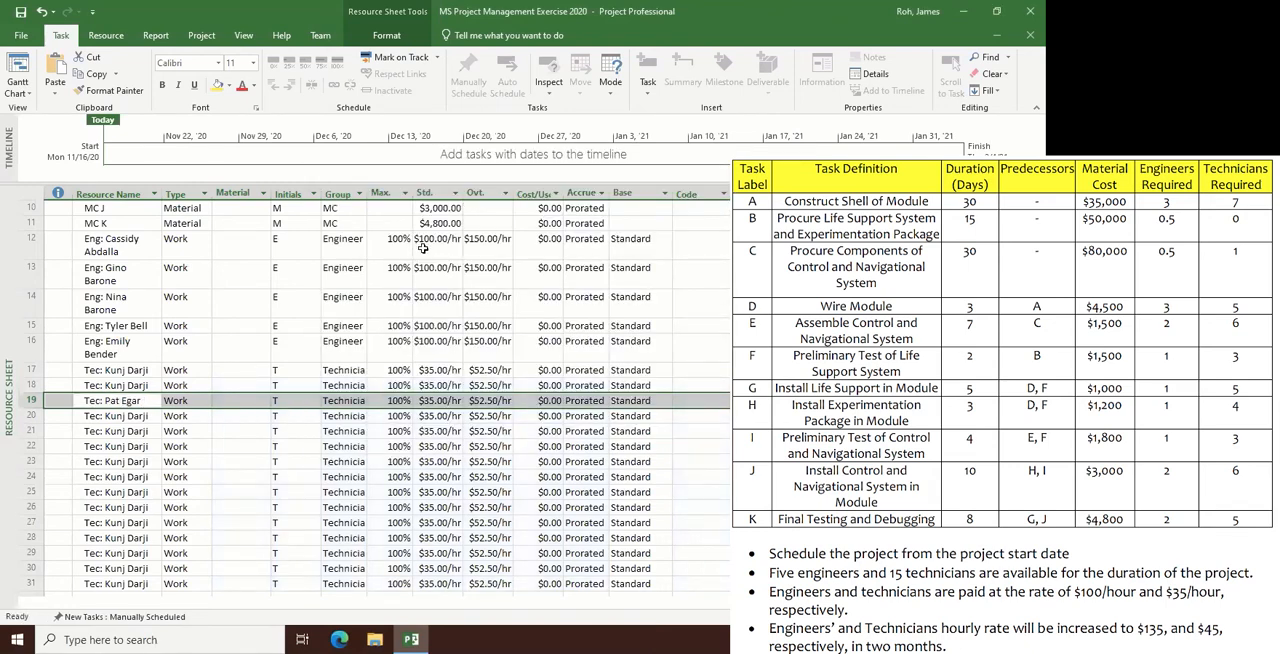
- Rename the copied resource in row 20 to the next technician's full name, keeping the "Tec:" prefix
{"action": "left_click", "coordinate": [145, 418]}
{"action": "double_click", "coordinate": [145, 418]}
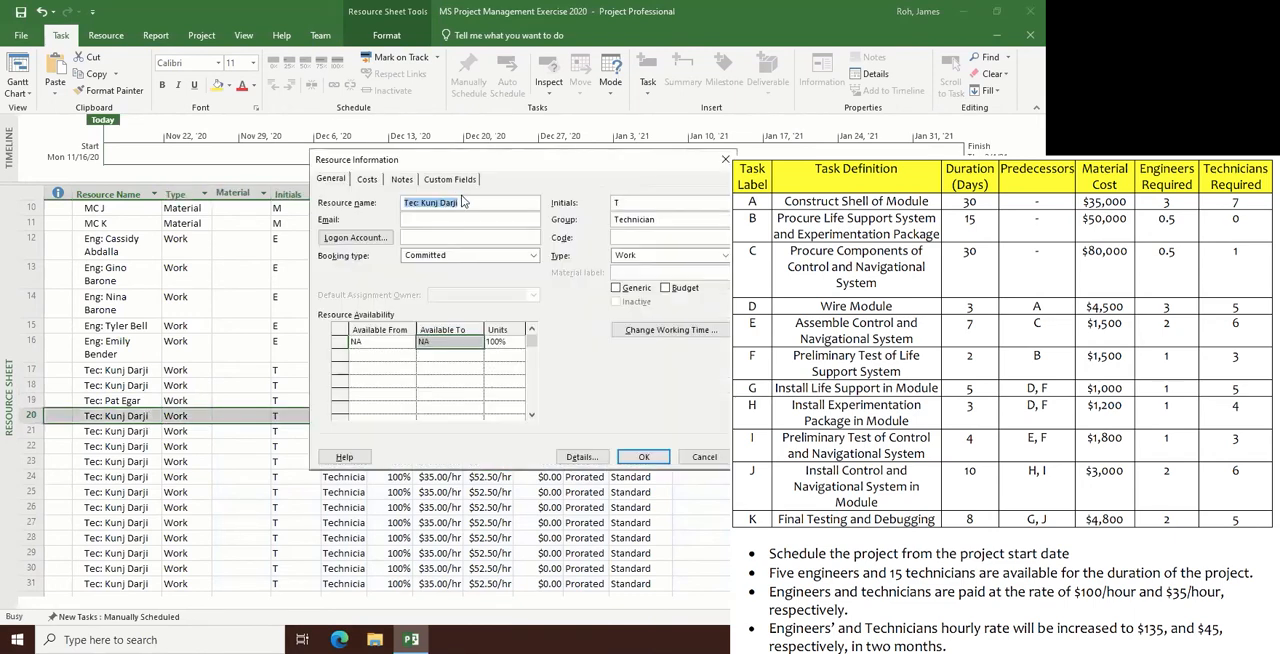
{"action": "left_click_drag", "start_coordinate": [463, 203], "coordinate": [422, 202]}
{"action": "key", "text": "Return"}
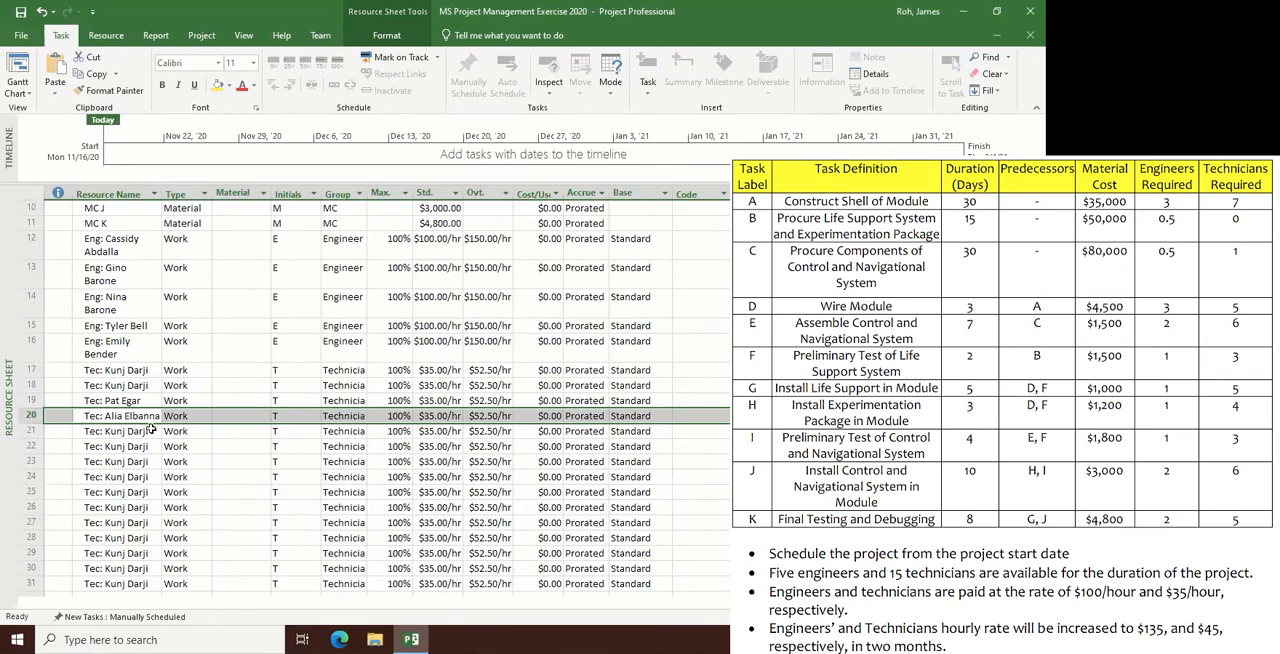
- Rename the copied resource in row 21 to the next technician's full name, keeping the "Tec:" prefix
{"action": "left_click", "coordinate": [152, 431]}
{"action": "double_click", "coordinate": [152, 431]}
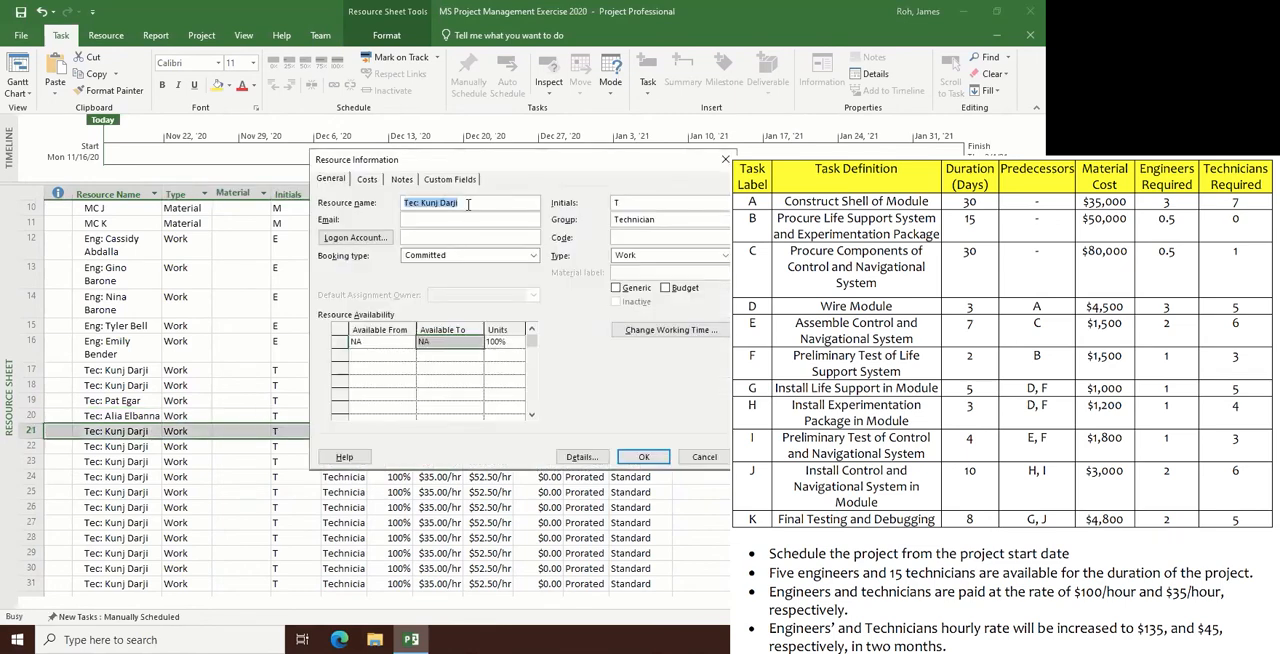
{"action": "key", "text": "End"}
{"action": "key", "text": "BackSpace"}
{"action": "key", "text": "BackSpace"}
{"action": "key", "text": "BackSpace"}
{"action": "key", "text": "BackSpace"}
{"action": "key", "text": "BackSpace"}
{"action": "key", "text": "BackSpace"}
{"action": "key", "text": "BackSpace"}
{"action": "key", "text": "BackSpace"}
{"action": "key", "text": "Return"}
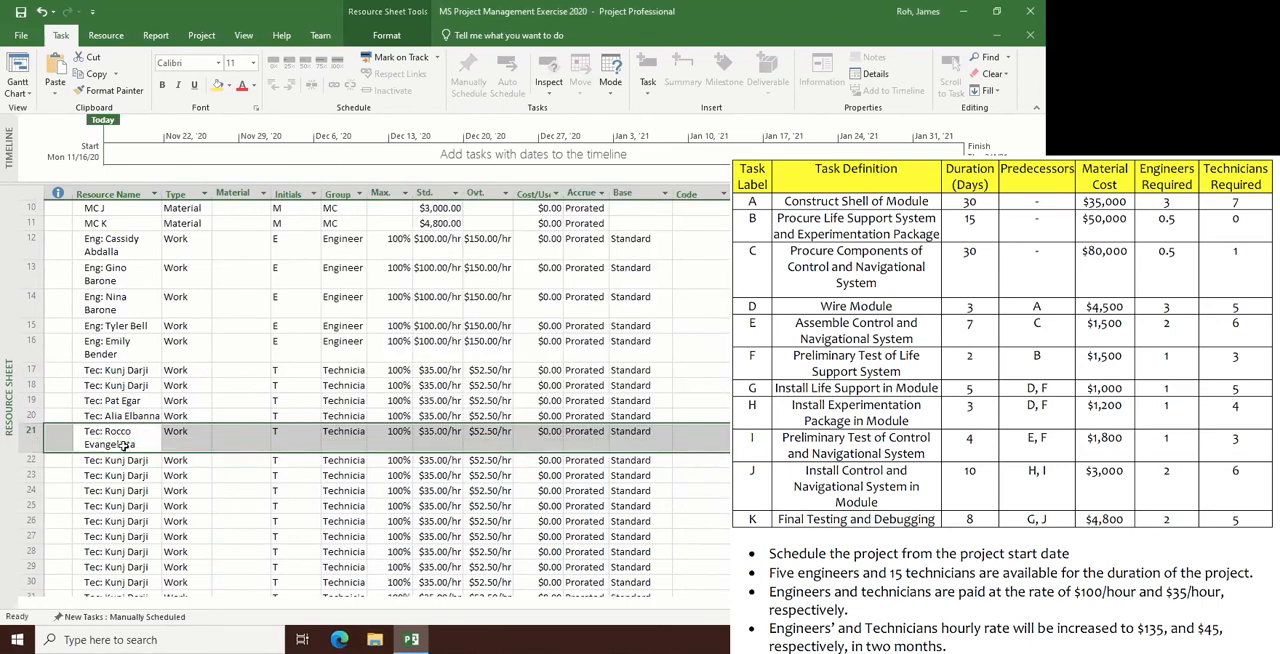
- Rename the copied resource in row 22 to the next technician's full name, keeping the "Tec:" prefix
{"action": "left_click", "coordinate": [120, 461]}
{"action": "double_click", "coordinate": [122, 463]}
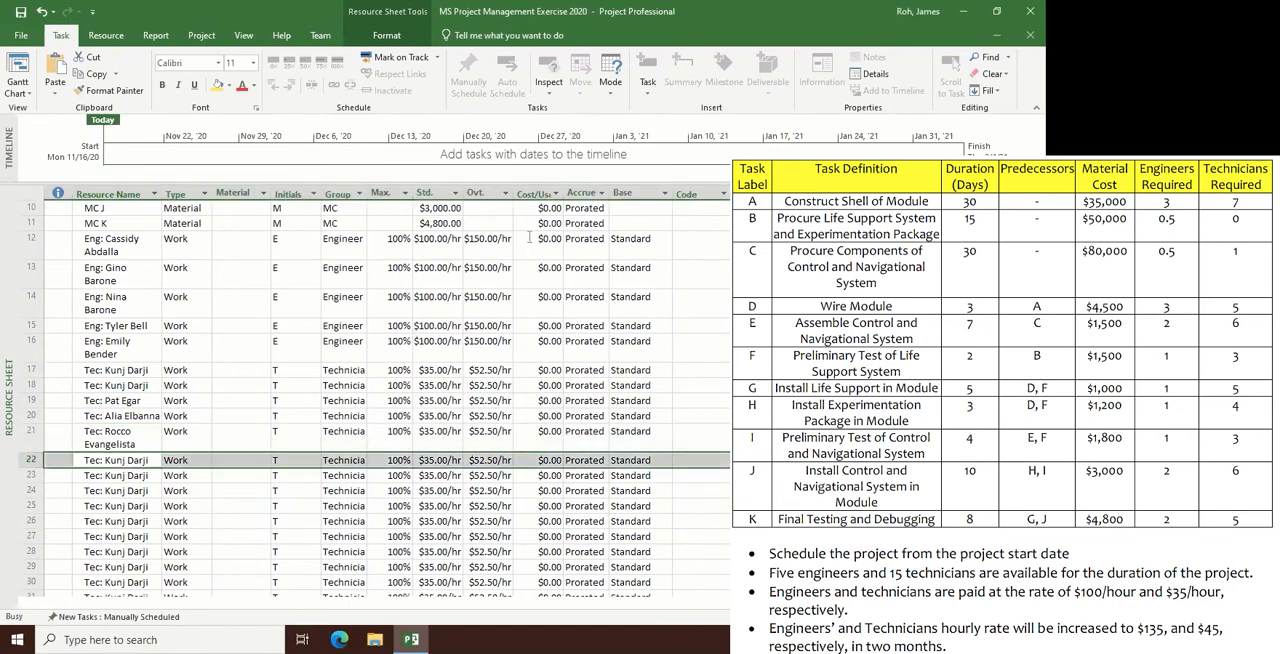
{"action": "left_click", "coordinate": [486, 203]}
{"action": "key", "text": "BackSpace"}
{"action": "key", "text": "BackSpace"}
{"action": "key", "text": "BackSpace"}
{"action": "key", "text": "BackSpace"}
{"action": "key", "text": "BackSpace"}
{"action": "key", "text": "BackSpace"}
{"action": "key", "text": "BackSpace"}
{"action": "key", "text": "BackSpace"}
{"action": "key", "text": "BackSpace"}
{"action": "key", "text": "BackSpace"}
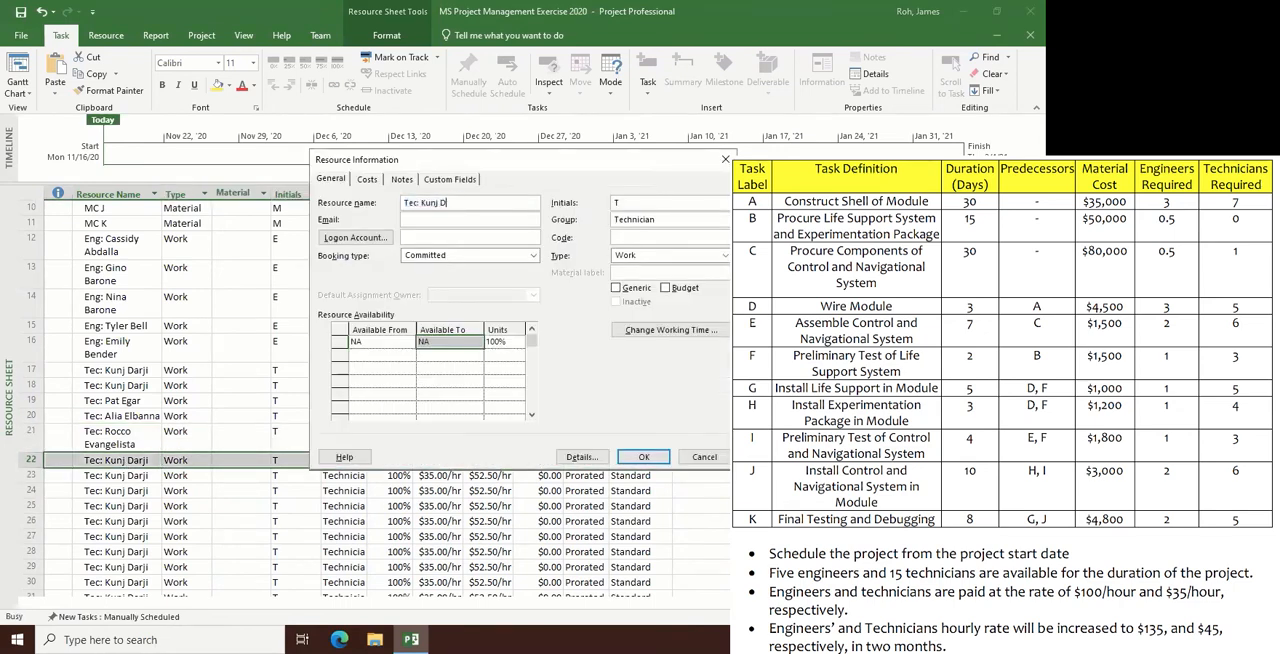
{"action": "key", "text": "Return"}
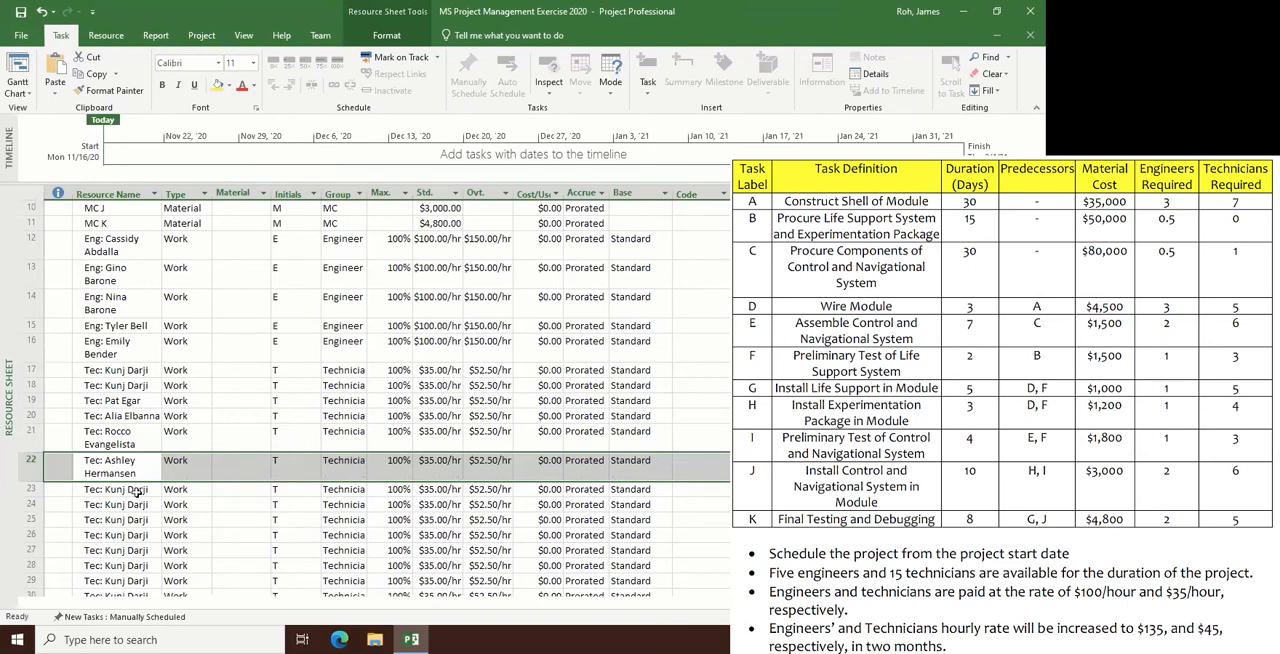
- Rename the copied resource in row 23 to the next technician's full name, keeping the "Tec:" prefix
{"action": "double_click", "coordinate": [138, 491]}
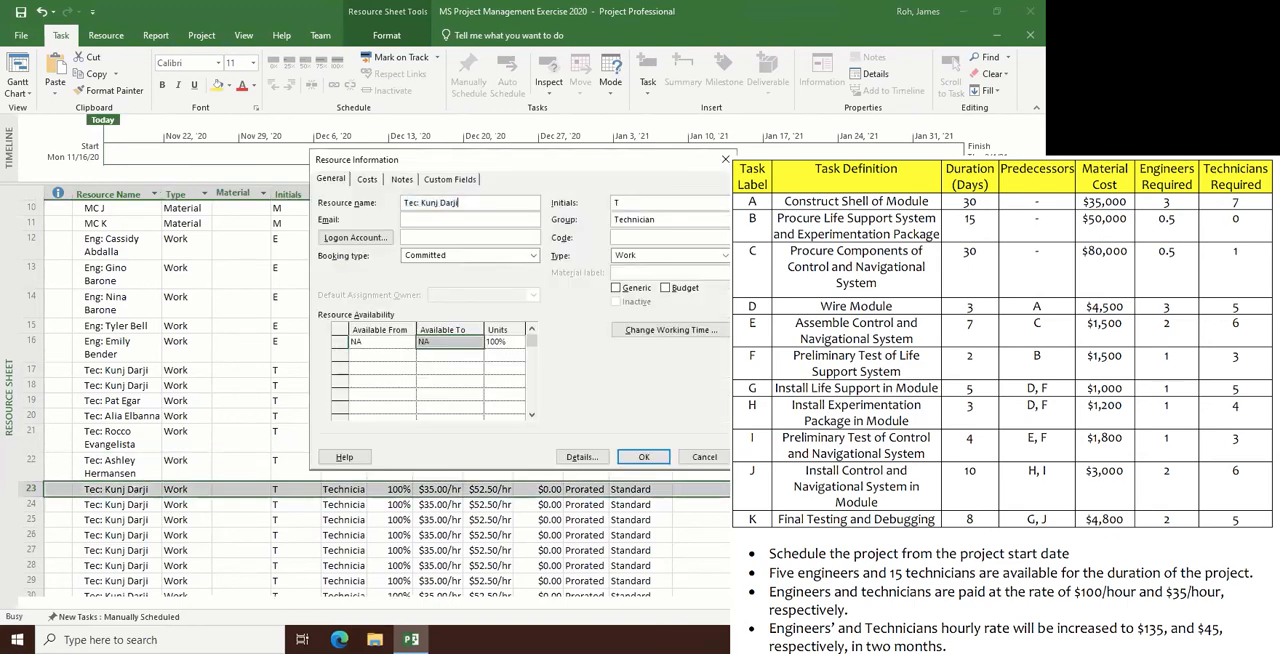
{"action": "key", "text": "BackSpace"}
{"action": "key", "text": "BackSpace"}
{"action": "key", "text": "BackSpace"}
{"action": "key", "text": "BackSpace"}
{"action": "key", "text": "BackSpace"}
{"action": "key", "text": "BackSpace"}
{"action": "key", "text": "BackSpace"}
{"action": "key", "text": "BackSpace"}
{"action": "key", "text": "BackSpace"}
{"action": "key", "text": "BackSpace"}
{"action": "key", "text": "BackSpace"}
{"action": "type", "text": ":"}
{"action": "key", "text": "Return"}
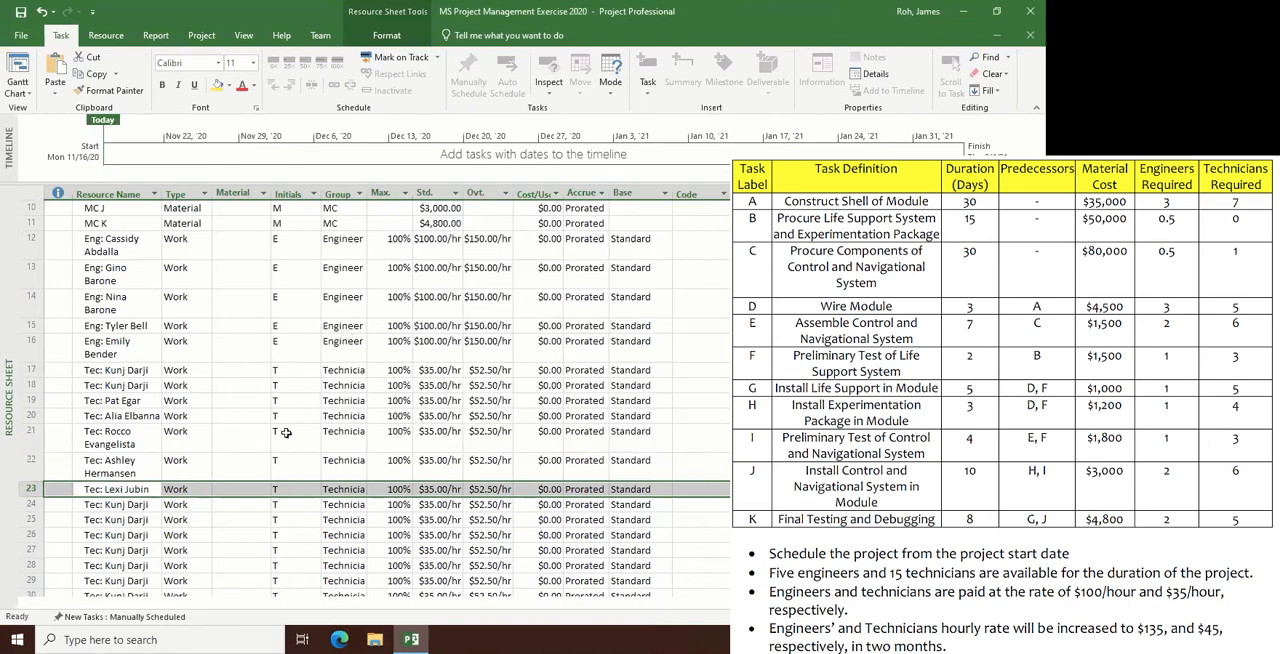
- Rename the copied resource in row 24 to the next technician's full name, keeping the "Tec:" prefix
{"action": "double_click", "coordinate": [143, 505]}
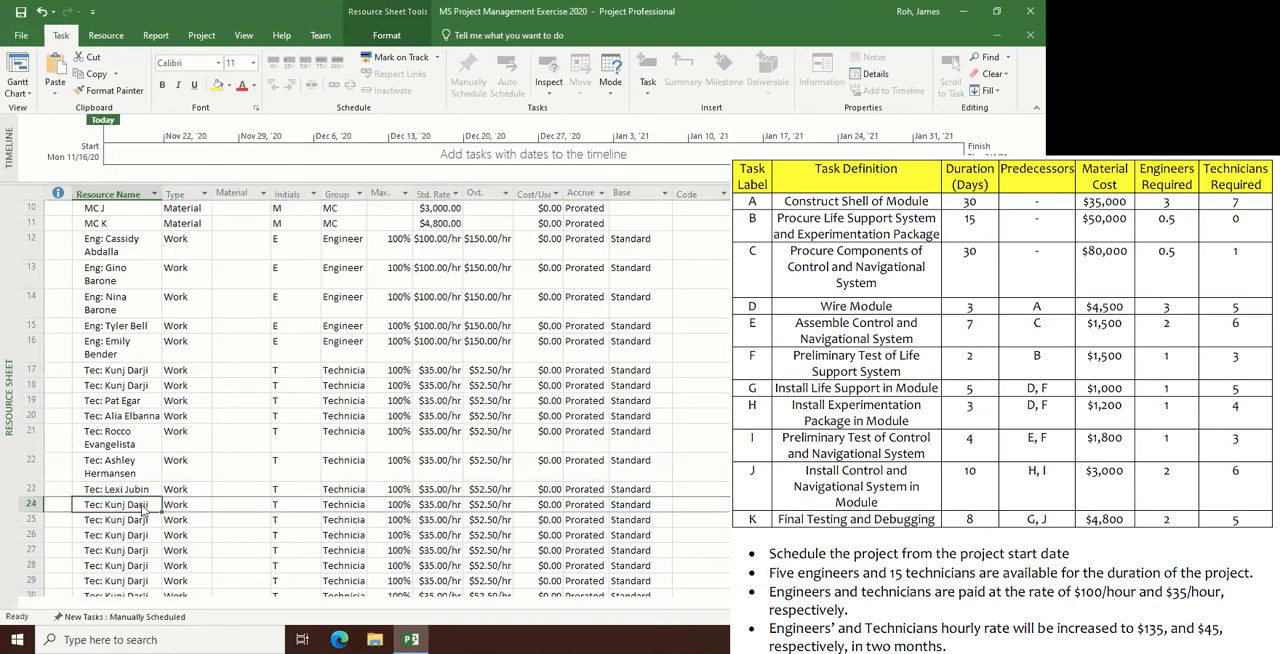
{"action": "left_click", "coordinate": [485, 203]}
{"action": "key", "text": "BackSpace"}
{"action": "key", "text": "BackSpace"}
{"action": "key", "text": "BackSpace"}
{"action": "key", "text": "BackSpace"}
{"action": "key", "text": "BackSpace"}
{"action": "key", "text": "BackSpace"}
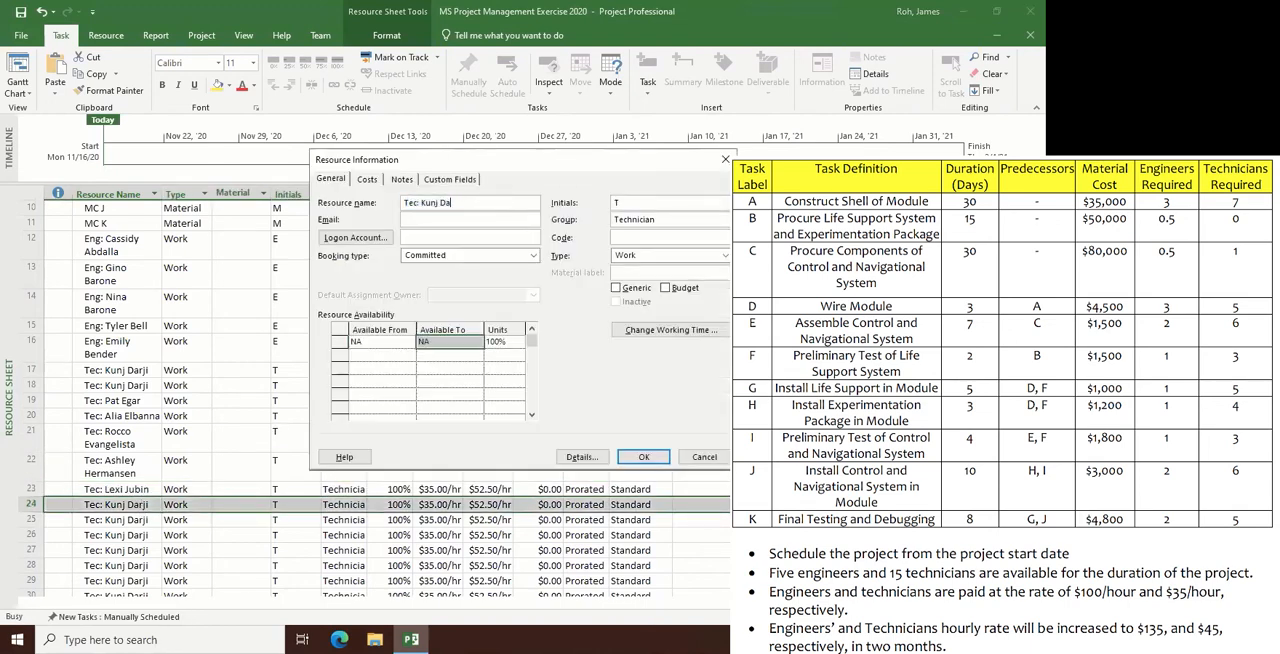
{"action": "key", "text": "BackSpace"}
{"action": "key", "text": "BackSpace"}
{"action": "key", "text": "BackSpace"}
{"action": "key", "text": "BackSpace"}
{"action": "key", "text": "Return"}
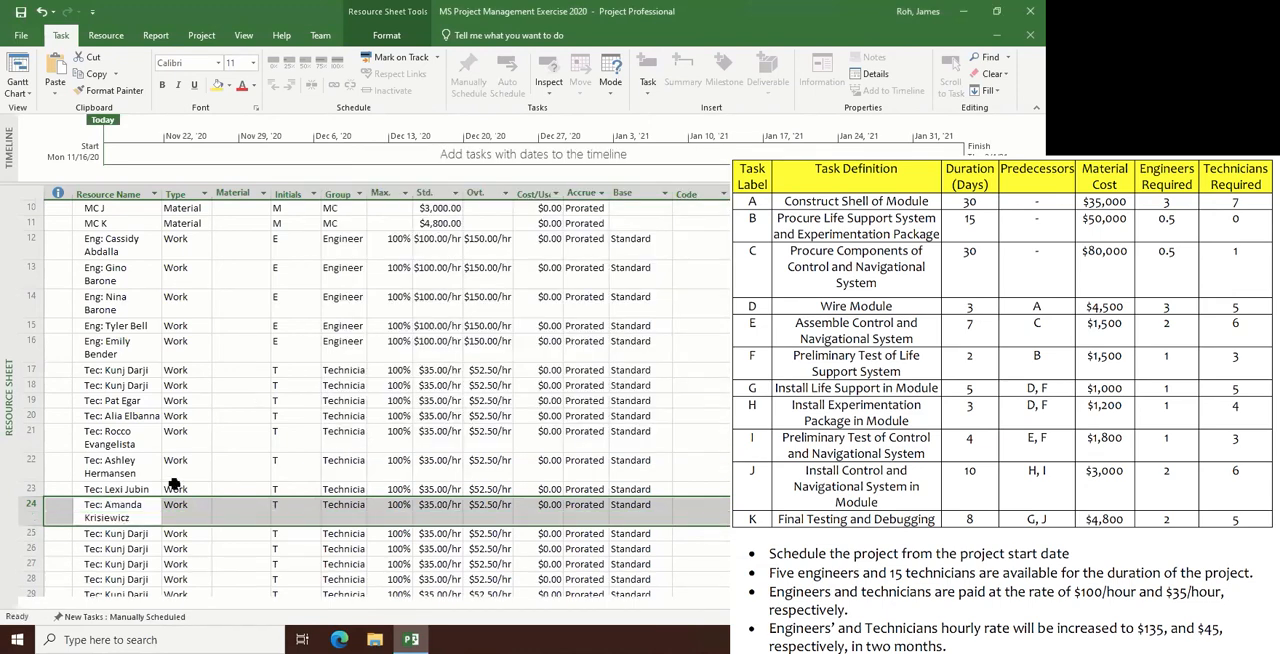
- Rename the copied resource in row 25 to the next technician's first name and hyphenated surname initials, keeping the "Tec:" prefix
{"action": "double_click", "coordinate": [152, 538]}
{"action": "left_click", "coordinate": [493, 202]}
{"action": "key", "text": "BackSpace"}
{"action": "key", "text": "BackSpace"}
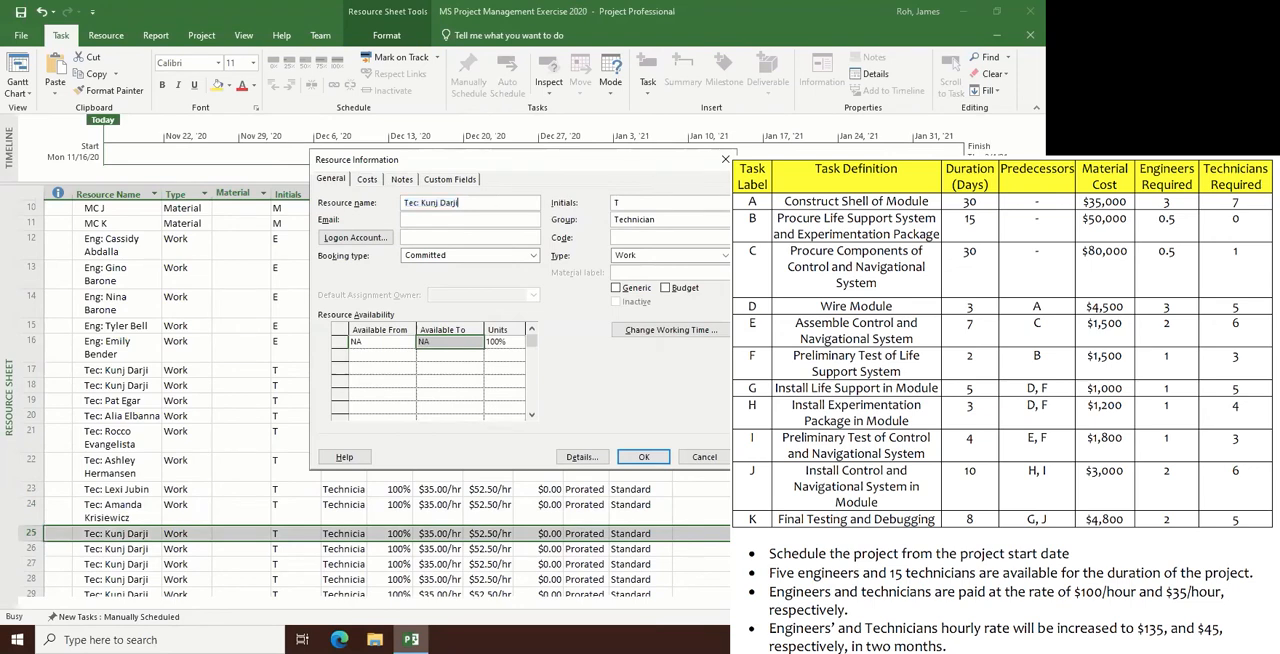
{"action": "key", "text": "BackSpace"}
{"action": "key", "text": "BackSpace"}
{"action": "key", "text": "BackSpace"}
{"action": "key", "text": "BackSpace"}
{"action": "key", "text": "BackSpace"}
{"action": "key", "text": "BackSpace"}
{"action": "key", "text": "BackSpace"}
{"action": "key", "text": "BackSpace"}
{"action": "type", "text": "Abbie L.M"}
{"action": "key", "text": "Return"}
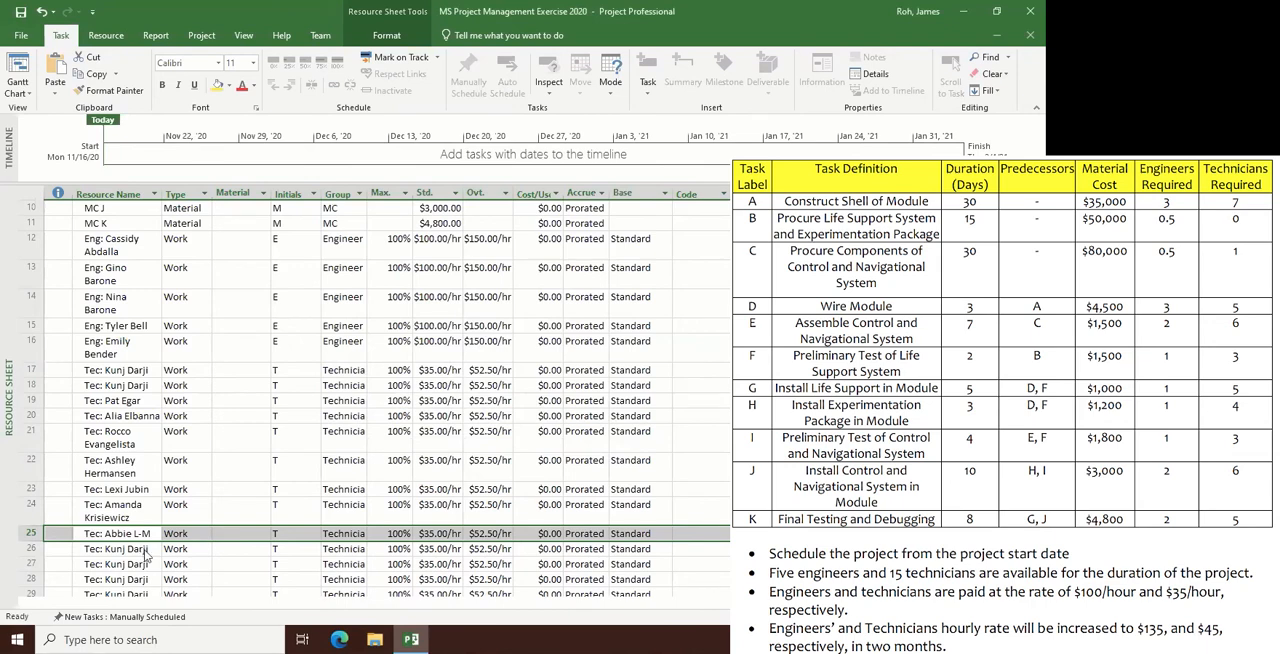
- Rename the copied resource in row 26 to the next technician's full name, keeping the "Tec:" prefix
{"action": "double_click", "coordinate": [145, 550]}
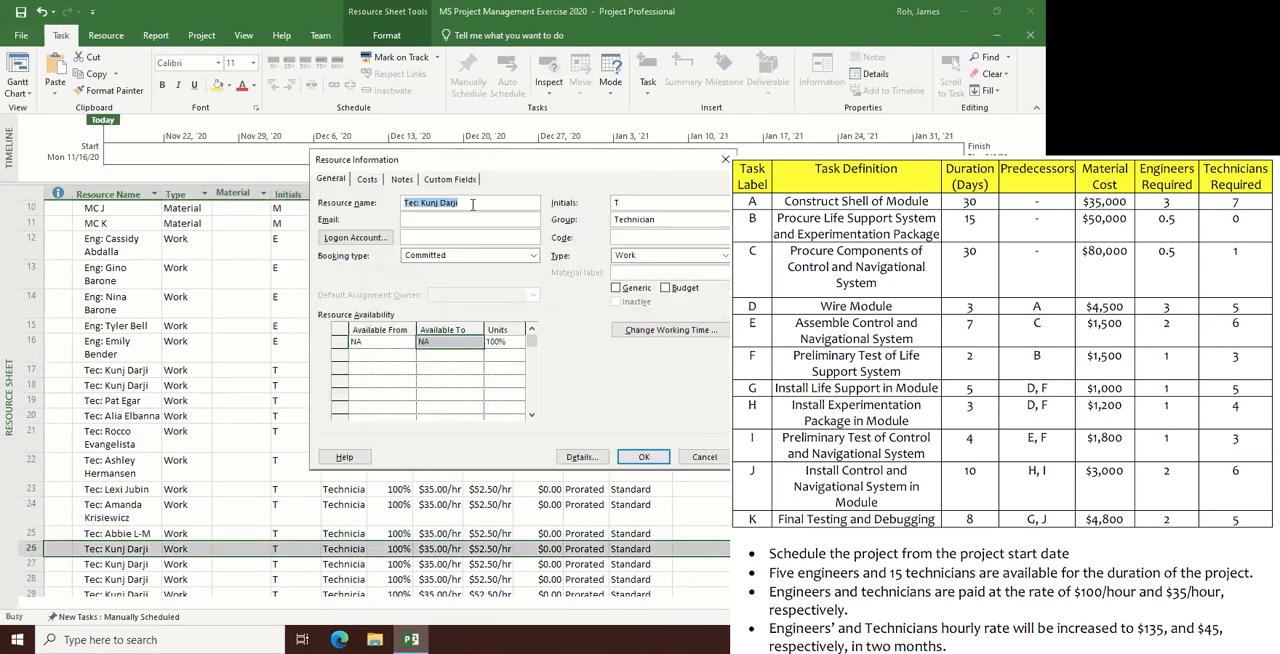
{"action": "left_click", "coordinate": [473, 204]}
{"action": "key", "text": "BackSpace"}
{"action": "key", "text": "BackSpace"}
{"action": "key", "text": "BackSpace"}
{"action": "key", "text": "BackSpace"}
{"action": "key", "text": "BackSpace"}
{"action": "key", "text": "BackSpace"}
{"action": "key", "text": "BackSpace"}
{"action": "key", "text": "BackSpace"}
{"action": "key", "text": "BackSpace"}
{"action": "key", "text": "BackSpace"}
{"action": "key", "text": "BackSpace"}
{"action": "key", "text": "BackSpace"}
{"action": "key", "text": "Return"}
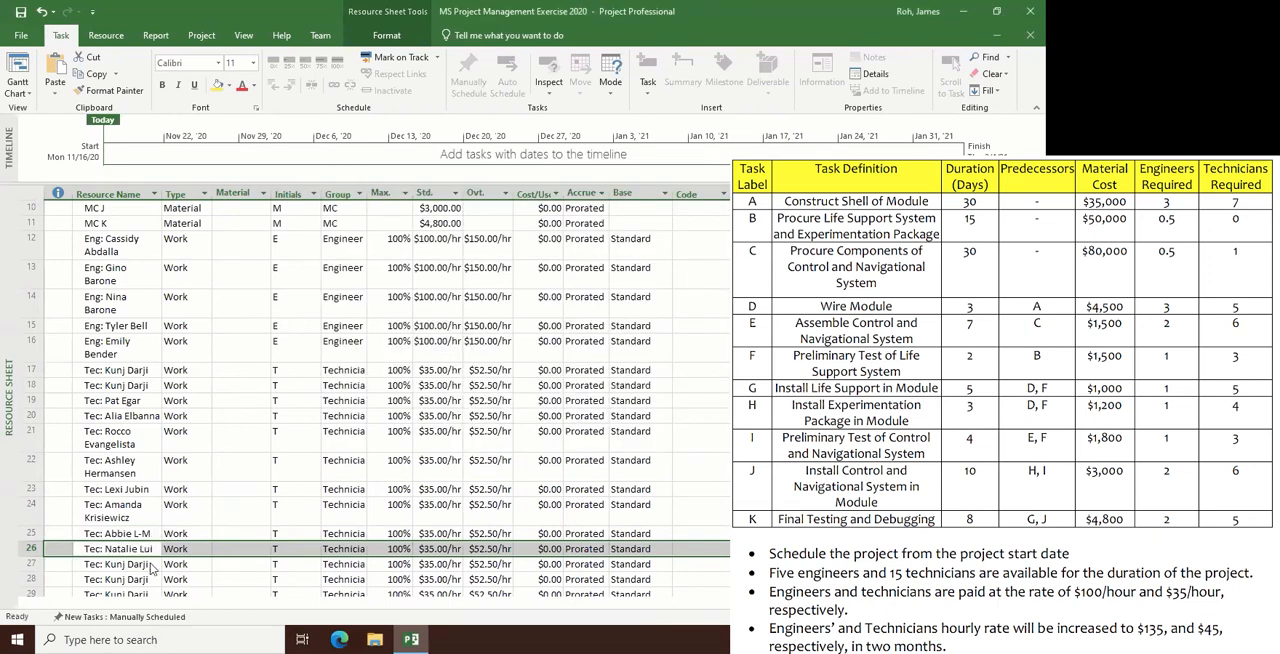
- Rename the copied resource in row 27 to the next technician's full name, keeping the "Tec:" prefix
{"action": "double_click", "coordinate": [152, 568]}
{"action": "left_click", "coordinate": [467, 203]}
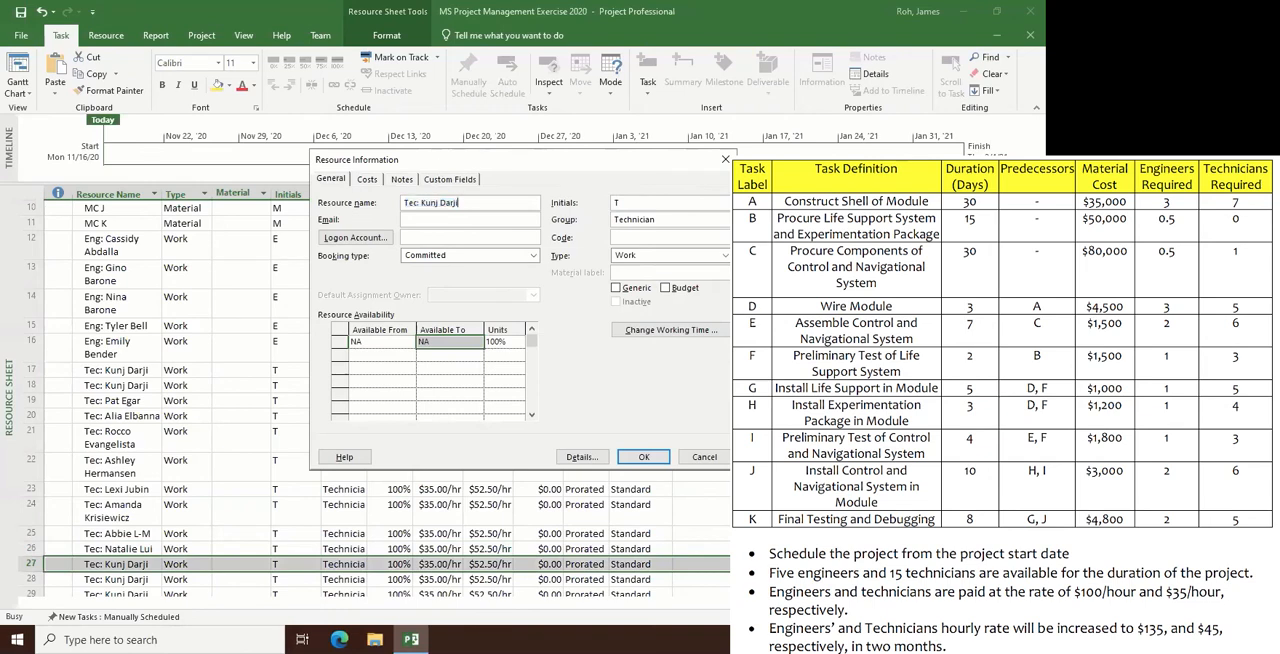
{"action": "key", "text": "BackSpace"}
{"action": "key", "text": "BackSpace"}
{"action": "key", "text": "BackSpace"}
{"action": "key", "text": "BackSpace"}
{"action": "key", "text": "BackSpace"}
{"action": "key", "text": "BackSpace"}
{"action": "key", "text": "BackSpace"}
{"action": "key", "text": "BackSpace"}
{"action": "key", "text": "BackSpace"}
{"action": "key", "text": "Return"}
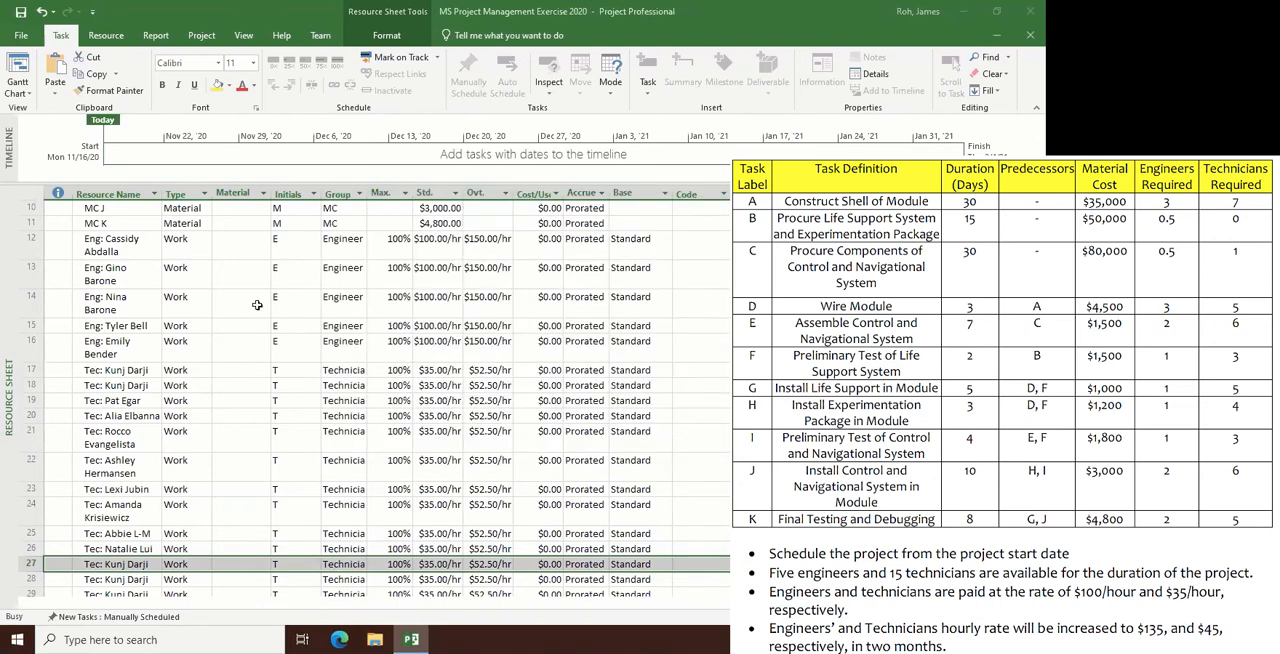
- Rename the copied resource in row 28 to the next technician's full name, keeping the "Tec:" prefix
{"action": "scroll", "coordinate": [255, 312], "scroll_direction": "down", "scroll_amount": 10}
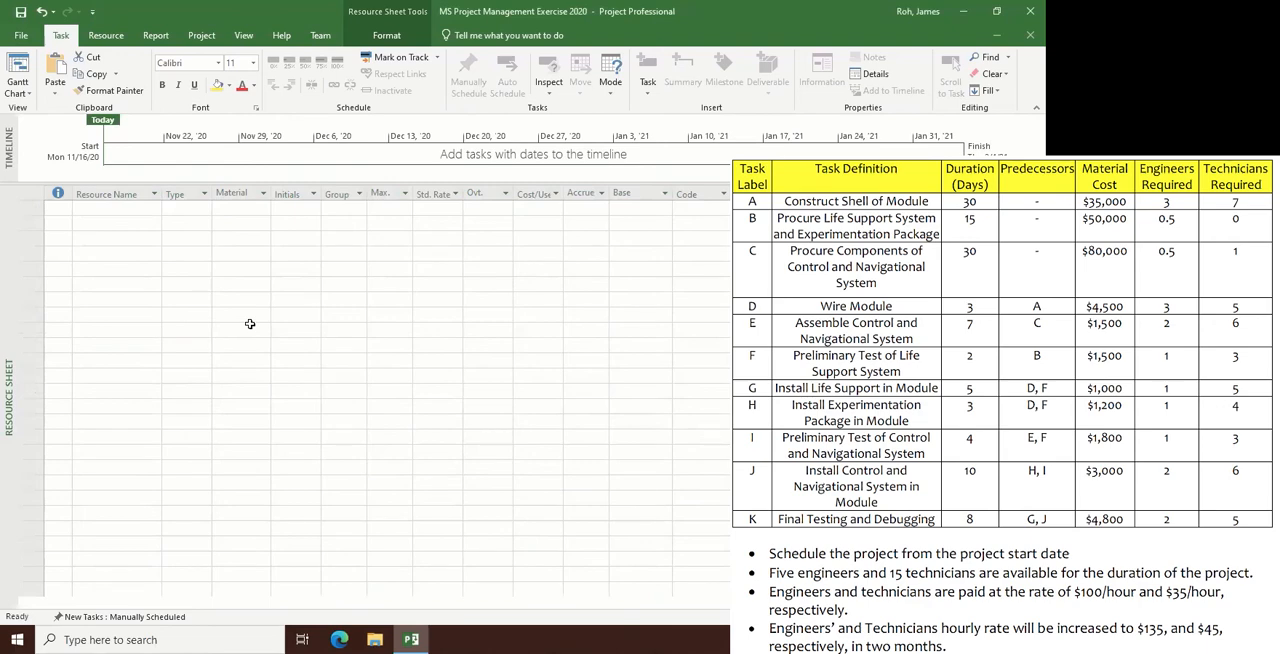
{"action": "scroll", "coordinate": [250, 324], "scroll_direction": "up", "scroll_amount": 10}
{"action": "scroll", "coordinate": [250, 324], "scroll_direction": "down", "scroll_amount": 6}
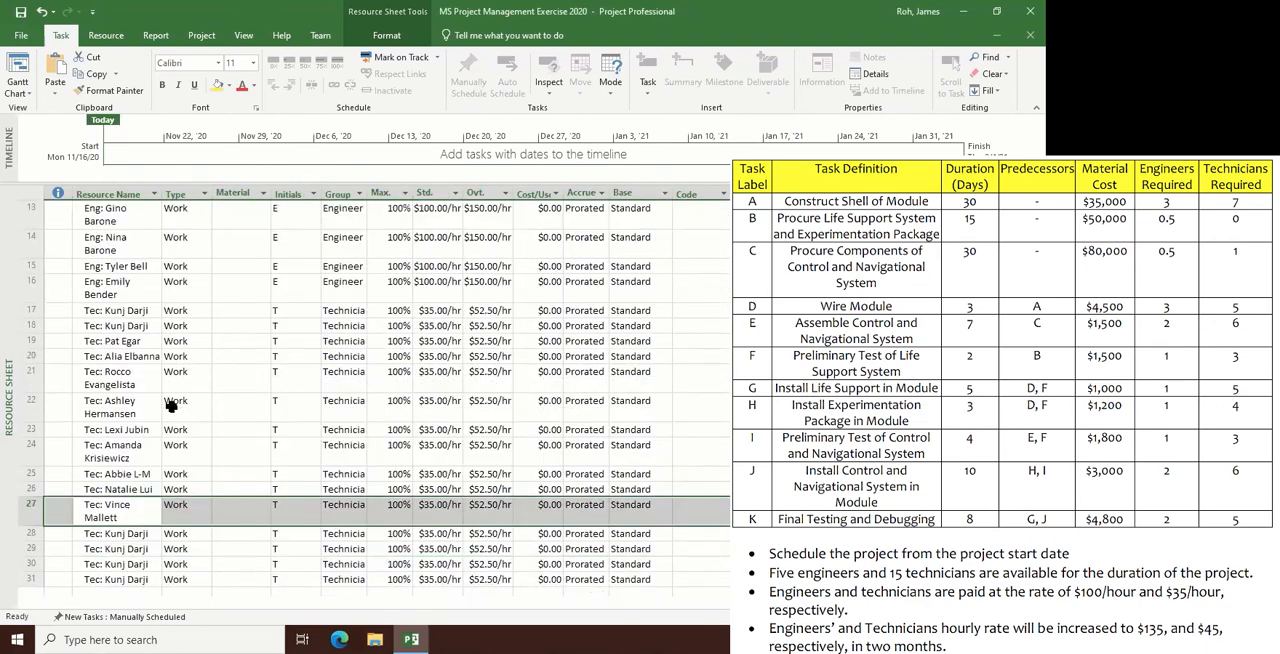
{"action": "double_click", "coordinate": [115, 400]}
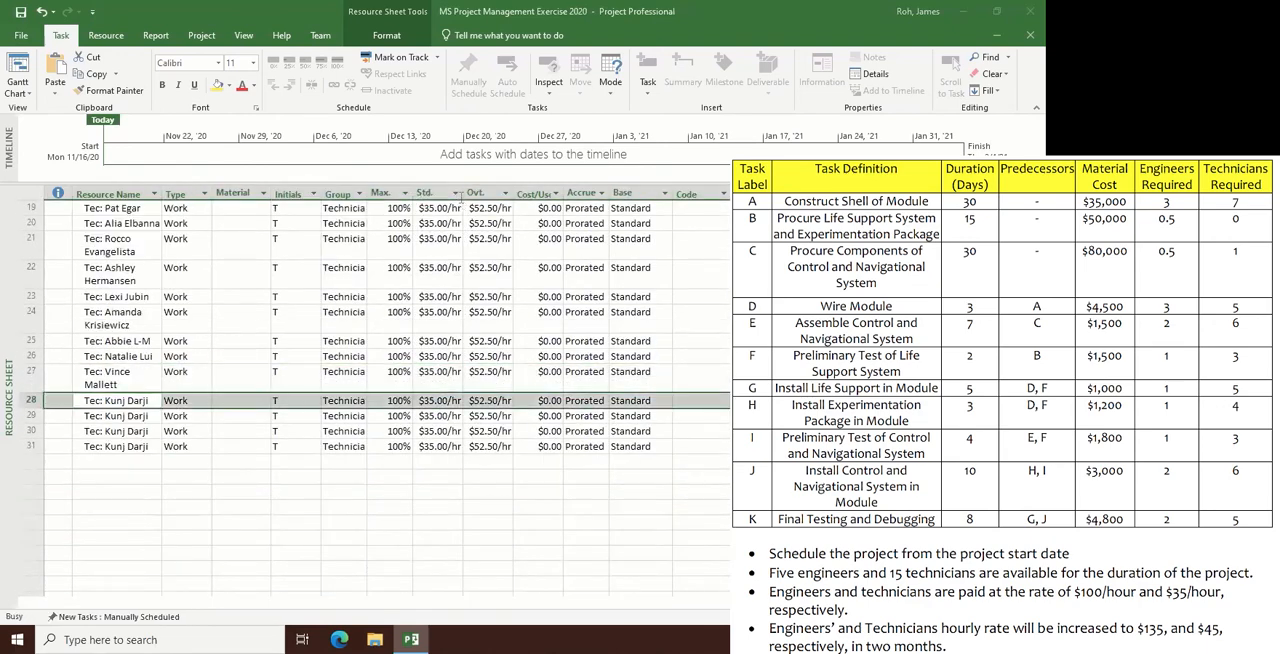
{"action": "key", "text": "BackSpace"}
{"action": "key", "text": "BackSpace"}
{"action": "key", "text": "BackSpace"}
{"action": "key", "text": "BackSpace"}
{"action": "key", "text": "BackSpace"}
{"action": "key", "text": "BackSpace"}
{"action": "key", "text": "BackSpace"}
{"action": "key", "text": "BackSpace"}
{"action": "key", "text": "BackSpace"}
{"action": "key", "text": "BackSpace"}
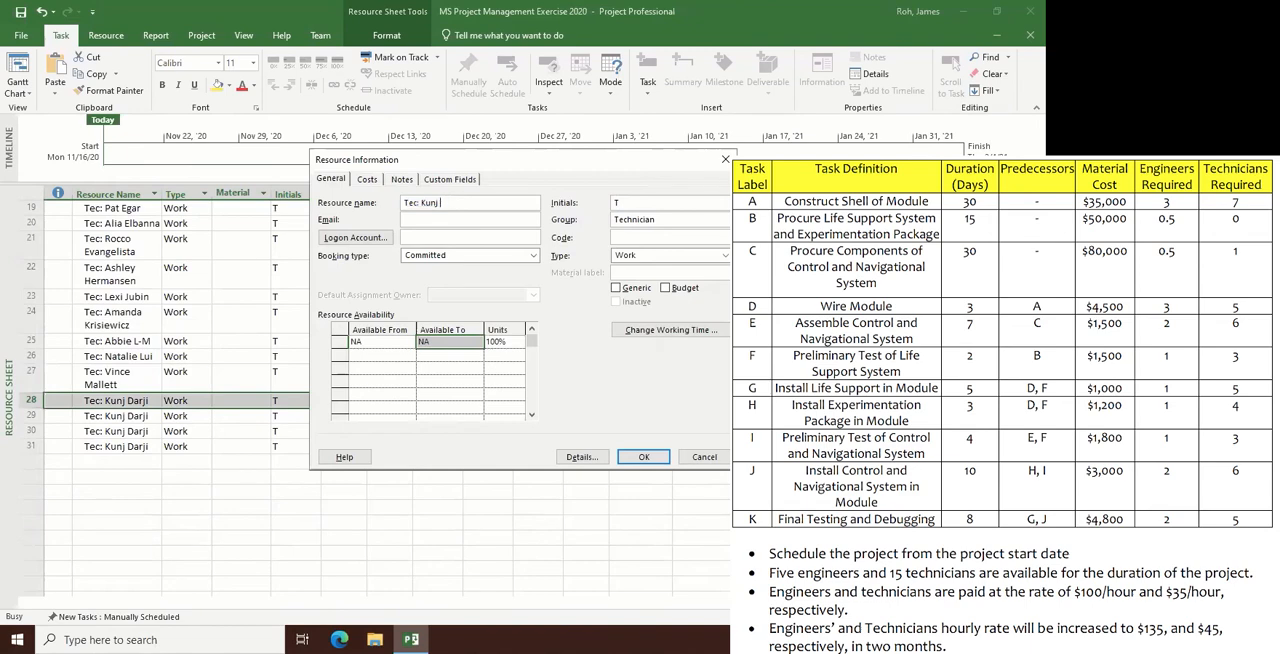
{"action": "key", "text": "Return"}
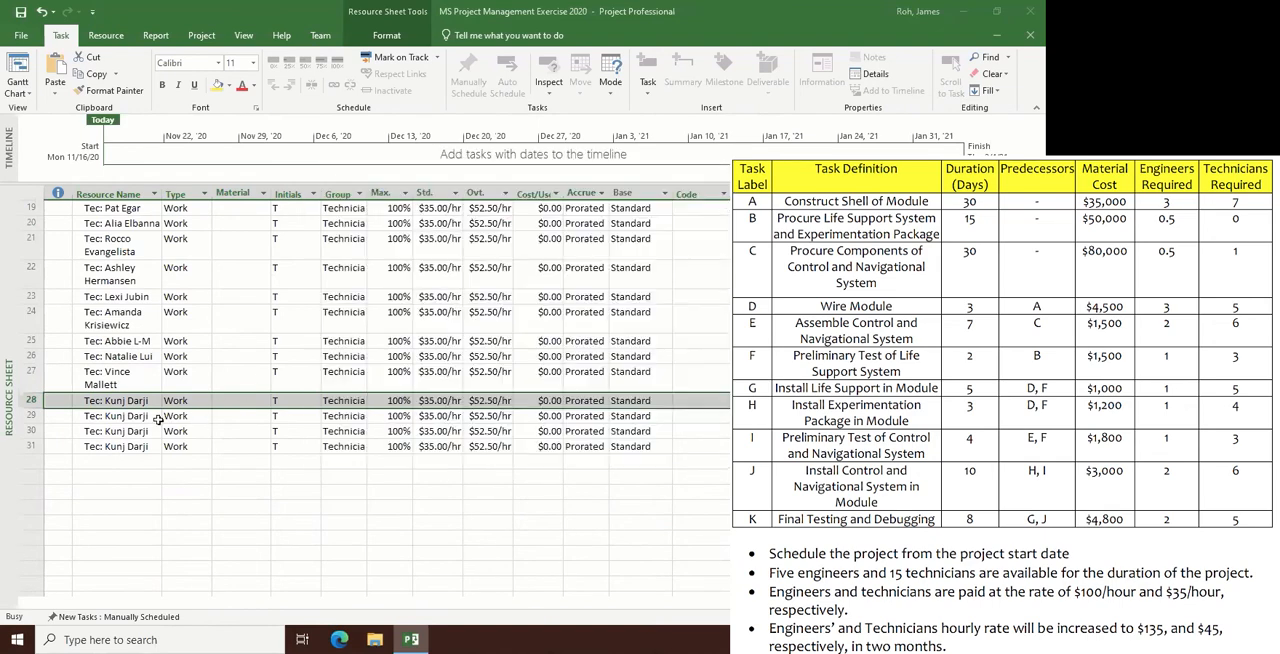
- Rename the copied resource in row 29 to the next technician's full name, keeping the "Tec:" prefix
{"action": "key", "text": "Down"}
{"action": "key", "text": "shift+F2"}
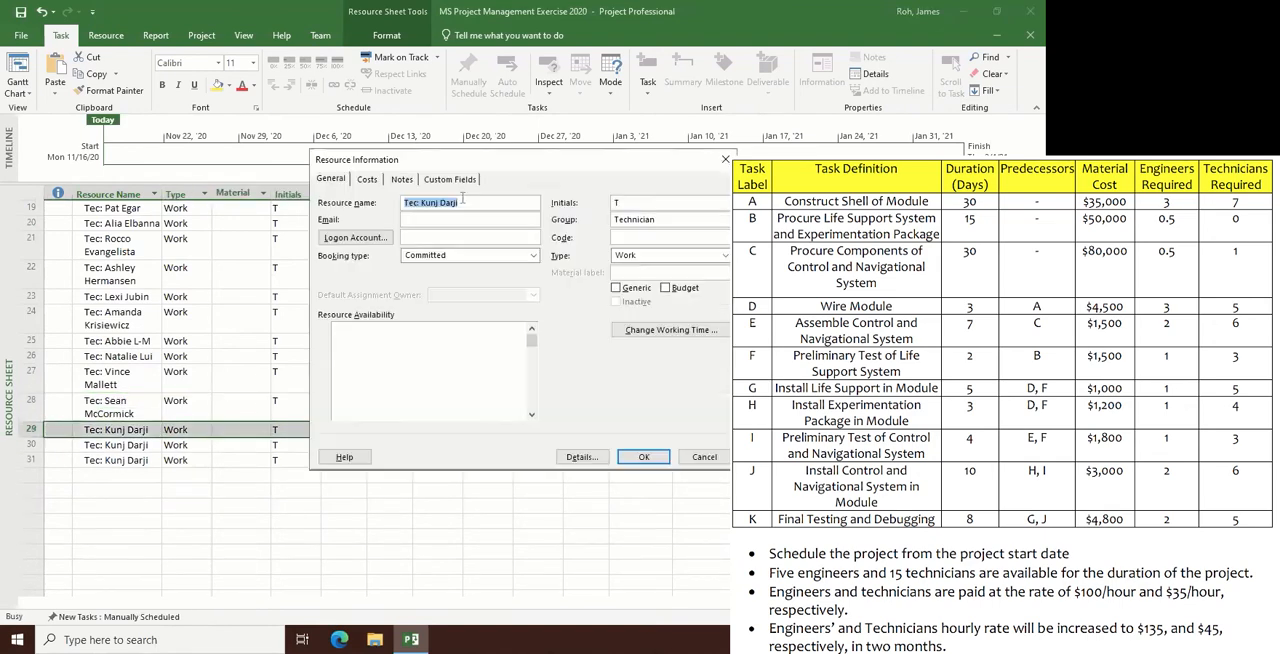
{"action": "key", "text": "End"}
{"action": "key", "text": "BackSpace"}
{"action": "key", "text": "BackSpace"}
{"action": "key", "text": "BackSpace"}
{"action": "key", "text": "BackSpace"}
{"action": "key", "text": "BackSpace"}
{"action": "key", "text": "BackSpace"}
{"action": "key", "text": "BackSpace"}
{"action": "key", "text": "BackSpace"}
{"action": "key", "text": "BackSpace"}
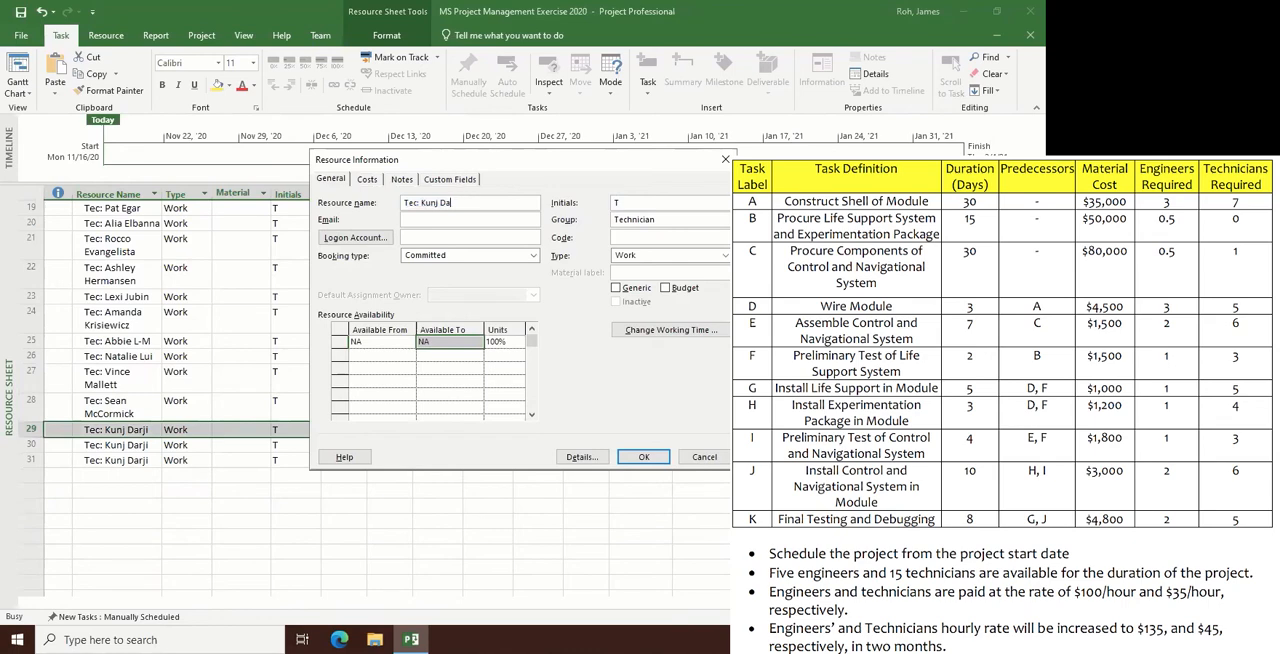
{"action": "key", "text": "BackSpace"}
{"action": "key", "text": "Return"}
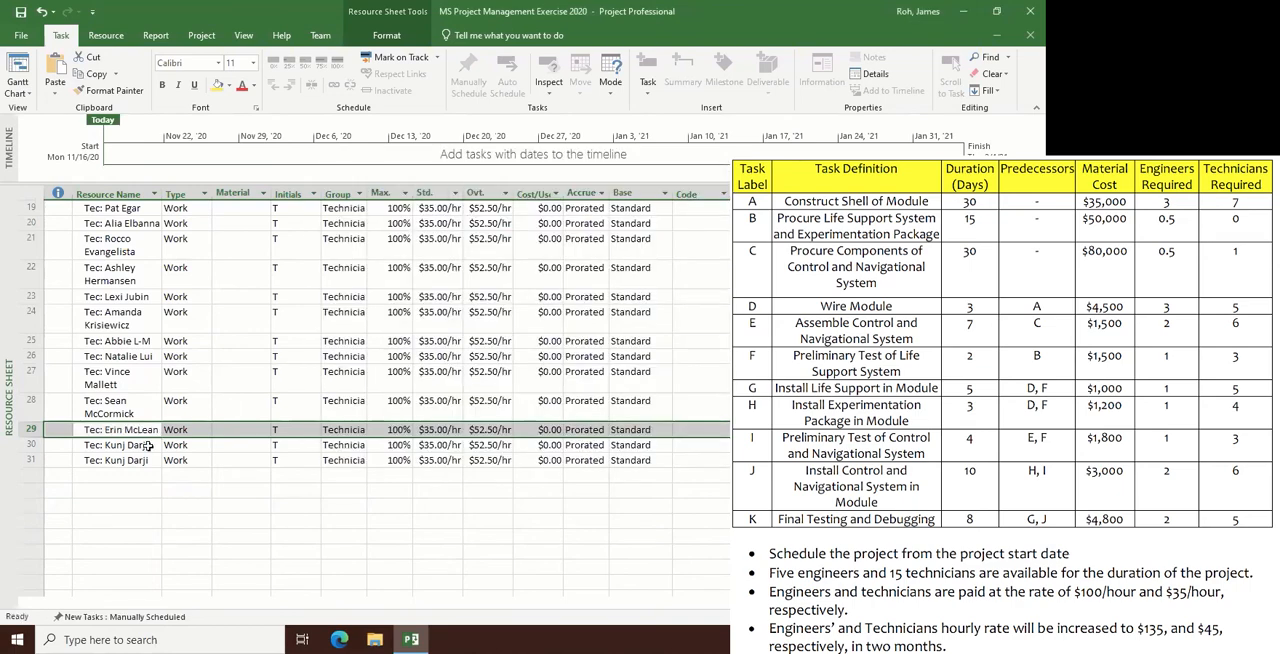
- Rename the copied resource in row 30 to the next technician's full name, keeping the "Tec:" prefix
{"action": "double_click", "coordinate": [148, 446]}
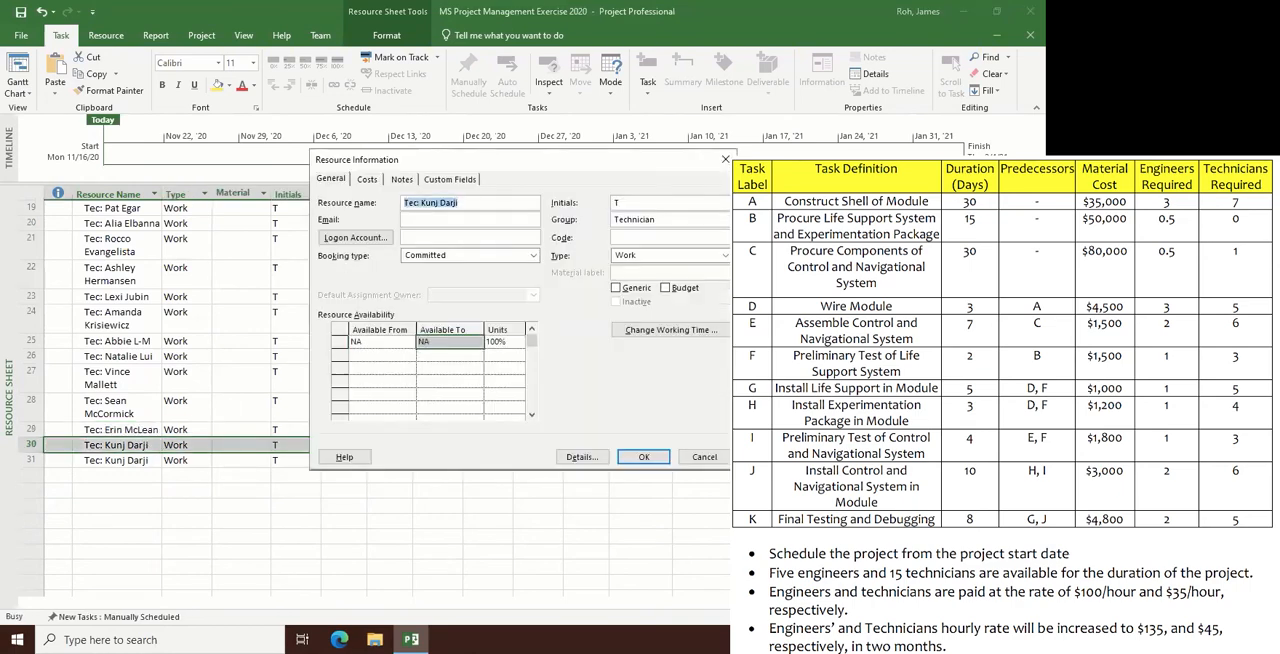
{"action": "key", "text": "End"}
{"action": "key", "text": "BackSpace"}
{"action": "key", "text": "BackSpace"}
{"action": "key", "text": "BackSpace"}
{"action": "key", "text": "BackSpace"}
{"action": "key", "text": "BackSpace"}
{"action": "key", "text": "BackSpace"}
{"action": "key", "text": "BackSpace"}
{"action": "key", "text": "BackSpace"}
{"action": "key", "text": "BackSpace"}
{"action": "key", "text": "BackSpace"}
{"action": "key", "text": "Return"}
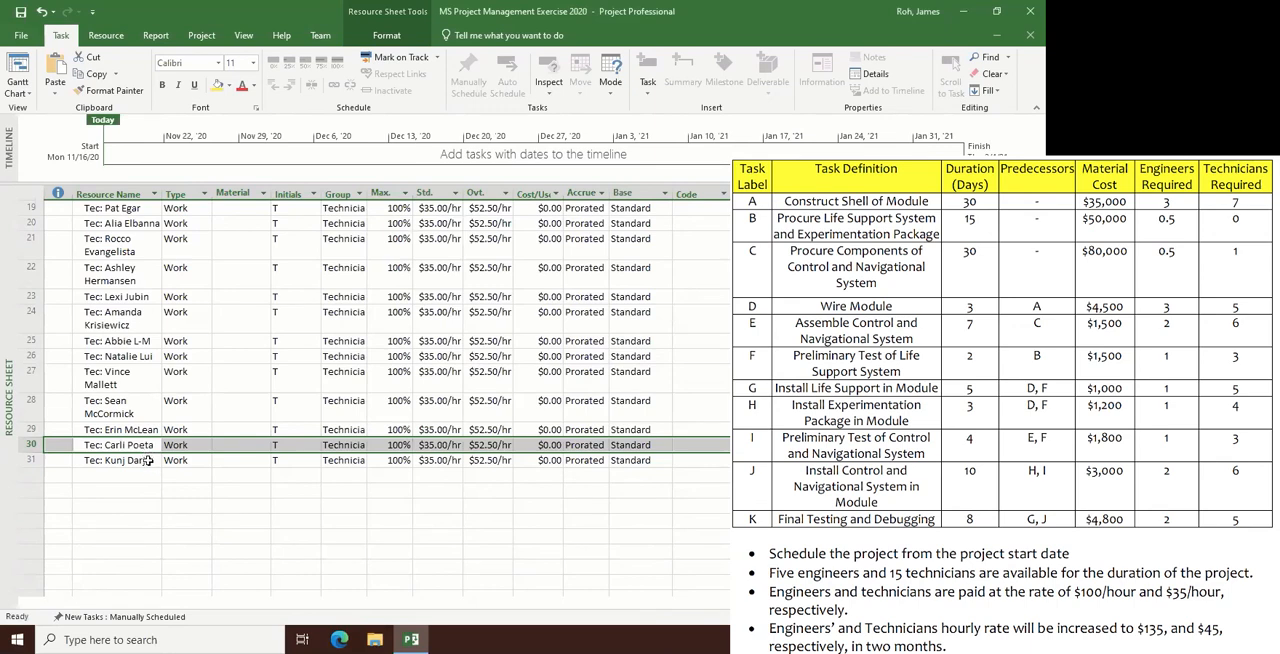
- Rename the copied resource in row 31 to the last technician's full name, keeping the "Tec:" prefix
{"action": "double_click", "coordinate": [148, 460]}
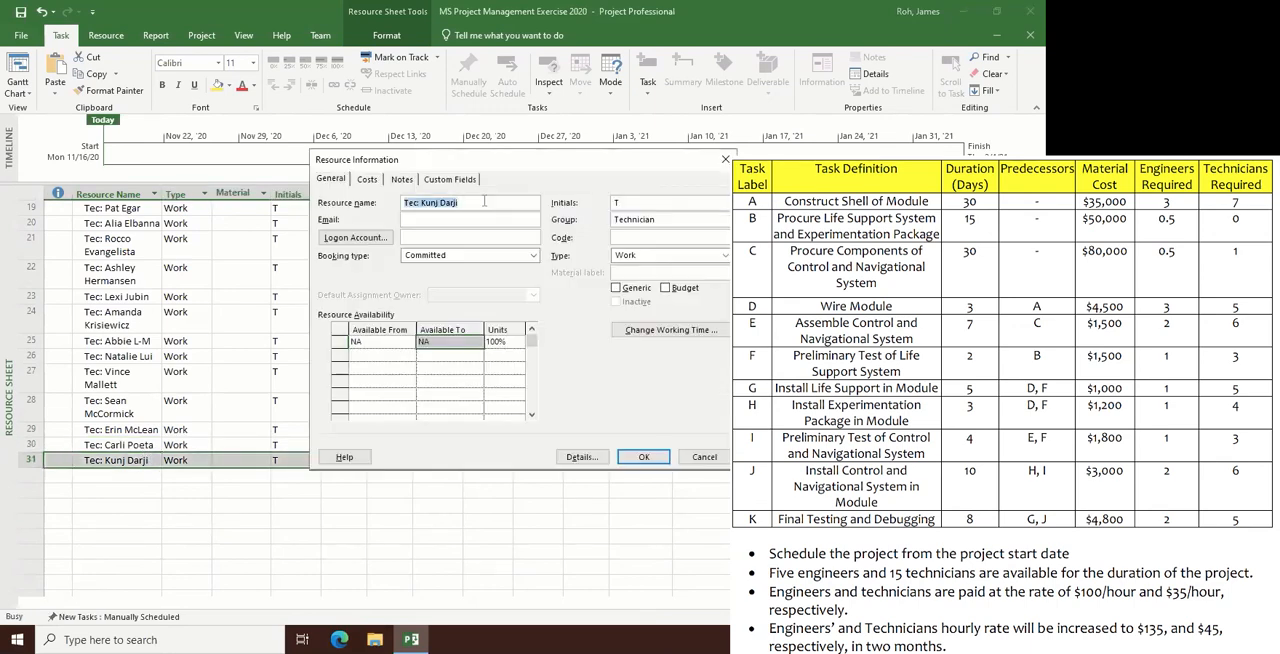
{"action": "key", "text": "End"}
{"action": "key", "text": "BackSpace"}
{"action": "key", "text": "BackSpace"}
{"action": "key", "text": "BackSpace"}
{"action": "key", "text": "BackSpace"}
{"action": "key", "text": "BackSpace"}
{"action": "key", "text": "BackSpace"}
{"action": "key", "text": "BackSpace"}
{"action": "key", "text": "BackSpace"}
{"action": "key", "text": "BackSpace"}
{"action": "key", "text": "BackSpace"}
{"action": "key", "text": "Return"}
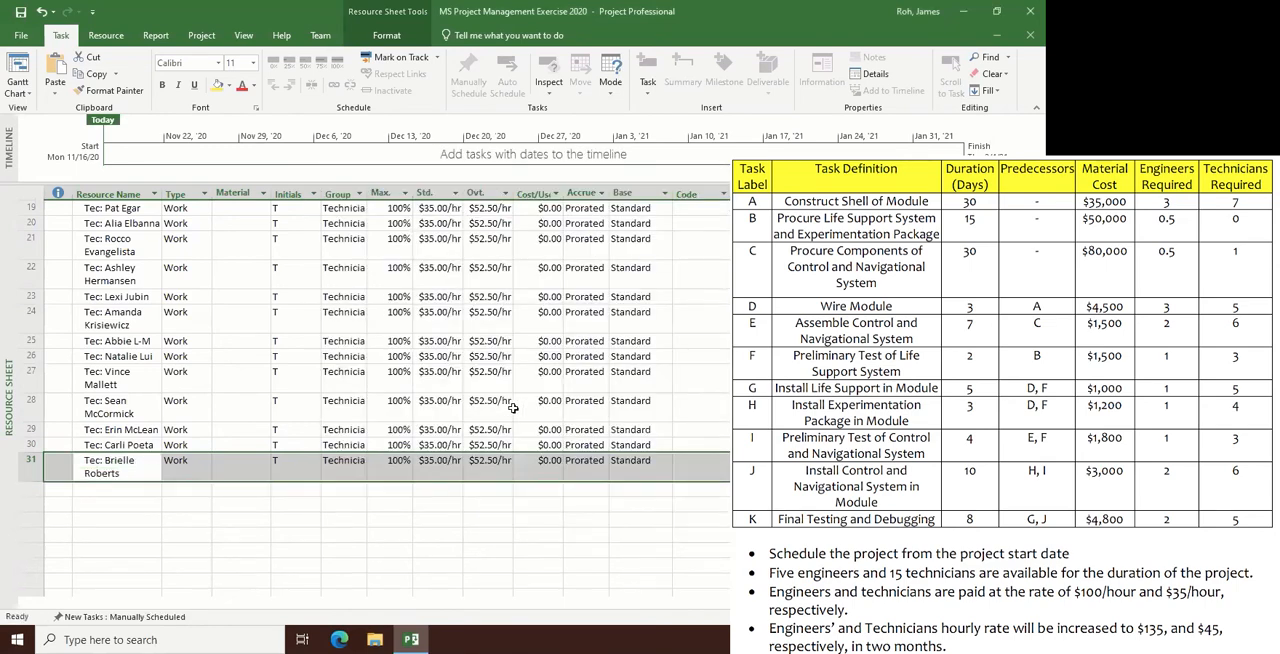
- Review the resource sheet from the material costs through the engineers and technicians, checking the names and rates
{"action": "scroll", "coordinate": [512, 408], "scroll_direction": "down", "scroll_amount": 2}
{"action": "scroll", "coordinate": [126, 398], "scroll_direction": "up", "scroll_amount": 5}
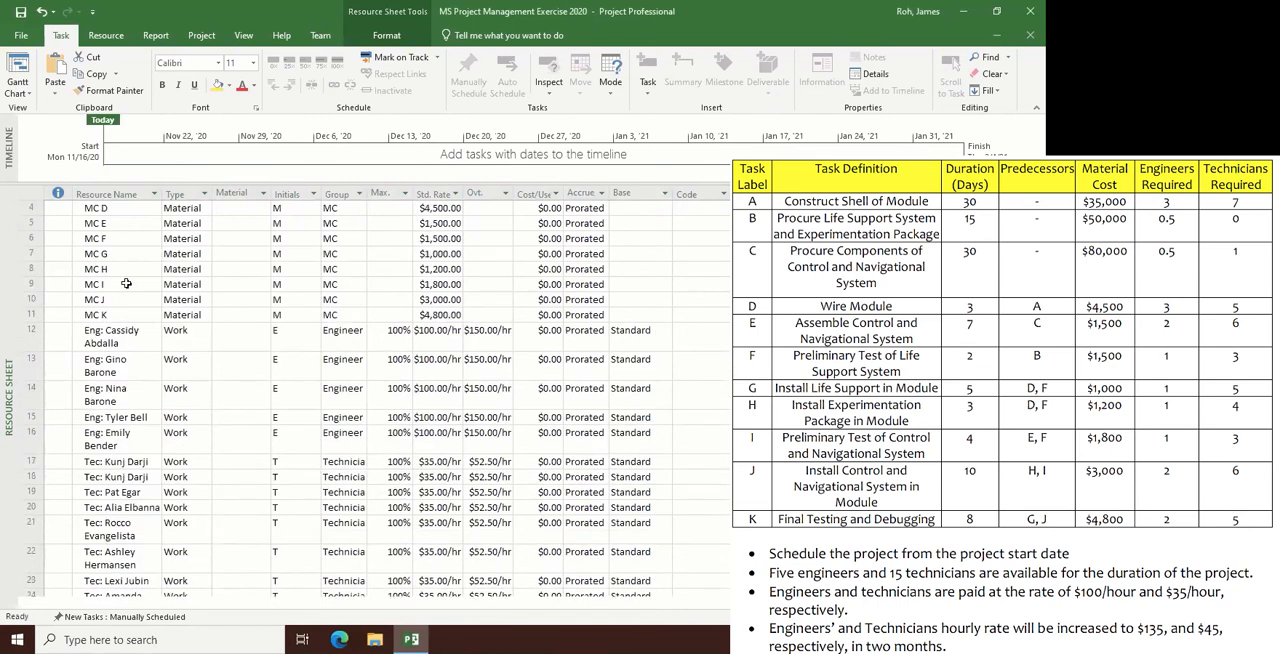
{"action": "scroll", "coordinate": [128, 372], "scroll_direction": "down", "scroll_amount": 4}
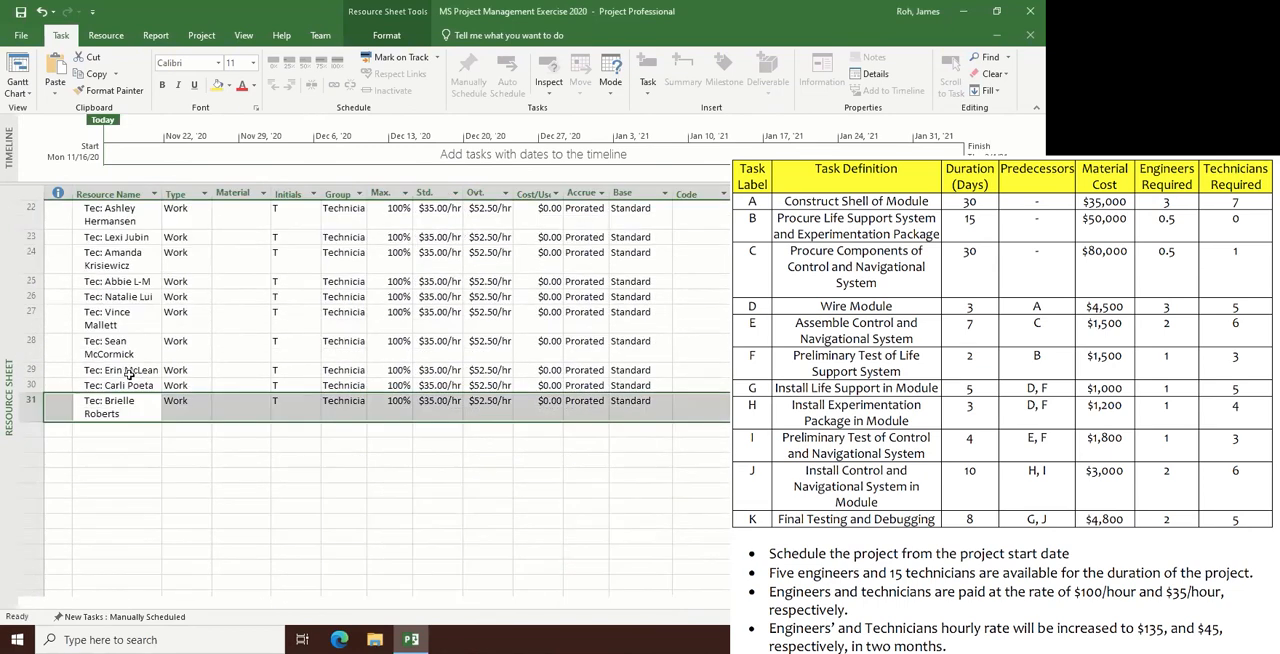
{"action": "scroll", "coordinate": [120, 335], "scroll_direction": "up", "scroll_amount": 3}
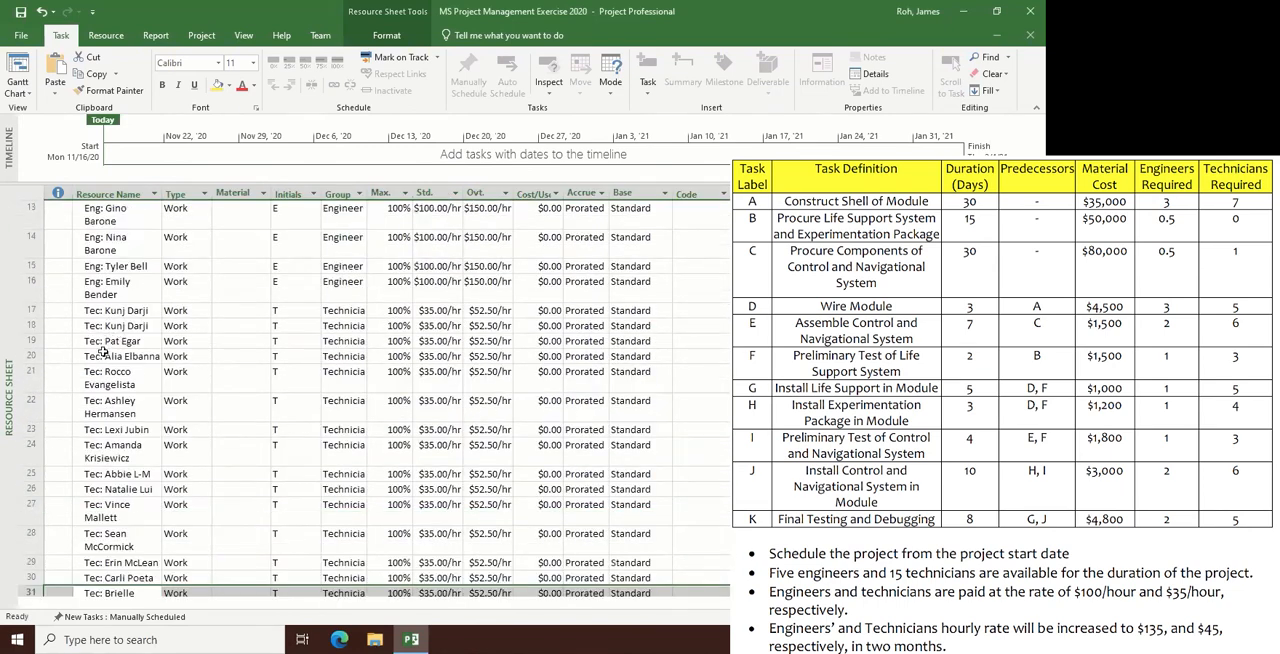
{"action": "left_click", "coordinate": [104, 406]}
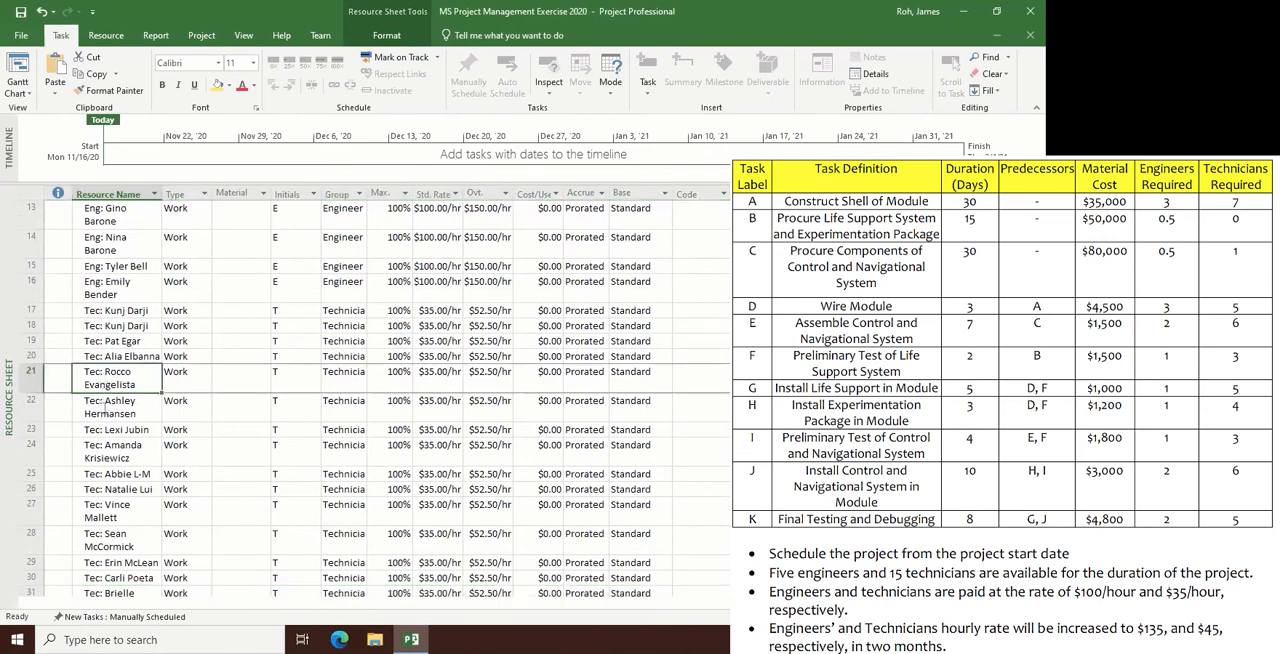
{"action": "left_click", "coordinate": [97, 492]}
{"action": "left_click", "coordinate": [97, 510]}
{"action": "scroll", "coordinate": [135, 520], "scroll_direction": "down", "scroll_amount": 1}
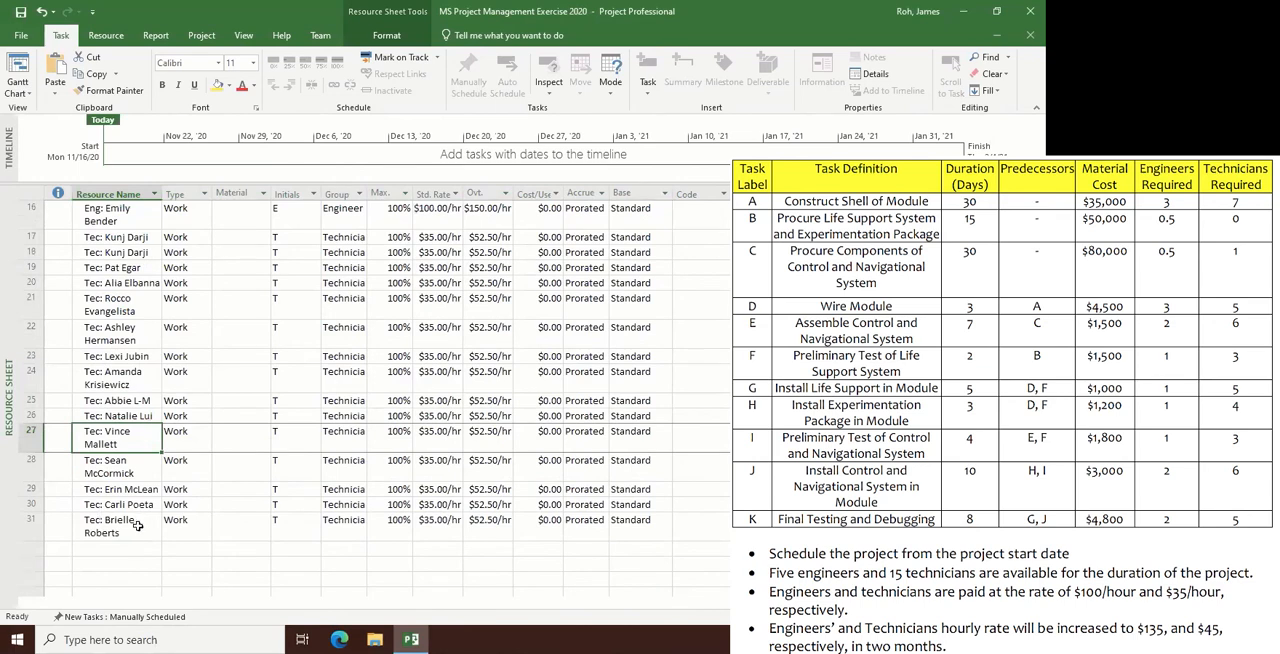
{"action": "scroll", "coordinate": [137, 525], "scroll_direction": "up", "scroll_amount": 4}
{"action": "scroll", "coordinate": [428, 440], "scroll_direction": "down", "scroll_amount": 2}
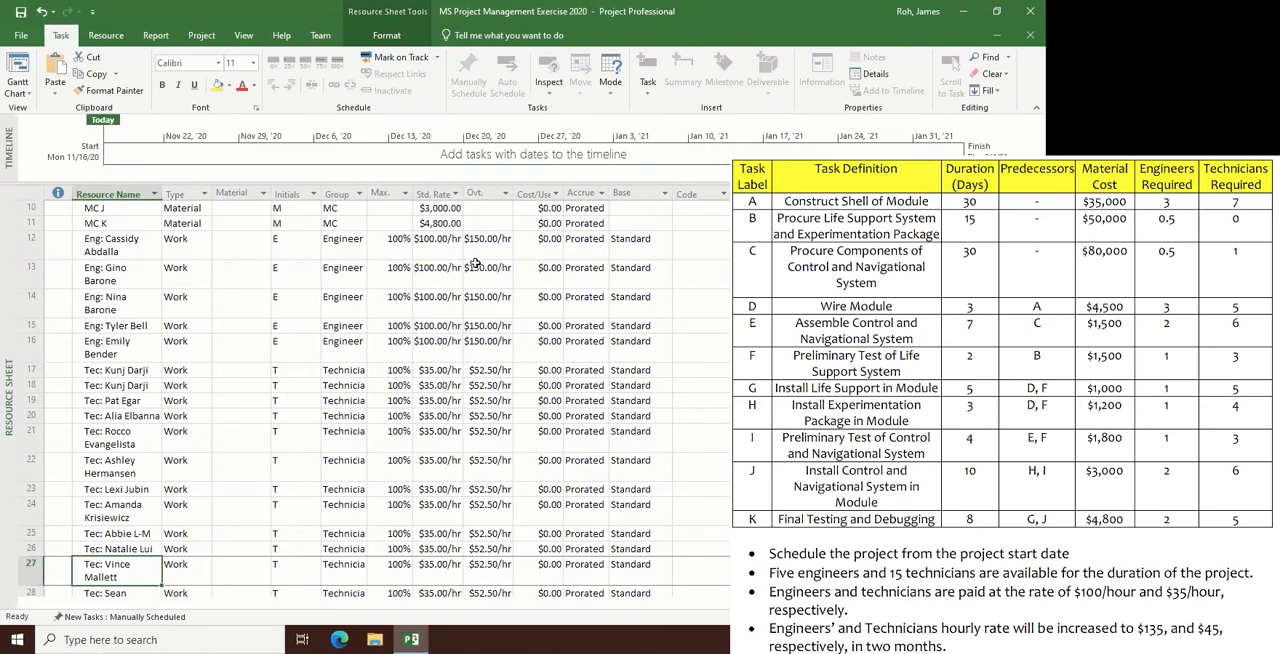
- Add a second row to default cost rate table A of the row 12 engineer, effective Sat 1/16/21
{"action": "left_click", "coordinate": [435, 240]}
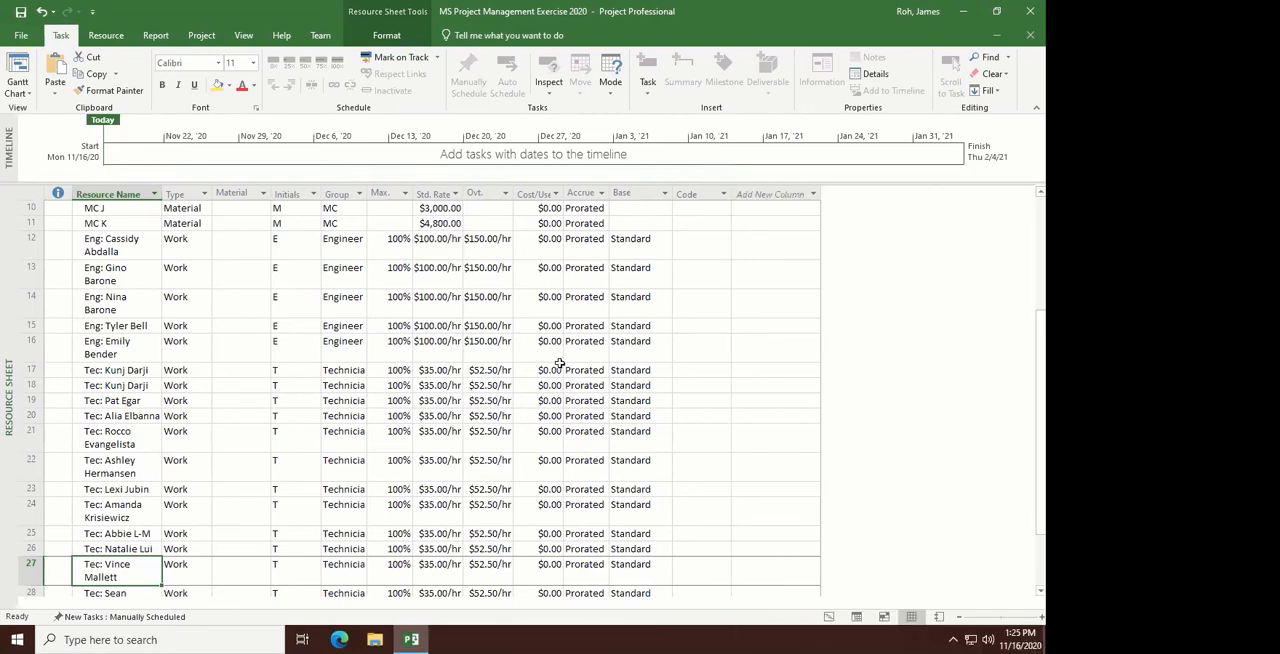
{"action": "left_click", "coordinate": [438, 246]}
{"action": "double_click", "coordinate": [437, 249]}
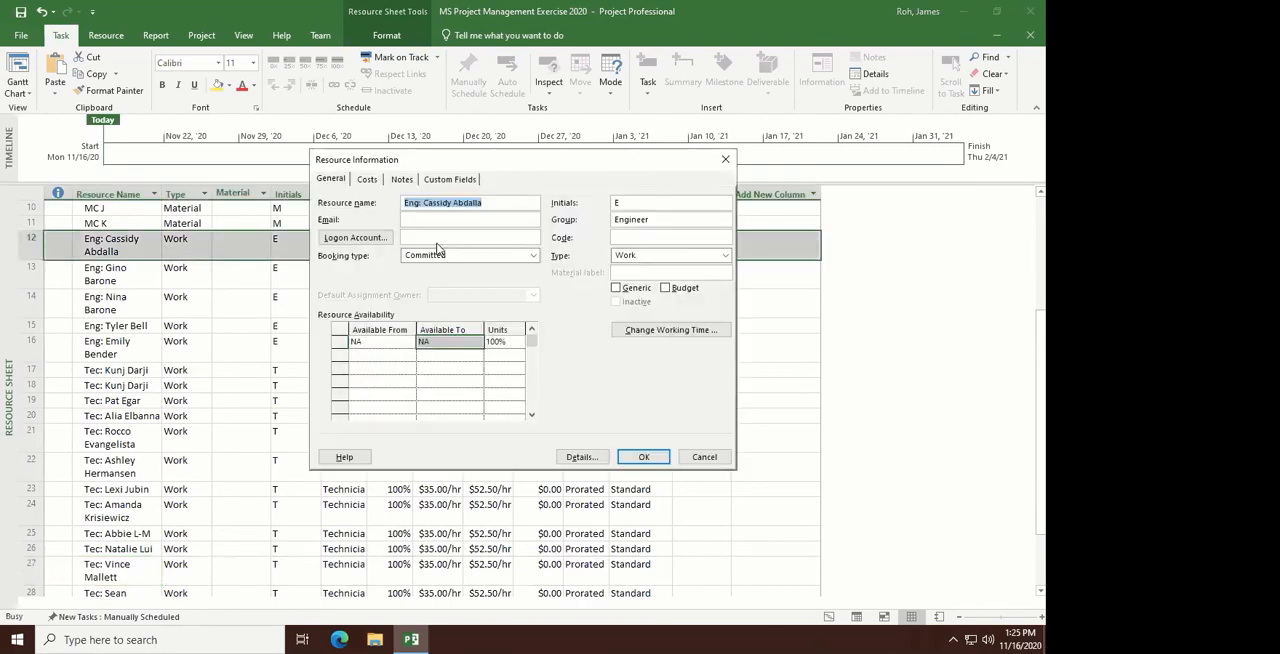
{"action": "left_click", "coordinate": [368, 181]}
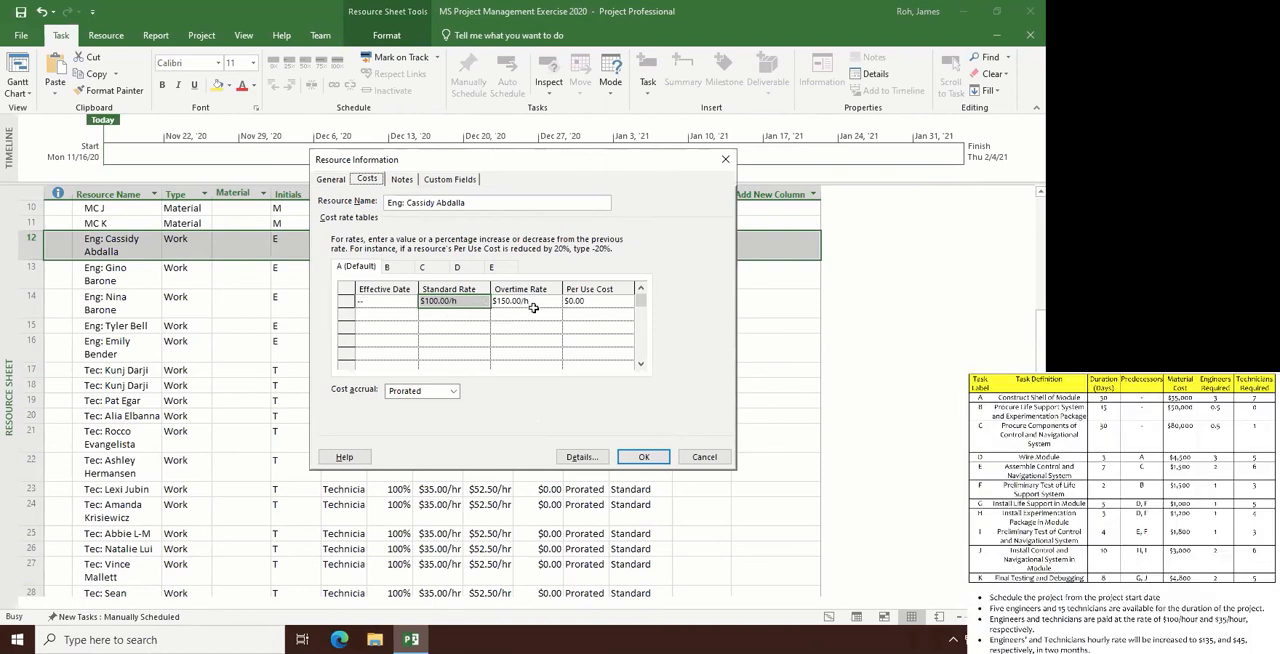
{"action": "left_click", "coordinate": [395, 317]}
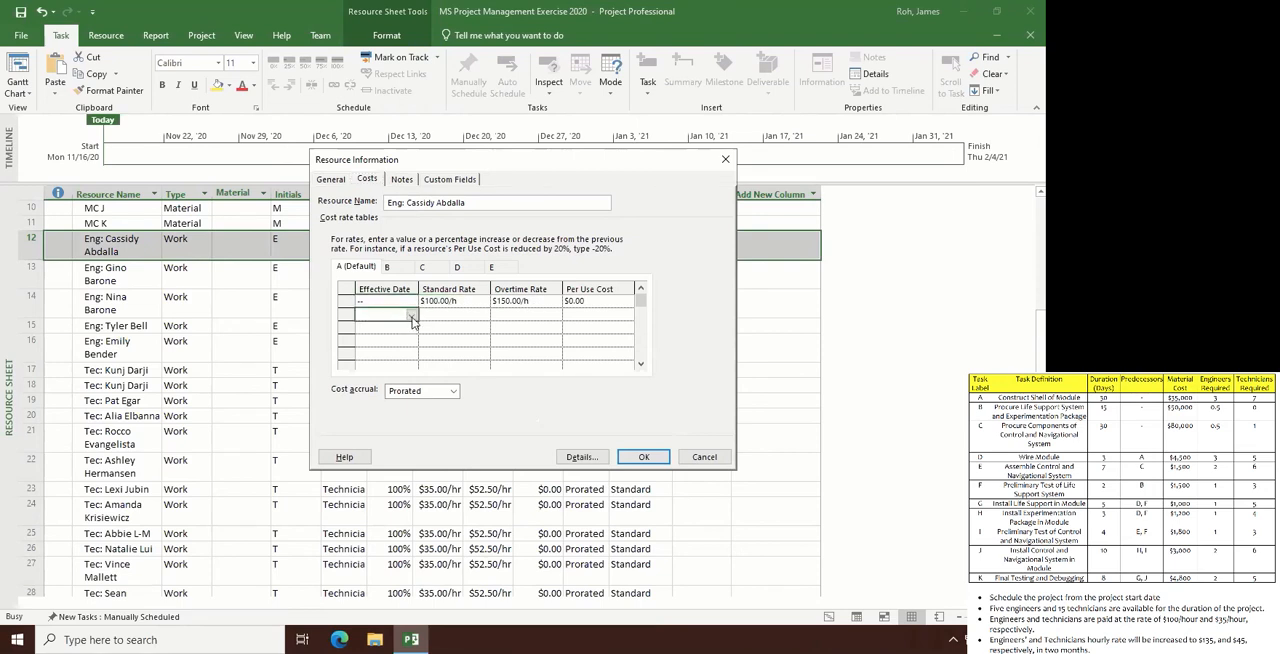
{"action": "left_click", "coordinate": [411, 316]}
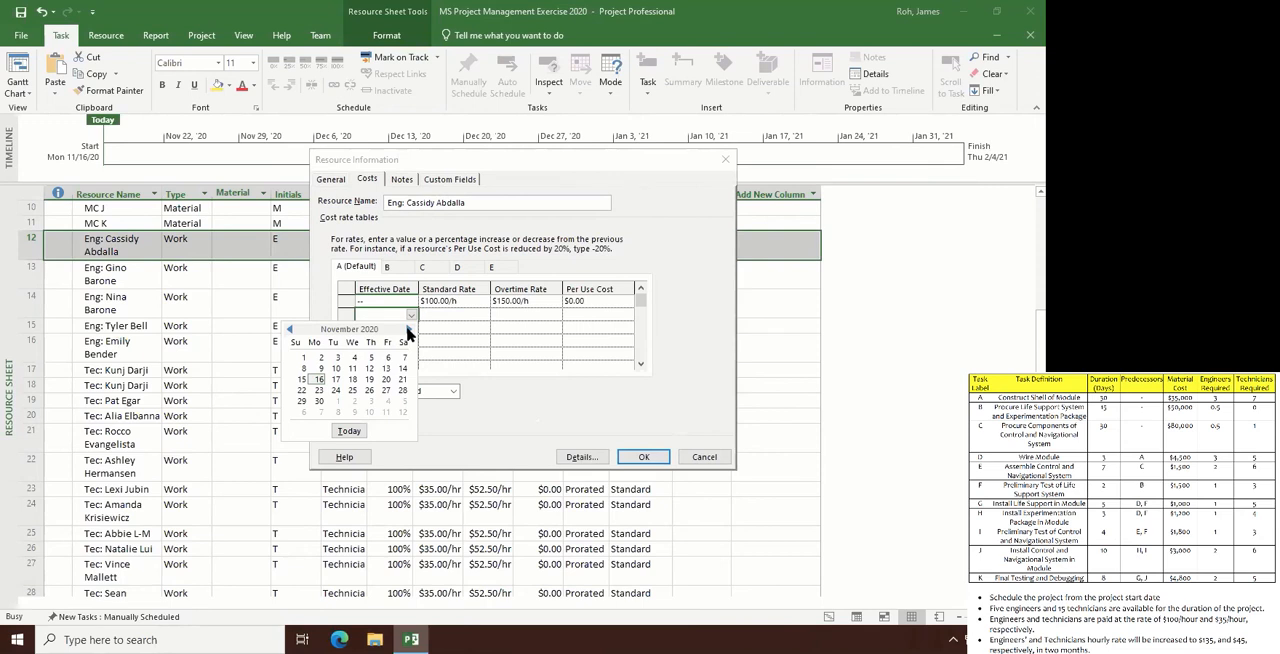
{"action": "left_click", "coordinate": [407, 330]}
{"action": "left_click", "coordinate": [407, 330]}
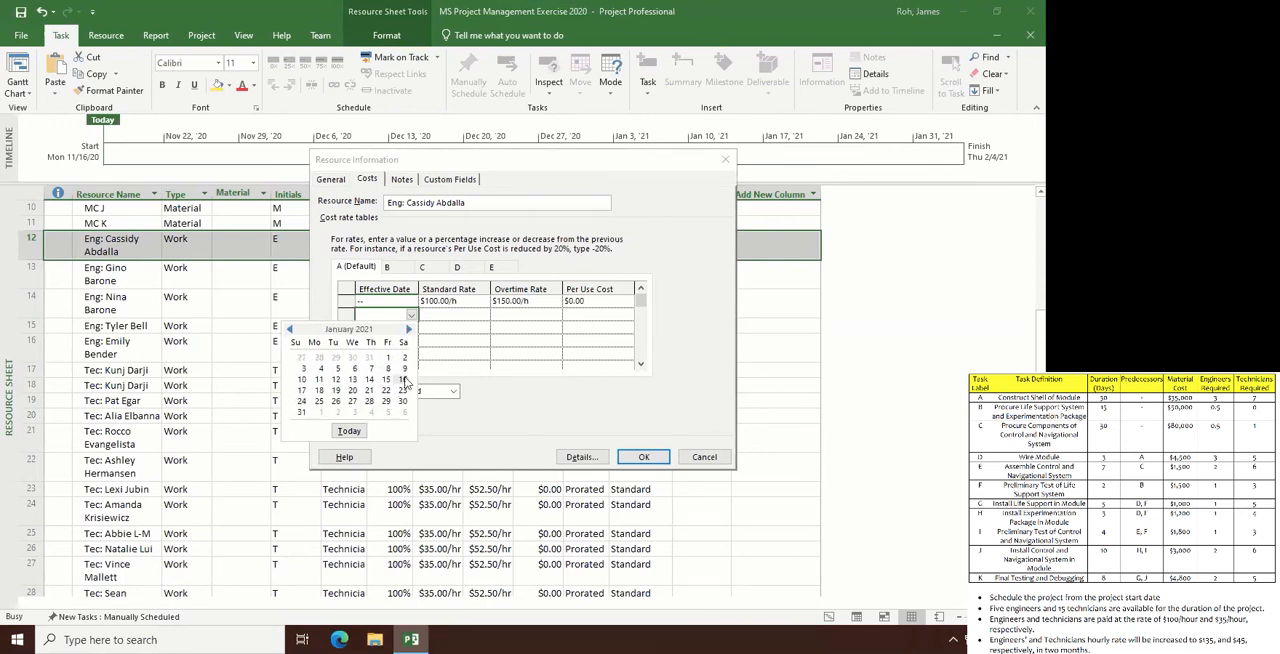
{"action": "left_click", "coordinate": [405, 381]}
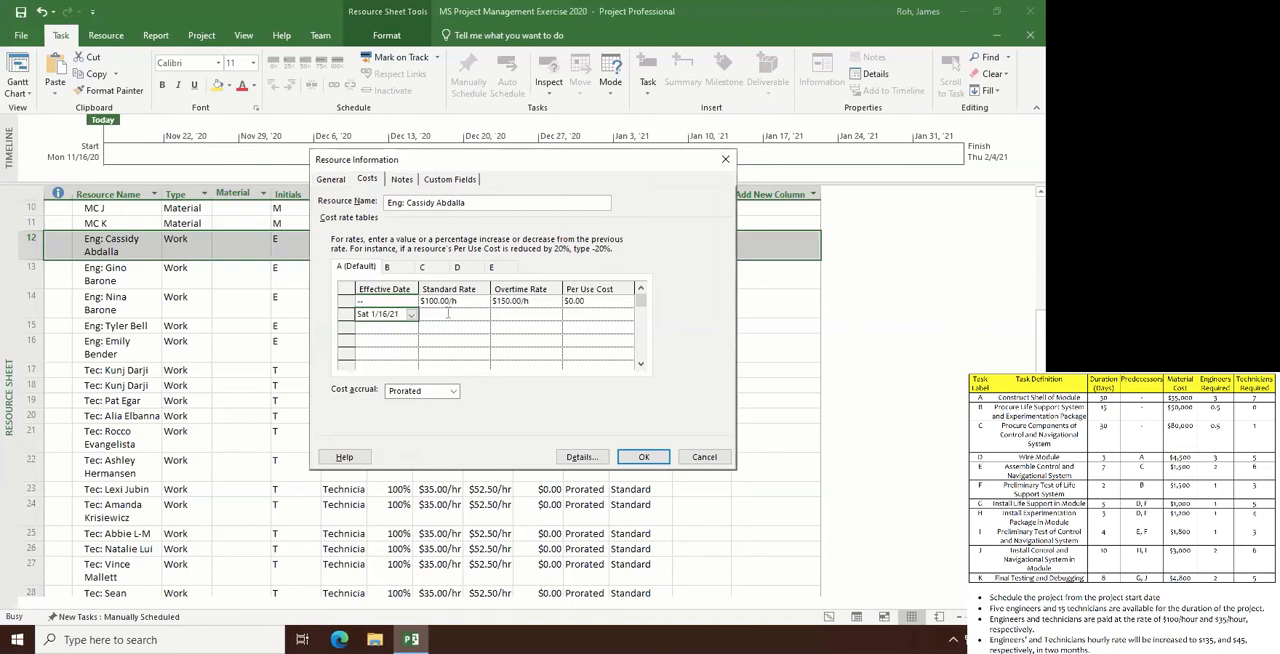
- Set the row 12 engineer's new rates to $135.00/h standard and $167.50/h overtime, and apply them
{"action": "left_click", "coordinate": [447, 313]}
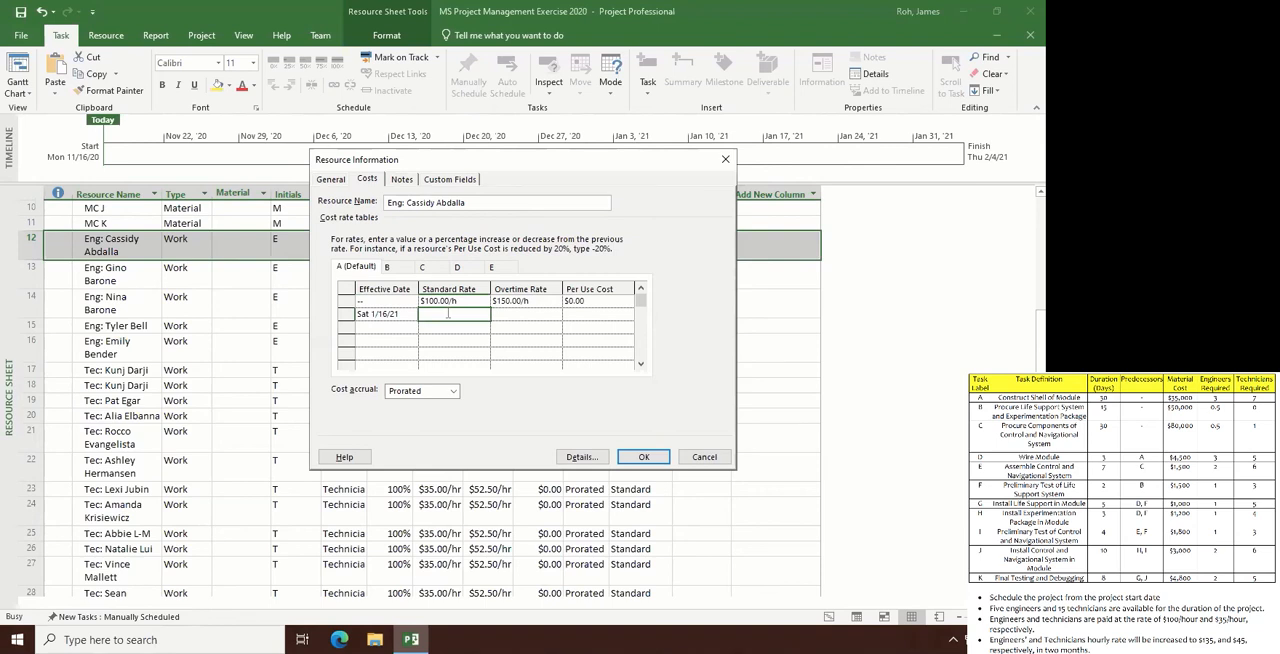
{"action": "type", "text": "135"}
{"action": "left_click", "coordinate": [509, 314]}
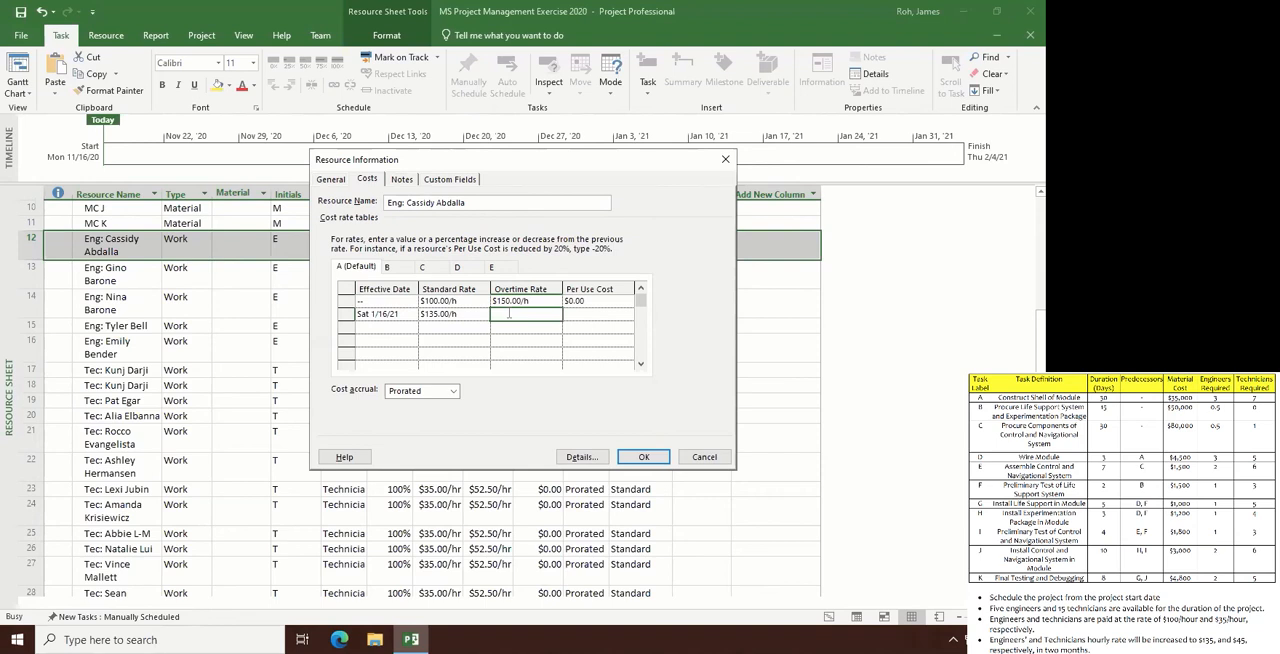
{"action": "type", "text": "167.5"}
{"action": "key", "text": "Return"}
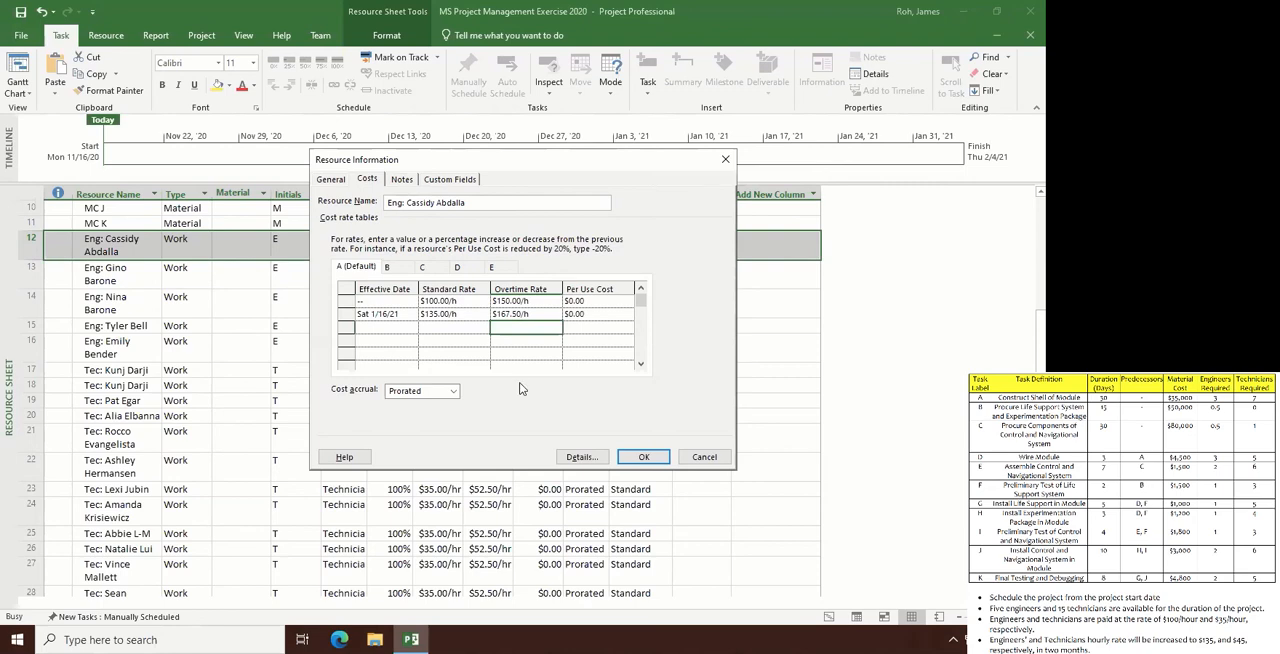
{"action": "left_click", "coordinate": [643, 456]}
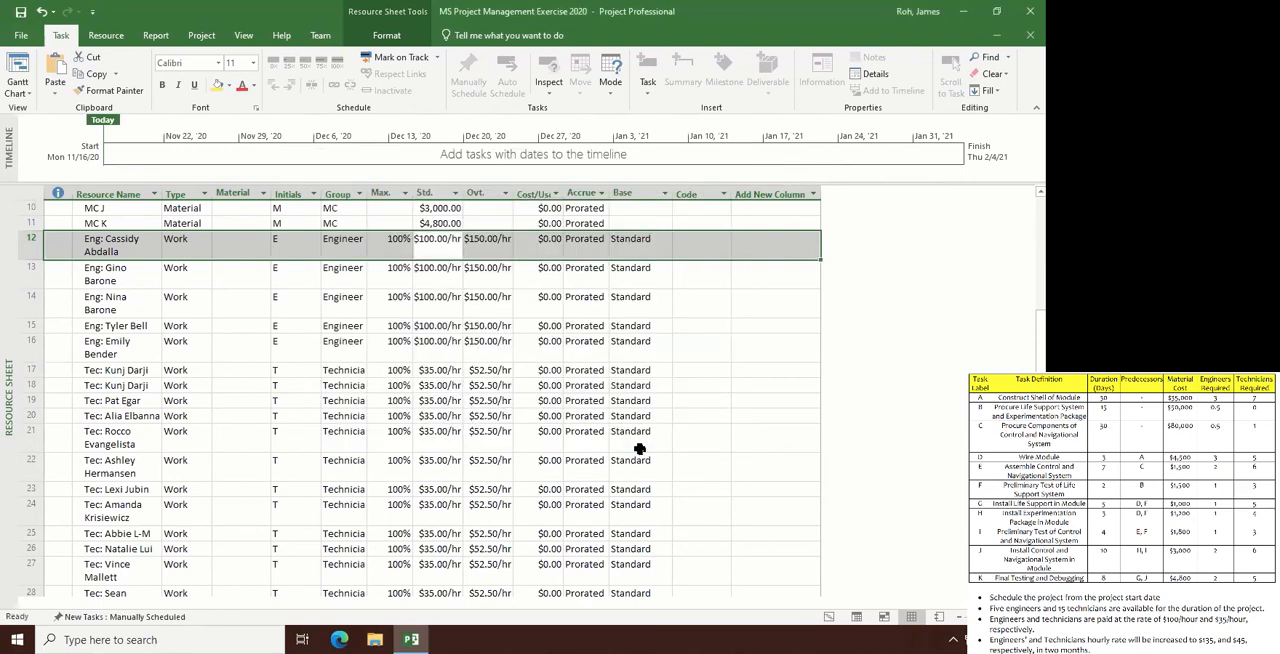
- Try to fill the row 12 engineer's standard rate down to the other engineers through row 16
{"action": "left_click", "coordinate": [445, 252]}
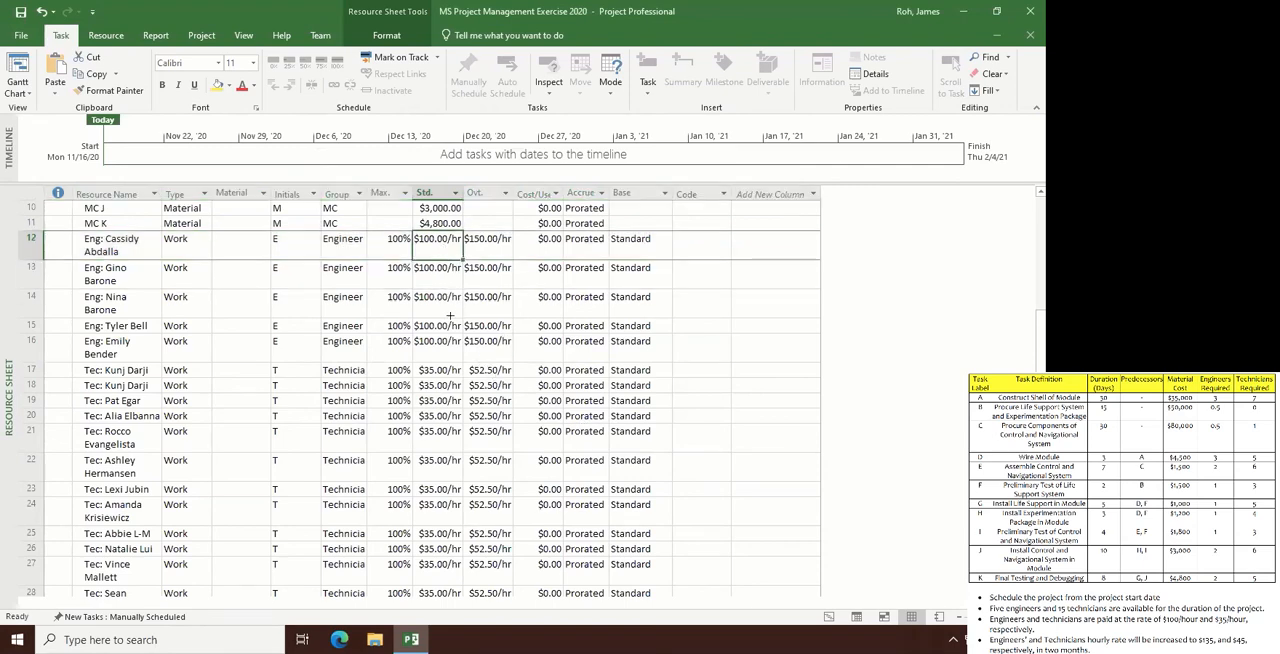
{"action": "left_click_drag", "start_coordinate": [462, 258], "coordinate": [447, 343]}
- Add a second row to default cost rate table A of the row 13 engineer, effective Sat 1/16/21
{"action": "double_click", "coordinate": [441, 281]}
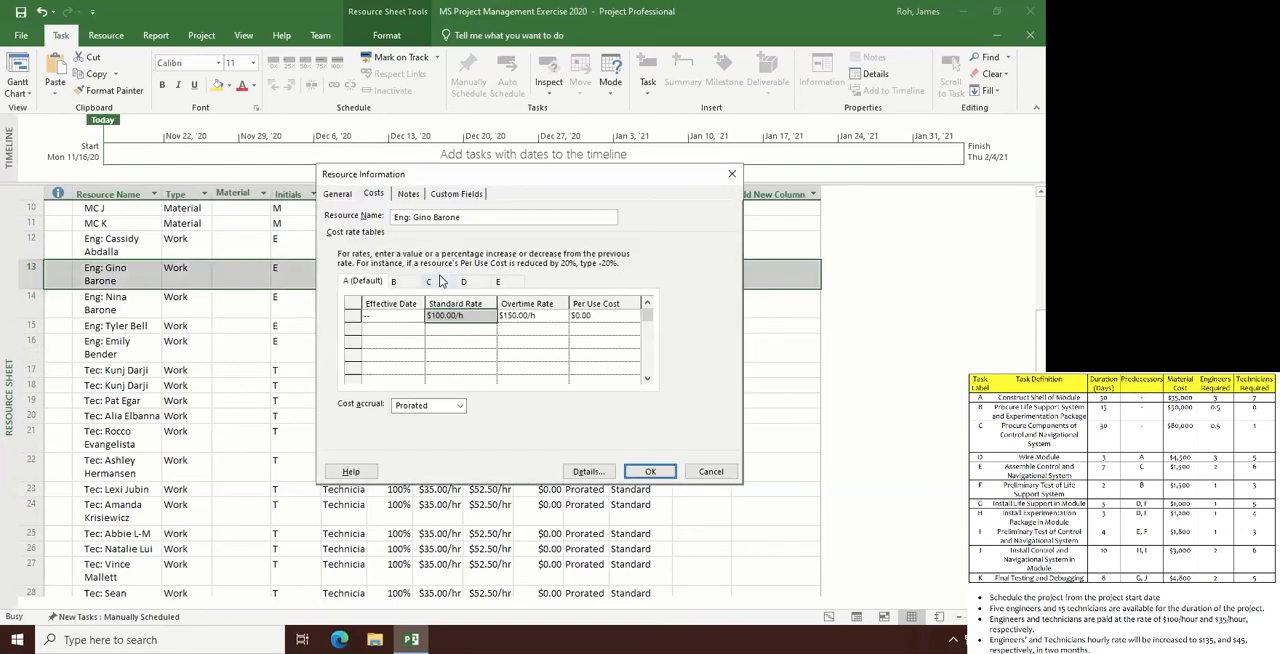
{"action": "left_click", "coordinate": [410, 329]}
{"action": "left_click", "coordinate": [417, 330]}
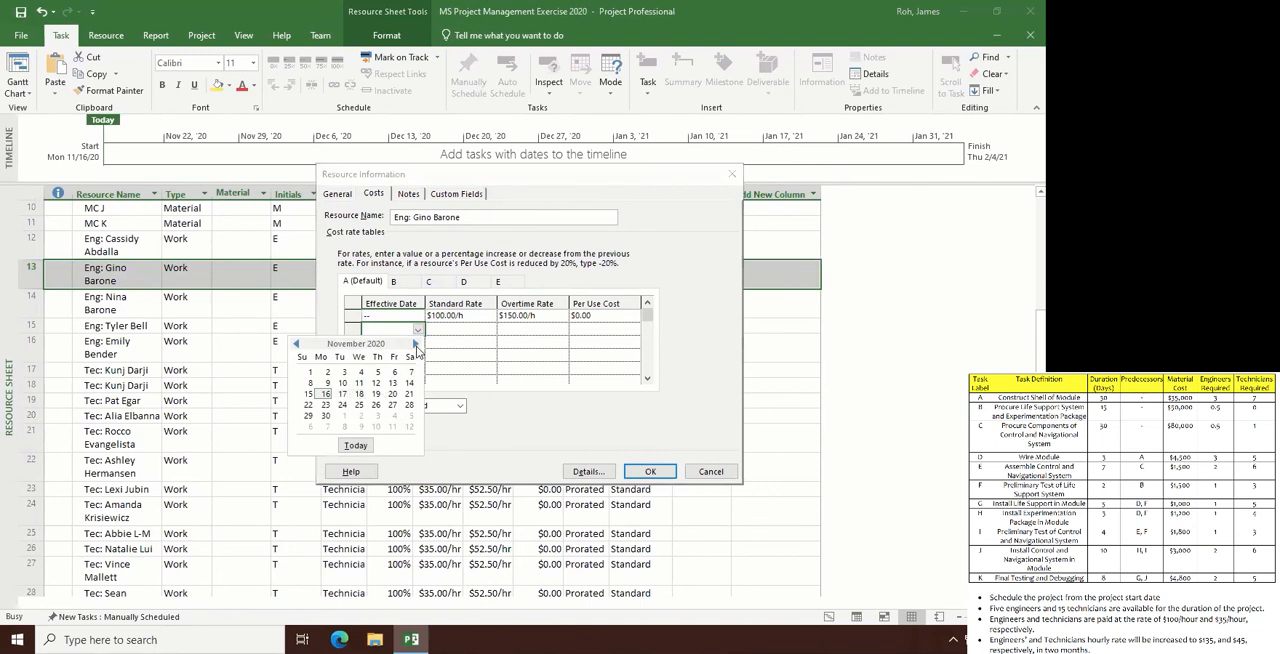
{"action": "left_click", "coordinate": [416, 345]}
{"action": "left_click", "coordinate": [416, 345]}
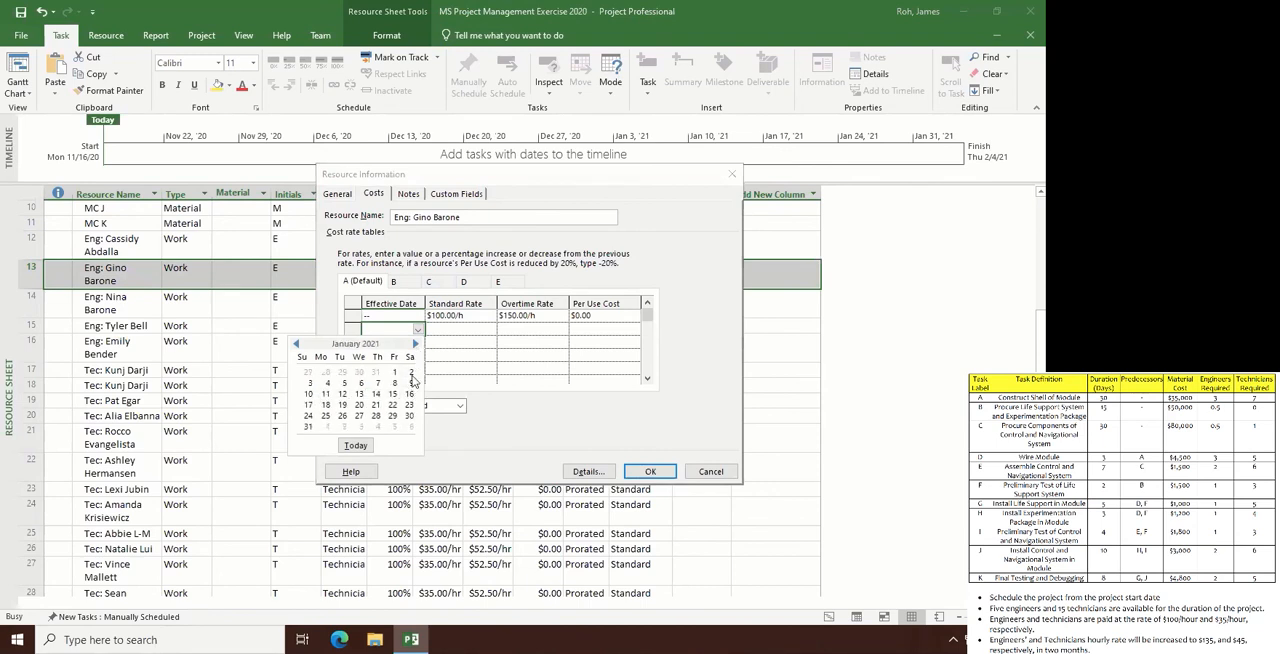
{"action": "left_click", "coordinate": [409, 394]}
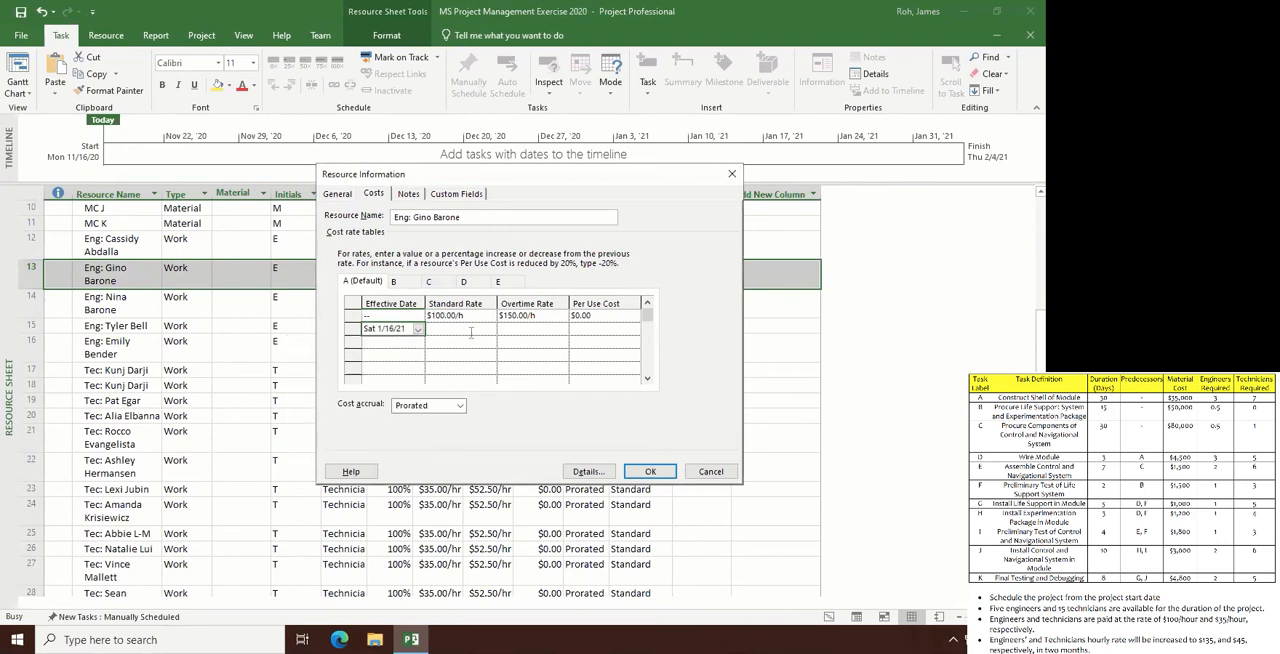
- Set the row 13 engineer's new rates to $135.00/h standard and $167.50/h overtime, and apply them
{"action": "left_click", "coordinate": [469, 332]}
{"action": "type", "text": "135"}
{"action": "key", "text": "Return"}
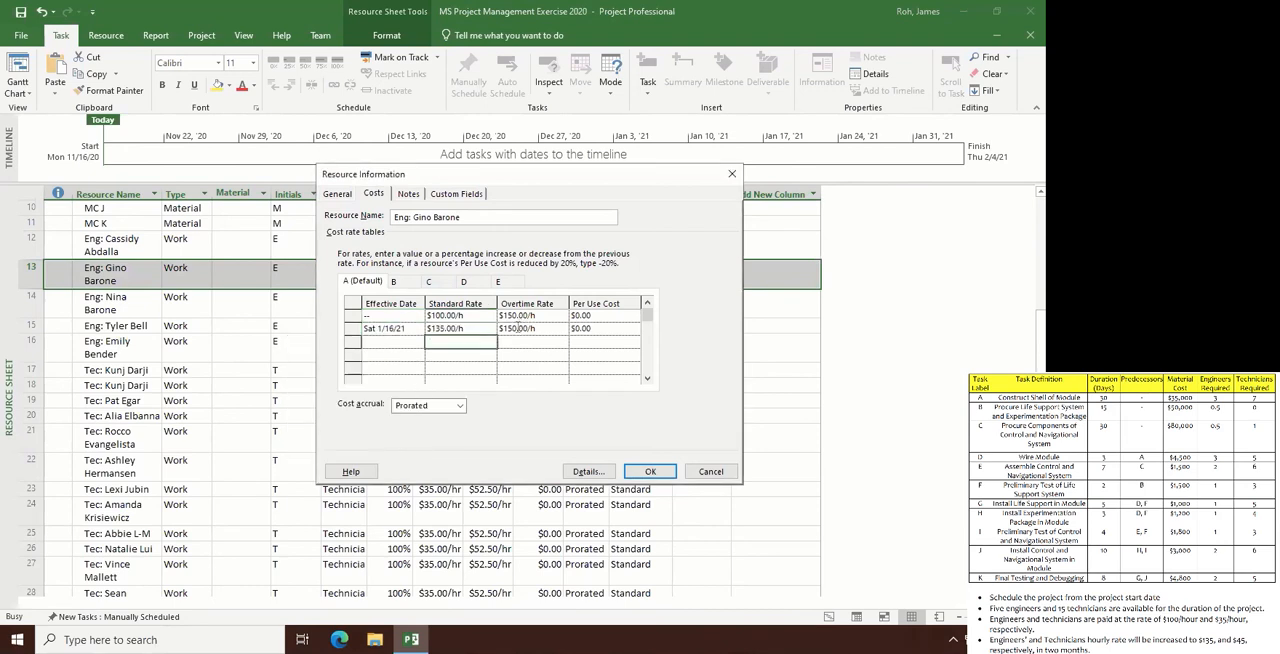
{"action": "left_click", "coordinate": [517, 328]}
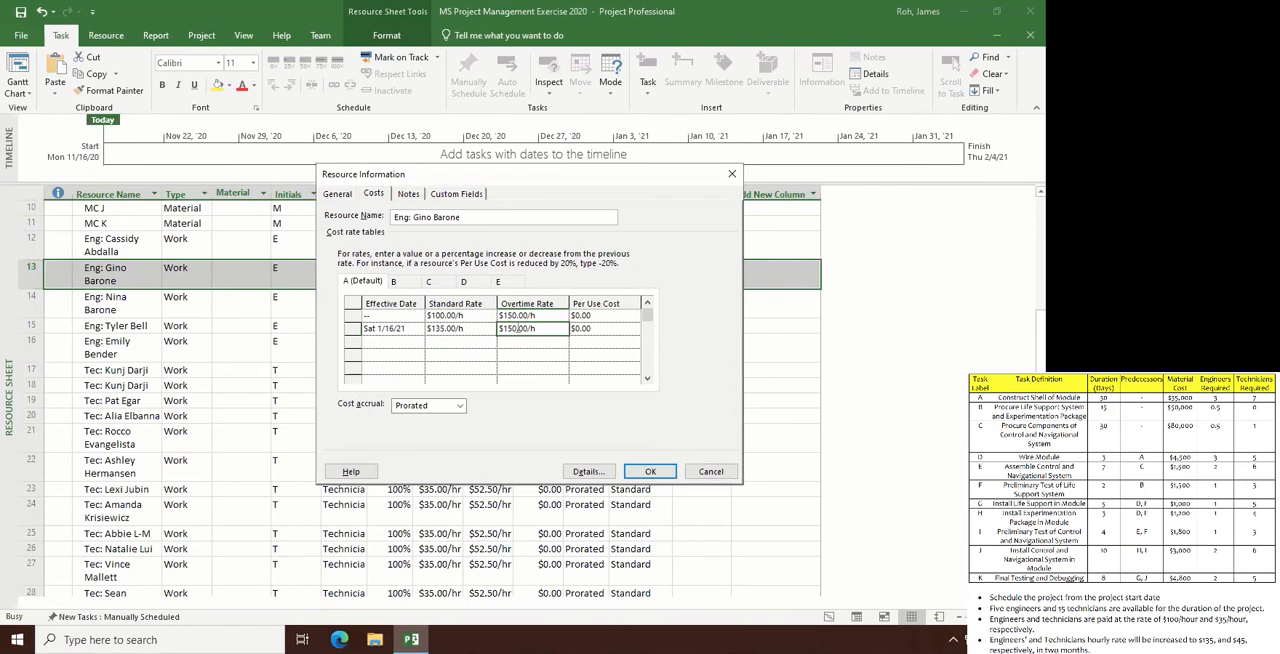
{"action": "left_click", "coordinate": [517, 328]}
{"action": "key", "text": "BackSpace"}
{"action": "key", "text": "BackSpace"}
{"action": "key", "text": "BackSpace"}
{"action": "type", "text": "67.5"}
{"action": "key", "text": "Delete"}
{"action": "key", "text": "Delete"}
{"action": "key", "text": "Return"}
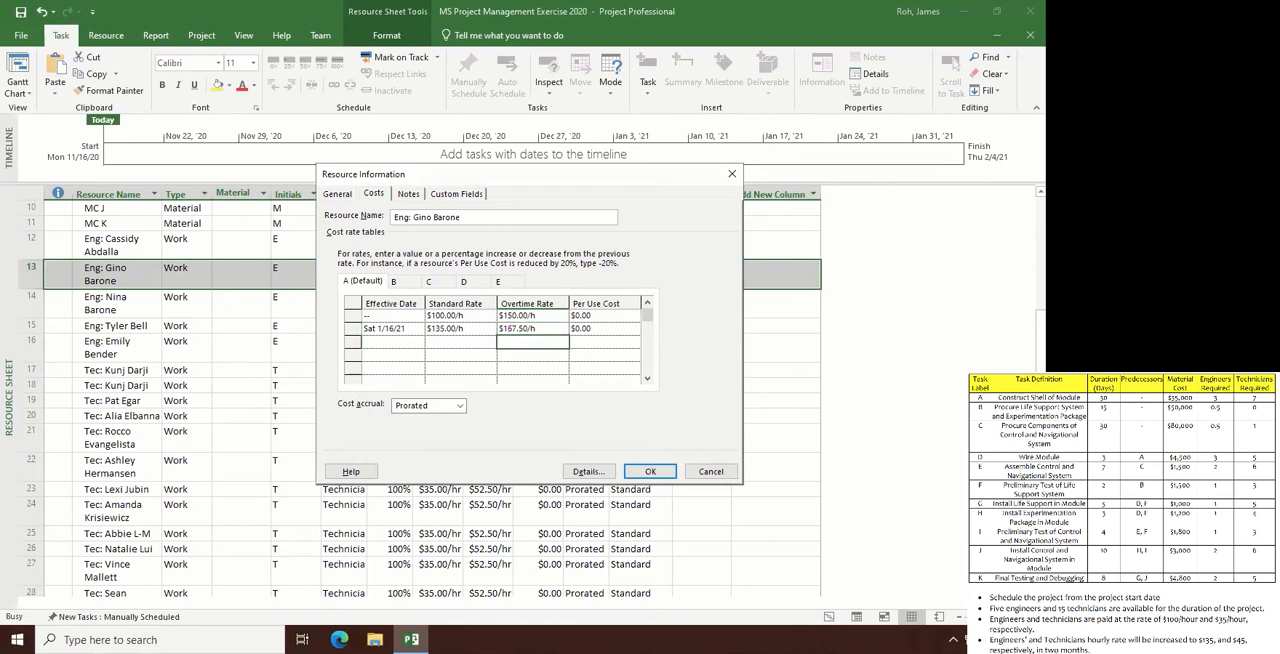
{"action": "left_click", "coordinate": [650, 471]}
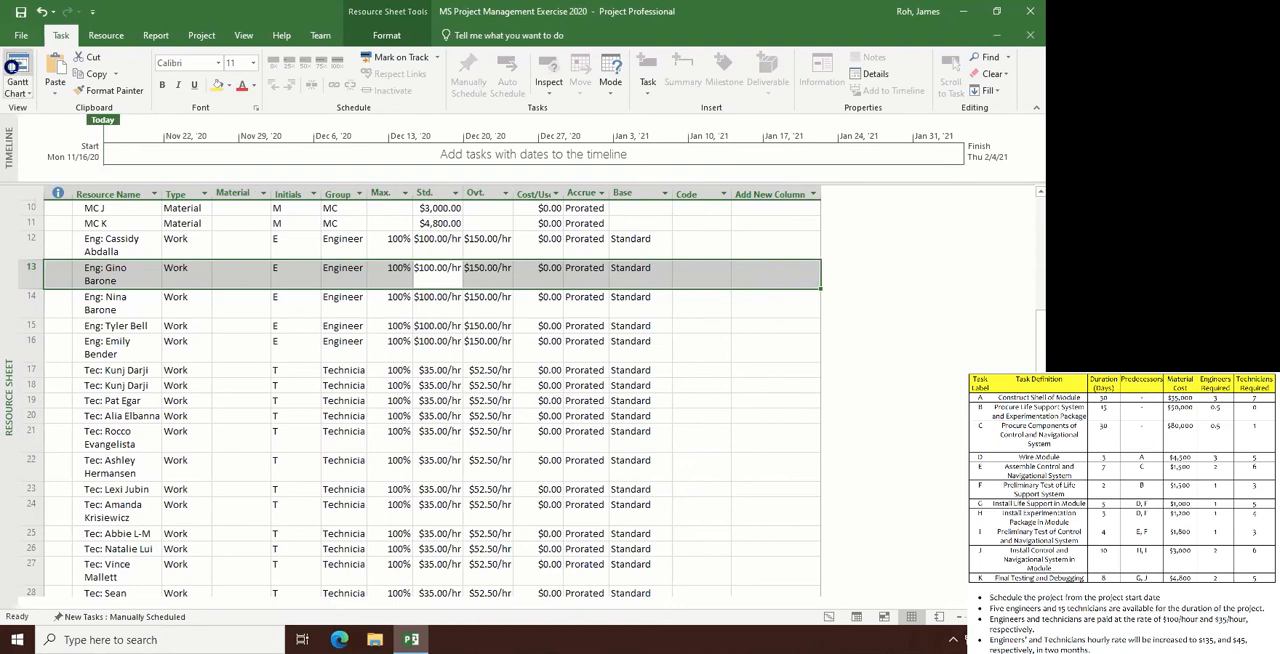
- In the Gantt Chart view, select material MC A and the last three listed engineers as resources for task A, Construct Shell of Module
{"action": "left_click", "coordinate": [16, 66]}
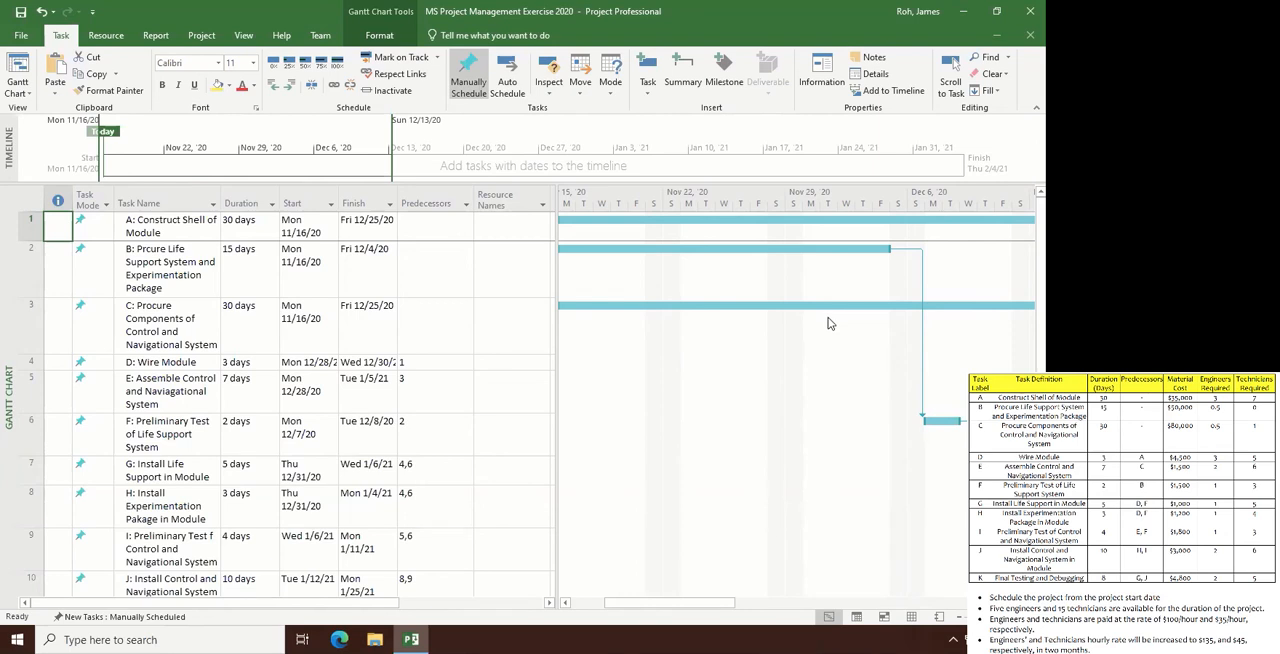
{"action": "left_click", "coordinate": [503, 226]}
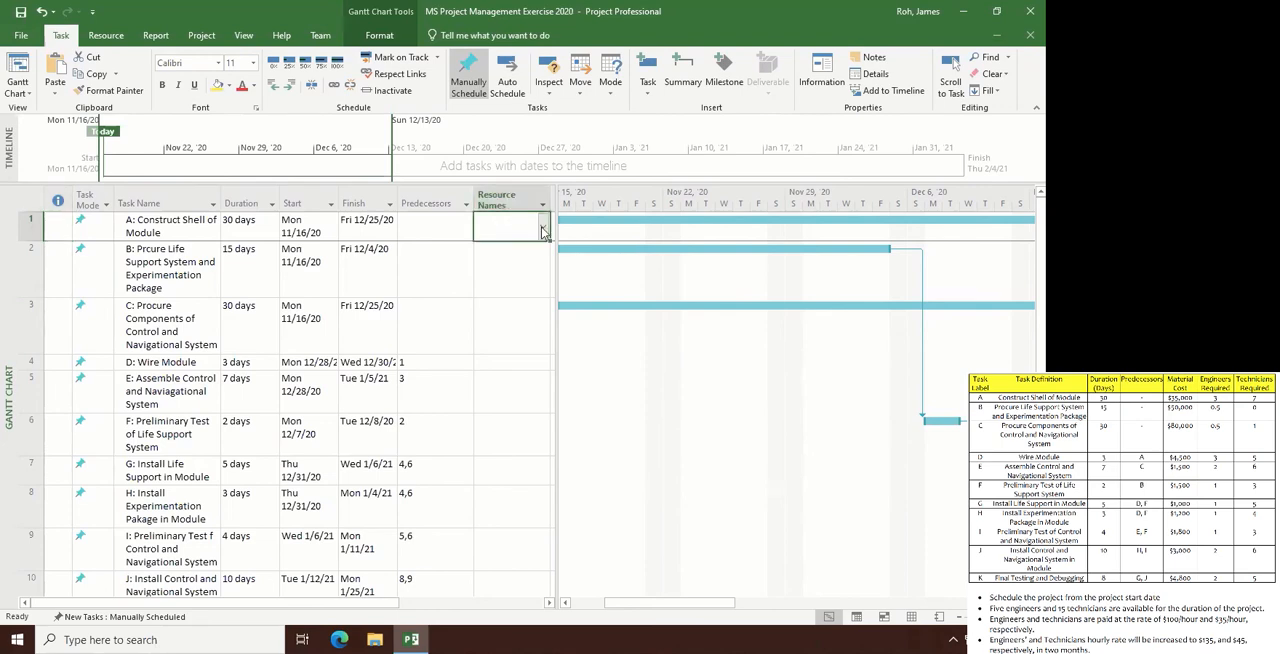
{"action": "left_click", "coordinate": [543, 229]}
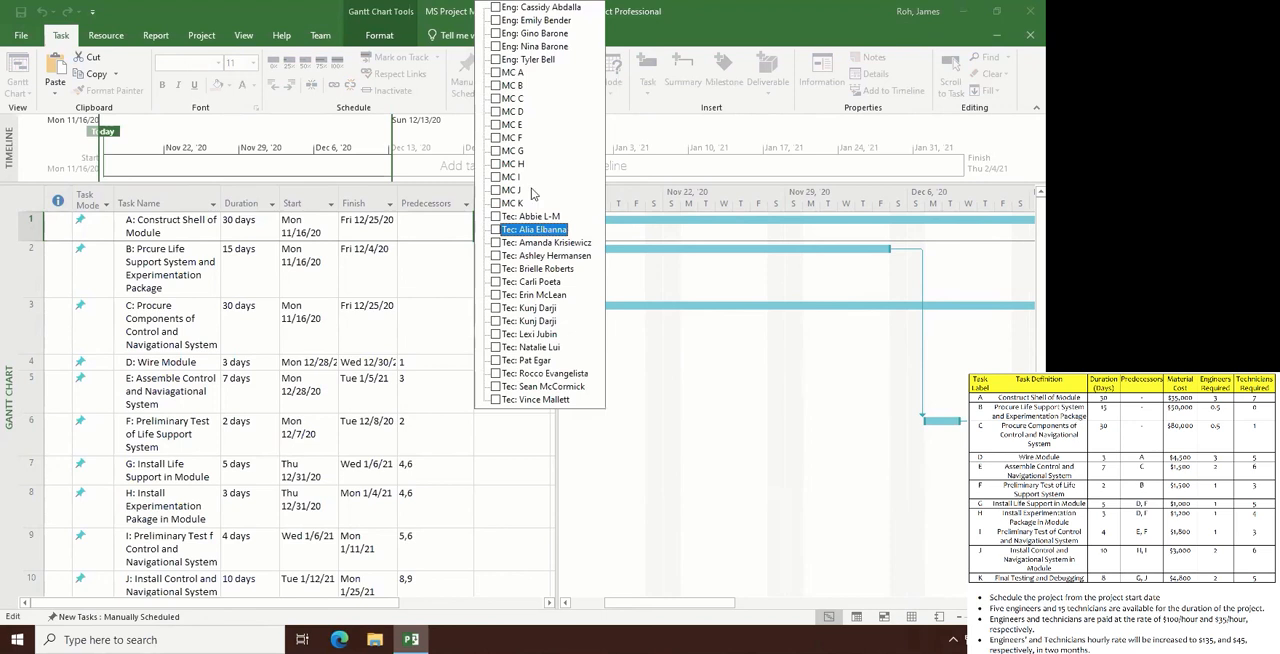
{"action": "left_click", "coordinate": [518, 71]}
{"action": "left_click", "coordinate": [496, 60]}
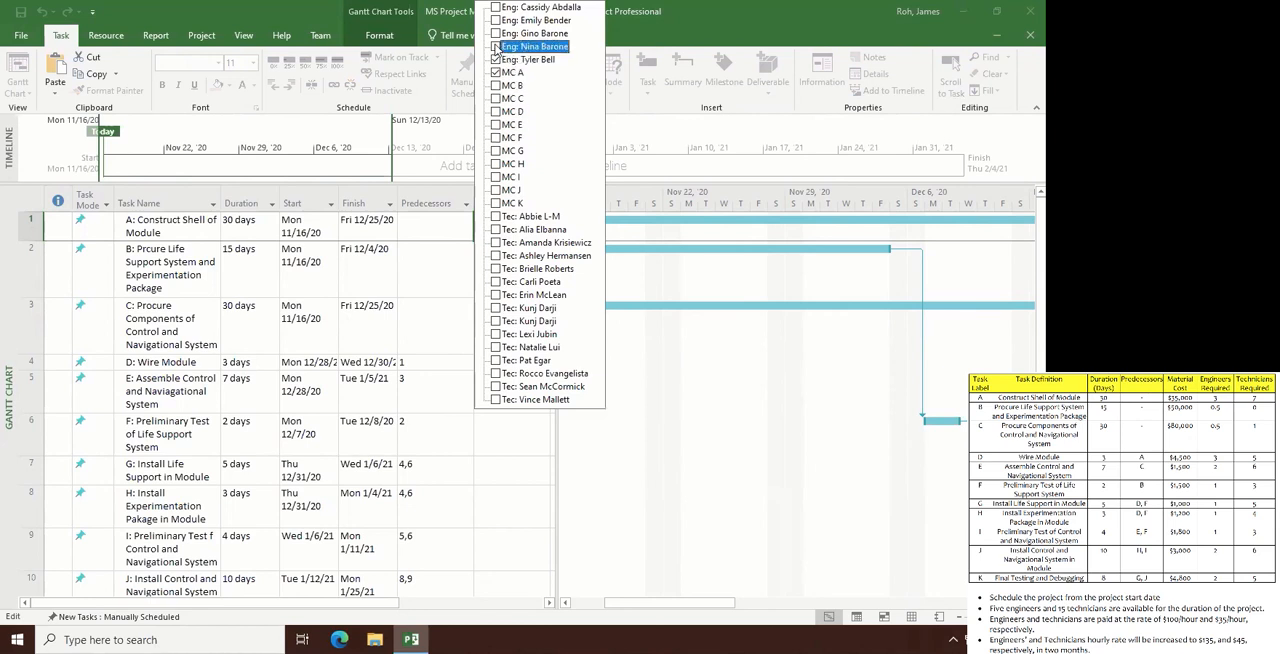
{"action": "left_click", "coordinate": [497, 35]}
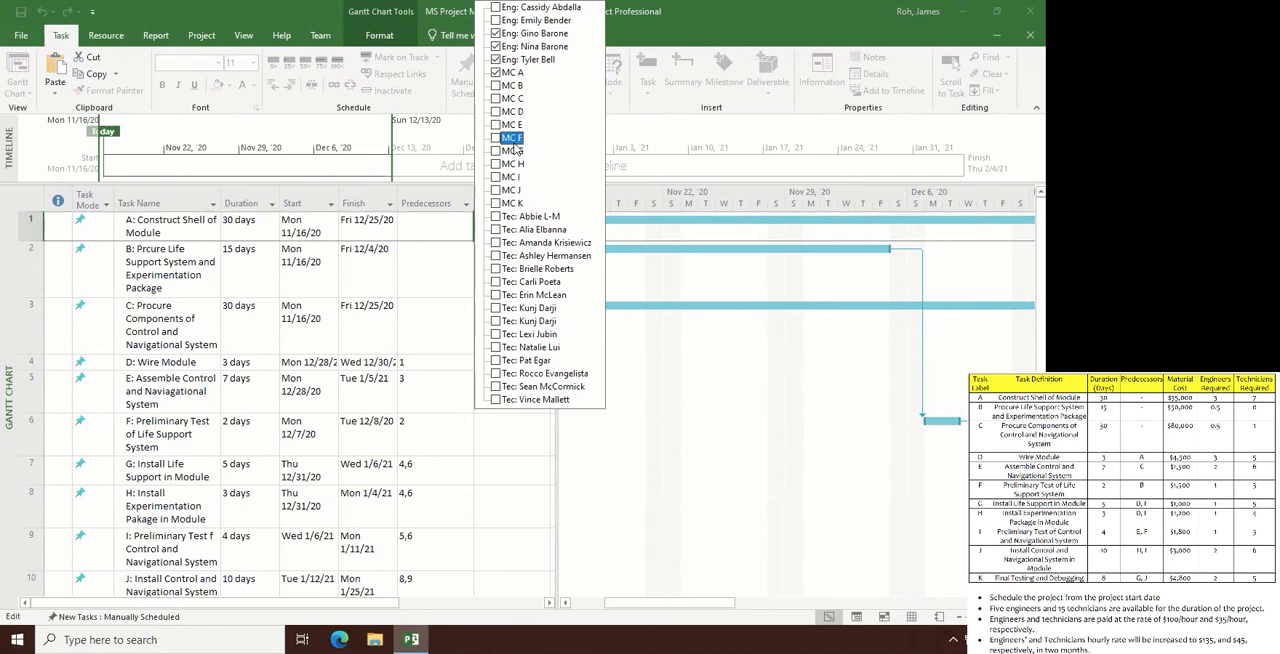
- Add the first seven listed technicians to task A's resources, apply the assignment, and check its label on the chart
{"action": "left_click", "coordinate": [496, 216]}
{"action": "left_click", "coordinate": [497, 242]}
{"action": "left_click", "coordinate": [497, 229]}
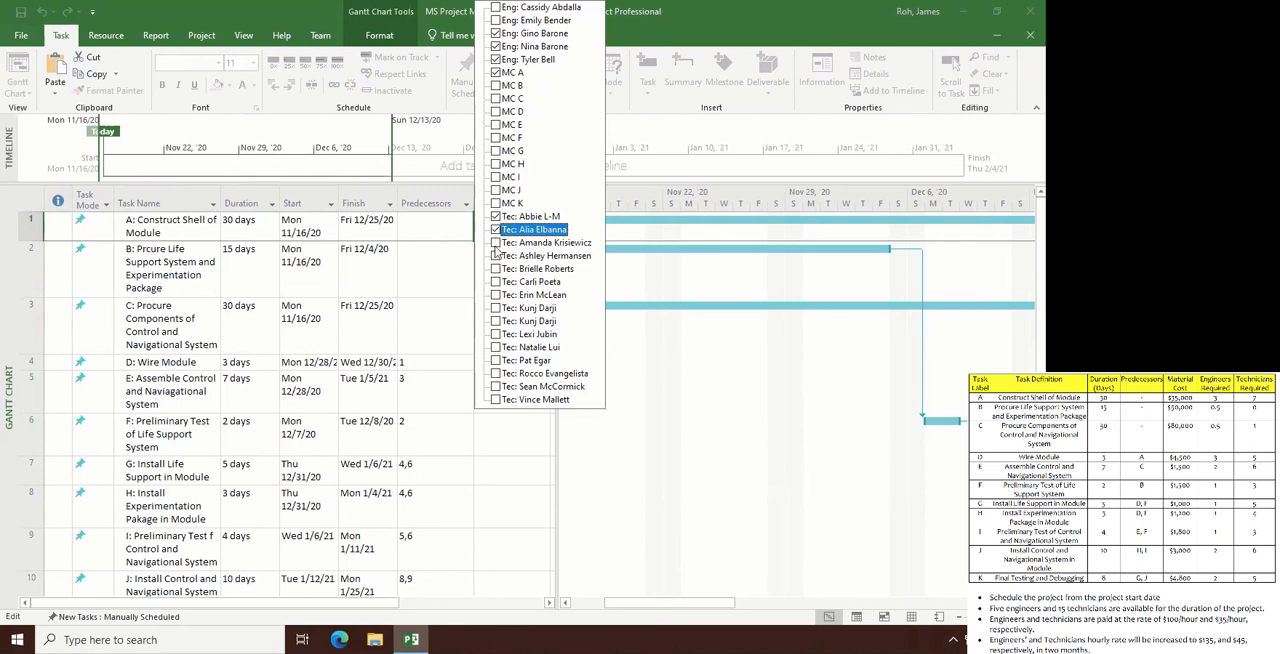
{"action": "left_click", "coordinate": [497, 255]}
{"action": "left_click", "coordinate": [497, 268]}
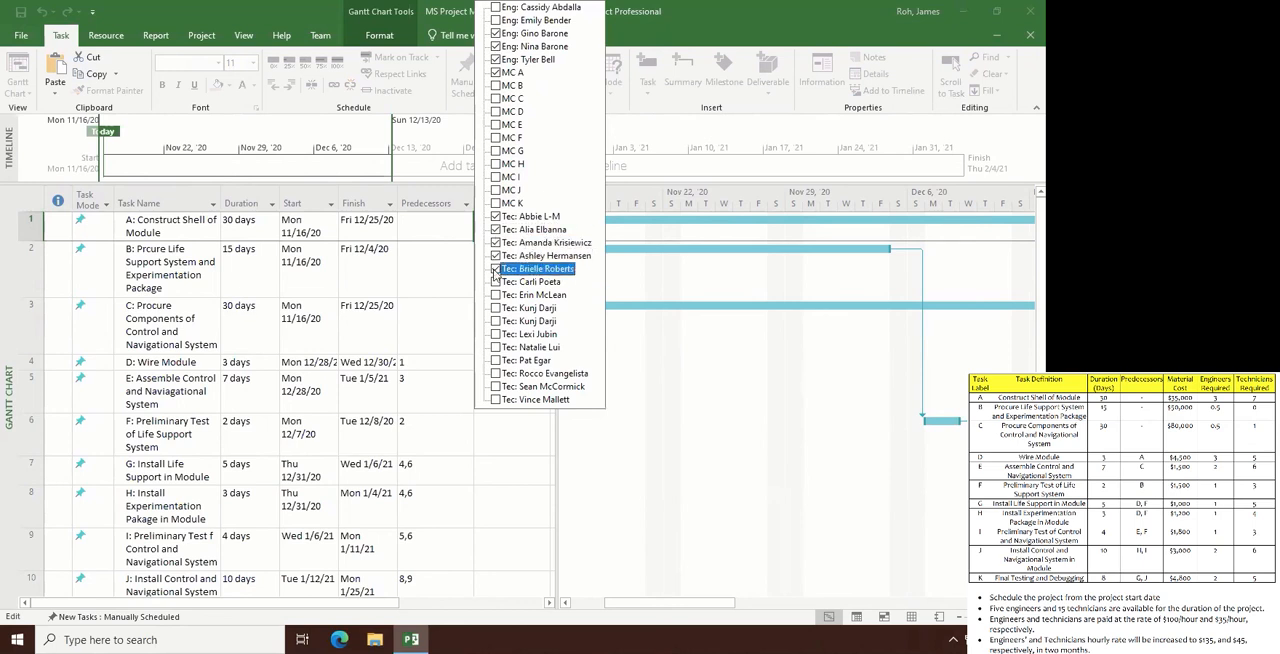
{"action": "left_click", "coordinate": [497, 281]}
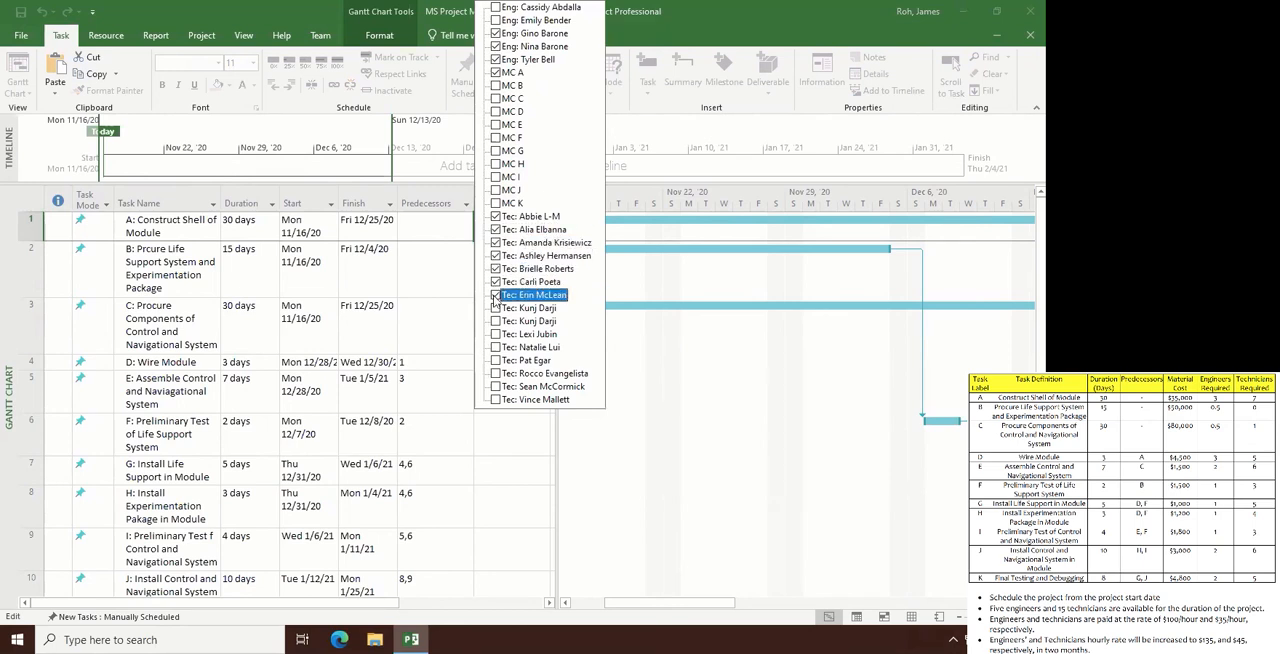
{"action": "left_click", "coordinate": [495, 295]}
{"action": "key", "text": "Return"}
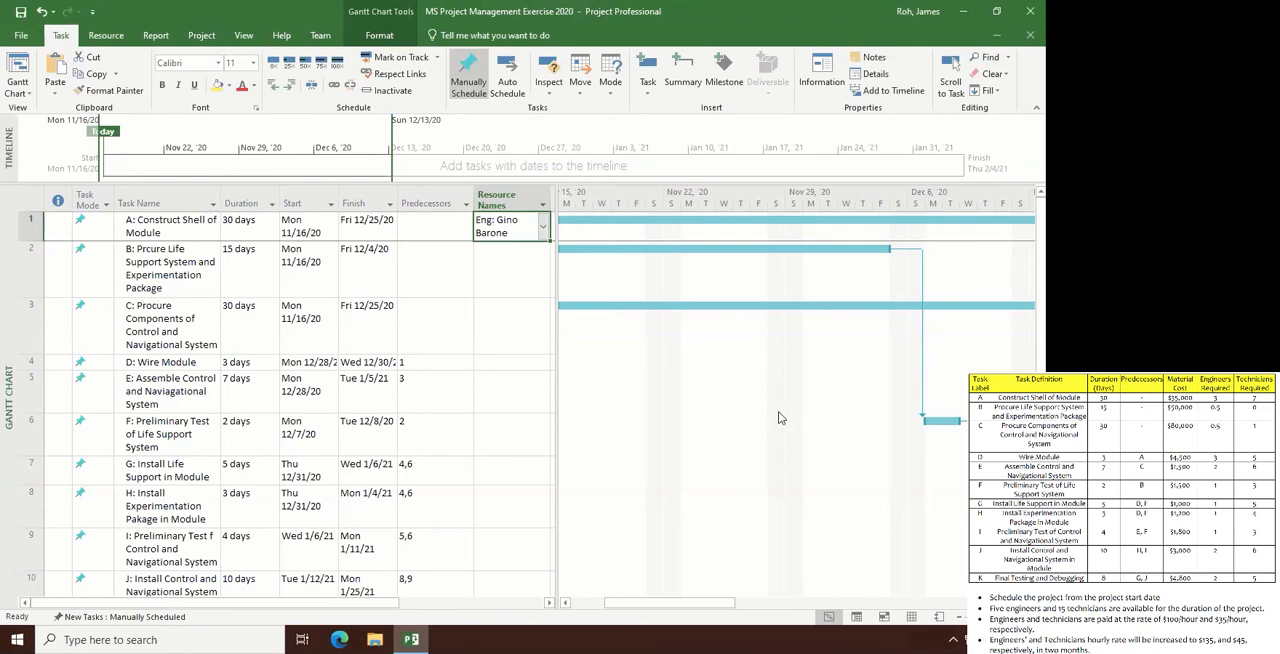
{"action": "left_click_drag", "start_coordinate": [704, 603], "coordinate": [864, 603]}
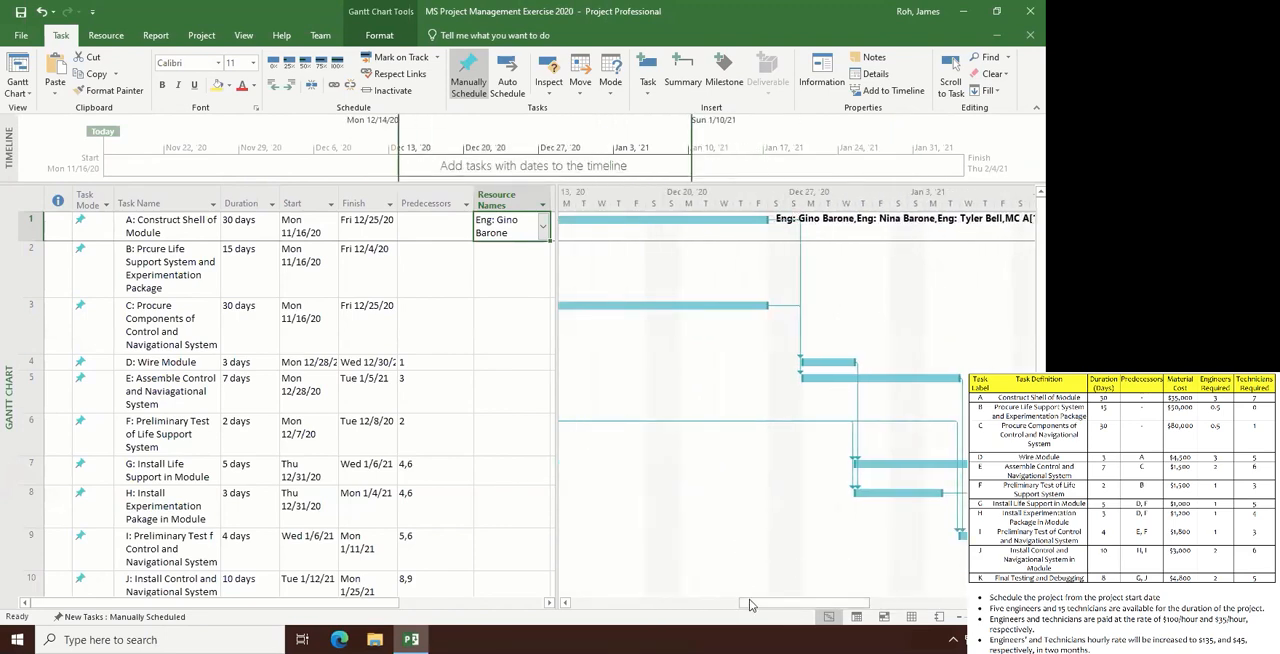
{"action": "left_click_drag", "start_coordinate": [749, 604], "coordinate": [580, 617]}
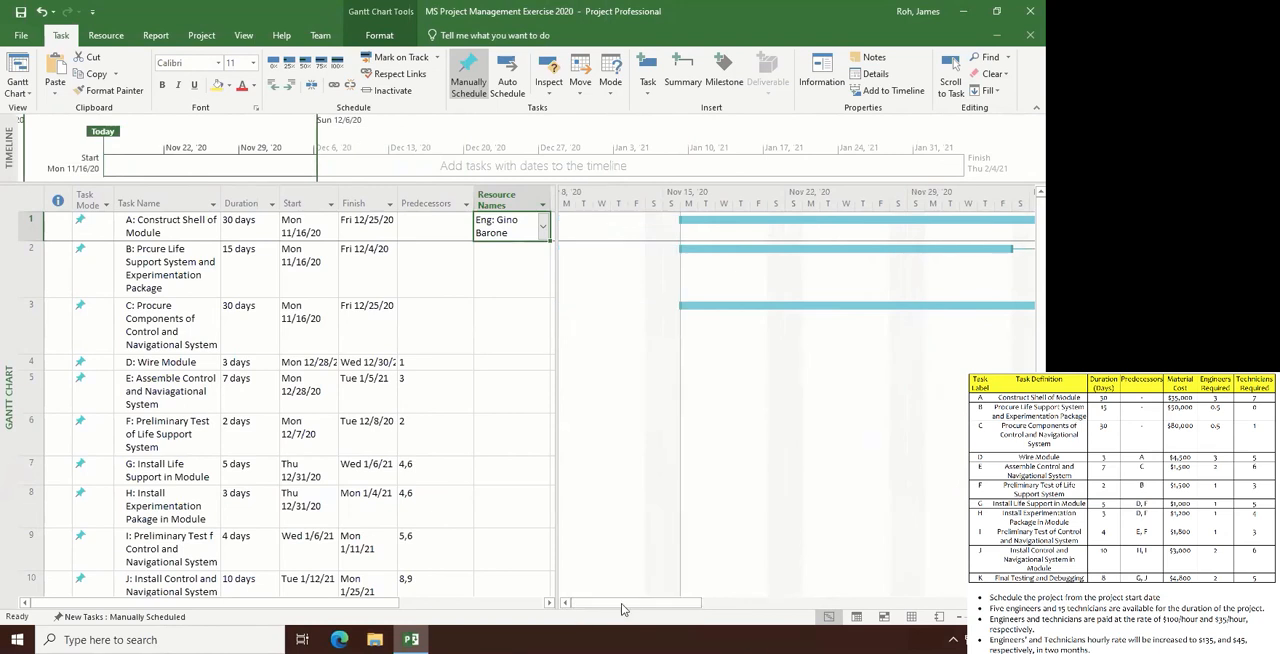
{"action": "left_click_drag", "start_coordinate": [621, 603], "coordinate": [659, 613]}
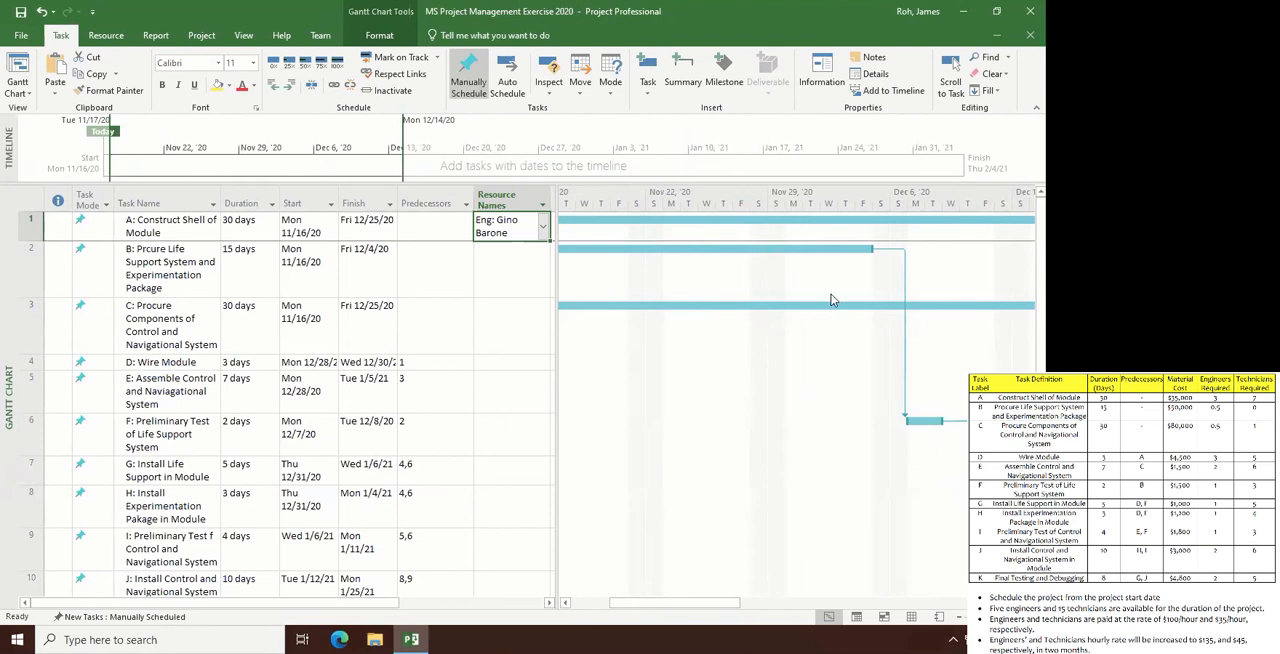
- Assign the row 13 engineer to task B, the life support and experimentation package procurement
{"action": "left_click", "coordinate": [540, 268]}
{"action": "left_click", "coordinate": [544, 268]}
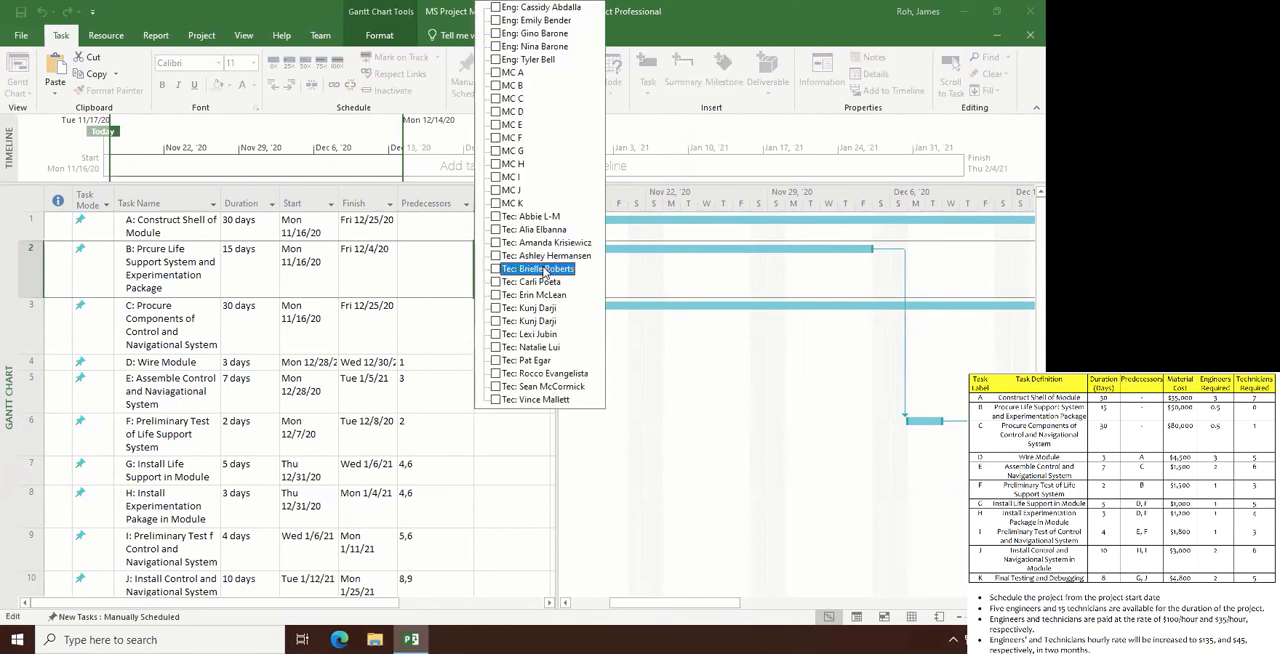
{"action": "left_click", "coordinate": [495, 34]}
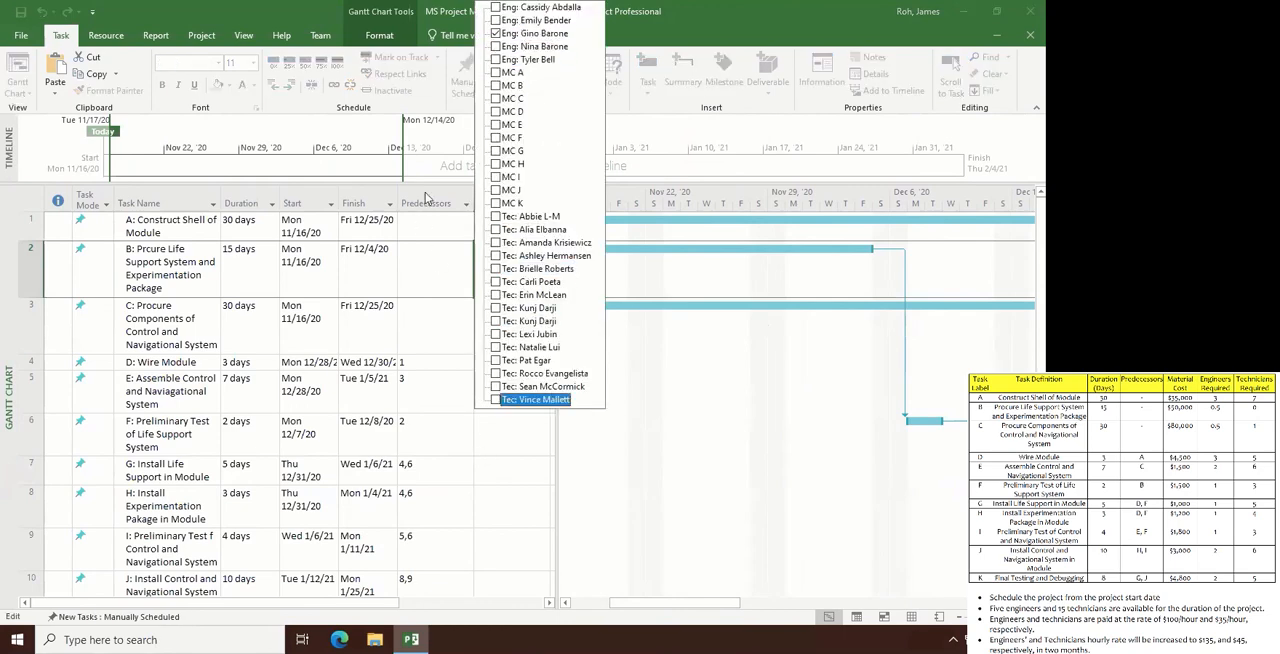
{"action": "left_click", "coordinate": [692, 469]}
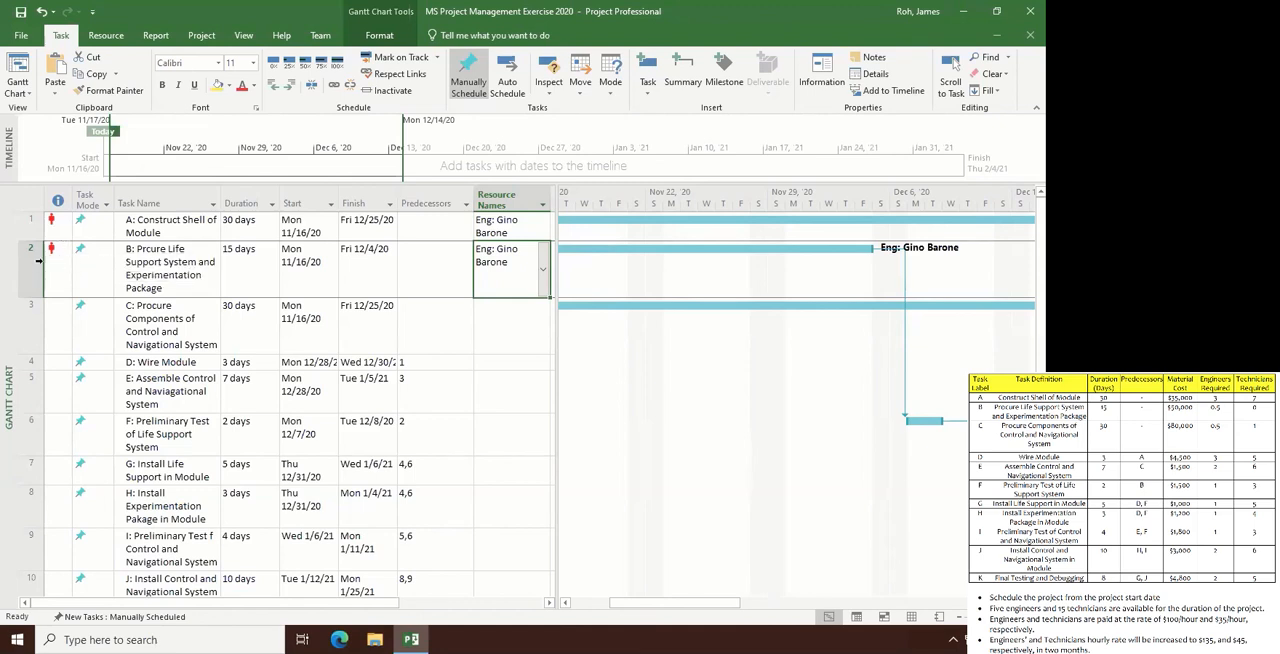
- Replace task B's assigned engineer with the second listed engineer
{"action": "mouse_move", "coordinate": [54, 269]}
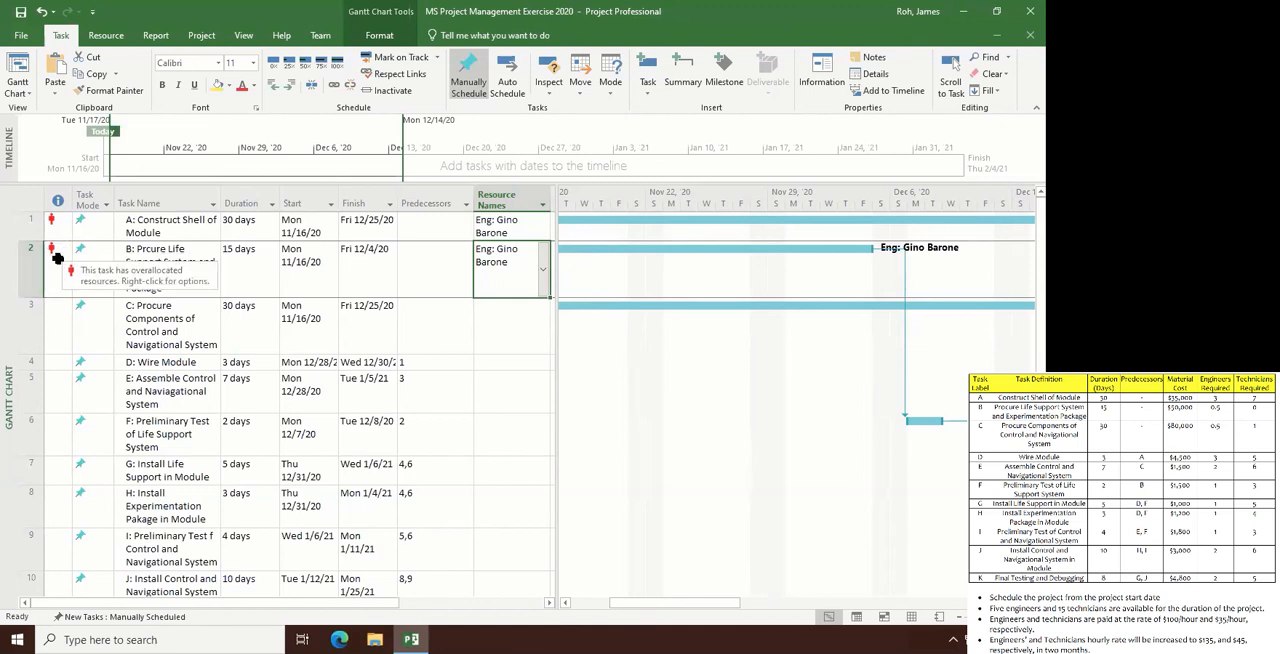
{"action": "left_click", "coordinate": [543, 274]}
{"action": "left_click", "coordinate": [543, 274]}
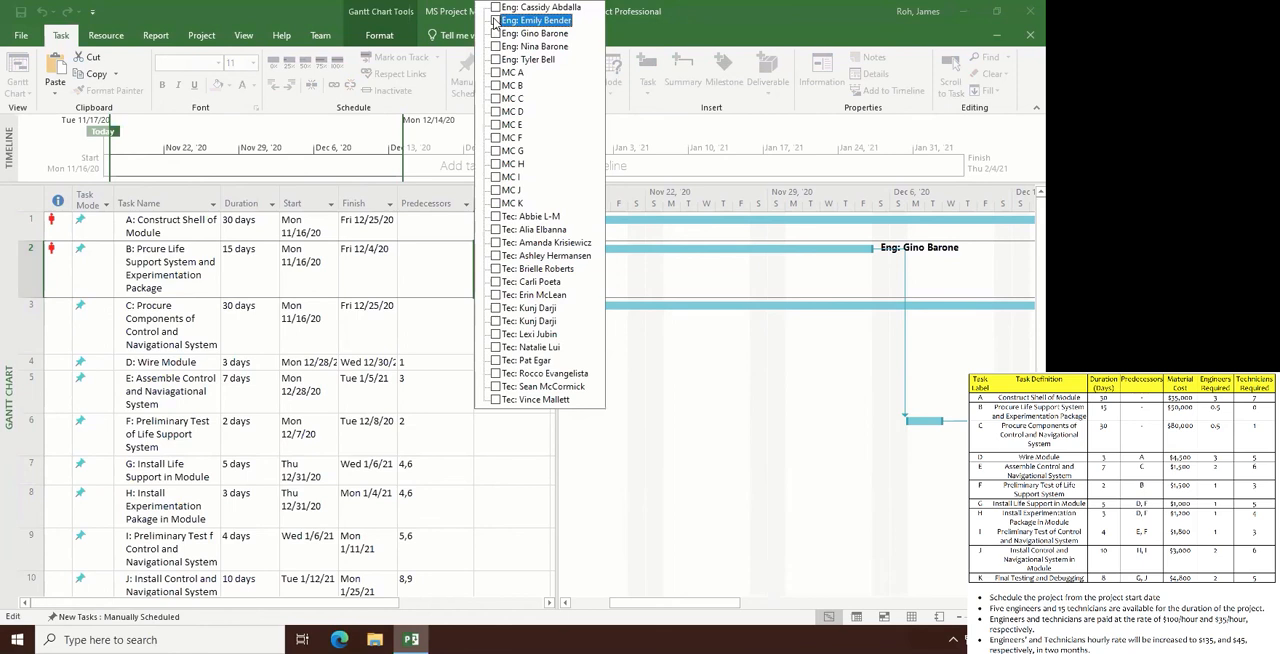
{"action": "left_click", "coordinate": [495, 21]}
{"action": "key", "text": "Down"}
{"action": "key", "text": "Down"}
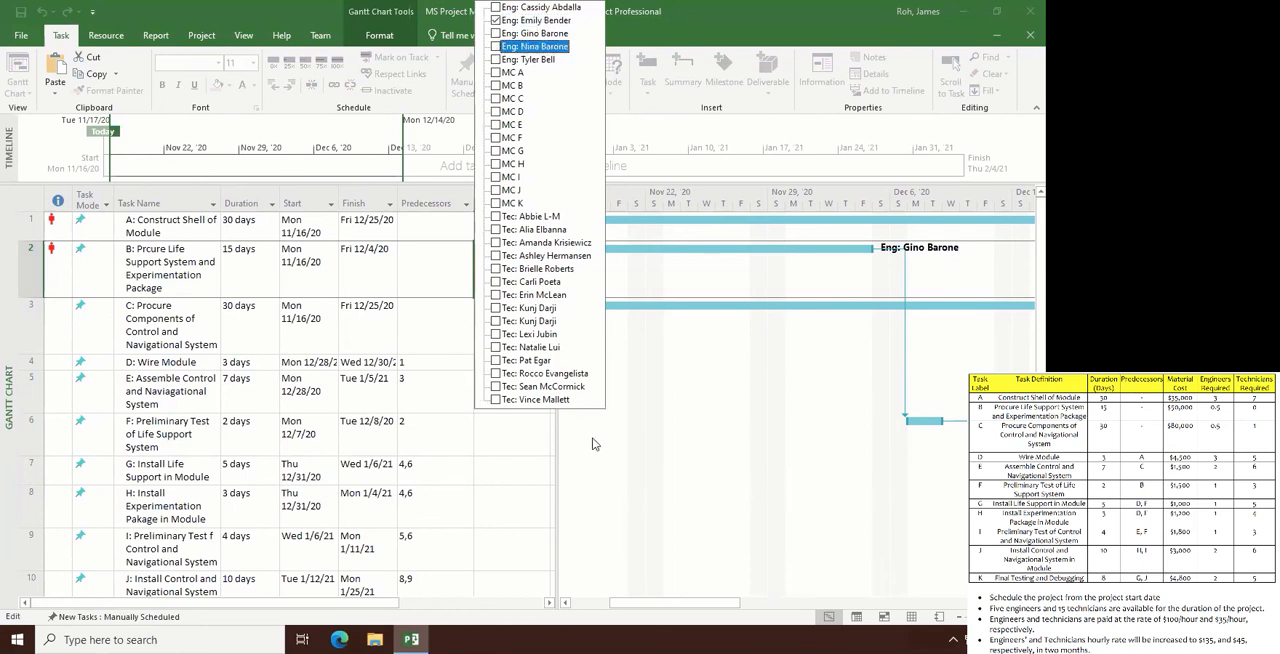
{"action": "left_click", "coordinate": [669, 453]}
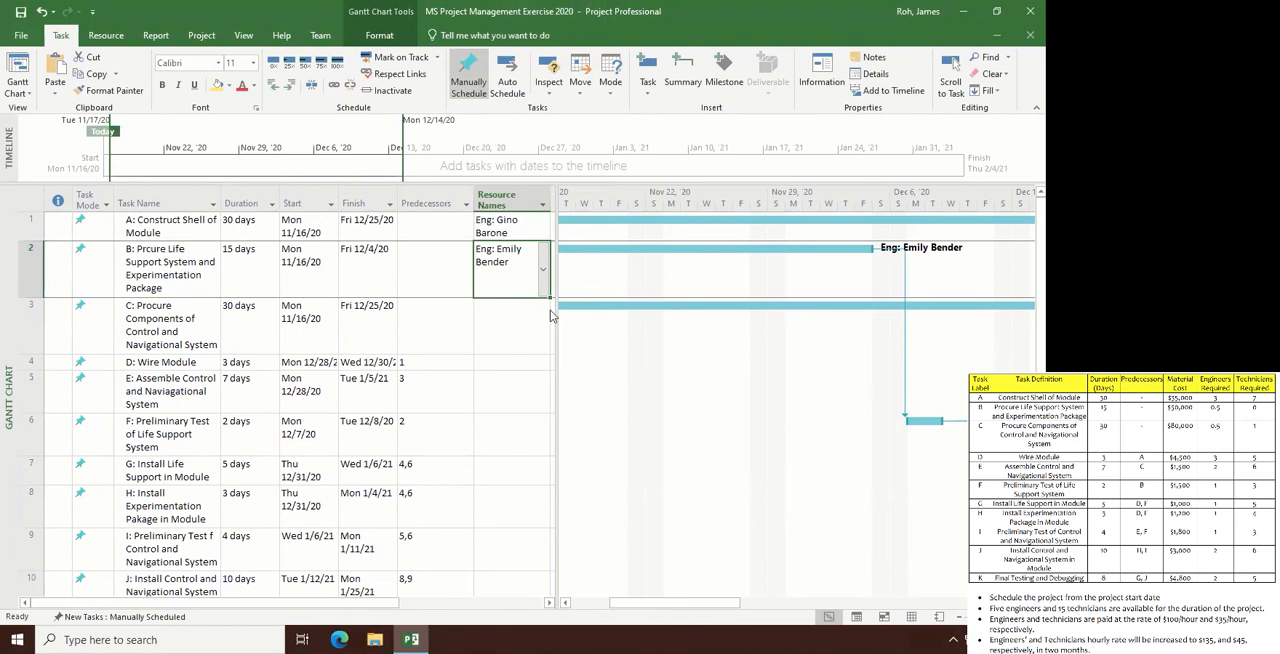
- Set the assigned engineer's units on task B to 50% in the task's resource information
{"action": "double_click", "coordinate": [502, 259]}
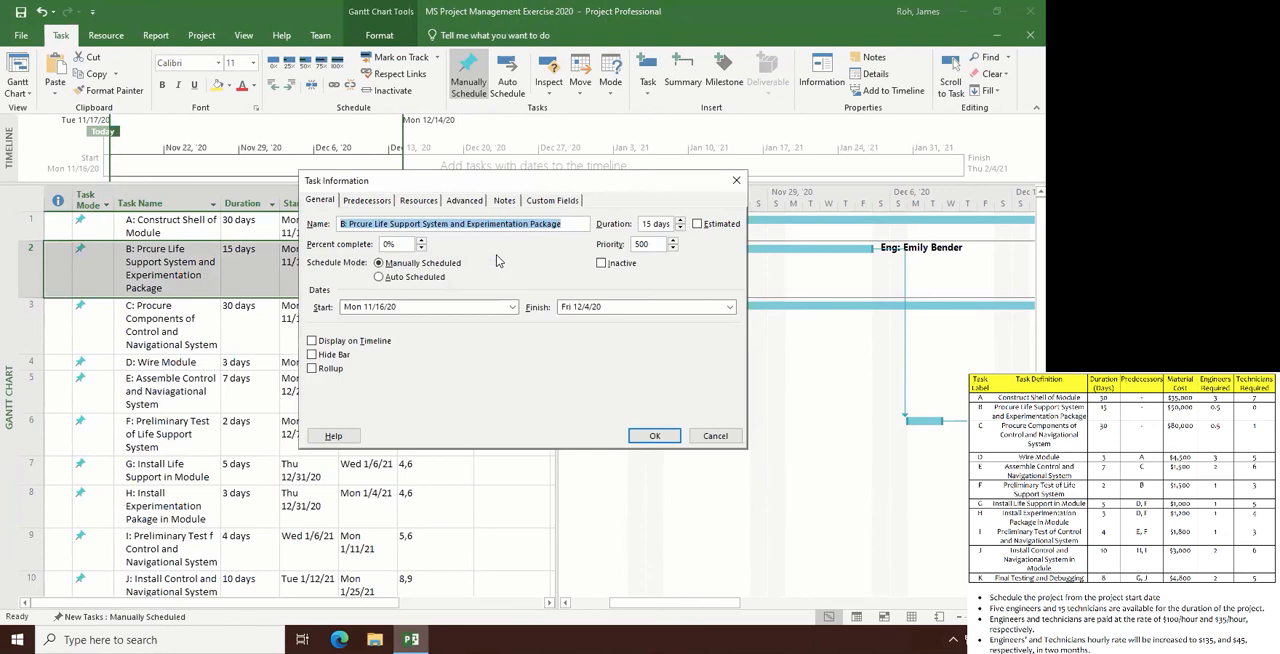
{"action": "left_click", "coordinate": [424, 205]}
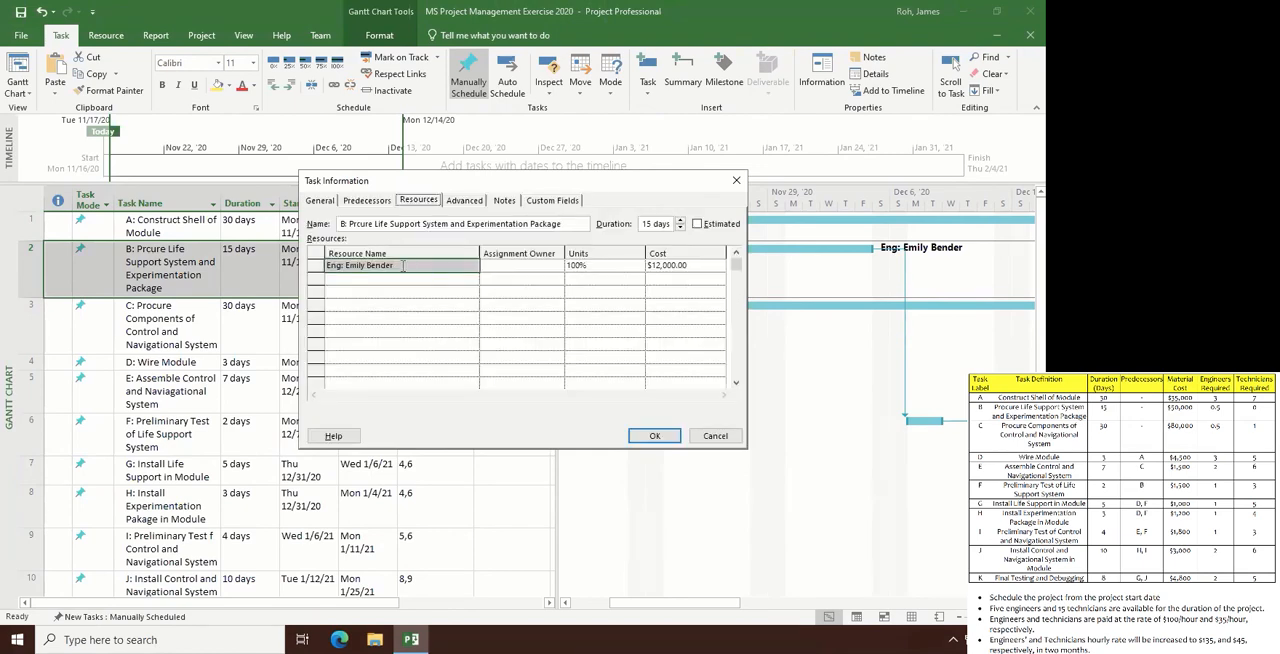
{"action": "left_click", "coordinate": [607, 265]}
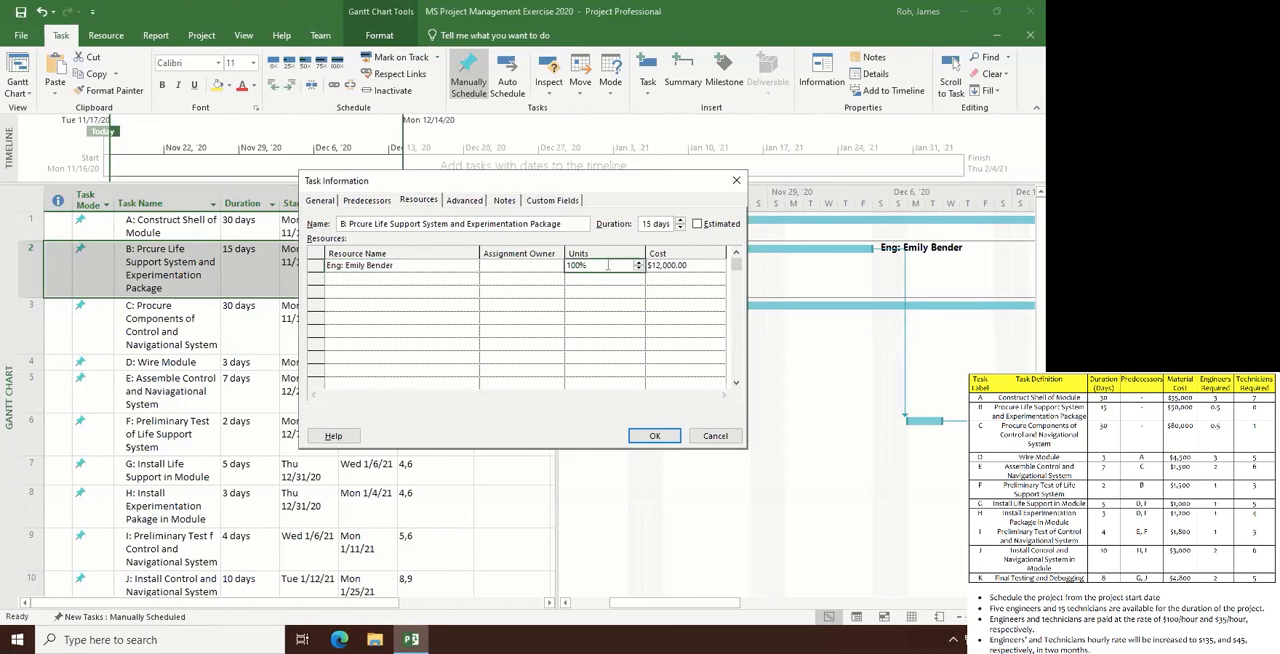
{"action": "key", "text": "Left"}
{"action": "left_click", "coordinate": [607, 265]}
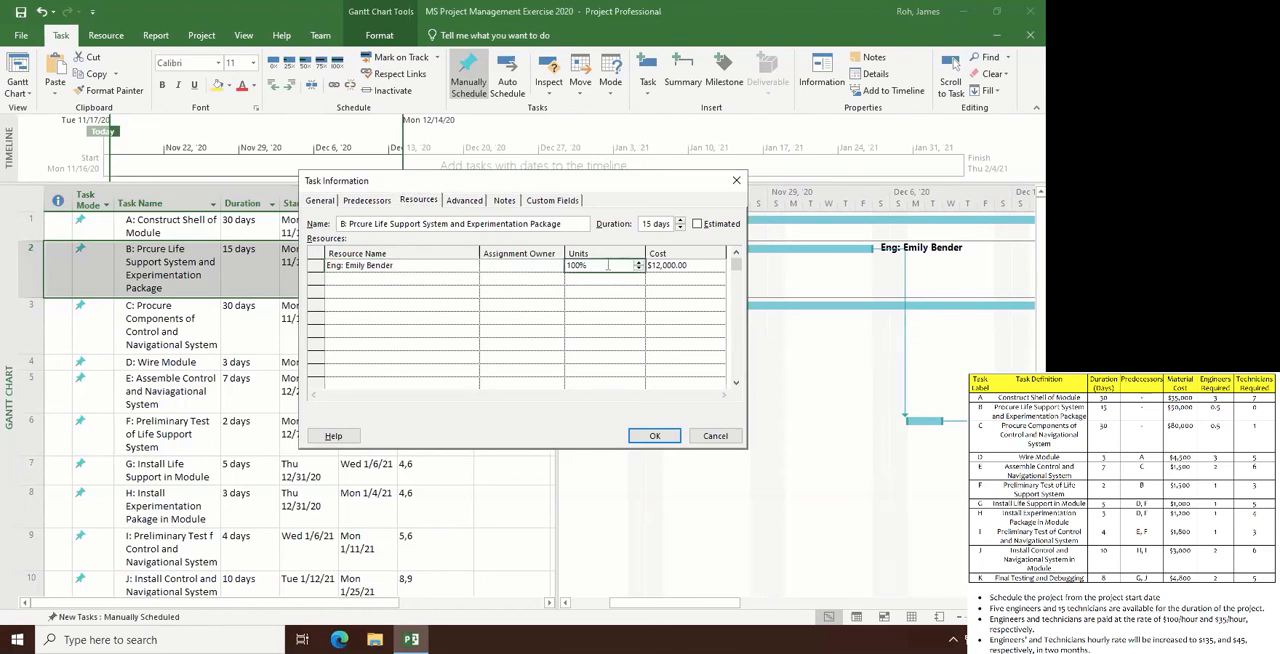
{"action": "type", "text": "50"}
{"action": "left_click", "coordinate": [653, 437]}
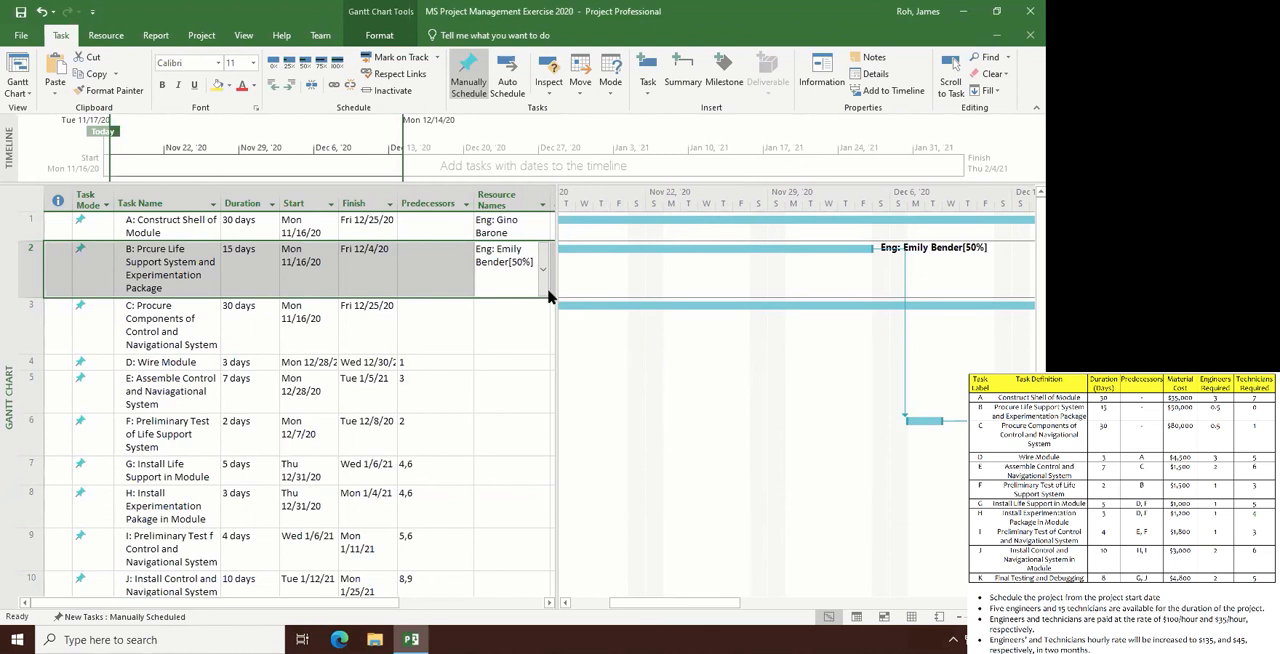
- Assign the second listed engineer at 50% units and the eighth listed technician at 100% to task C, Procure Components of Control and Navigational System
{"action": "left_click", "coordinate": [544, 321]}
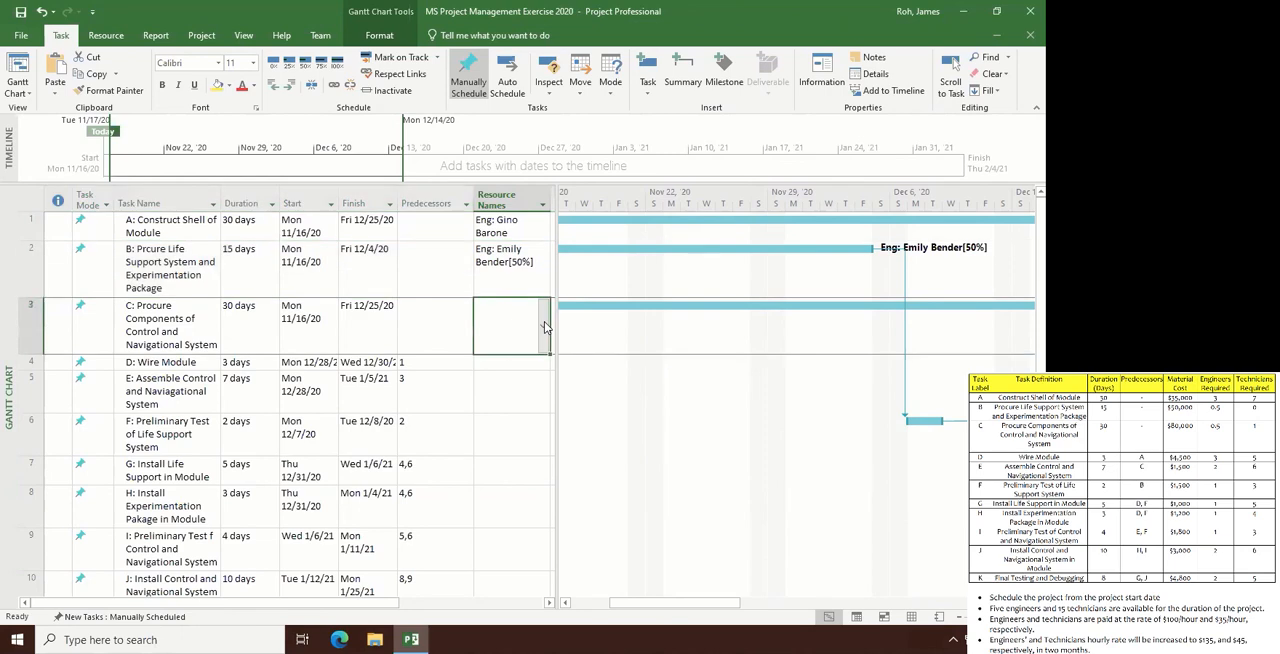
{"action": "left_click", "coordinate": [543, 325]}
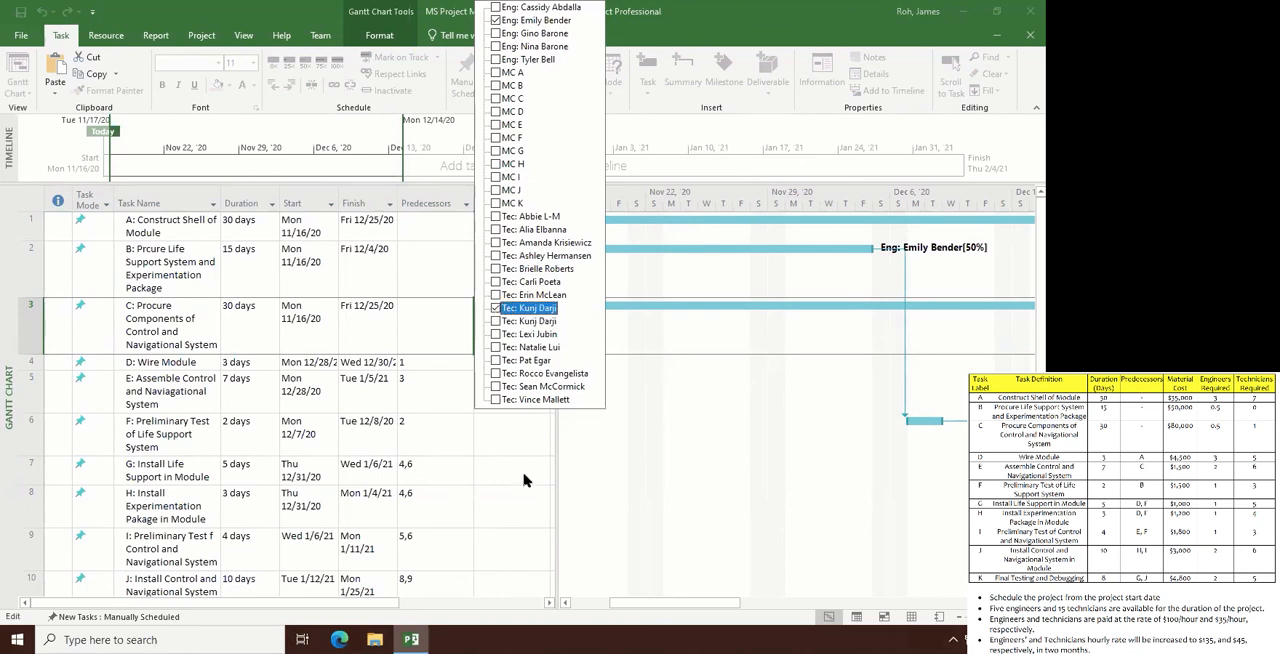
{"action": "left_click", "coordinate": [523, 474]}
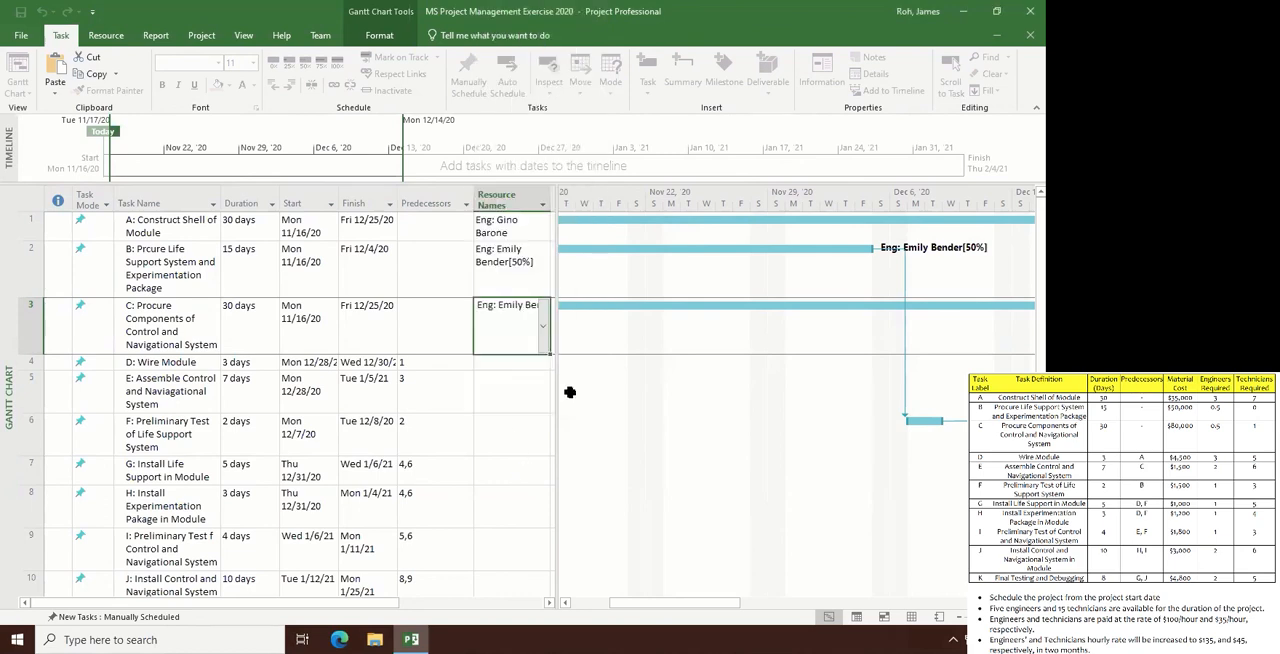
{"action": "double_click", "coordinate": [499, 309]}
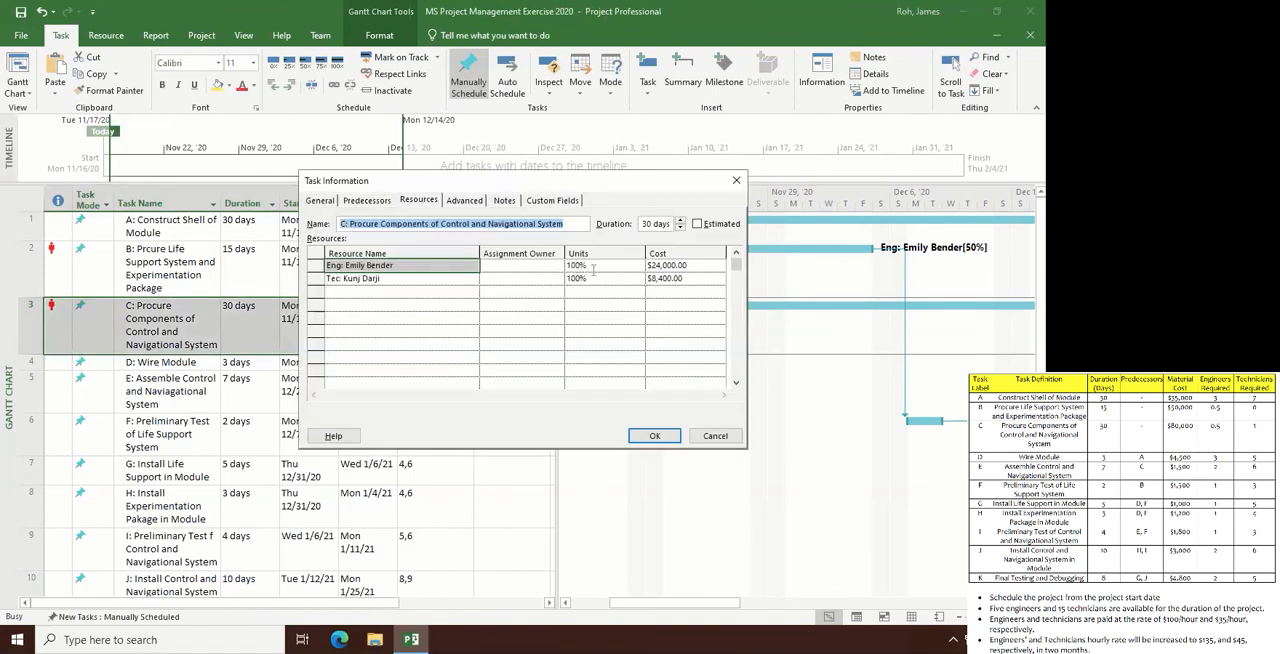
{"action": "left_click", "coordinate": [593, 268]}
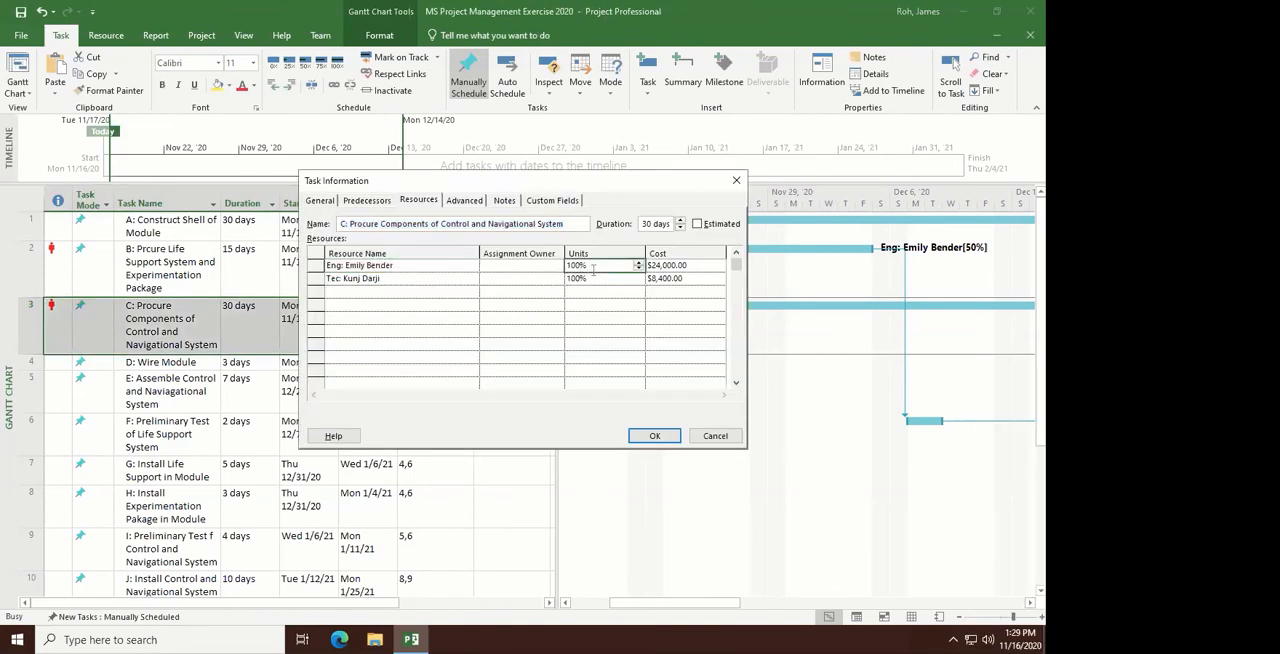
{"action": "left_click", "coordinate": [654, 435]}
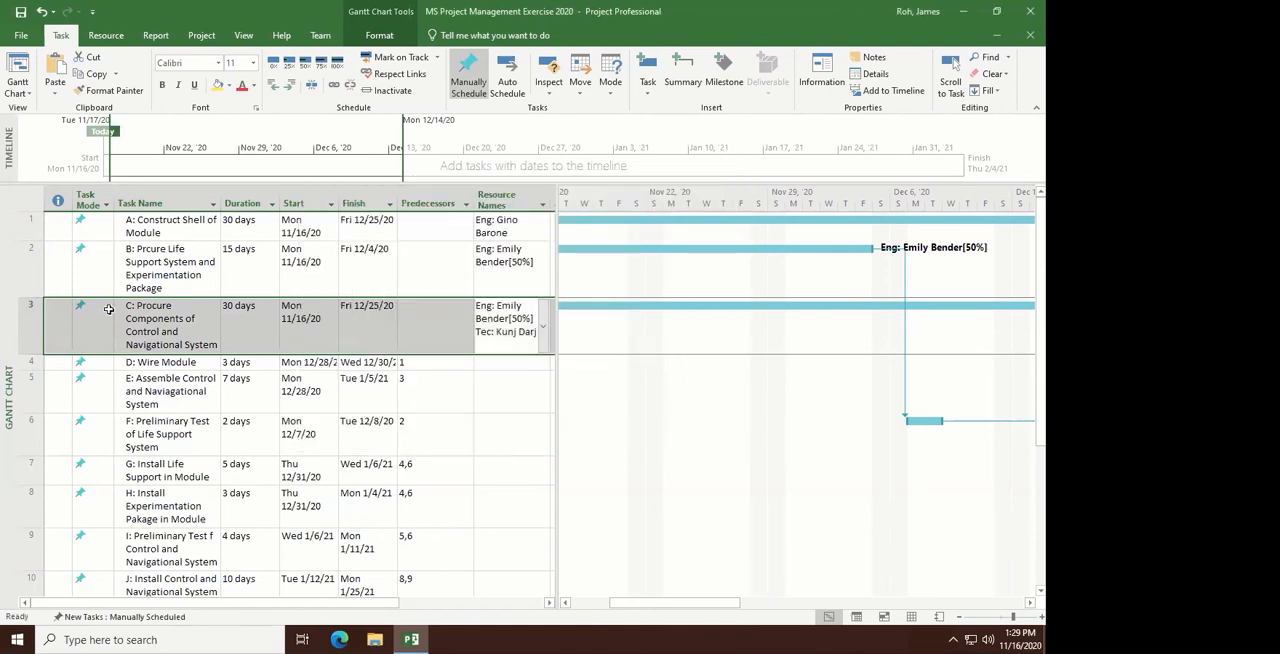